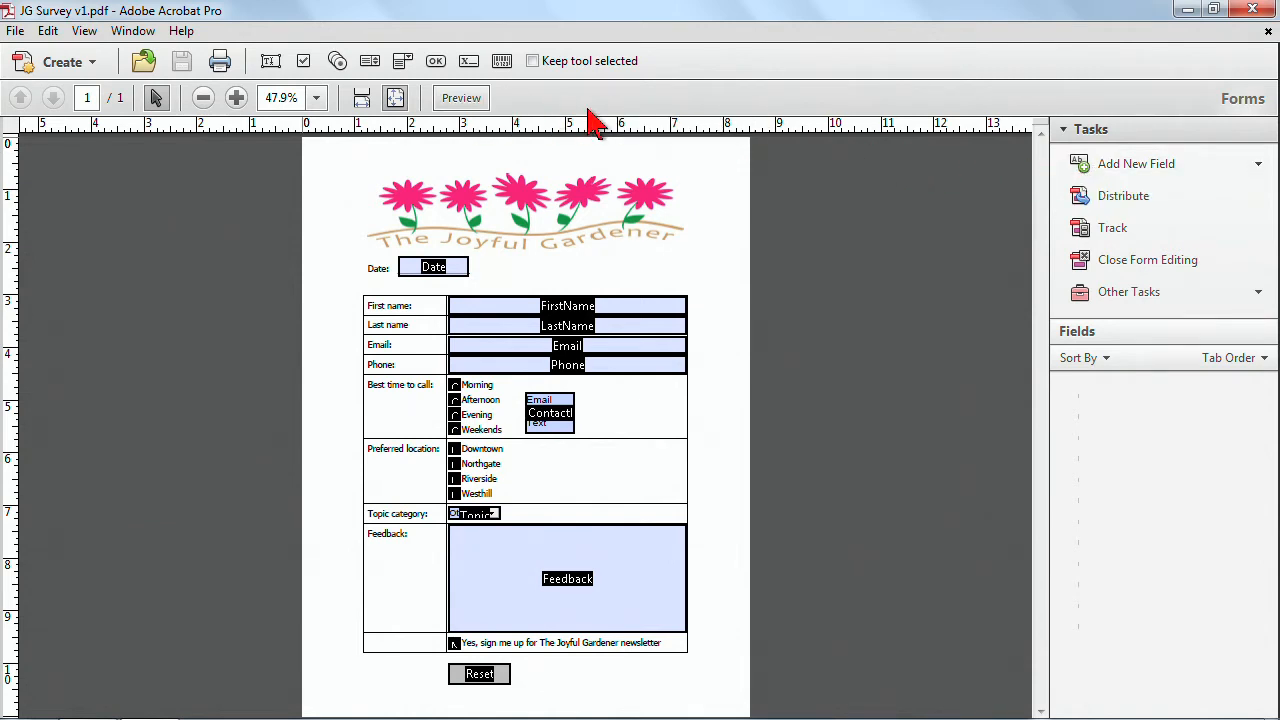
# Exit form editing mode for the survey form.
pyautogui.click(1145, 270)
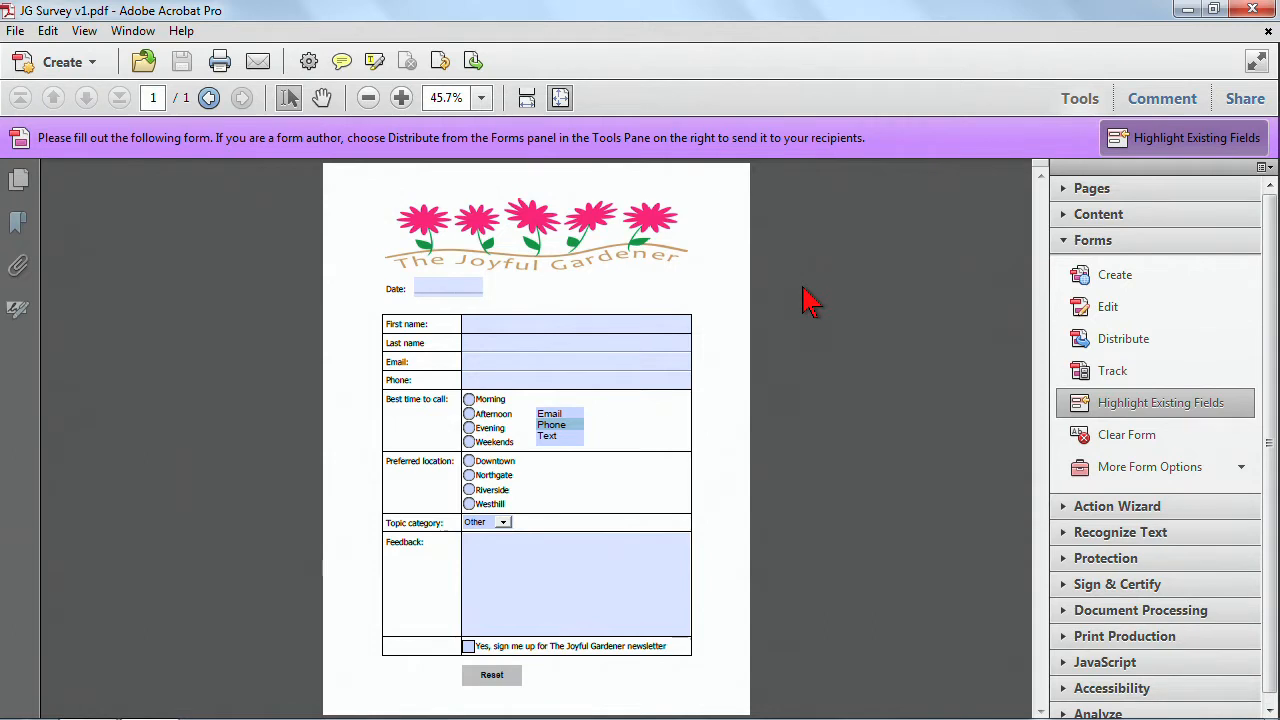
pyautogui.click(1104, 310)
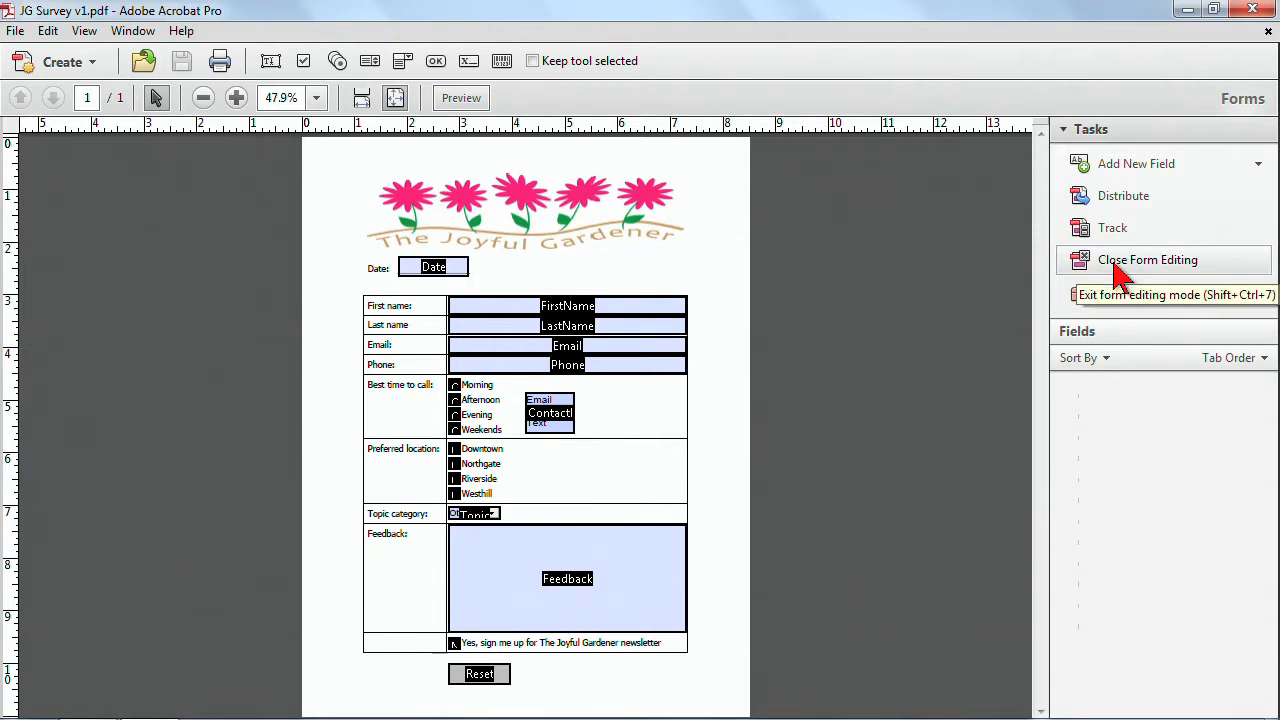
pyautogui.click(1118, 264)
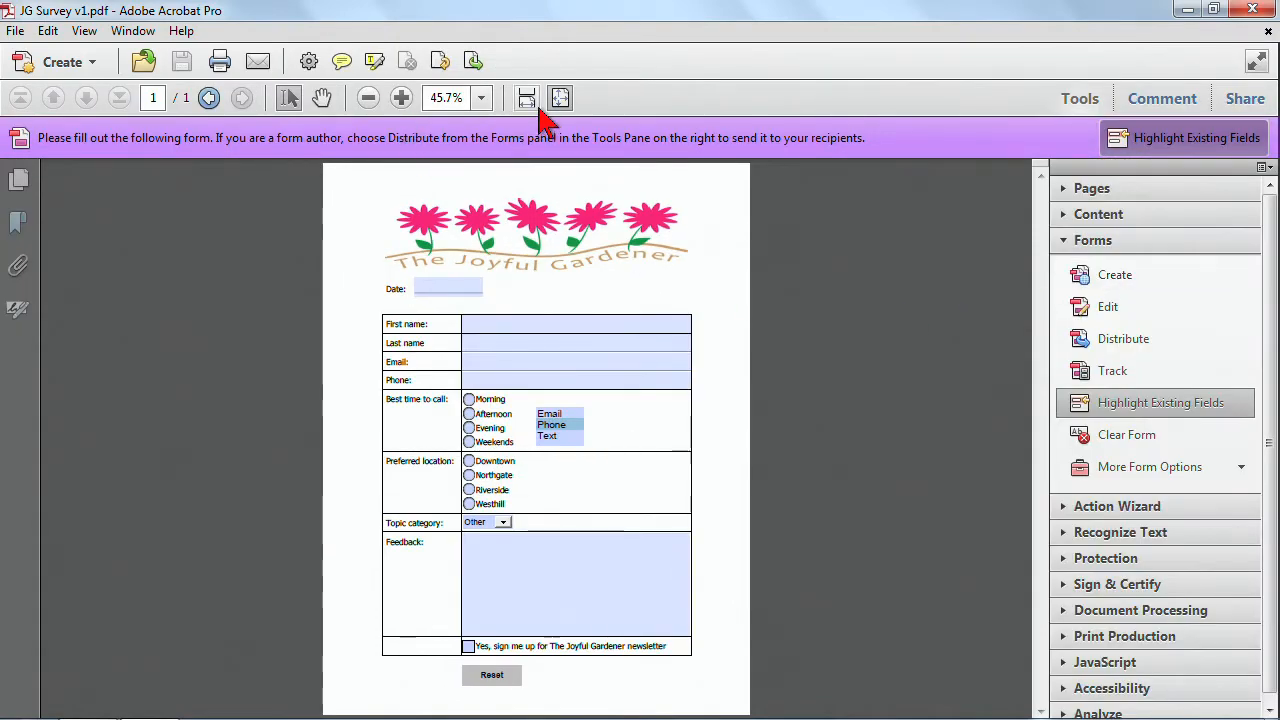
# Zoom the page to 75% and scroll through the form's fields to review them.
pyautogui.click(401, 97)
pyautogui.click(401, 97)
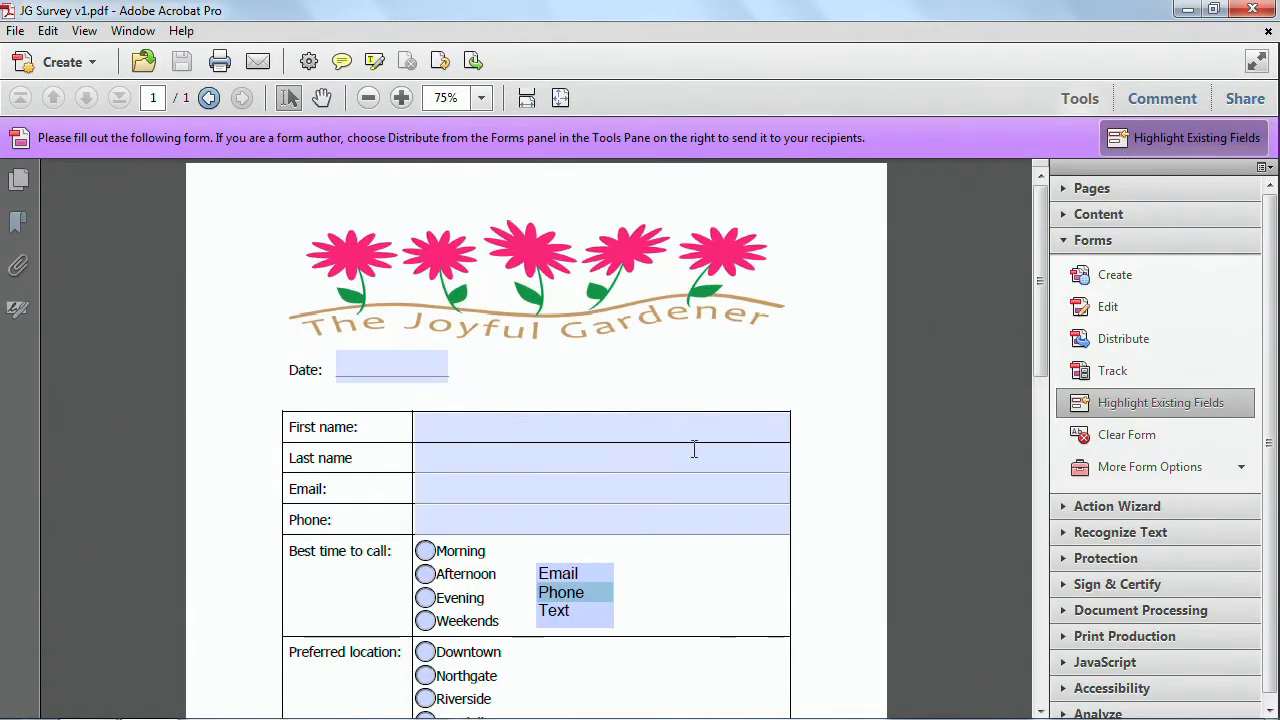
pyautogui.scroll(-5, 700, 457)
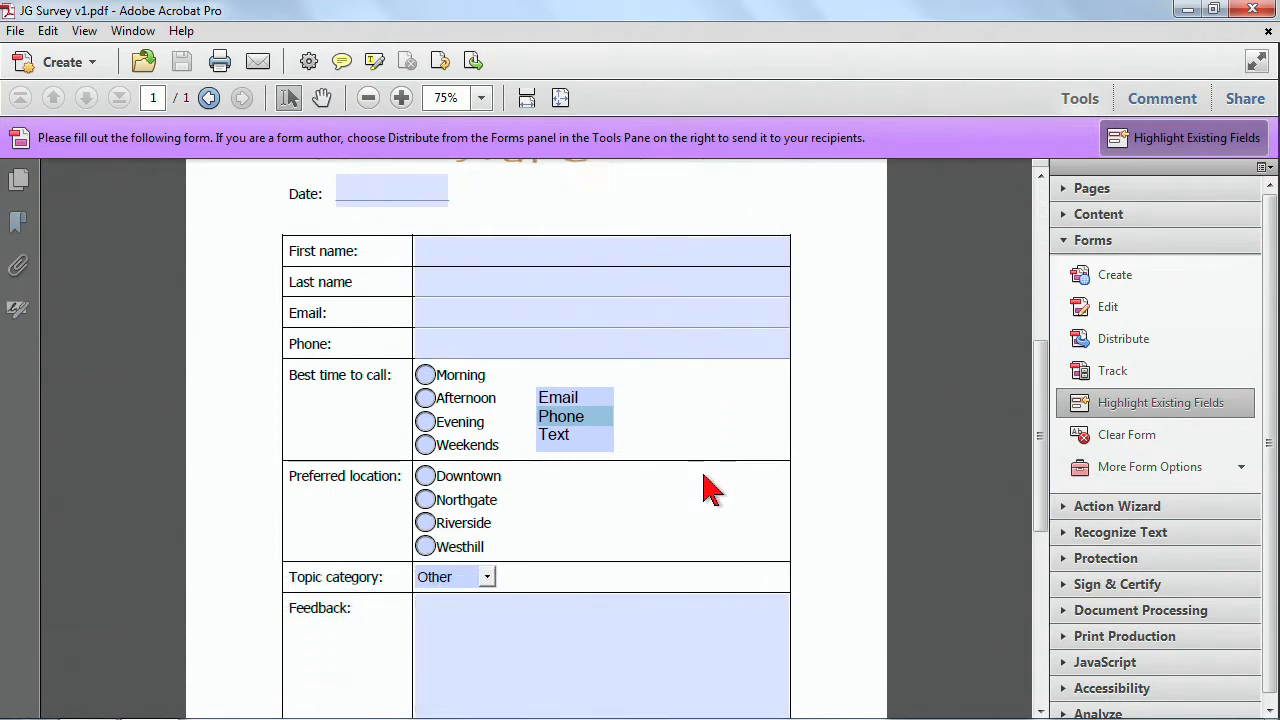
pyautogui.scroll(-2, 705, 490)
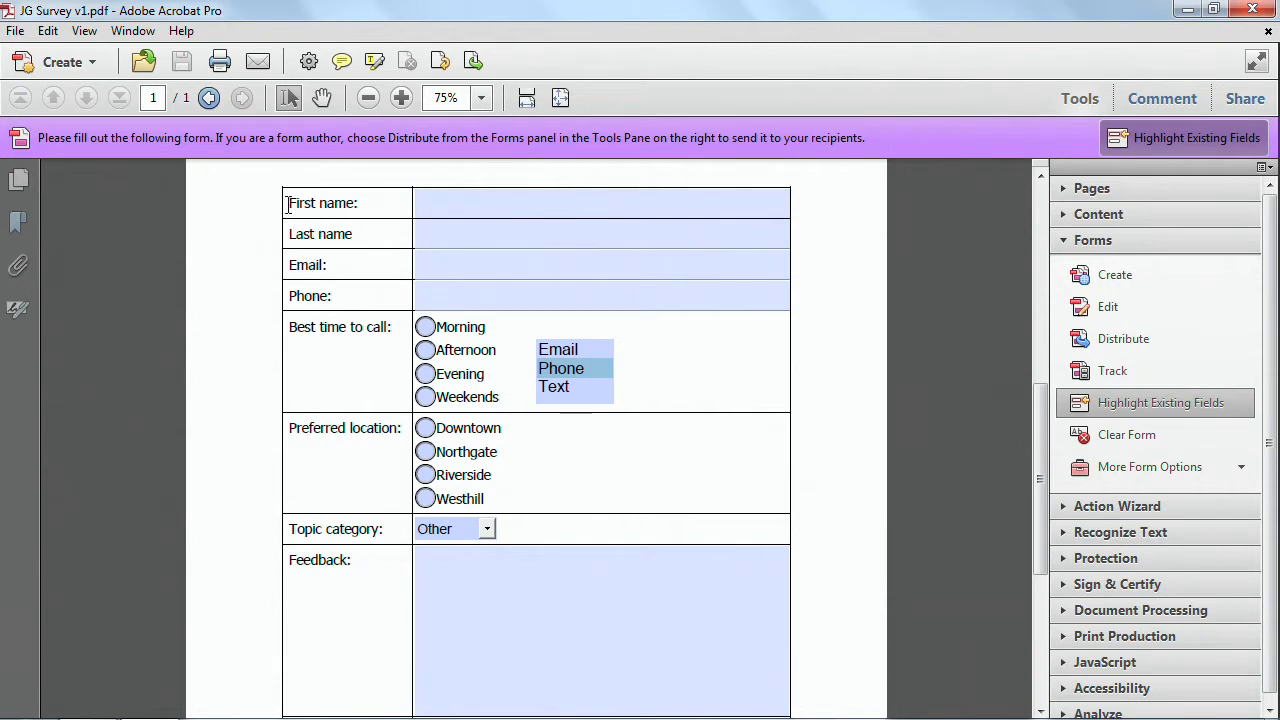
pyautogui.scroll(3, 329, 244)
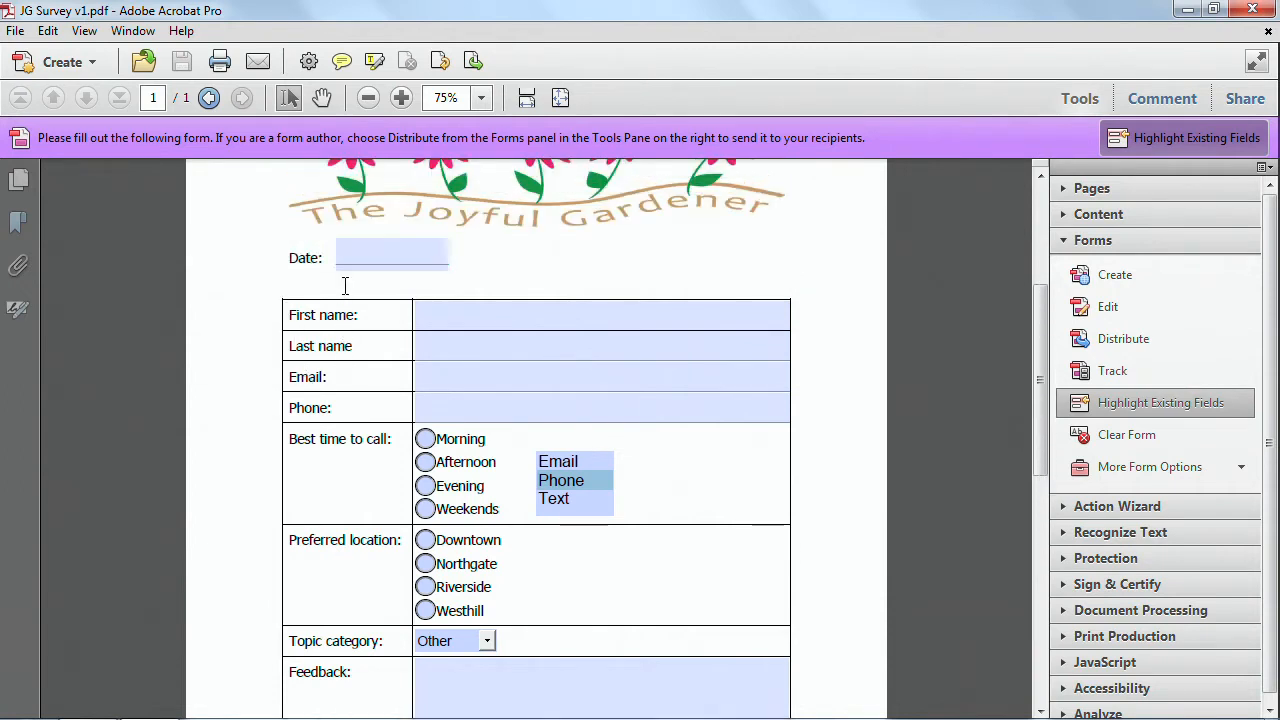
pyautogui.scroll(-2, 423, 443)
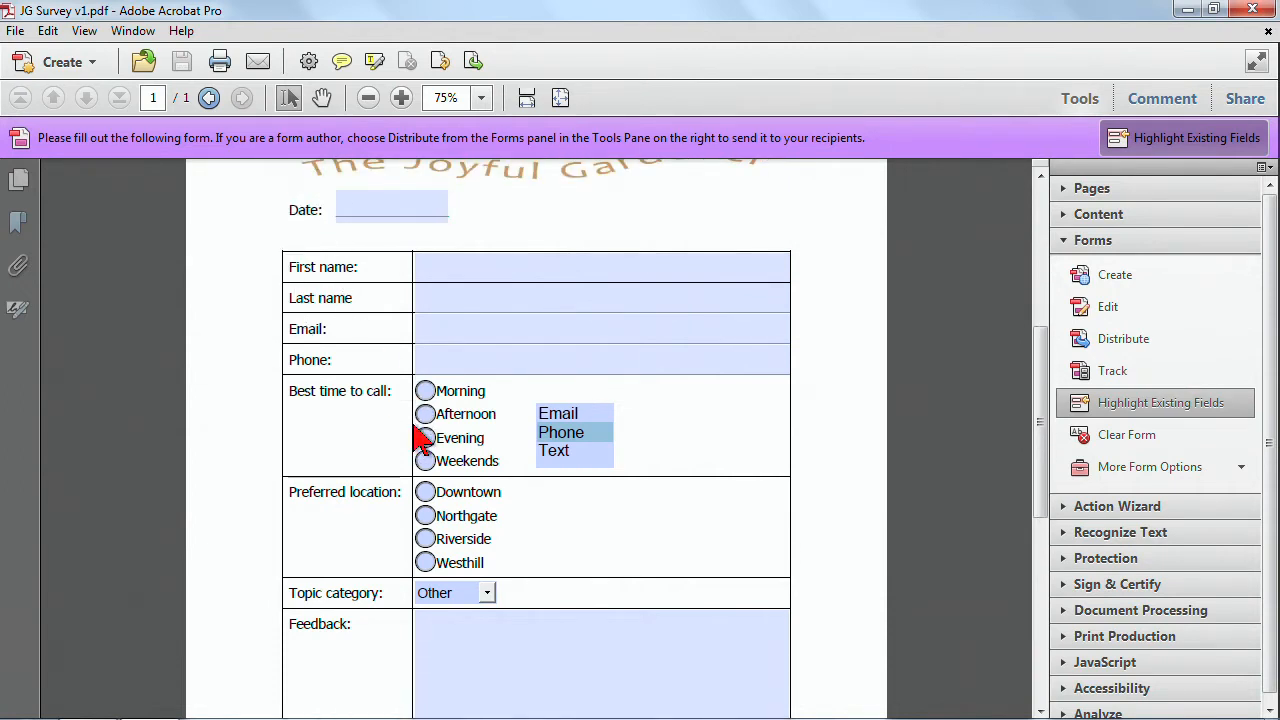
pyautogui.click(487, 331)
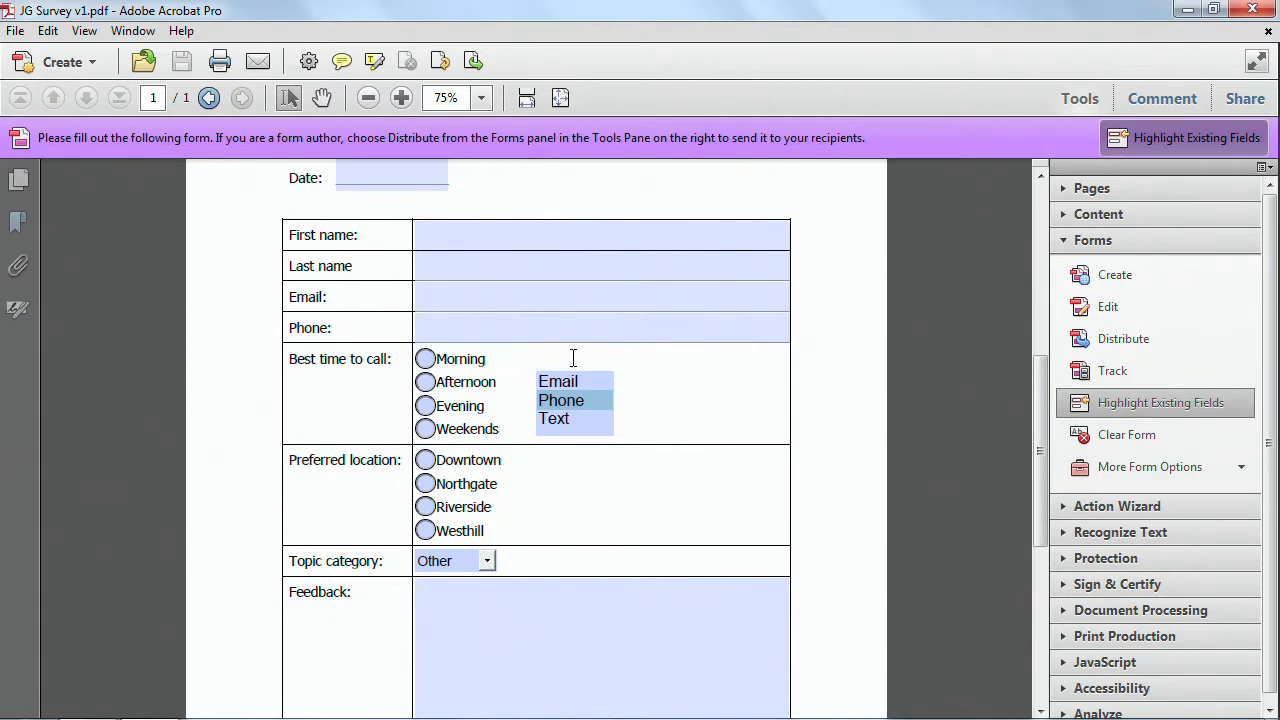
# Add a new text label 'Preferred Contact Method' above the contact method list box using Edit Document Text.
pyautogui.click(1063, 241)
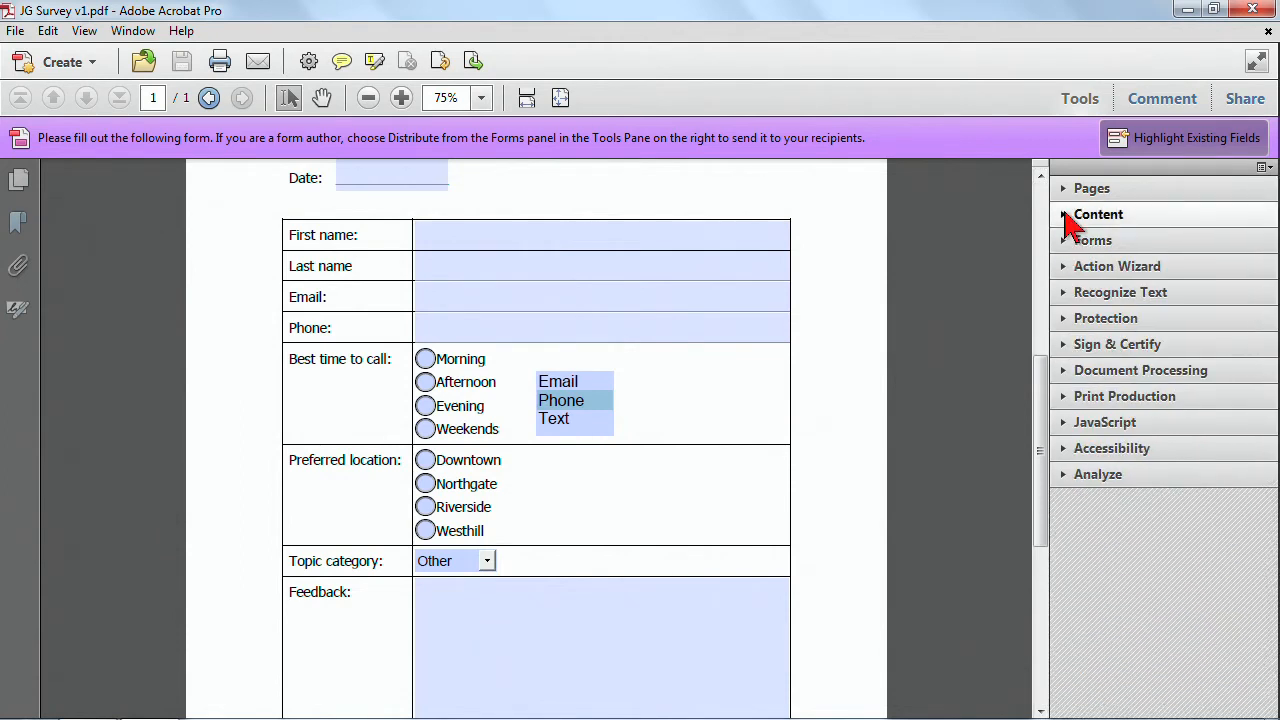
pyautogui.click(1064, 189)
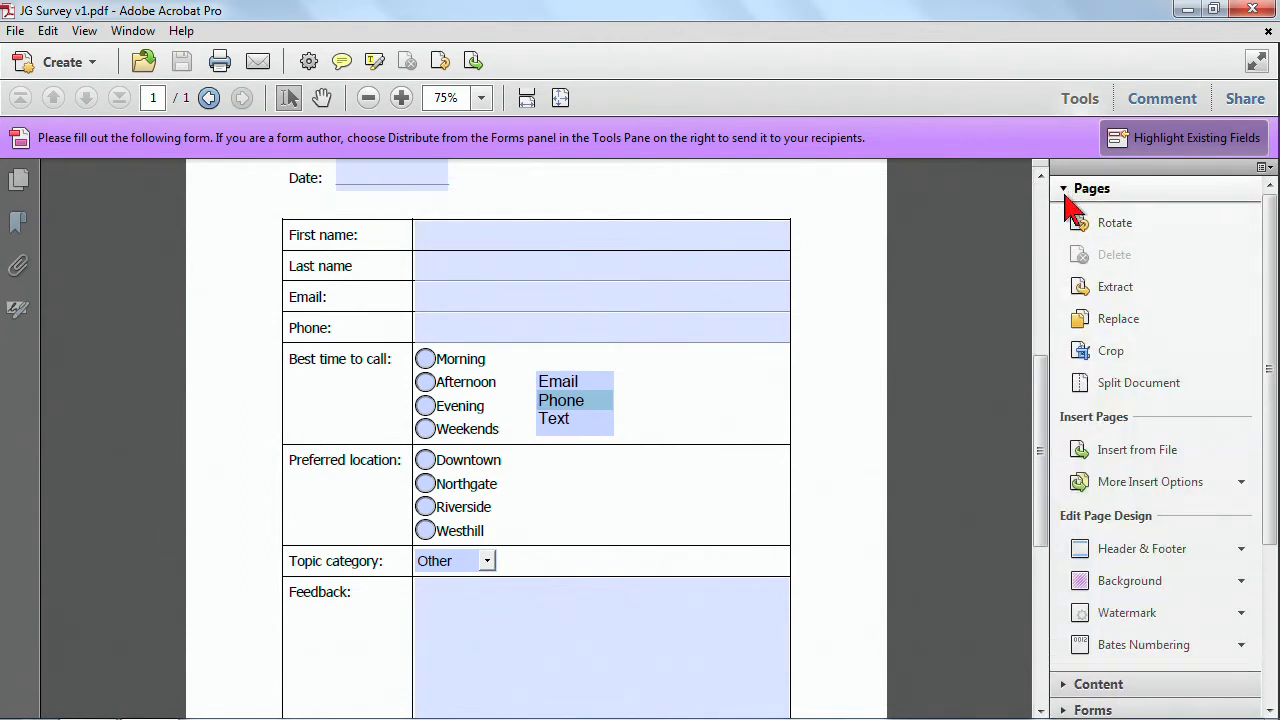
pyautogui.click(1065, 192)
pyautogui.click(1066, 213)
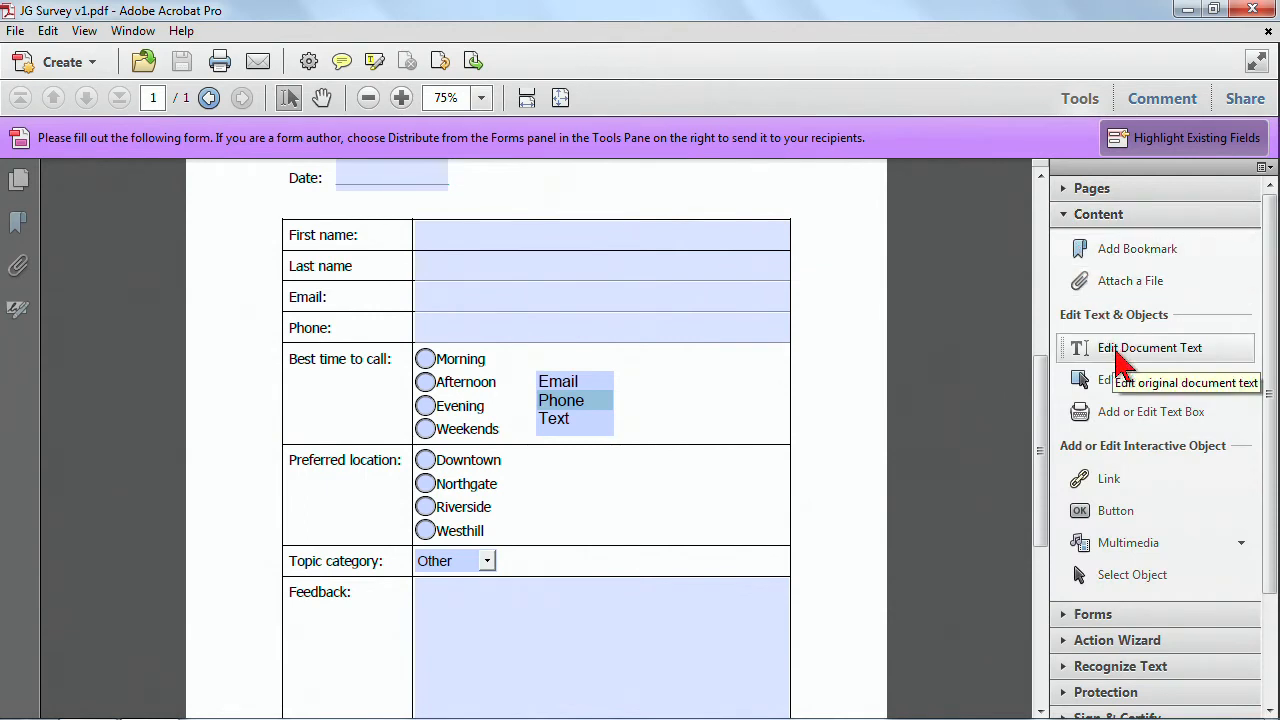
pyautogui.click(1117, 354)
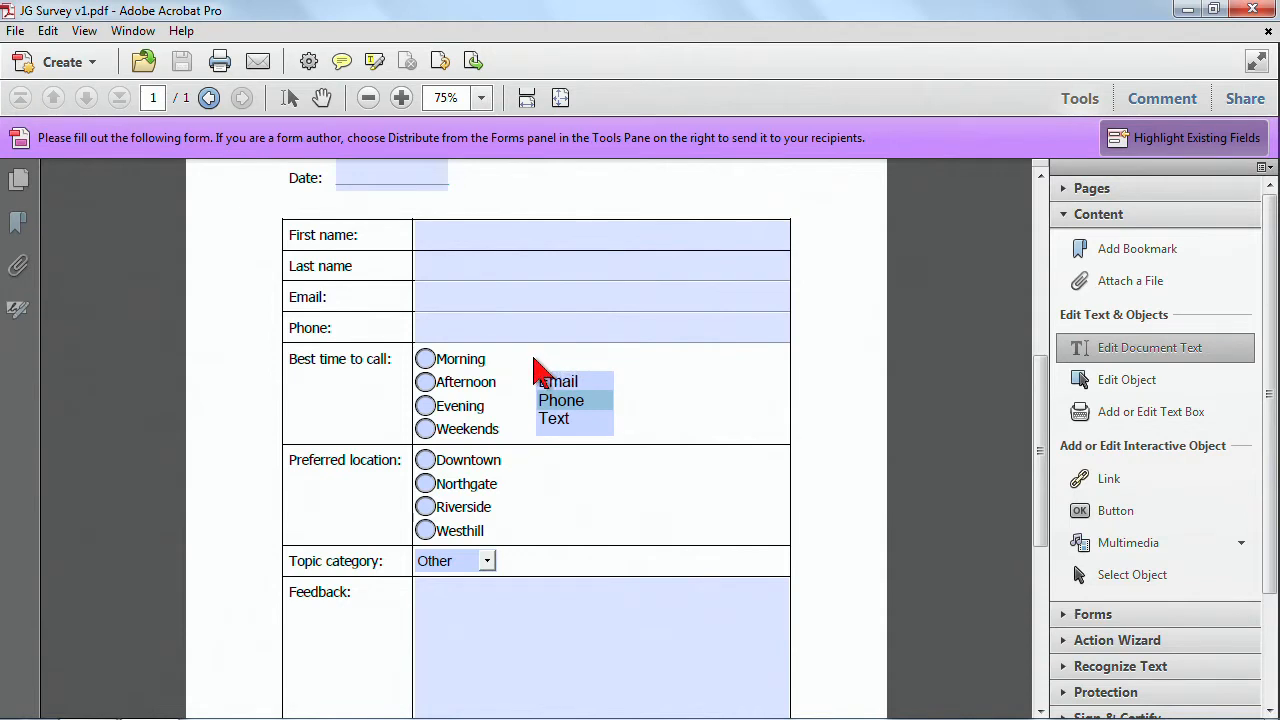
pyautogui.click(533, 358)
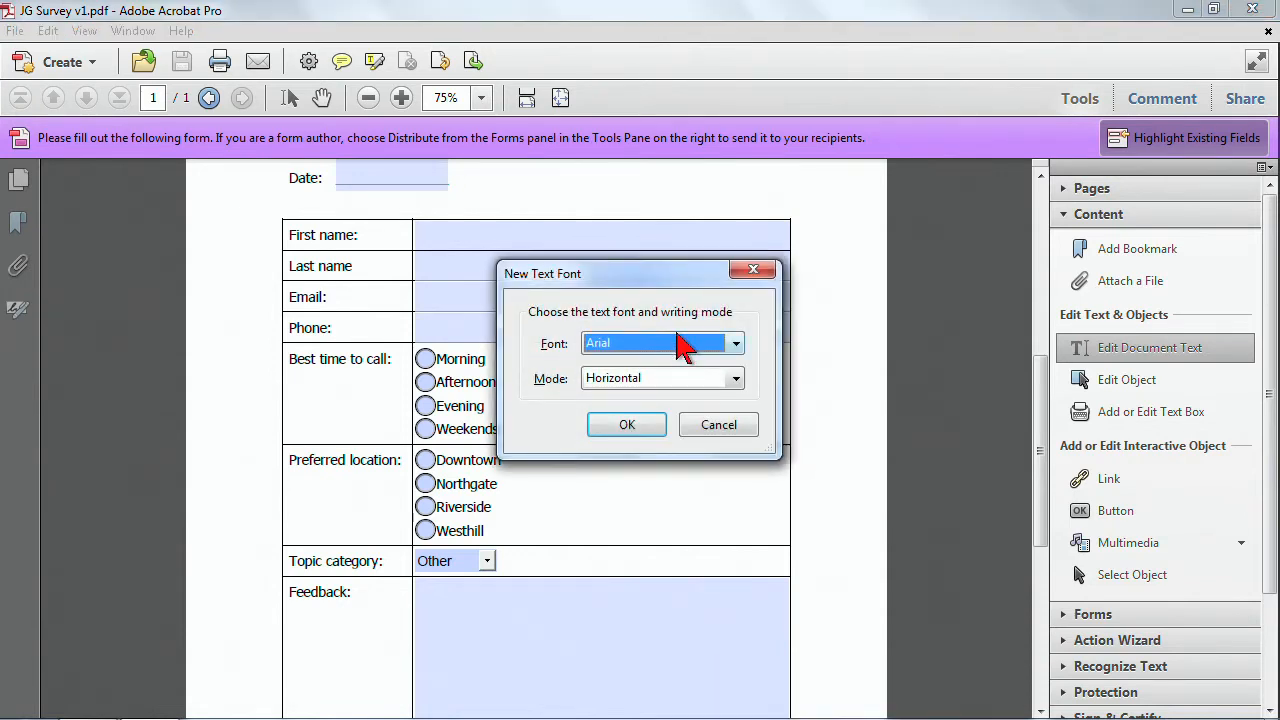
pyautogui.click(640, 428)
pyautogui.click(829, 424)
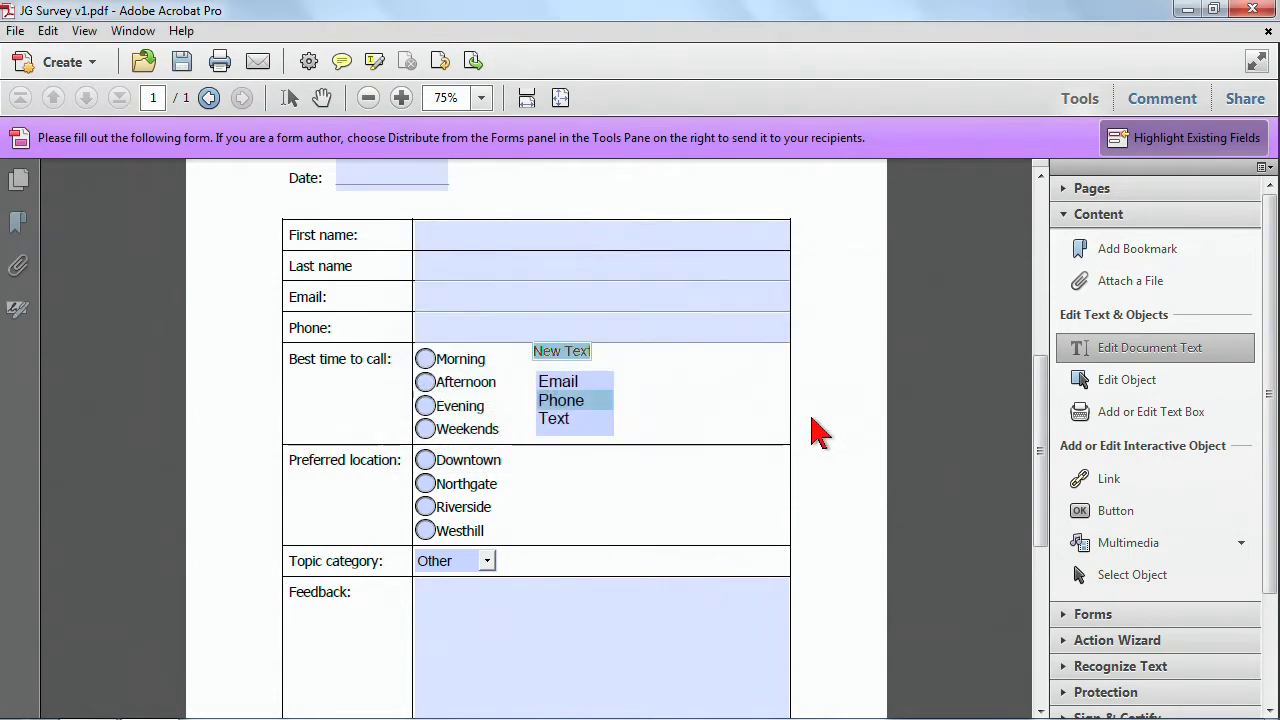
pyautogui.click(562, 352)
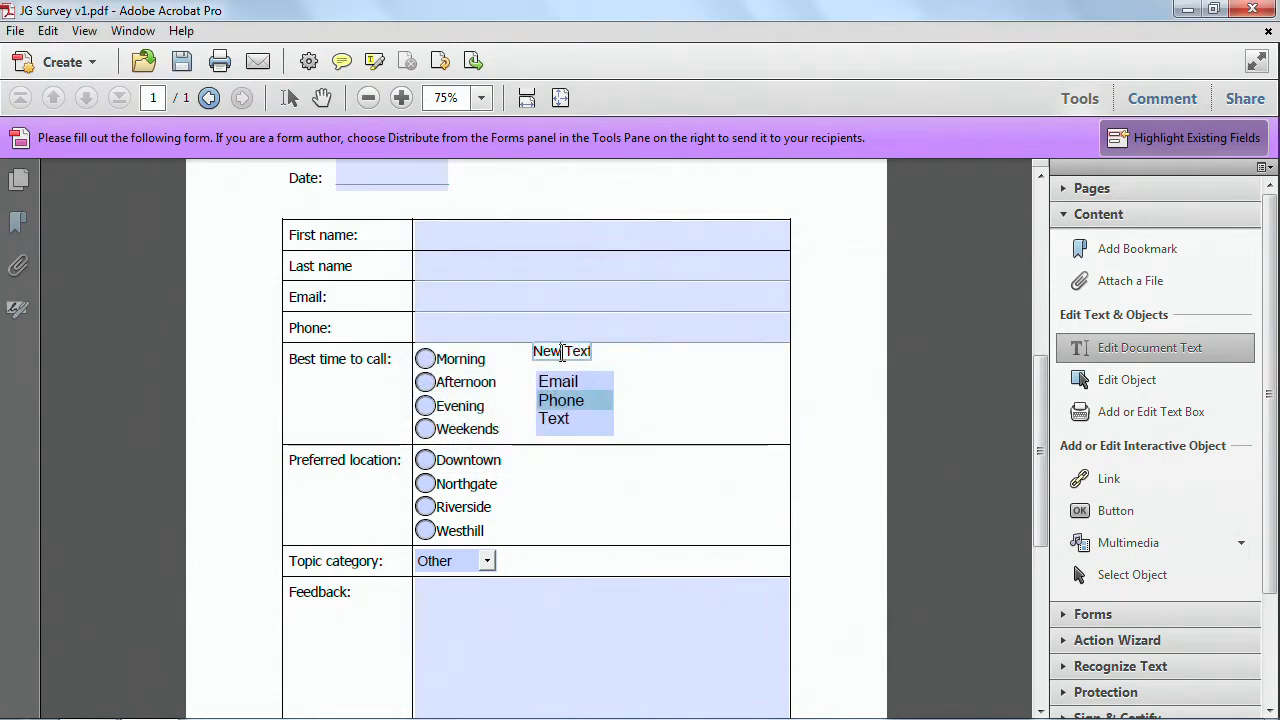
pyautogui.moveTo(538, 348); pyautogui.dragTo(632, 366)
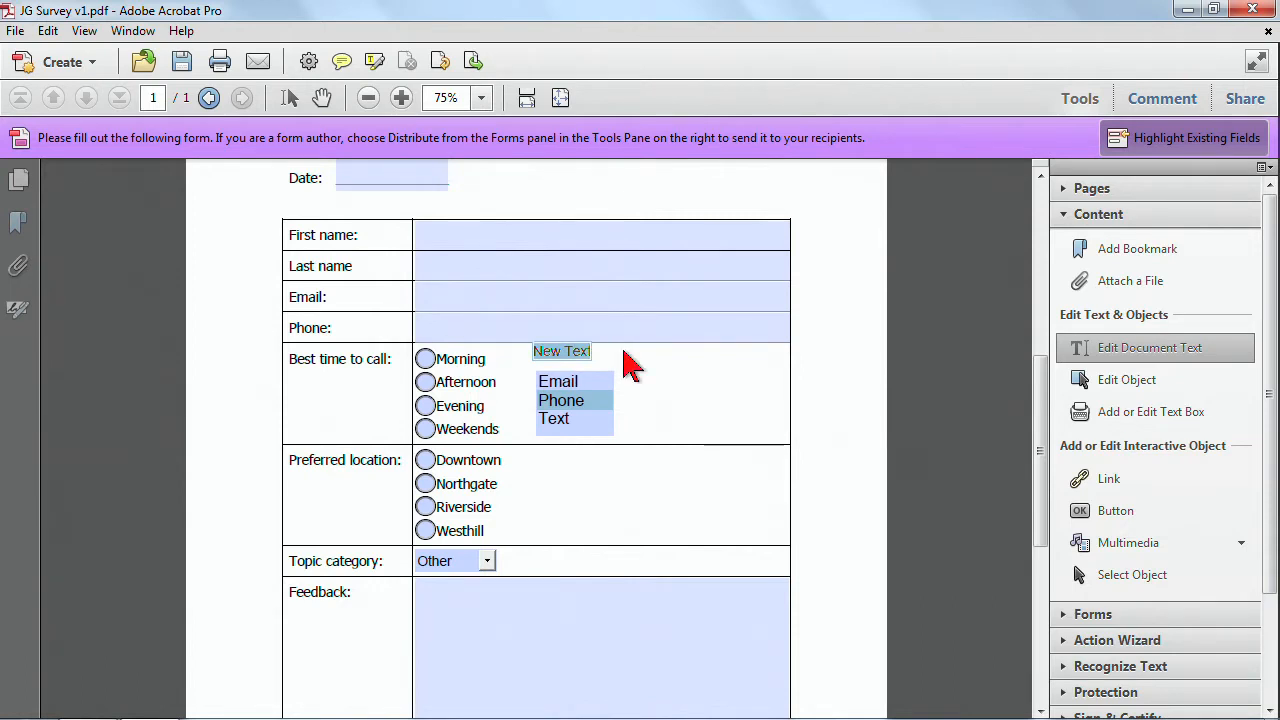
pyautogui.write('Preferred Cont')
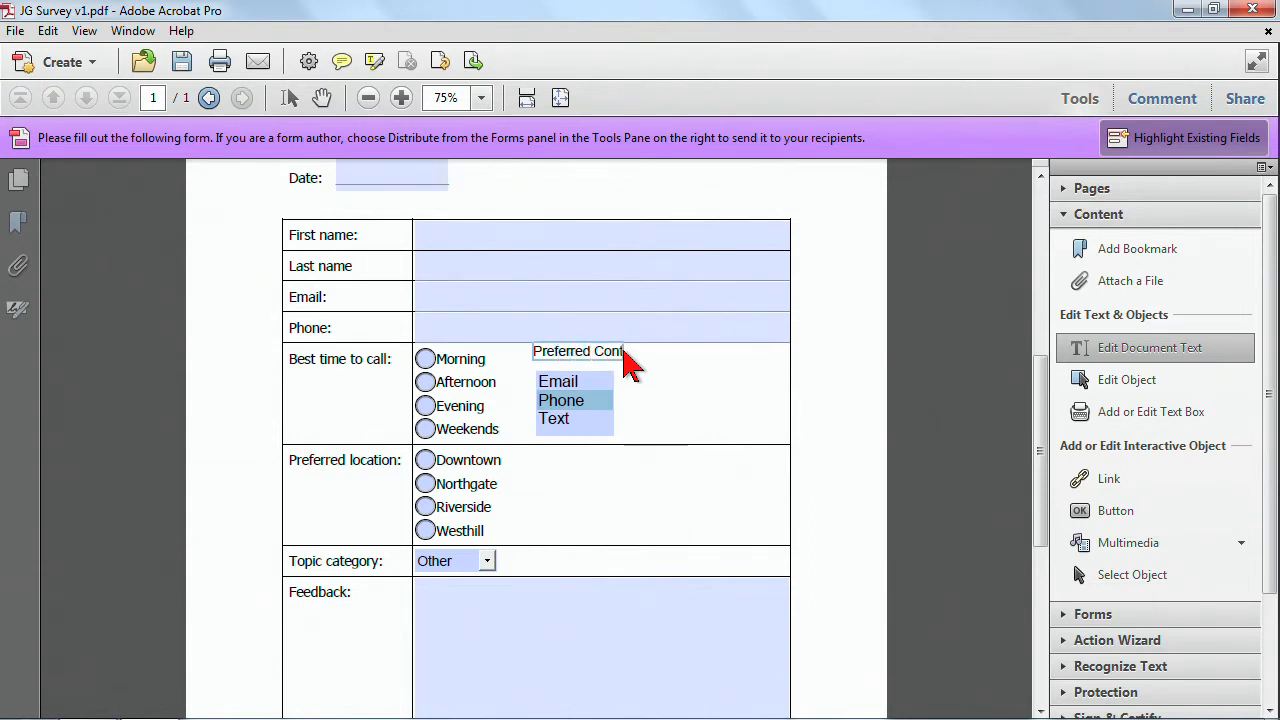
pyautogui.write('Method')
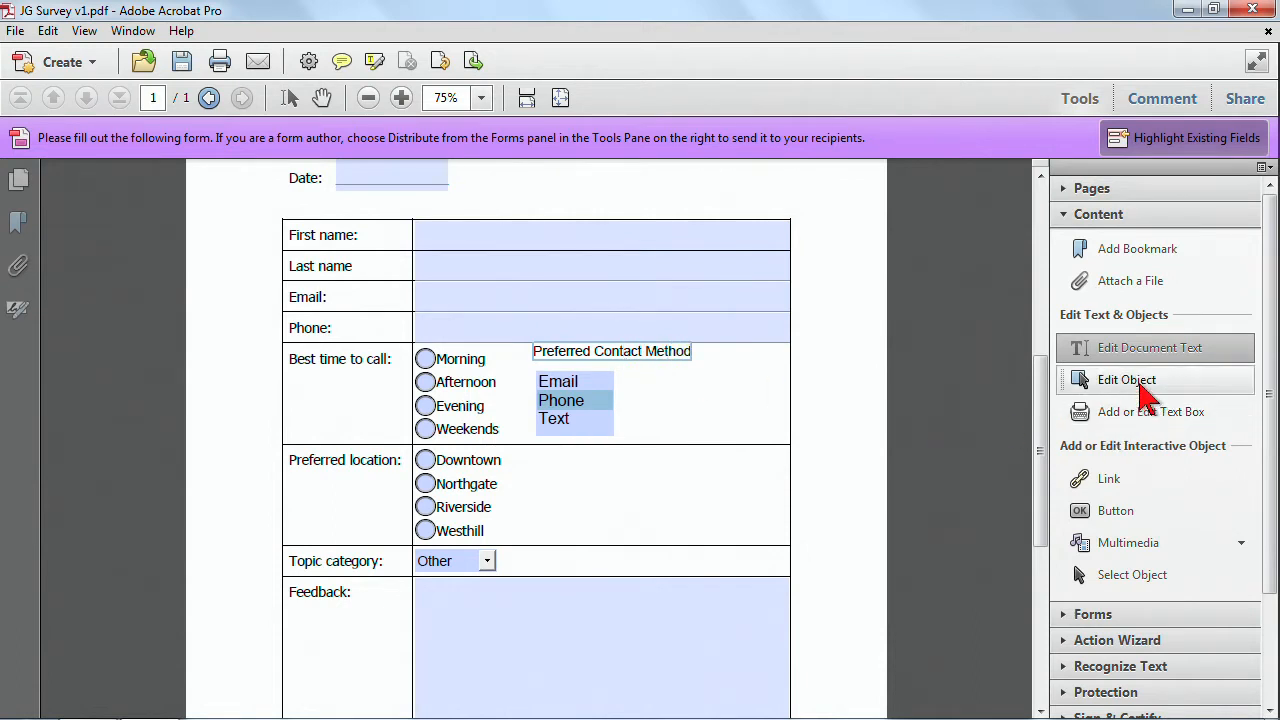
# Move the 'Preferred Contact Method' label slightly lower with the Edit Object tool.
pyautogui.click(1100, 383)
pyautogui.click(669, 361)
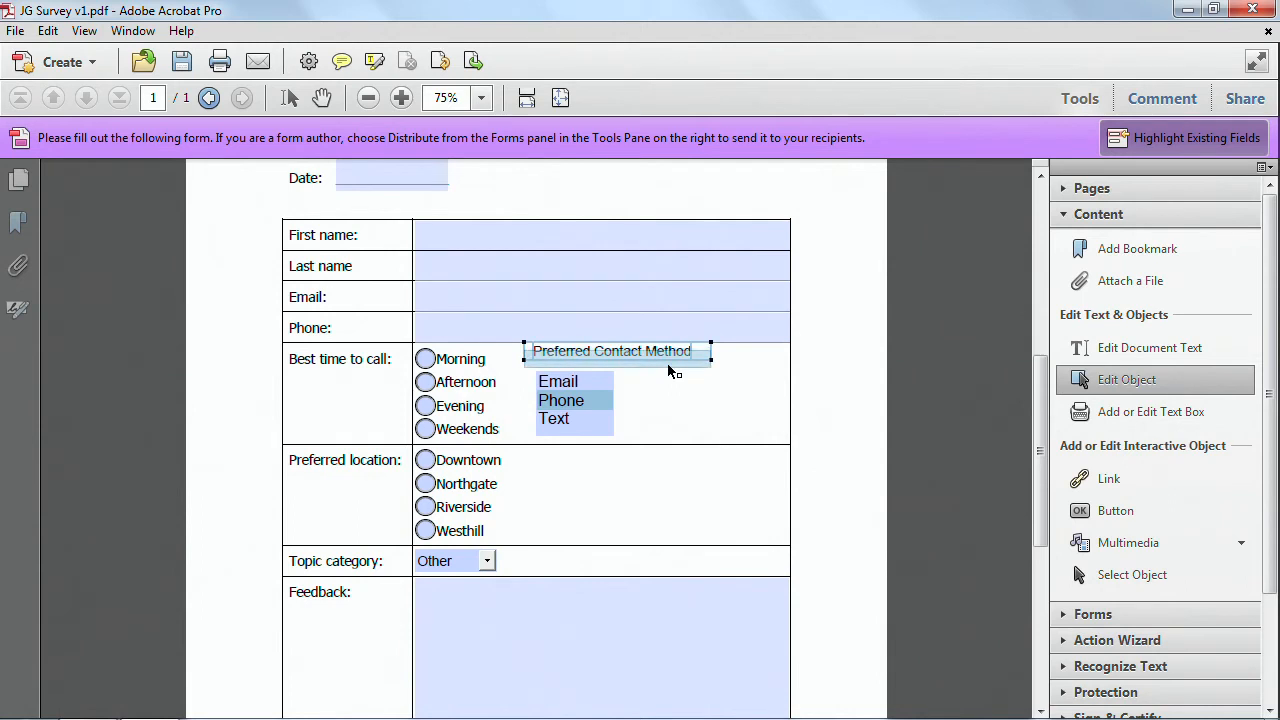
pyautogui.moveTo(673, 371); pyautogui.dragTo(675, 371)
pyautogui.click(830, 367)
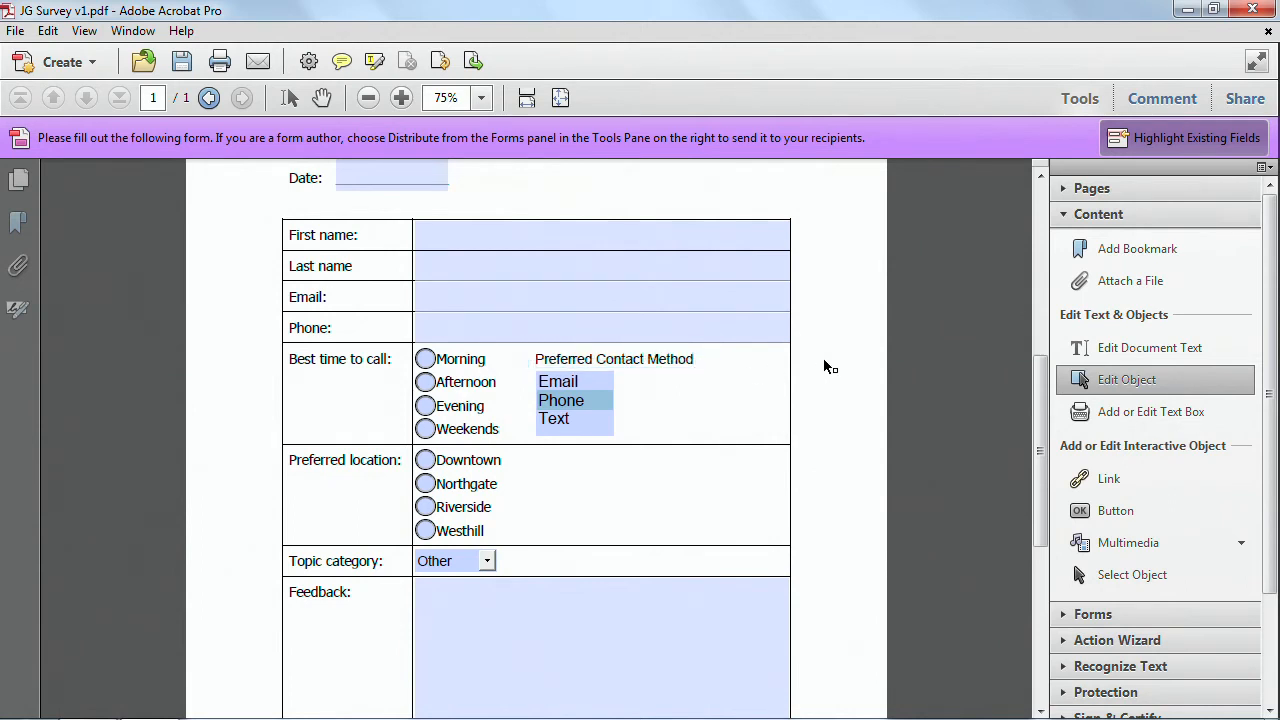
# Start replacing page 1 from the page thumbnails.
pyautogui.scroll(4, 757, 370)
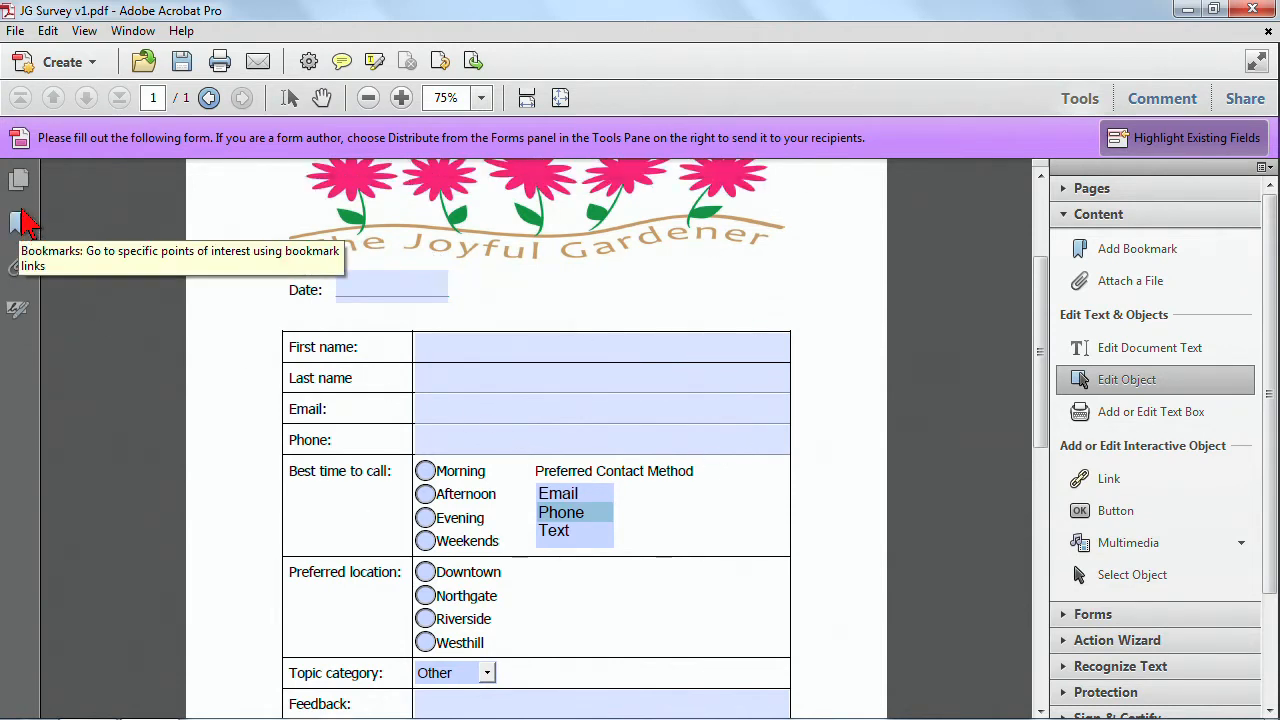
pyautogui.click(20, 180)
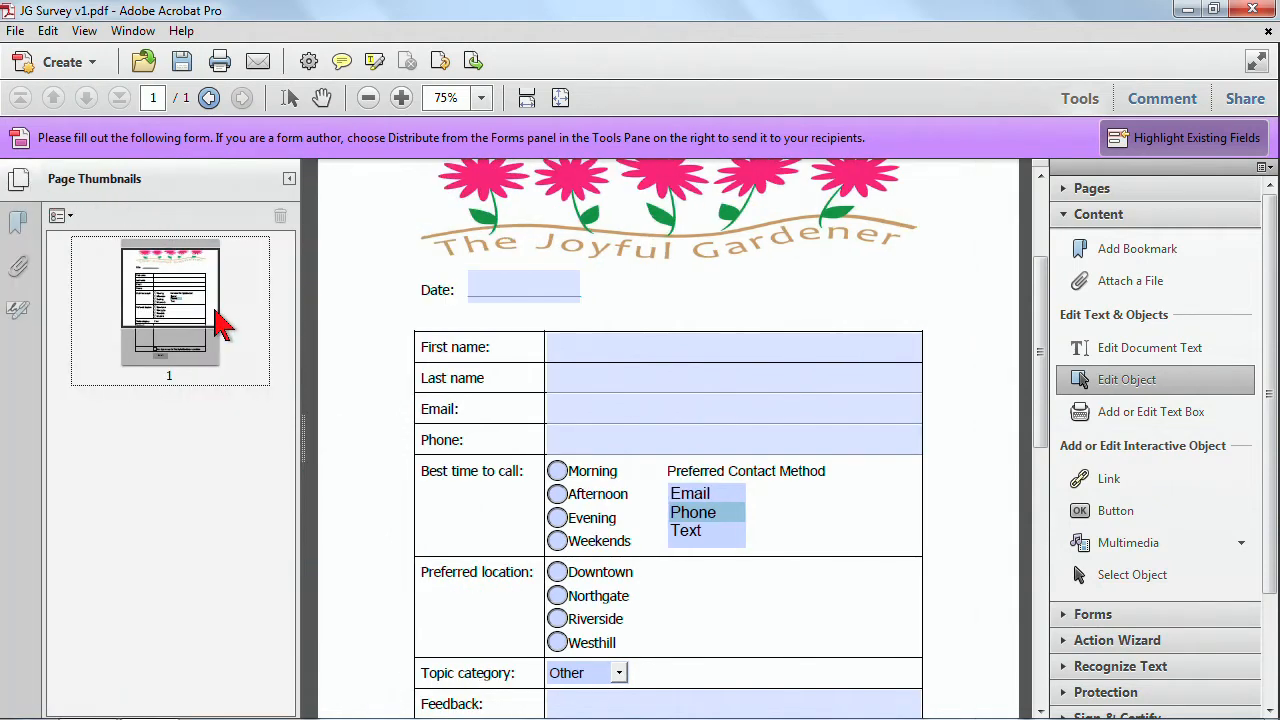
pyautogui.rightClick(182, 287)
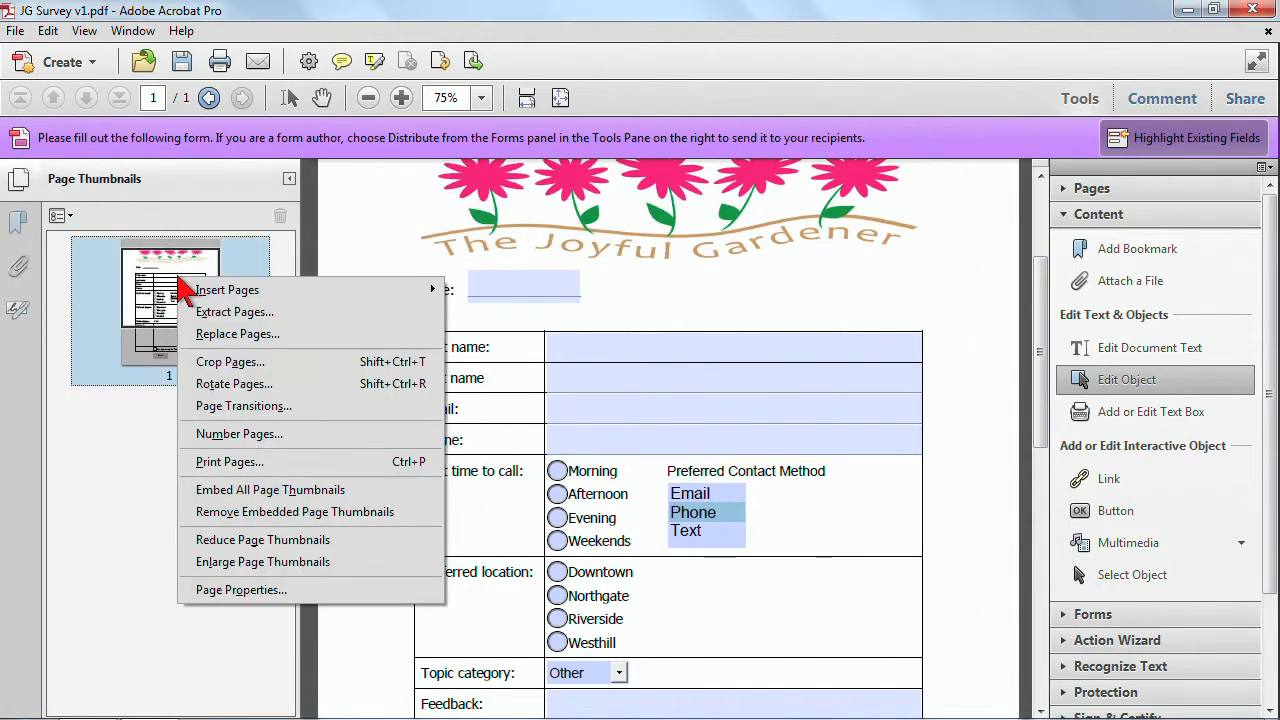
pyautogui.click(258, 340)
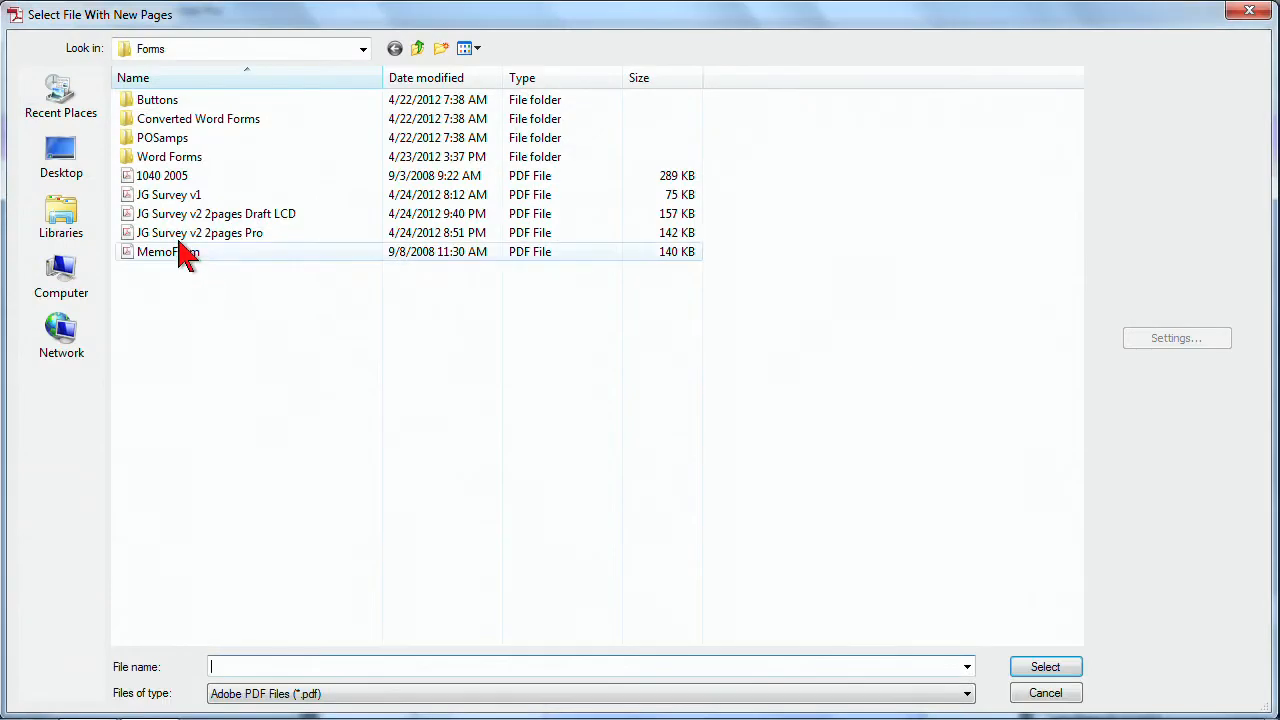
# Browse the Forms subfolders and set the file type filter to All Files.
pyautogui.doubleClick(165, 126)
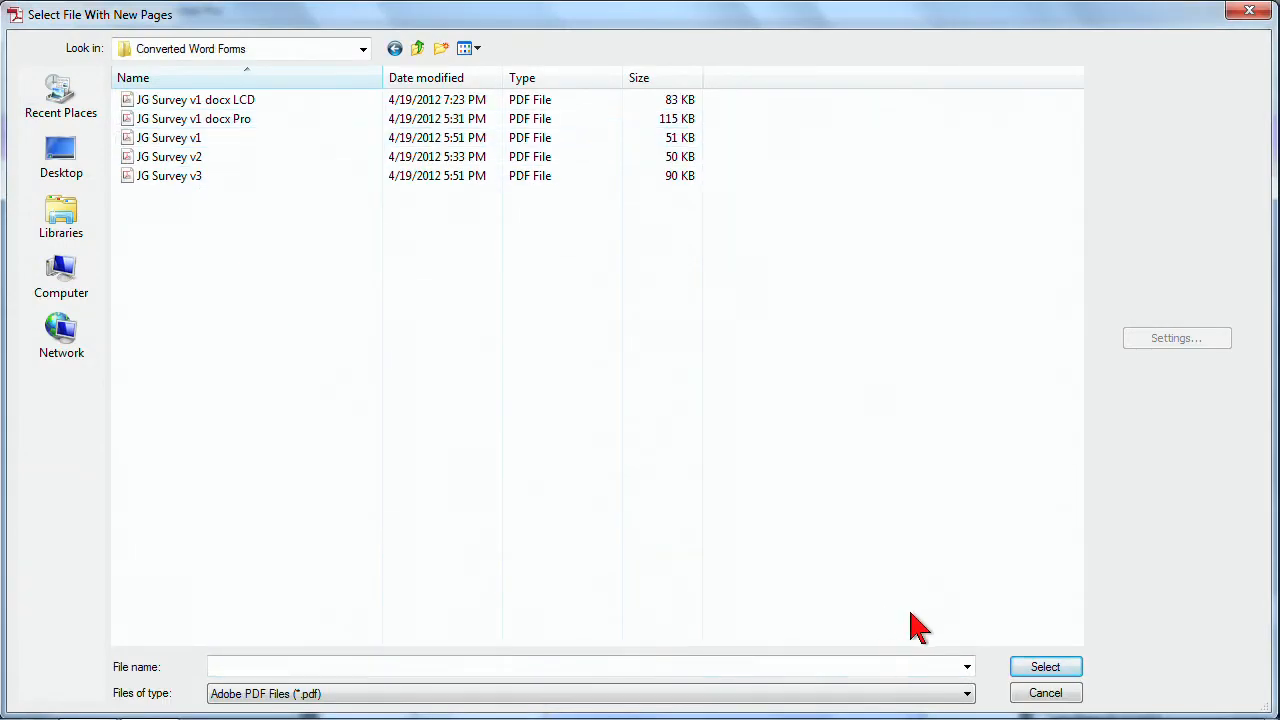
pyautogui.click(418, 50)
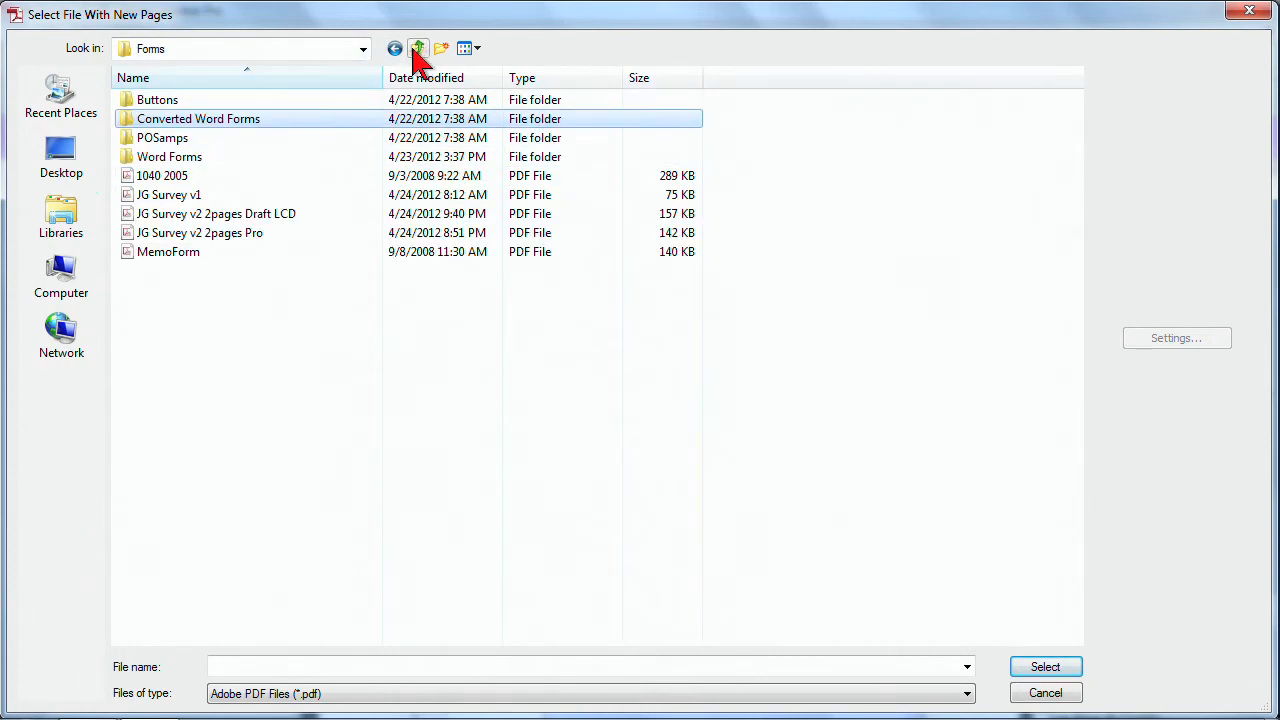
pyautogui.doubleClick(166, 163)
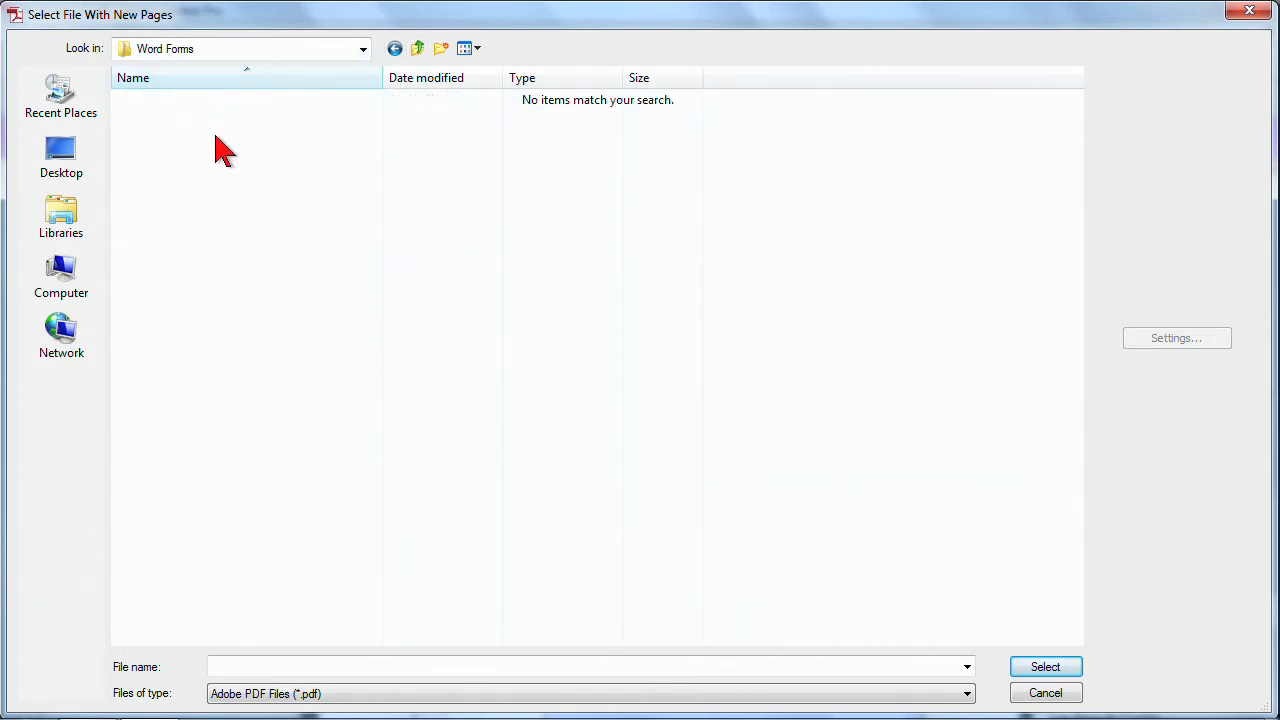
pyautogui.click(968, 693)
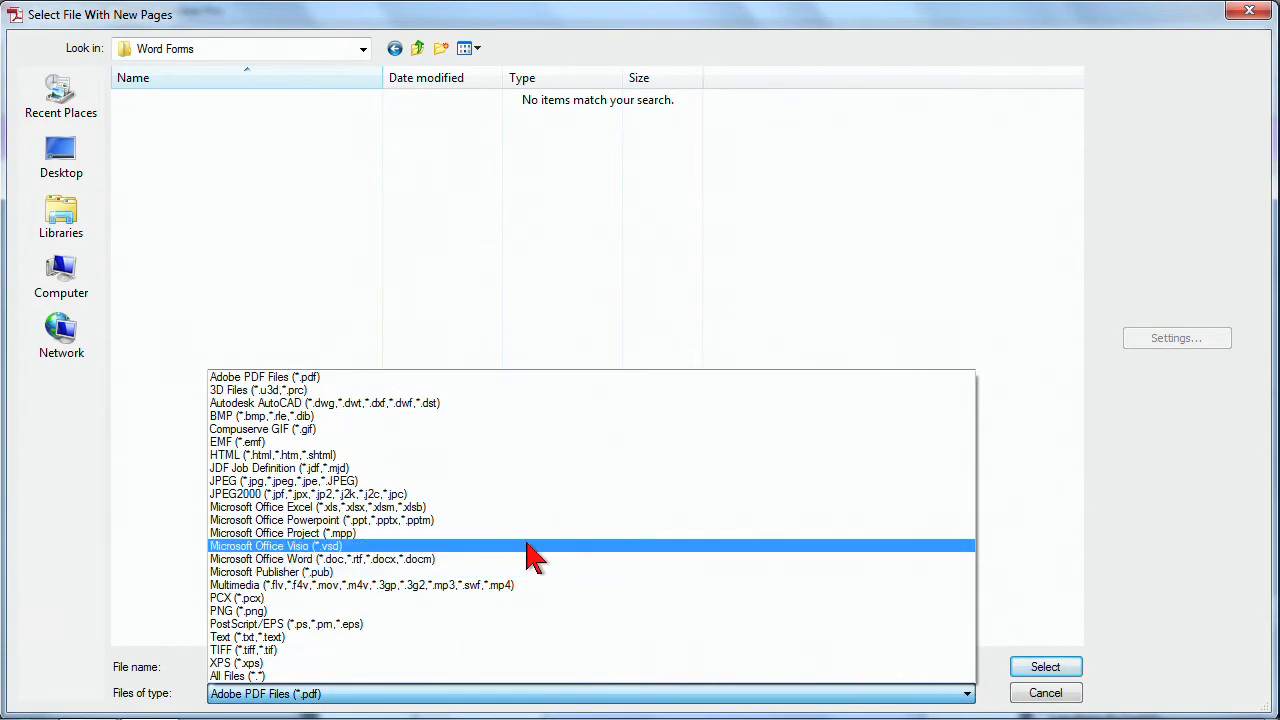
pyautogui.click(296, 676)
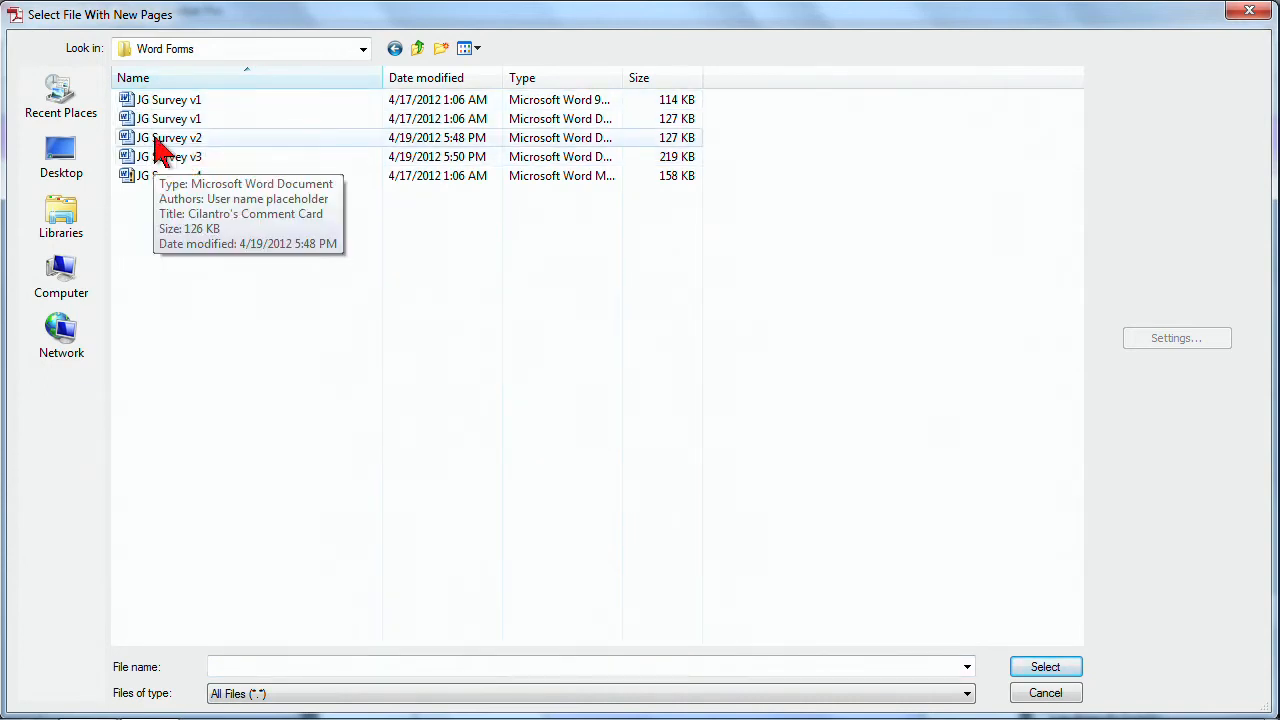
# Replace page 1 with the Word document 'JG Survey v2 p1' from the Forms folder and confirm.
pyautogui.click(418, 50)
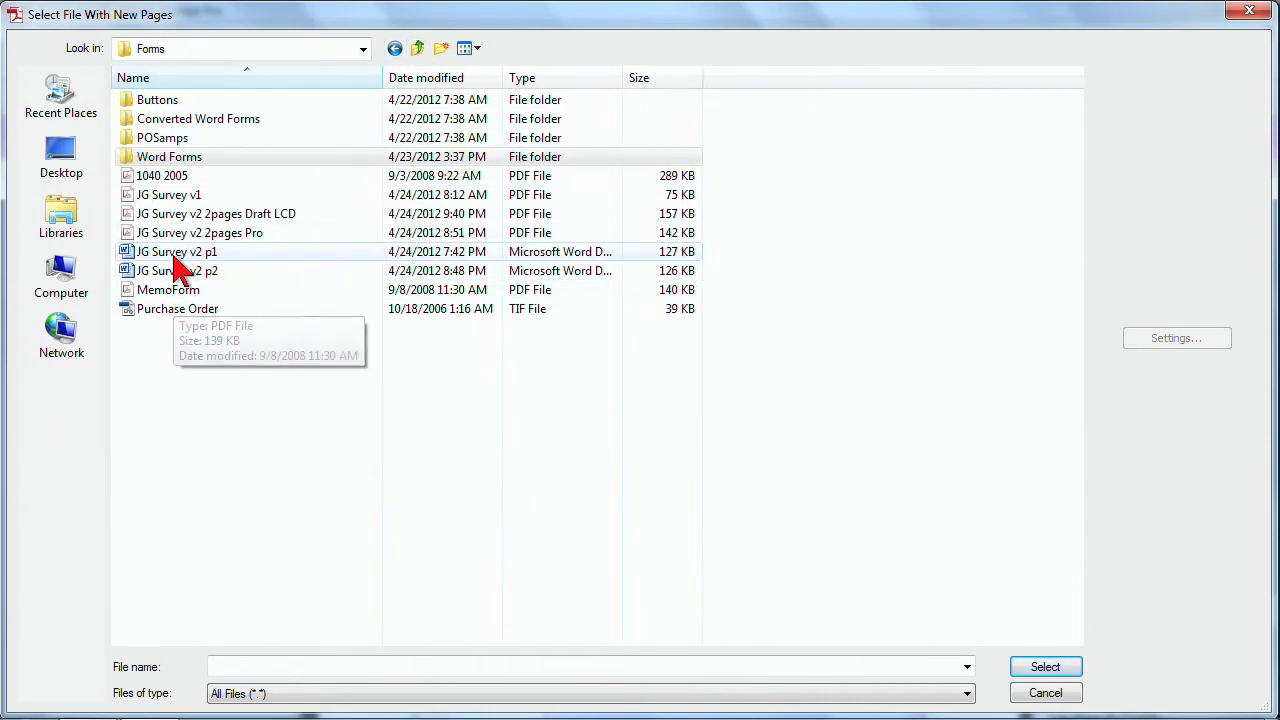
pyautogui.doubleClick(143, 260)
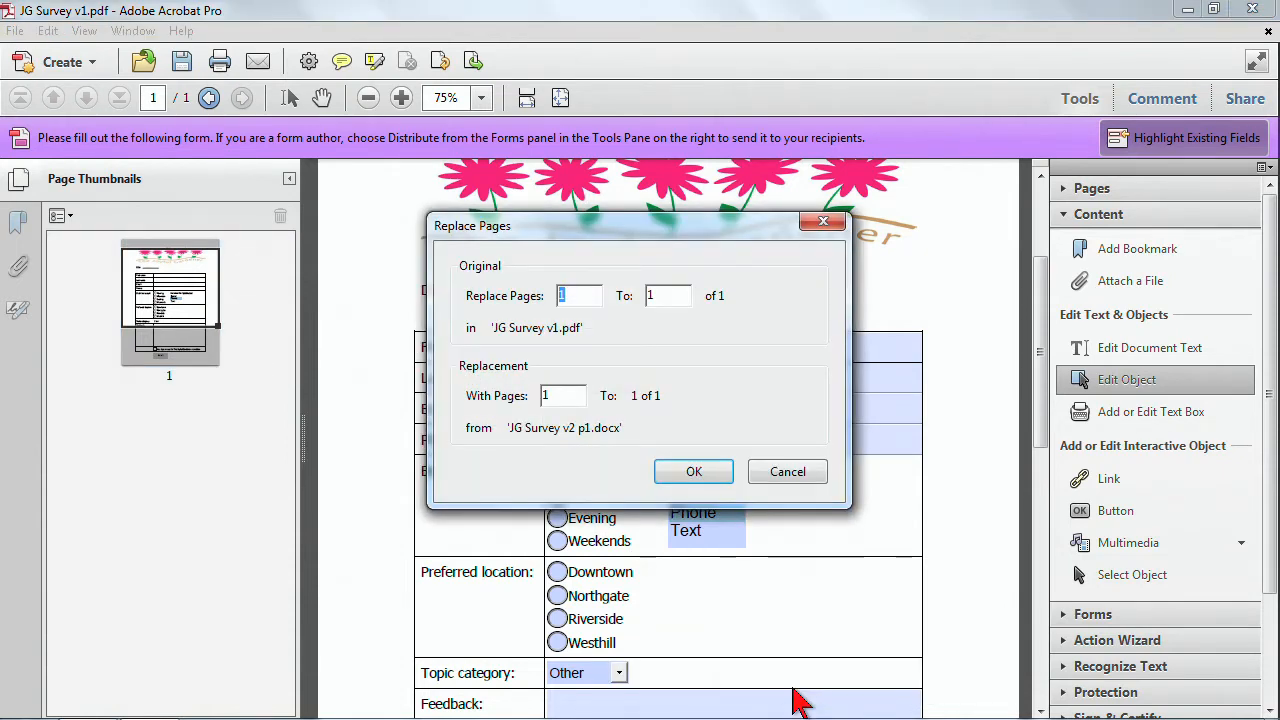
pyautogui.click(712, 472)
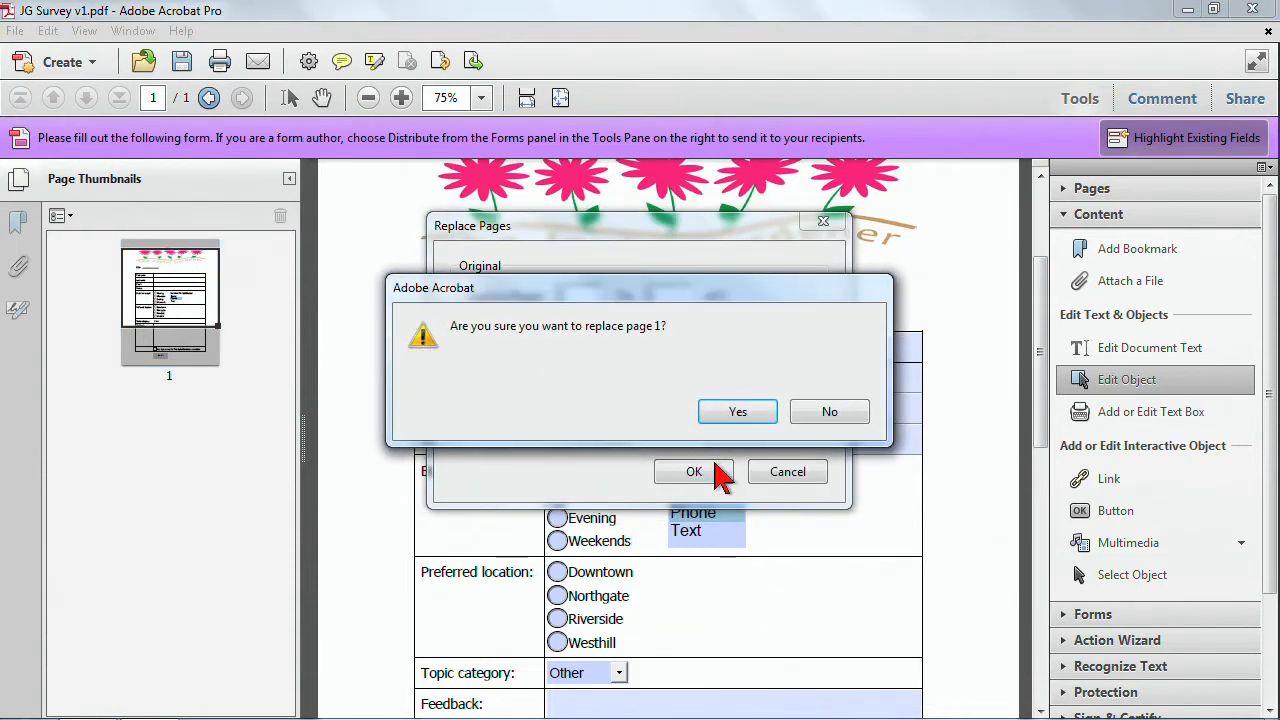
pyautogui.click(730, 413)
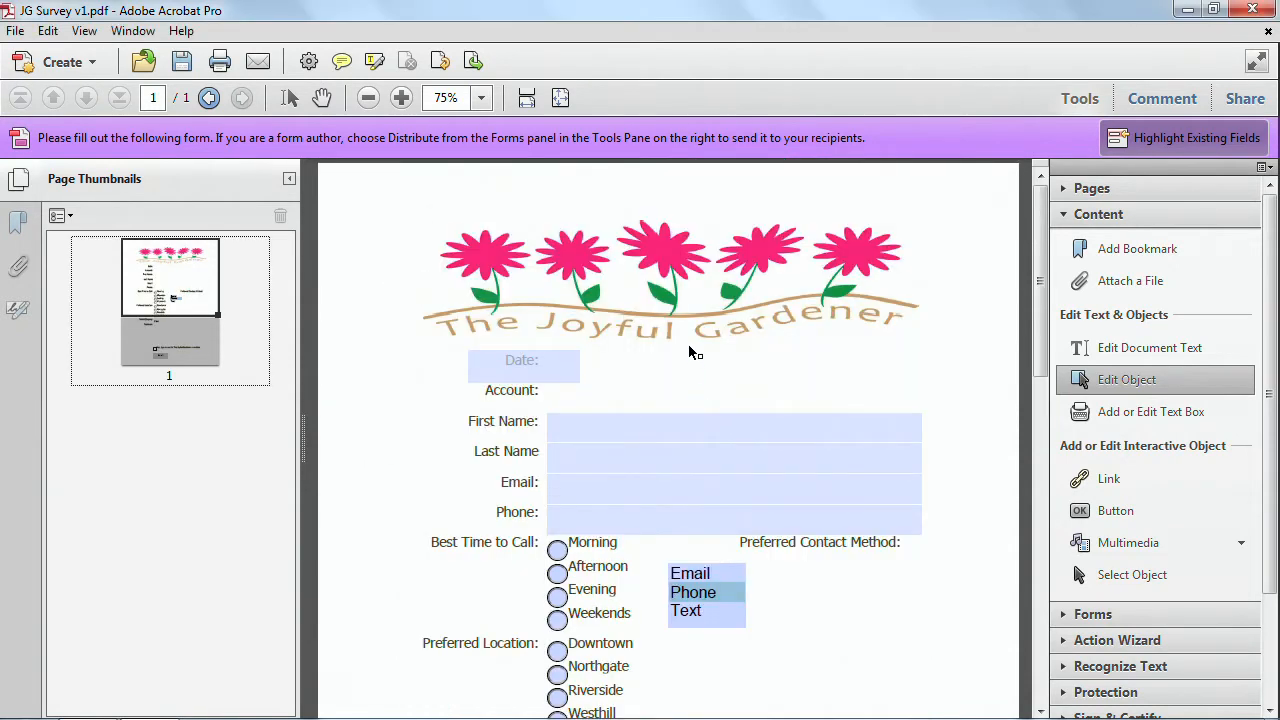
# Scroll through the replaced page 1 to review the updated form layout.
pyautogui.scroll(-1, 689, 356)
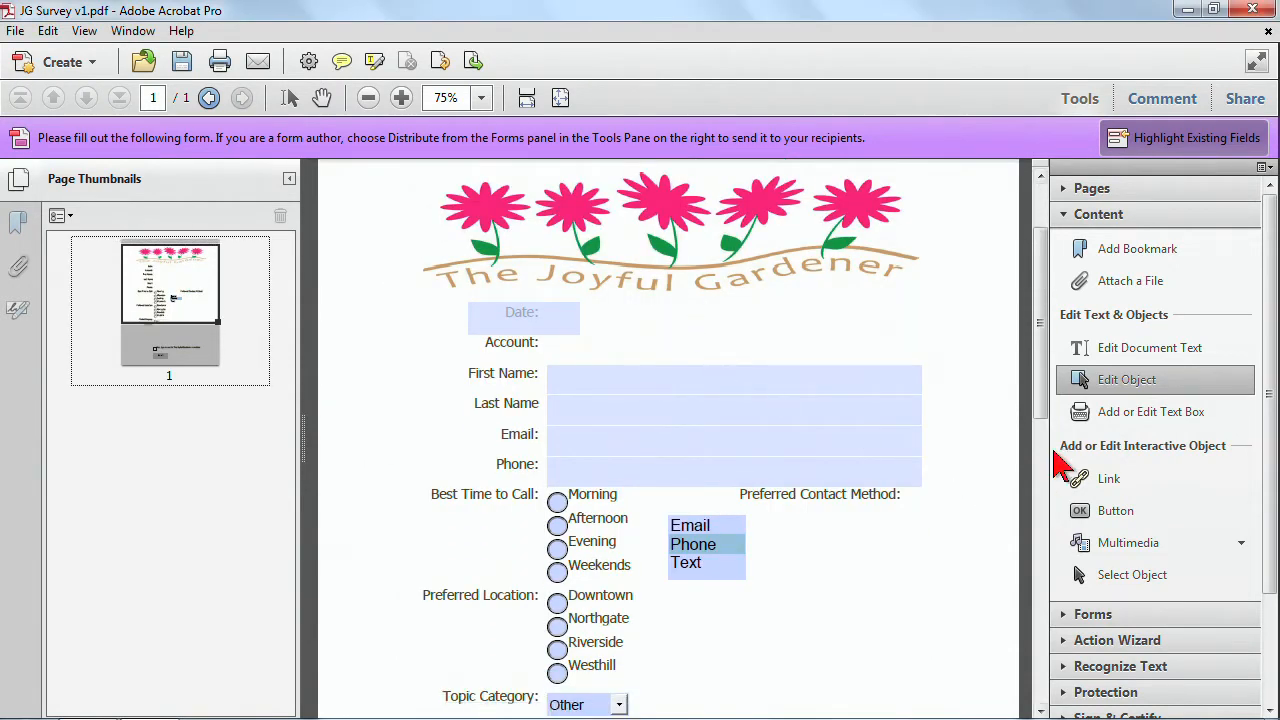
pyautogui.moveTo(1034, 405); pyautogui.dragTo(1036, 571)
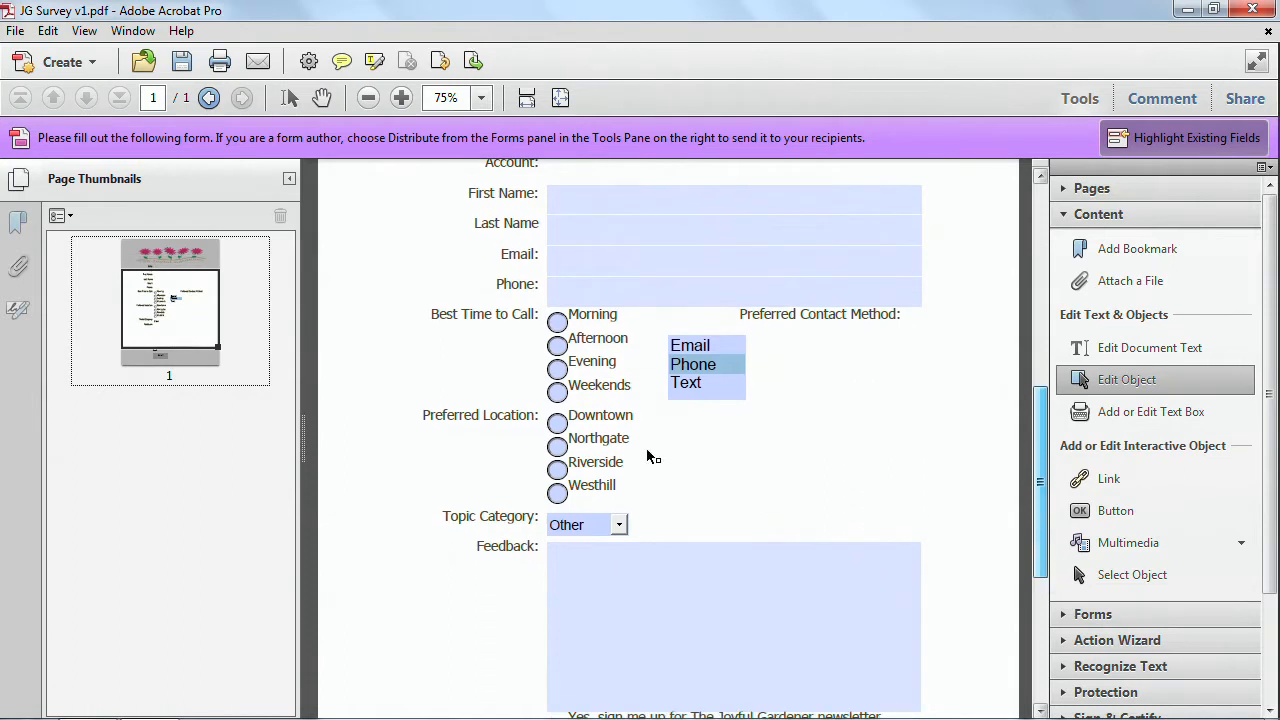
pyautogui.scroll(2, 710, 486)
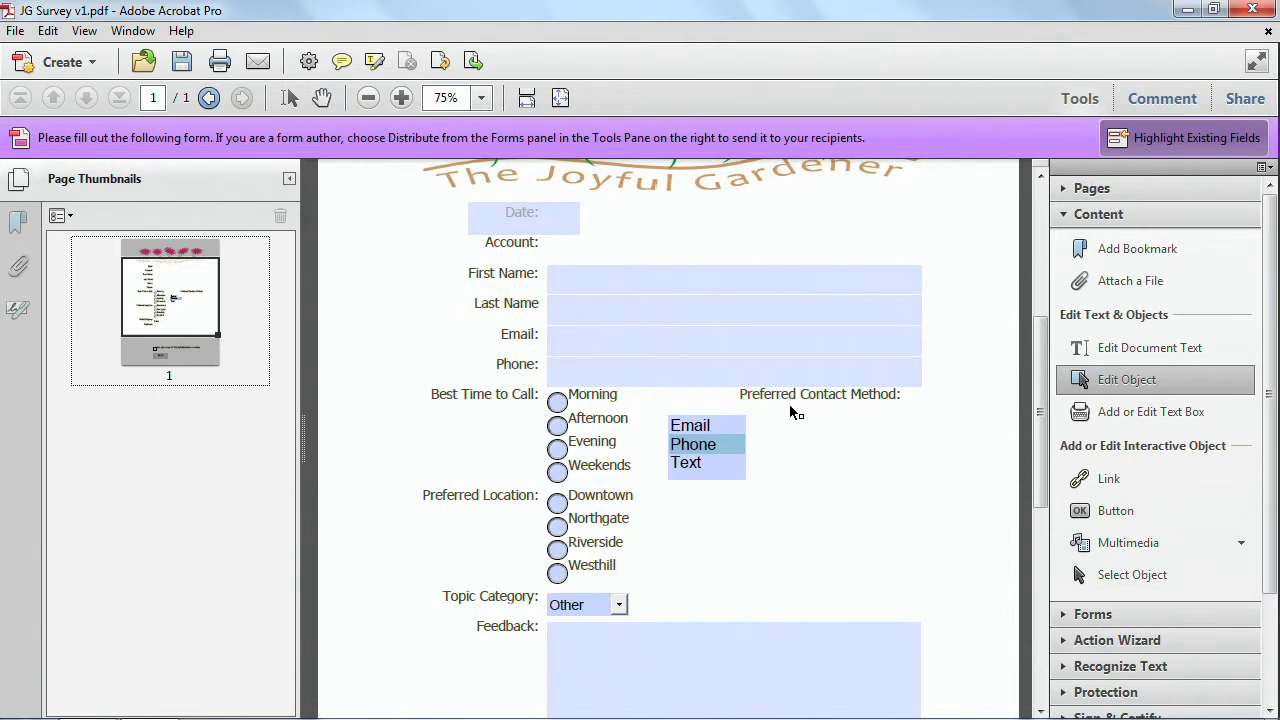
pyautogui.moveTo(1036, 386); pyautogui.dragTo(1036, 472)
pyautogui.moveTo(1040, 417); pyautogui.dragTo(994, 263)
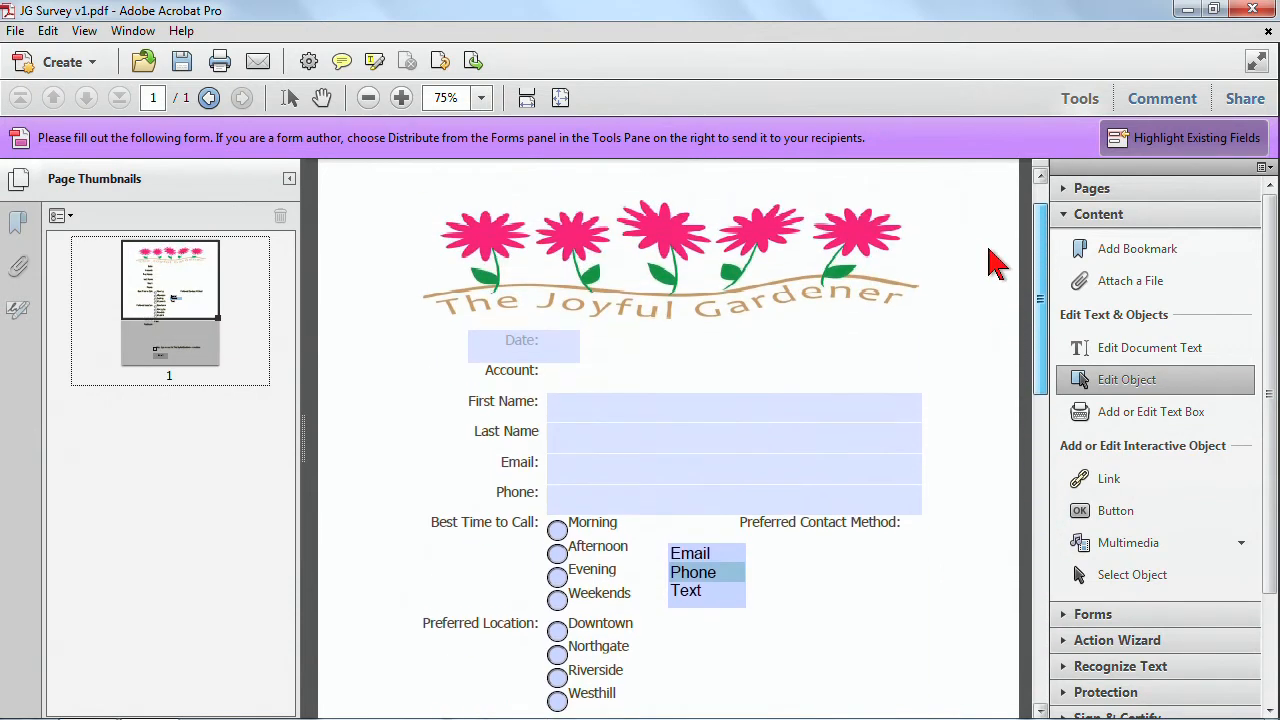
# Start inserting pages from a file into the document via the page 1 thumbnail.
pyautogui.rightClick(186, 455)
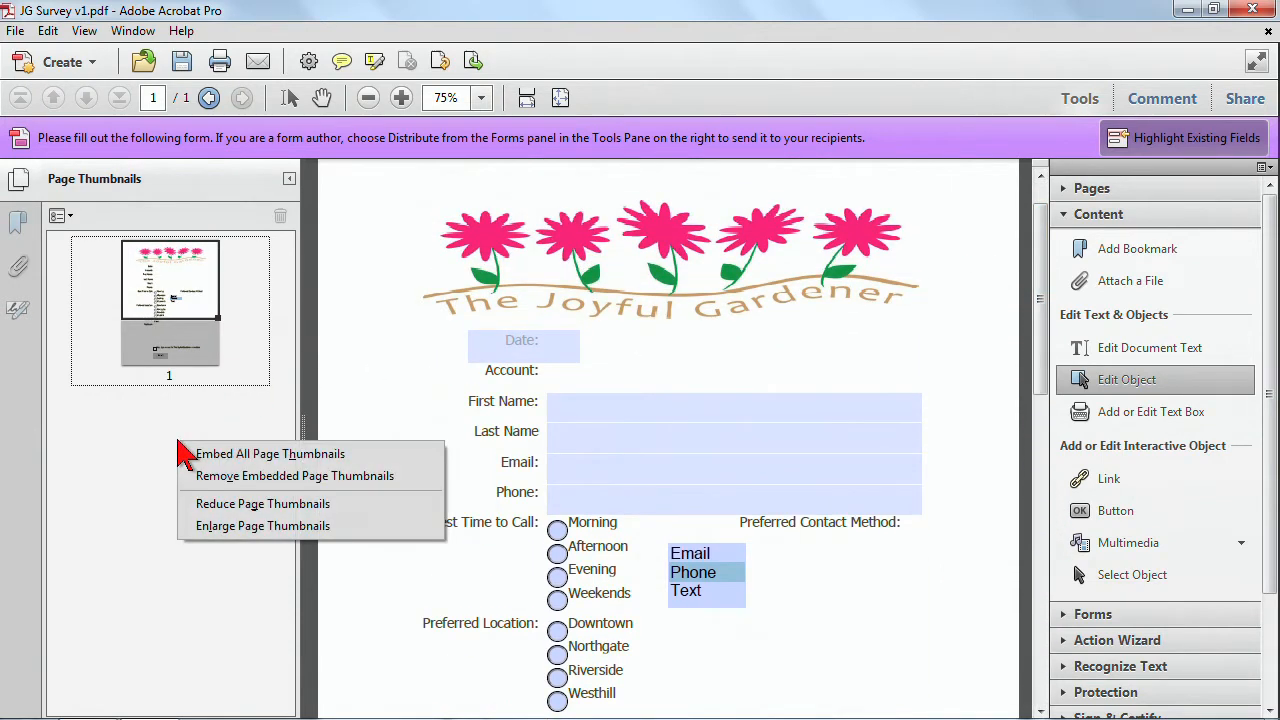
pyautogui.click(157, 367)
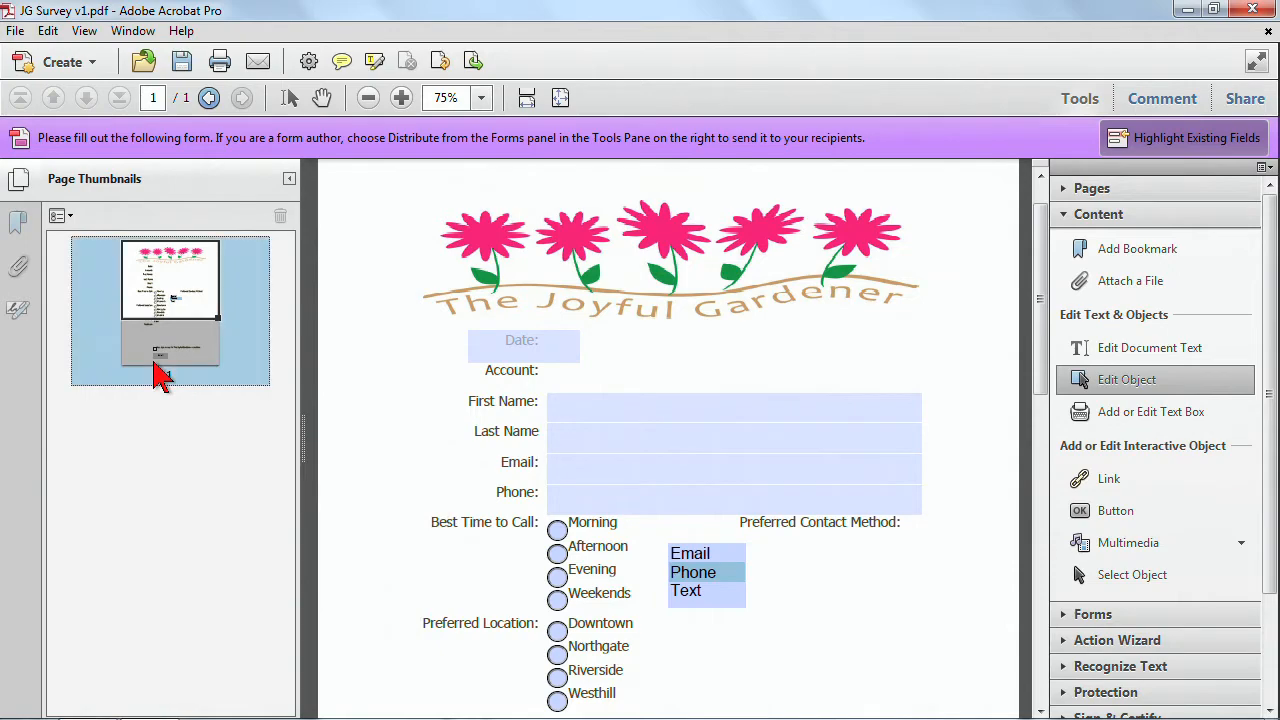
pyautogui.rightClick(155, 366)
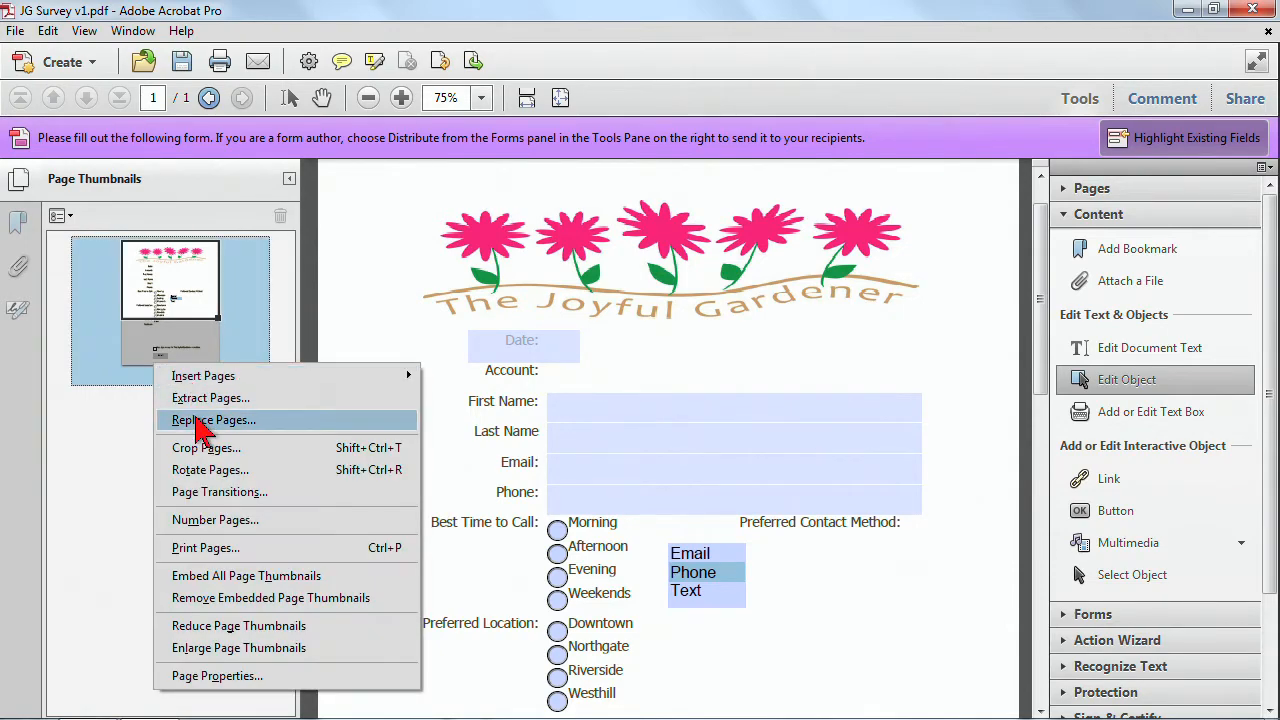
pyautogui.moveTo(249, 372)
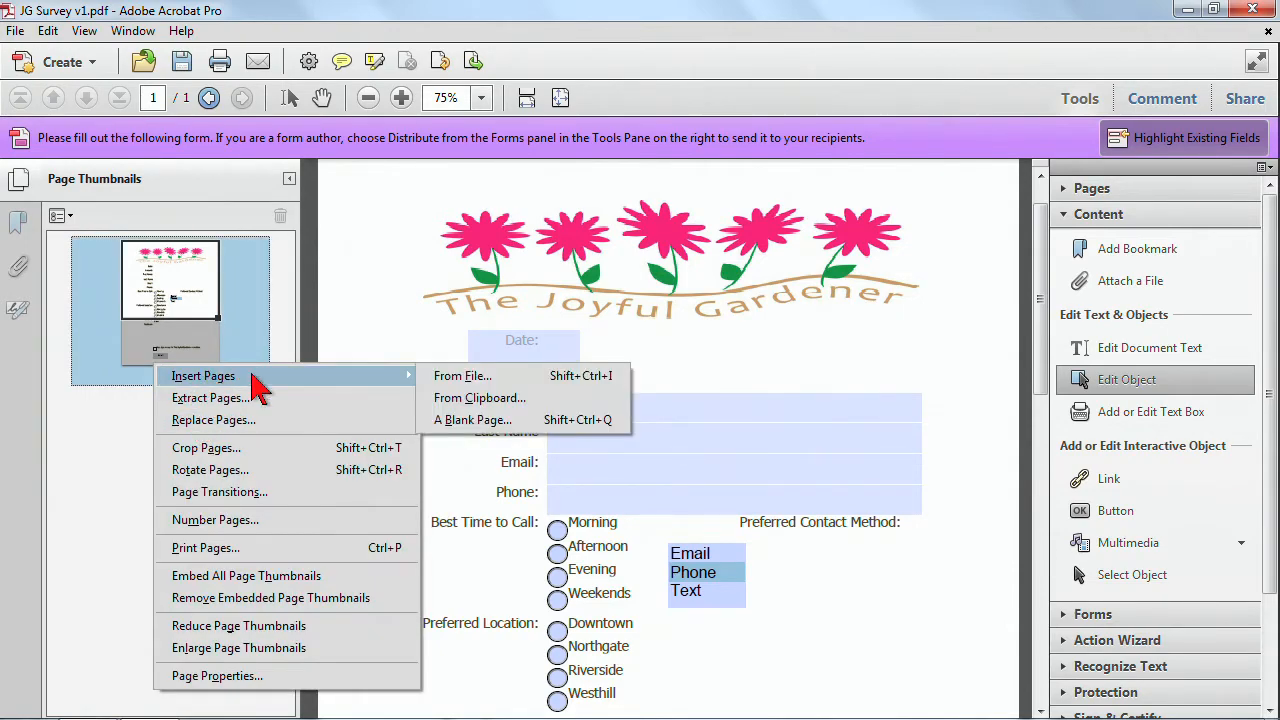
pyautogui.click(466, 377)
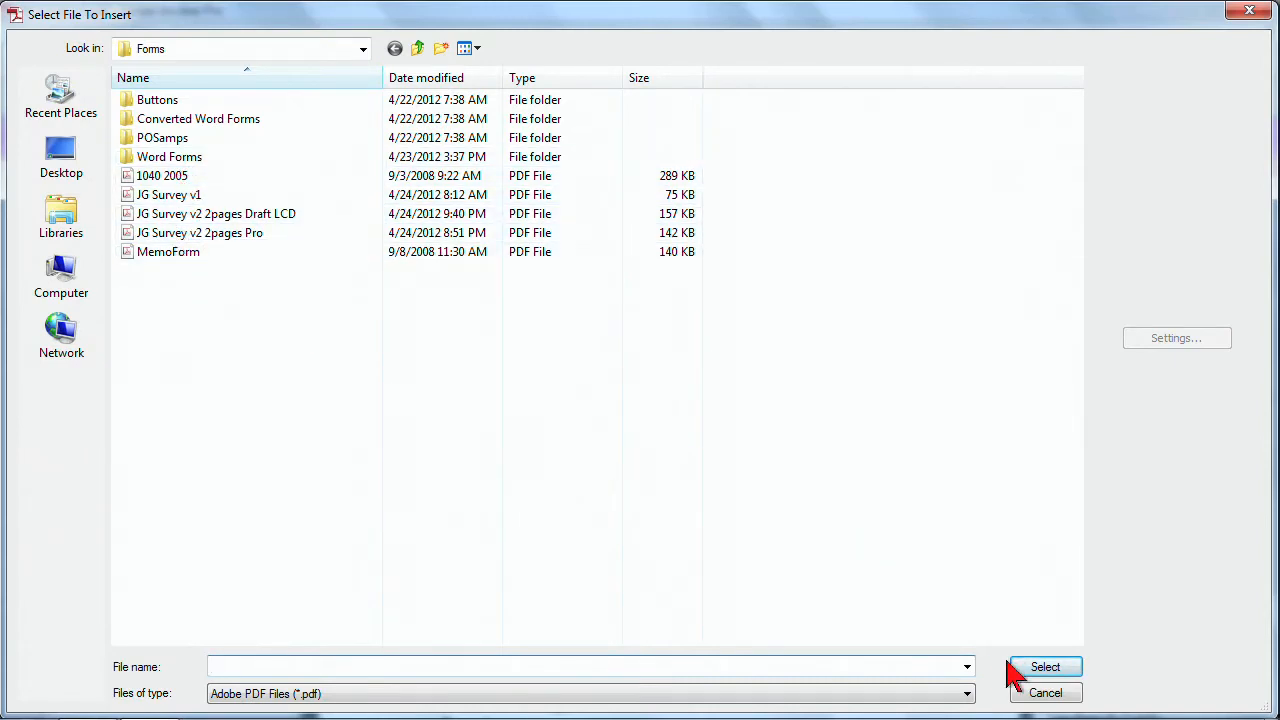
# Set the file type to Microsoft Office Word and insert 'JG Survey v2 p2' after page 1.
pyautogui.click(967, 667)
pyautogui.click(1040, 572)
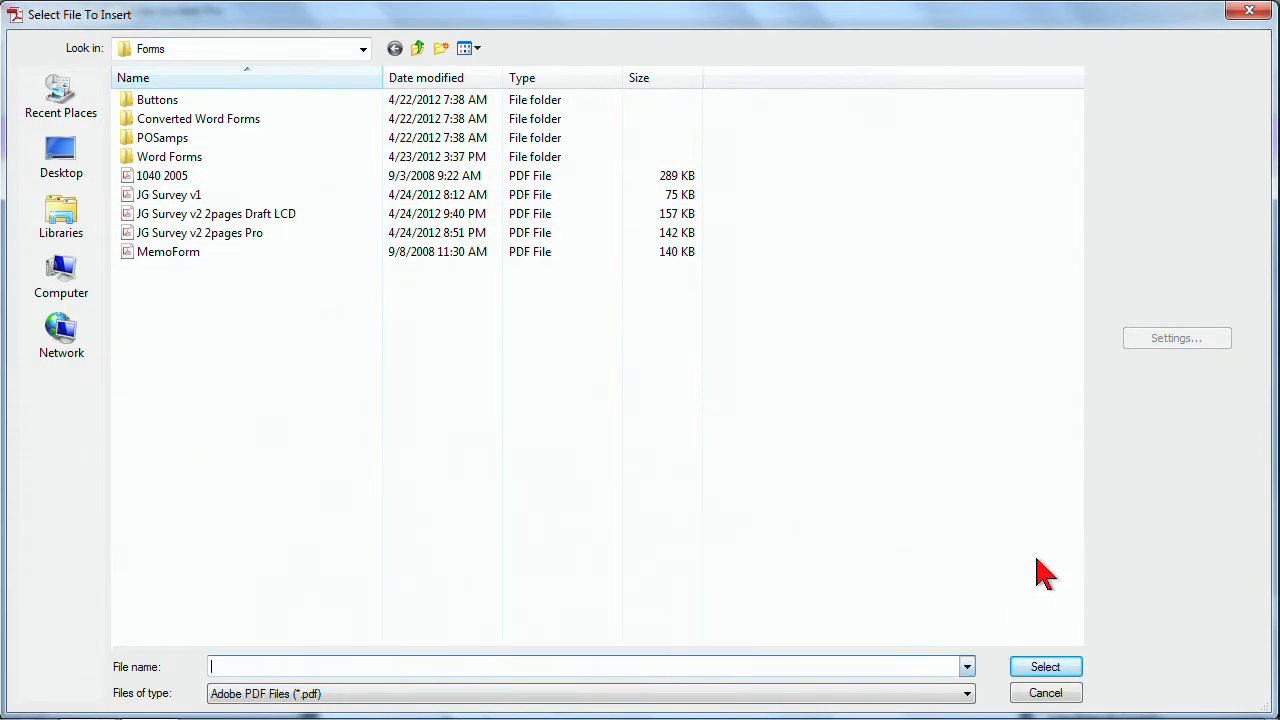
pyautogui.click(967, 693)
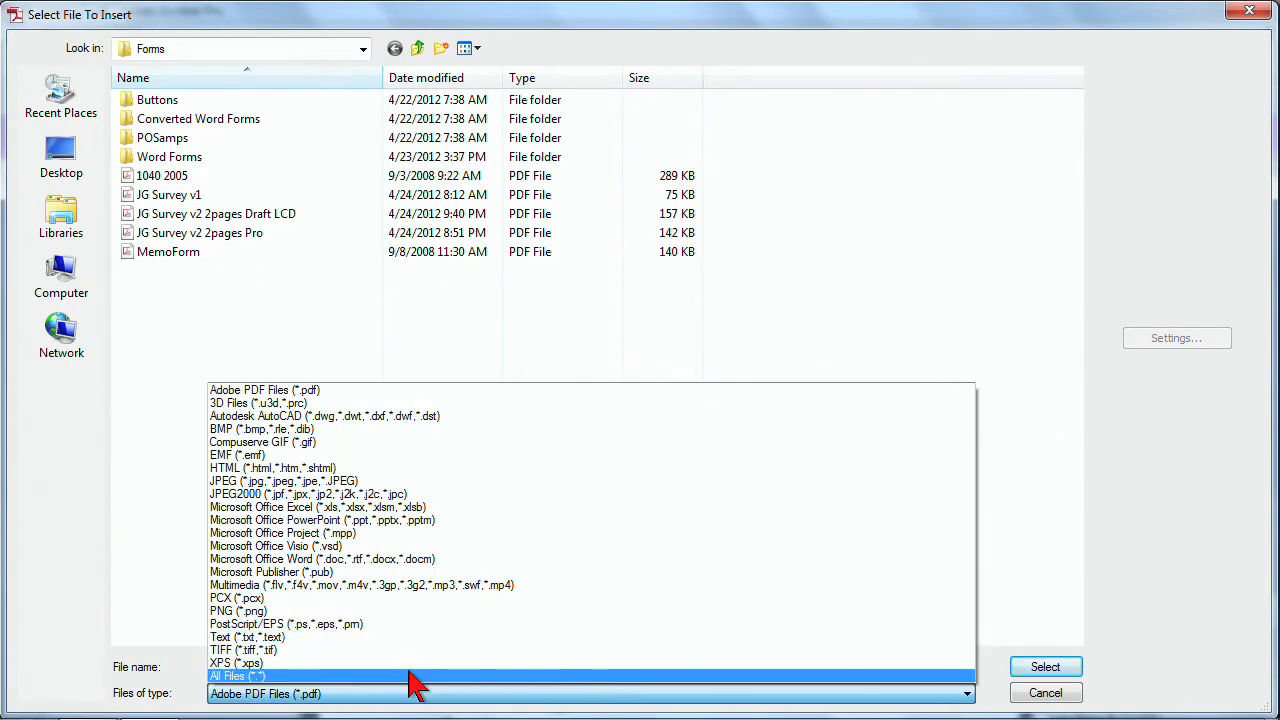
pyautogui.click(368, 559)
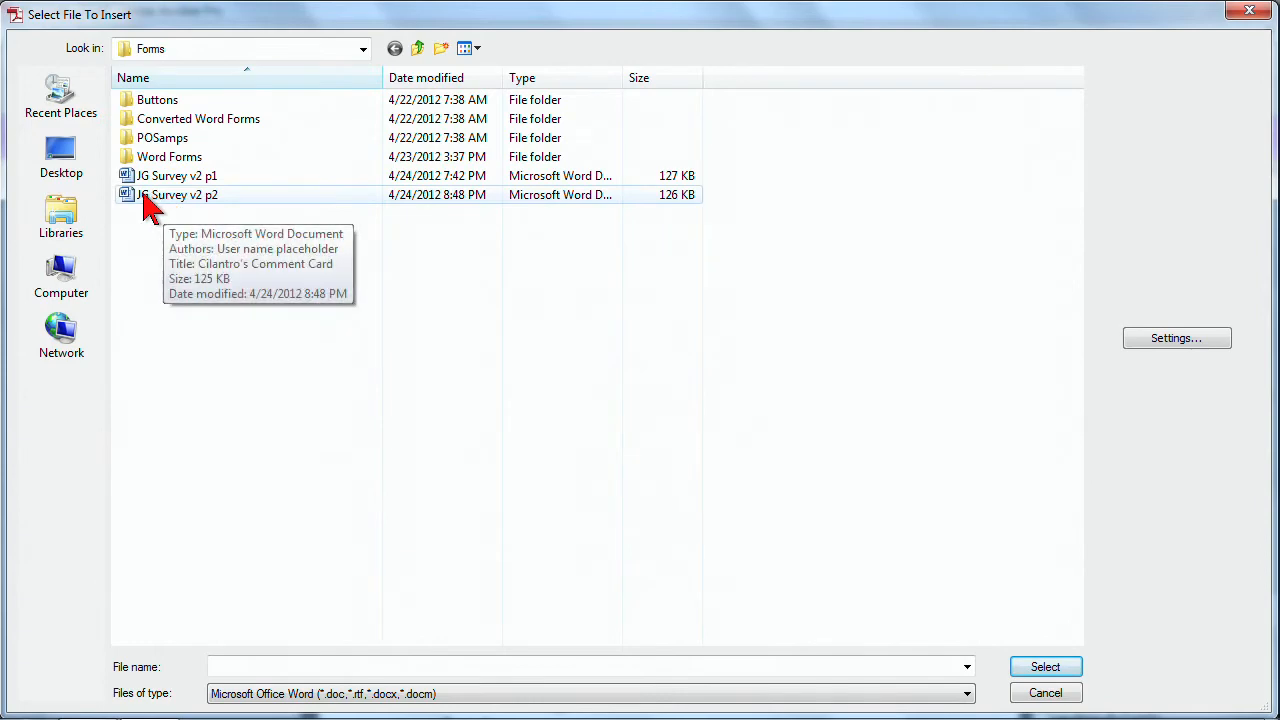
pyautogui.doubleClick(160, 195)
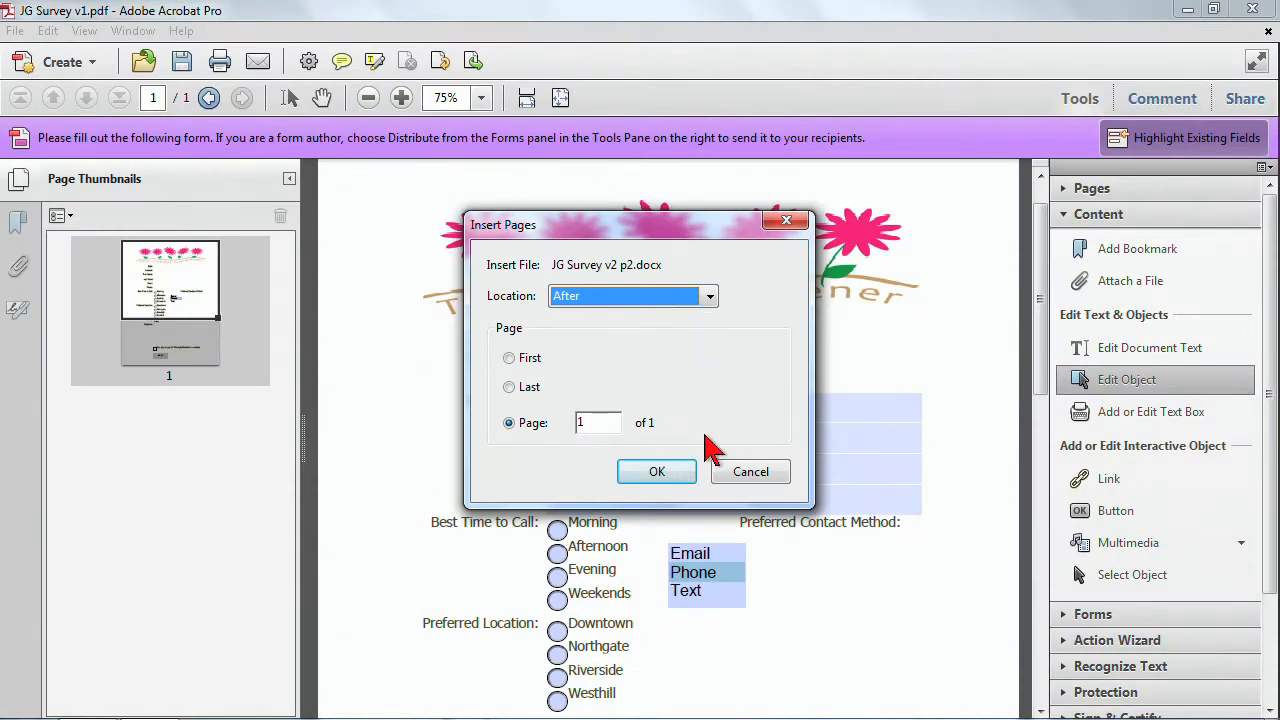
pyautogui.click(676, 471)
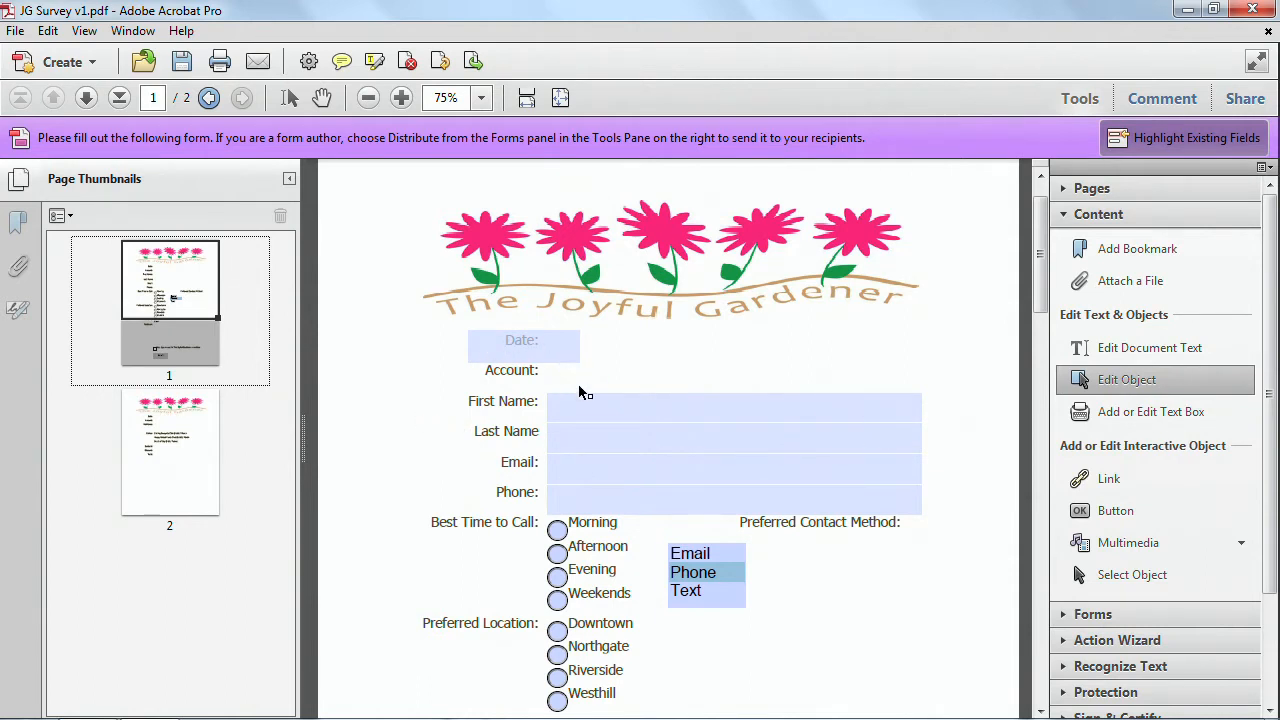
# Open the form in form editing mode from the Forms tasks.
pyautogui.scroll(-1, 630, 520)
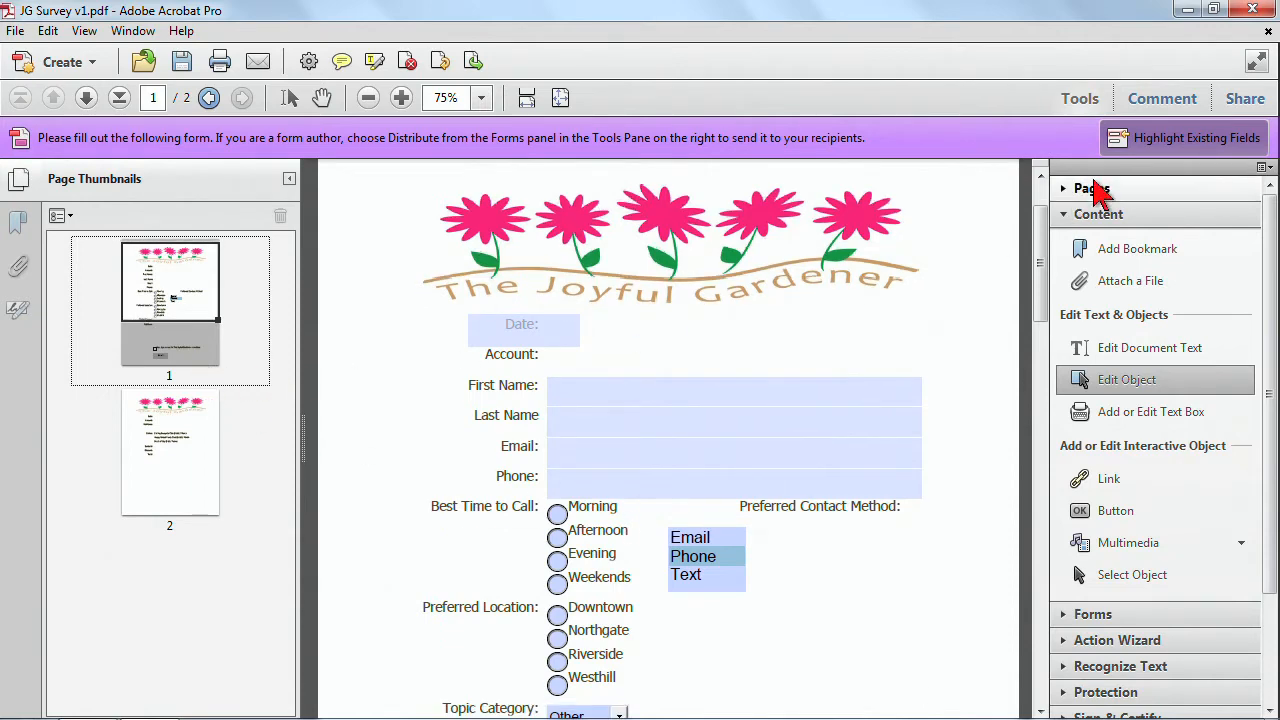
pyautogui.click(1068, 220)
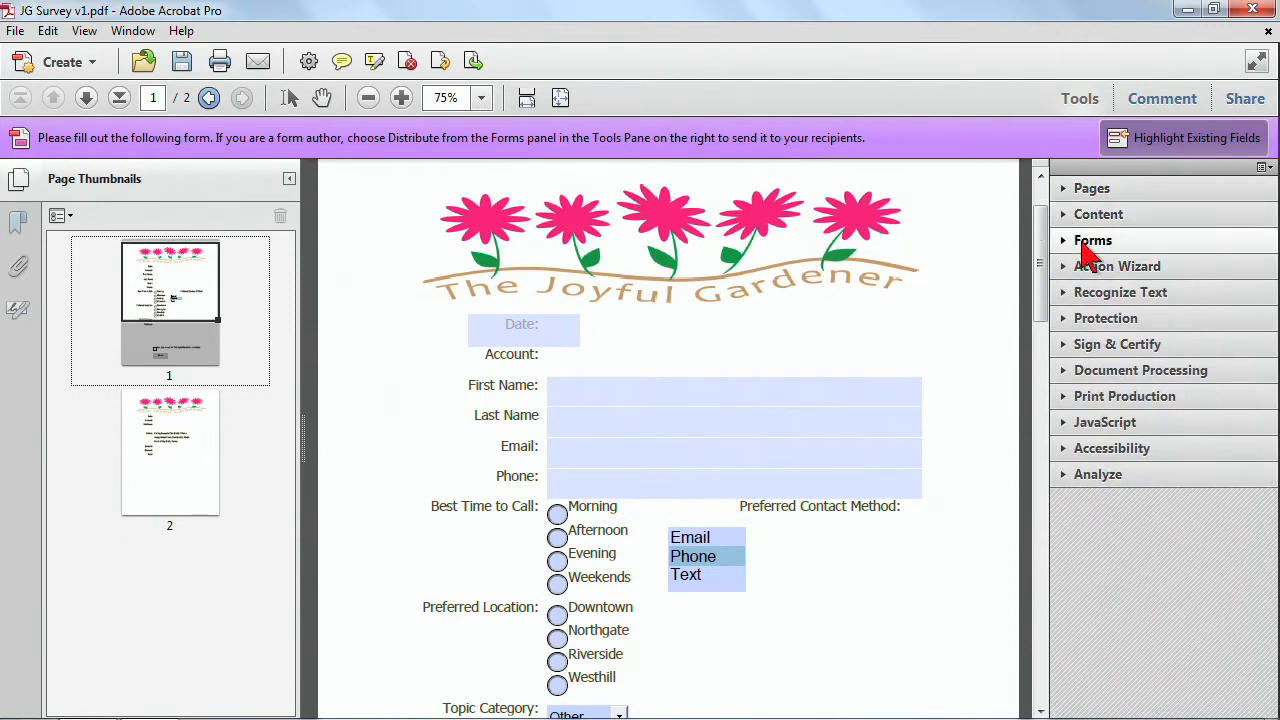
pyautogui.click(1086, 247)
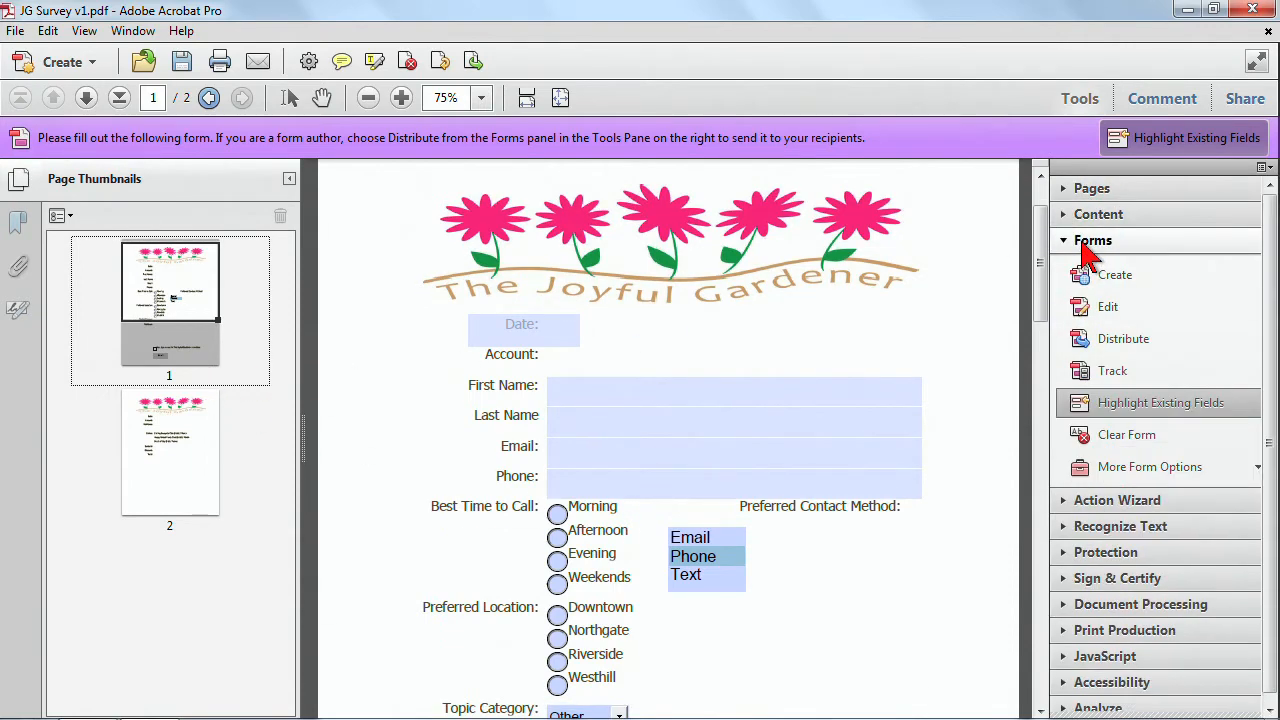
pyautogui.click(1108, 310)
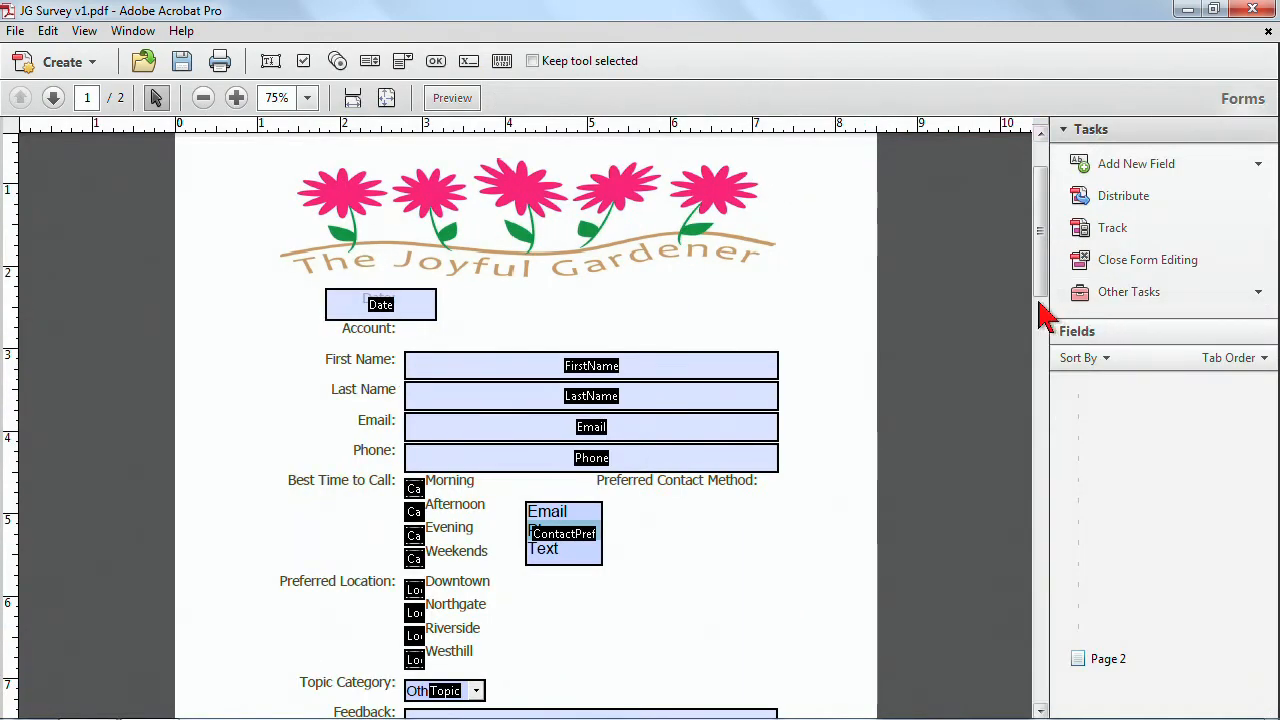
# Show the layout grid over the page.
pyautogui.moveTo(1040, 262)
pyautogui.mouseDown()
pyautogui.moveTo(1043, 250)
pyautogui.moveTo(1051, 323)
pyautogui.moveTo(1043, 286)
pyautogui.mouseUp()
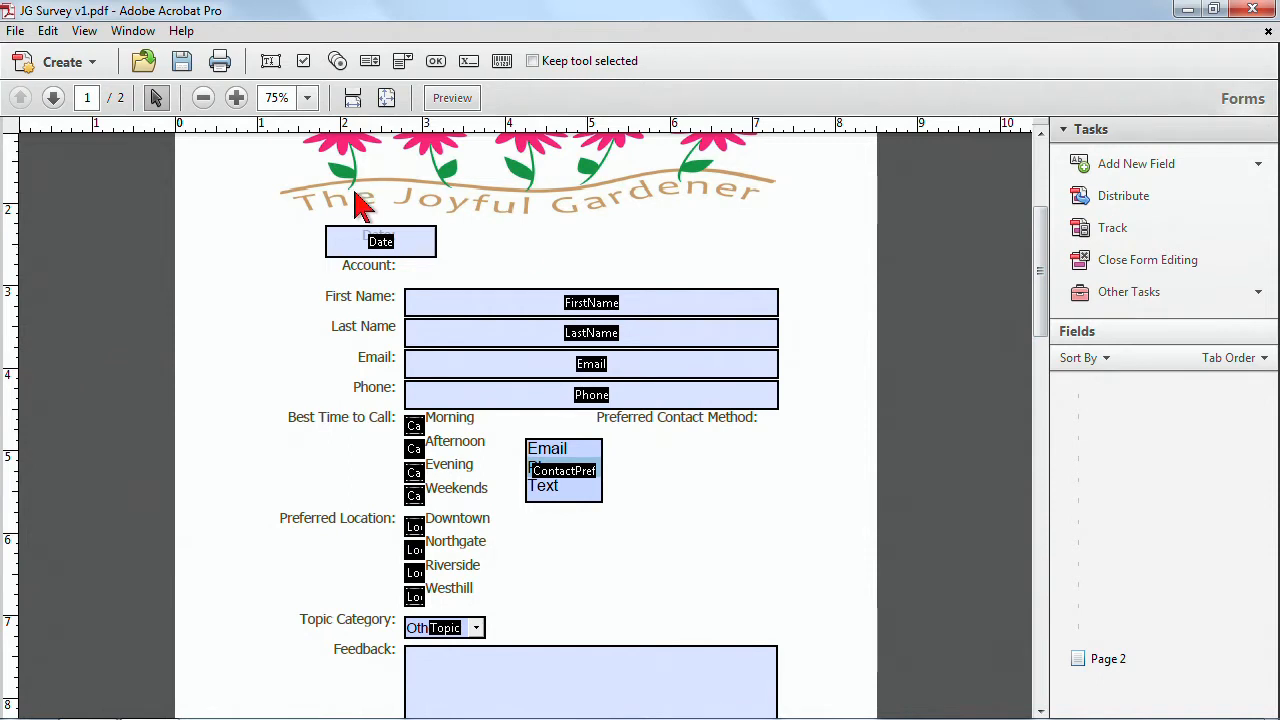
pyautogui.click(85, 31)
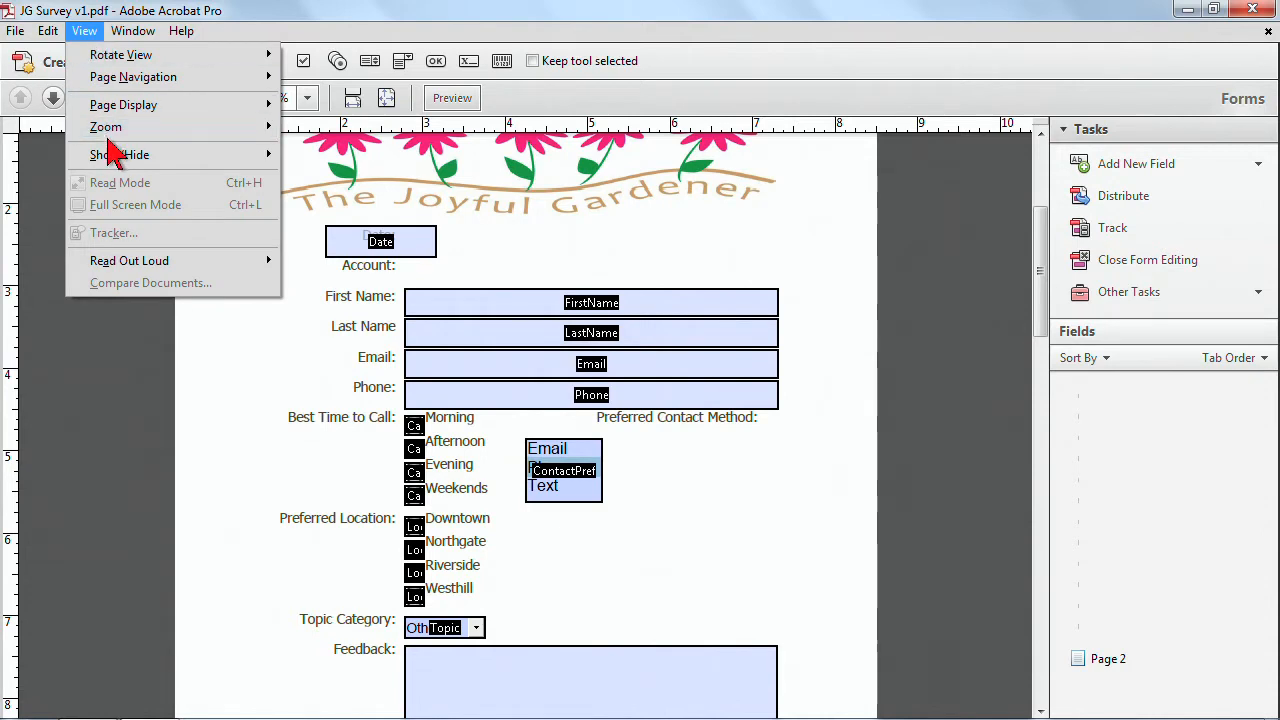
pyautogui.moveTo(109, 157)
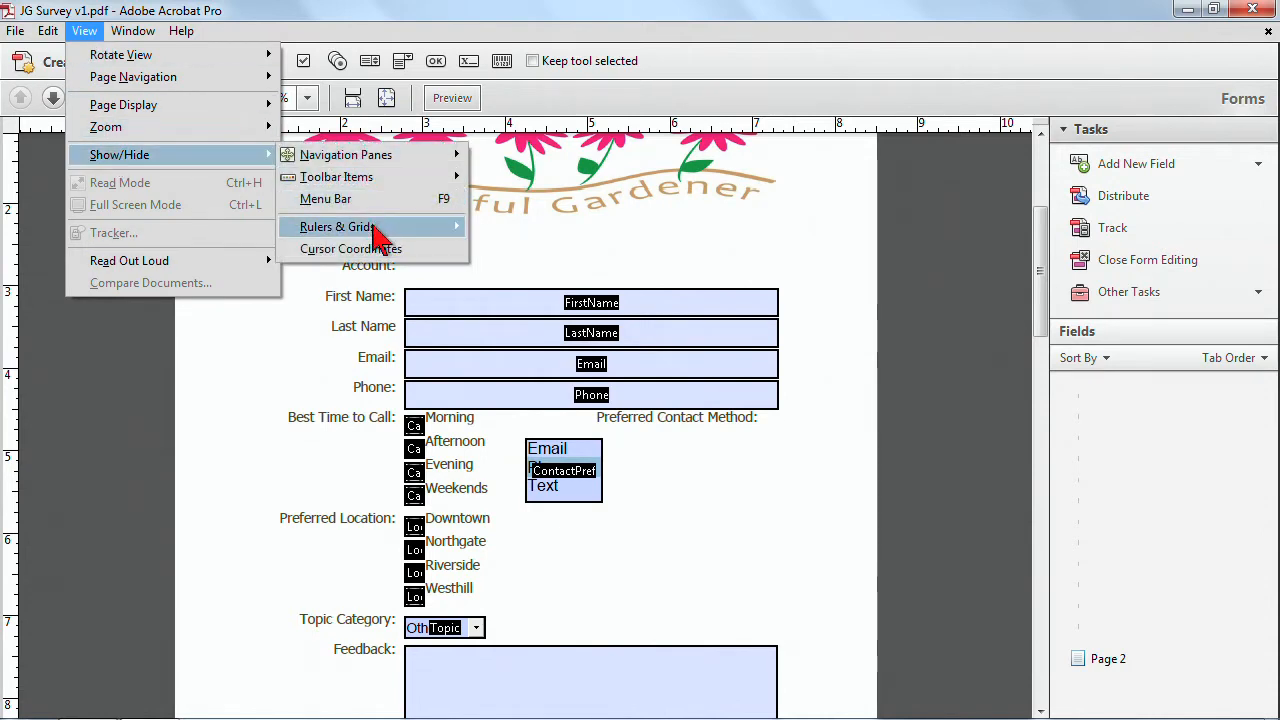
pyautogui.moveTo(375, 232)
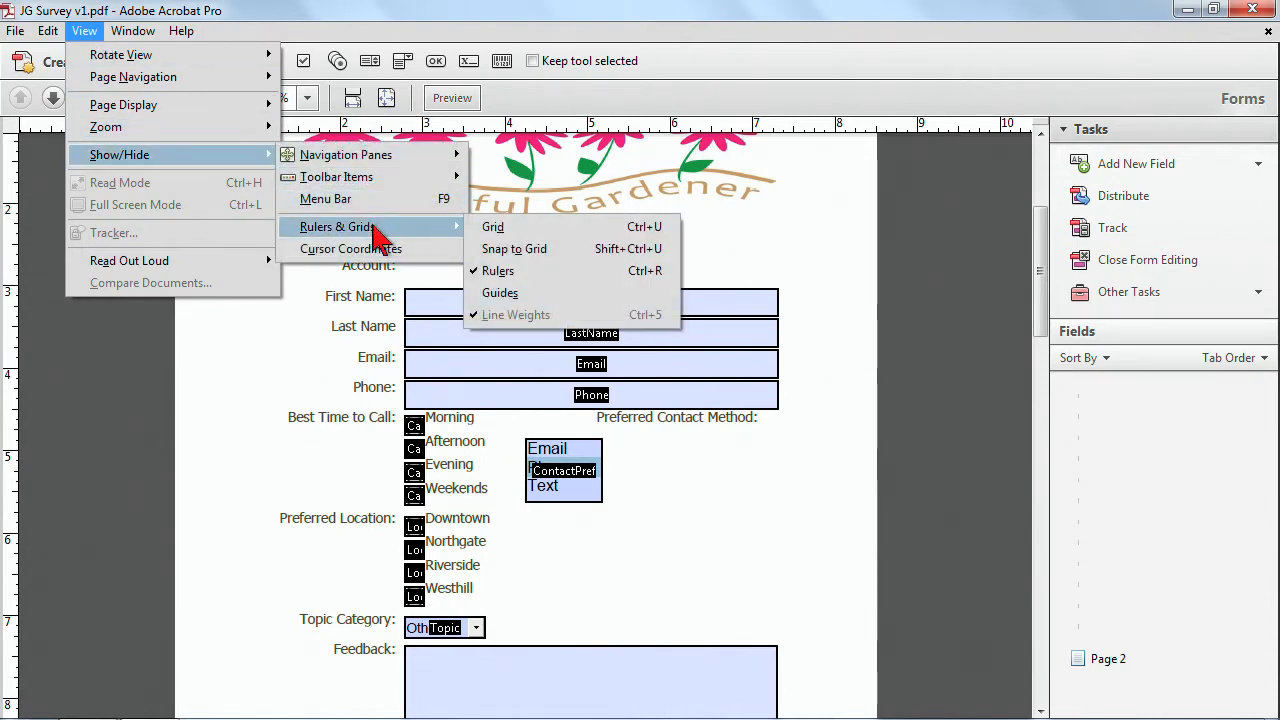
pyautogui.click(493, 227)
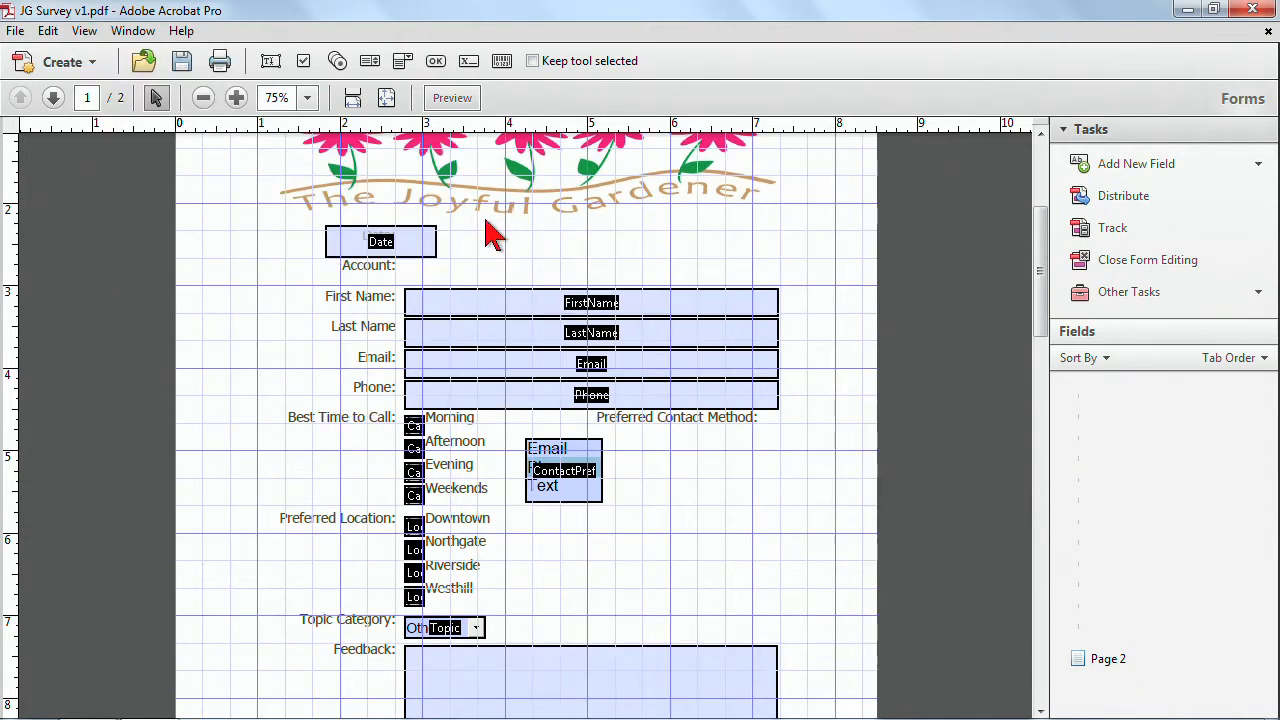
# Open the Units & Guides preferences to review the layout grid settings, then cancel.
pyautogui.click(45, 45)
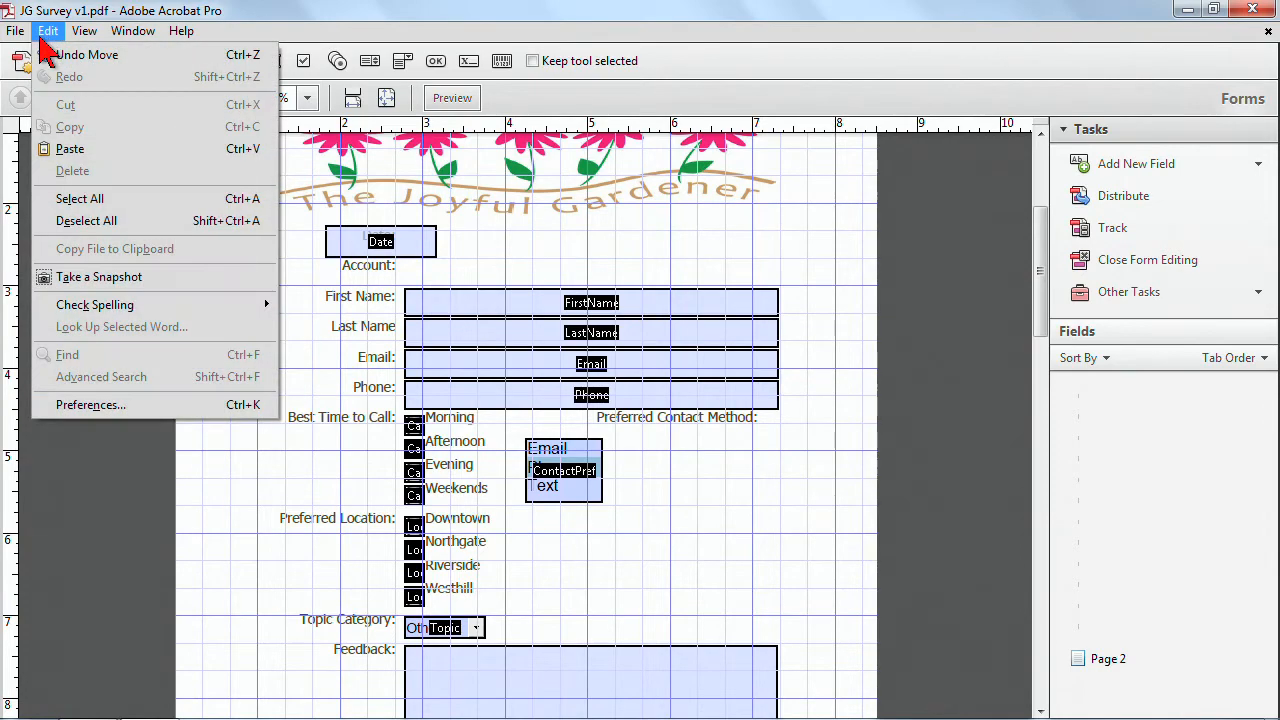
pyautogui.click(130, 410)
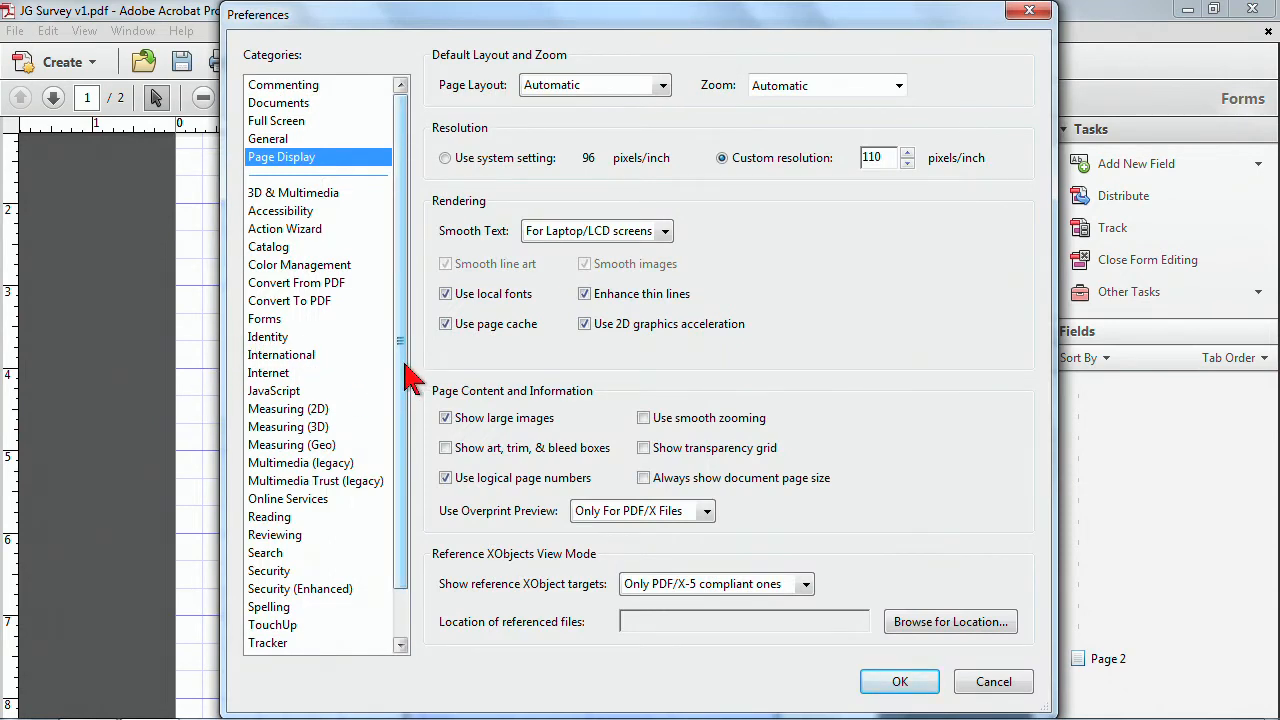
pyautogui.moveTo(404, 362); pyautogui.dragTo(403, 392)
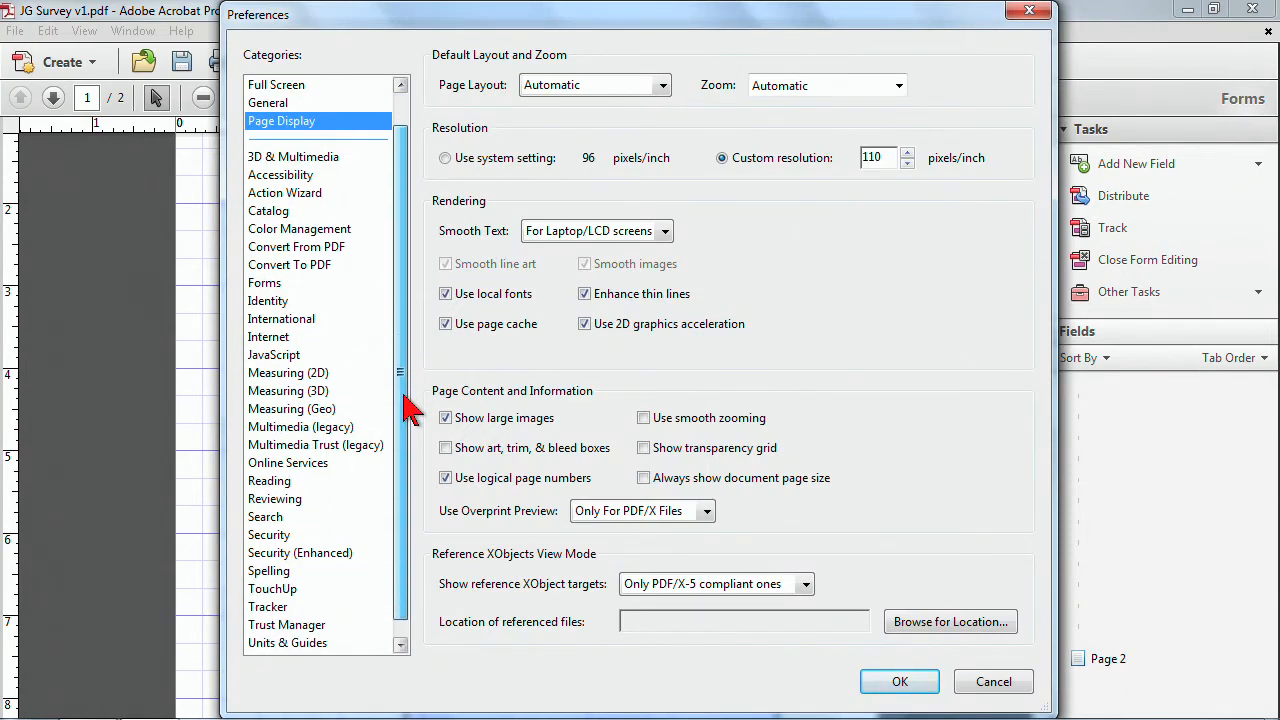
pyautogui.click(298, 645)
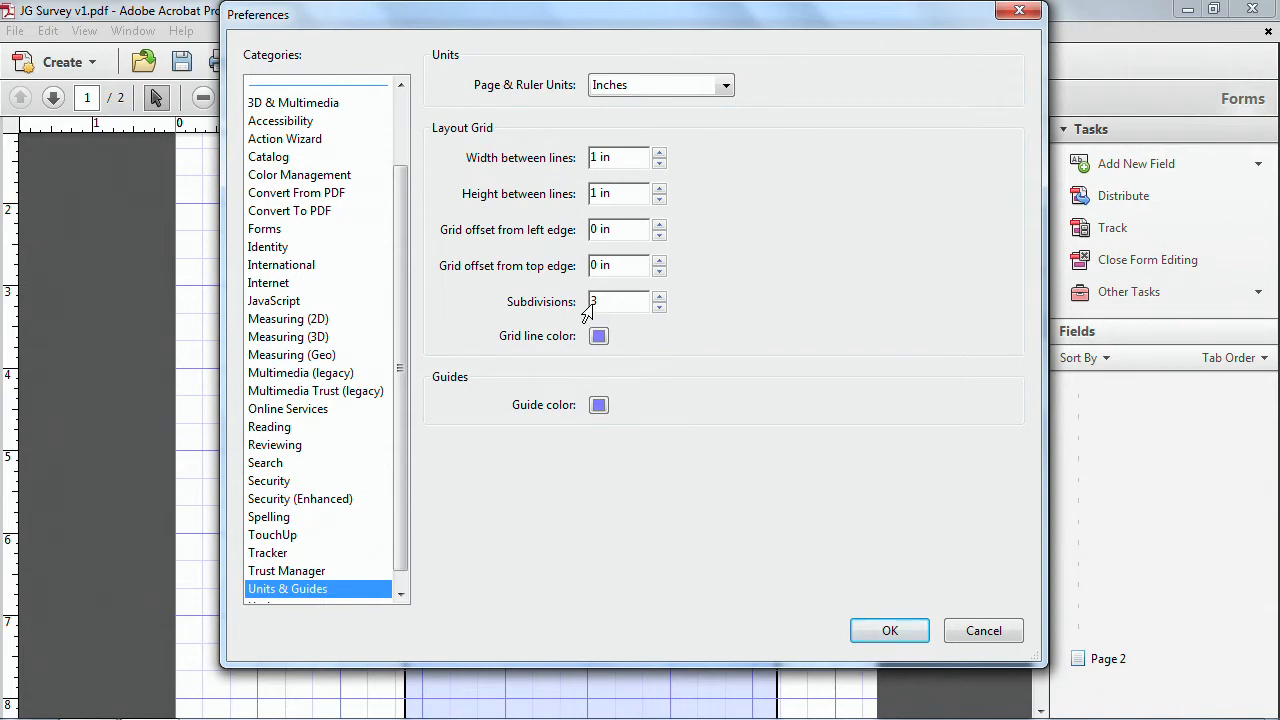
pyautogui.click(980, 630)
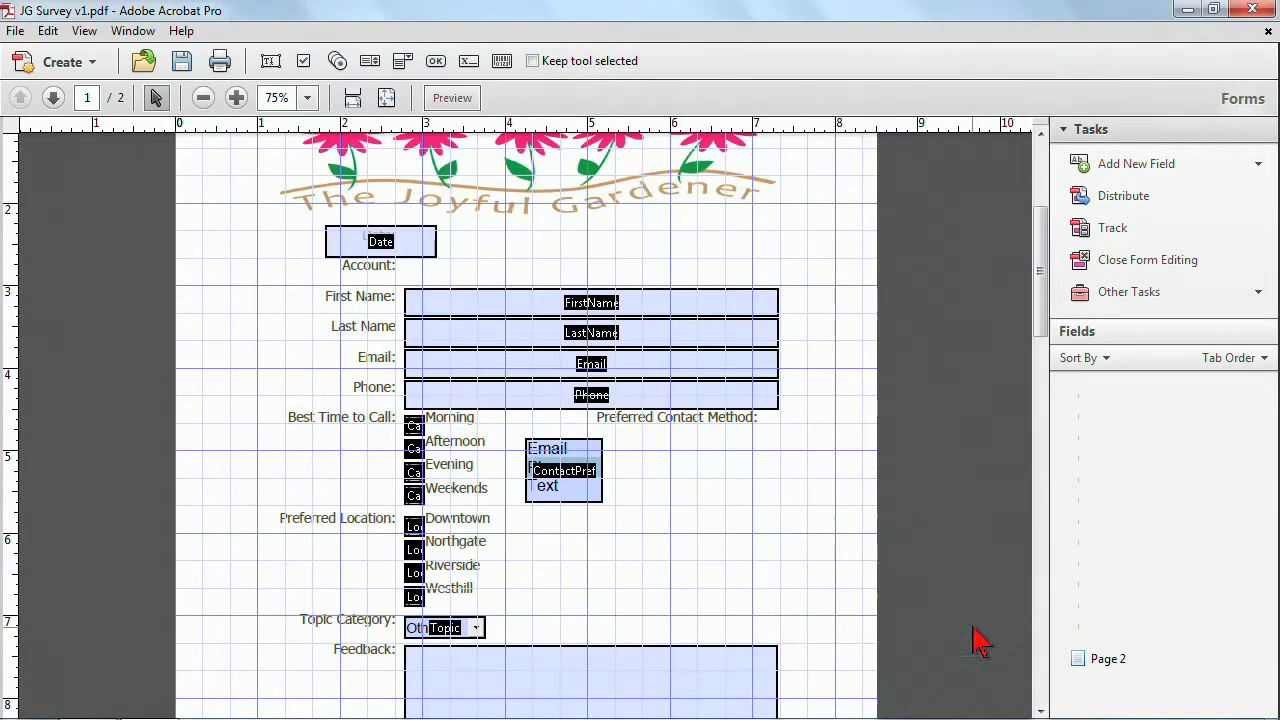
# Hide the layout grid again.
pyautogui.click(84, 31)
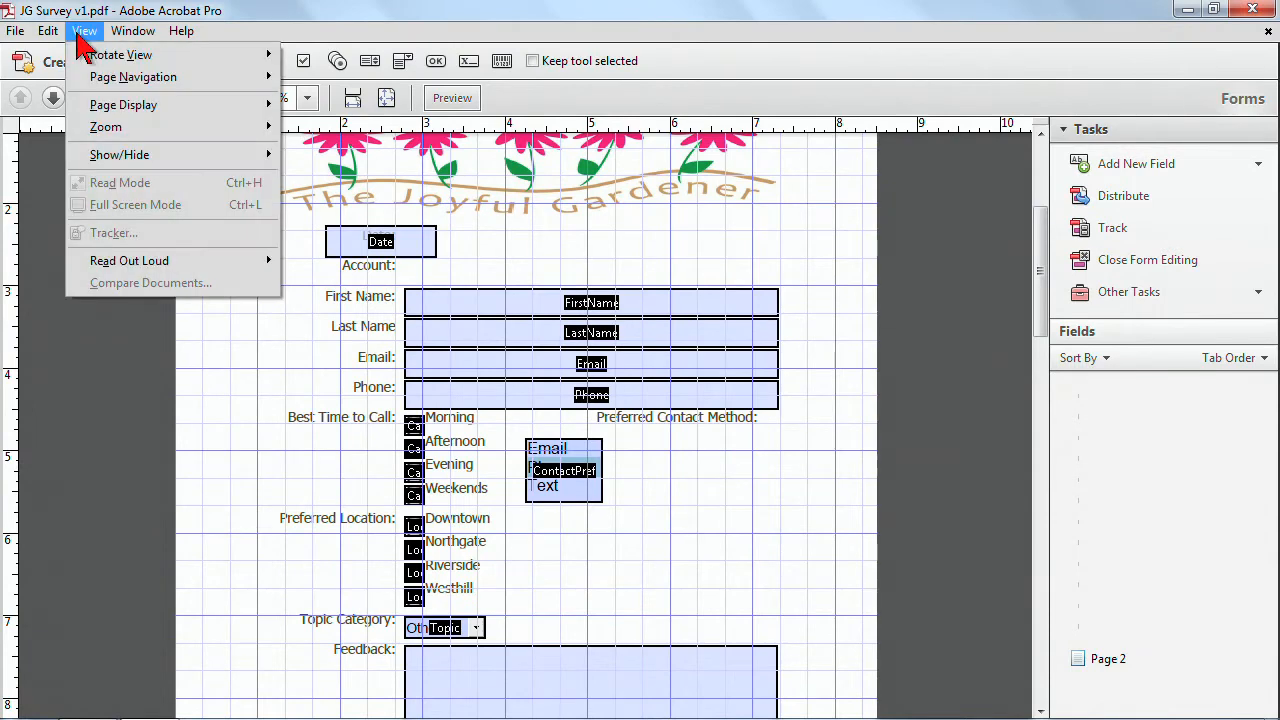
pyautogui.moveTo(254, 154)
pyautogui.moveTo(370, 230)
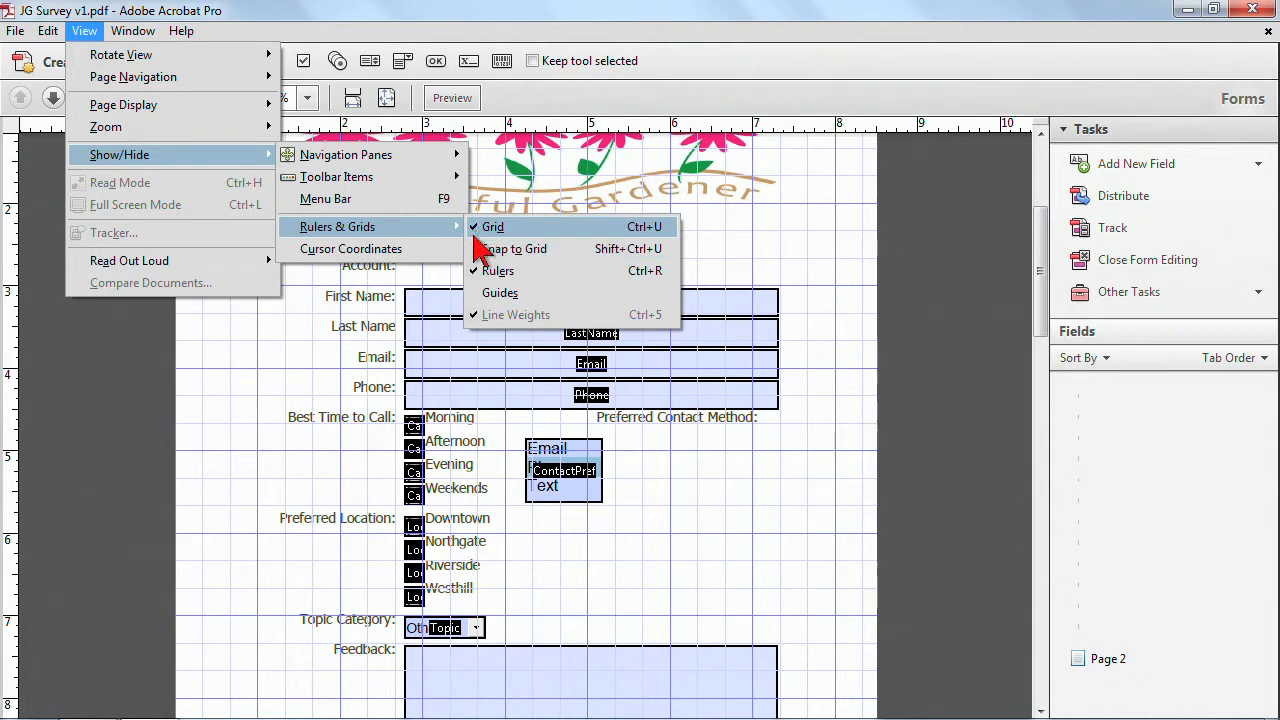
pyautogui.click(483, 237)
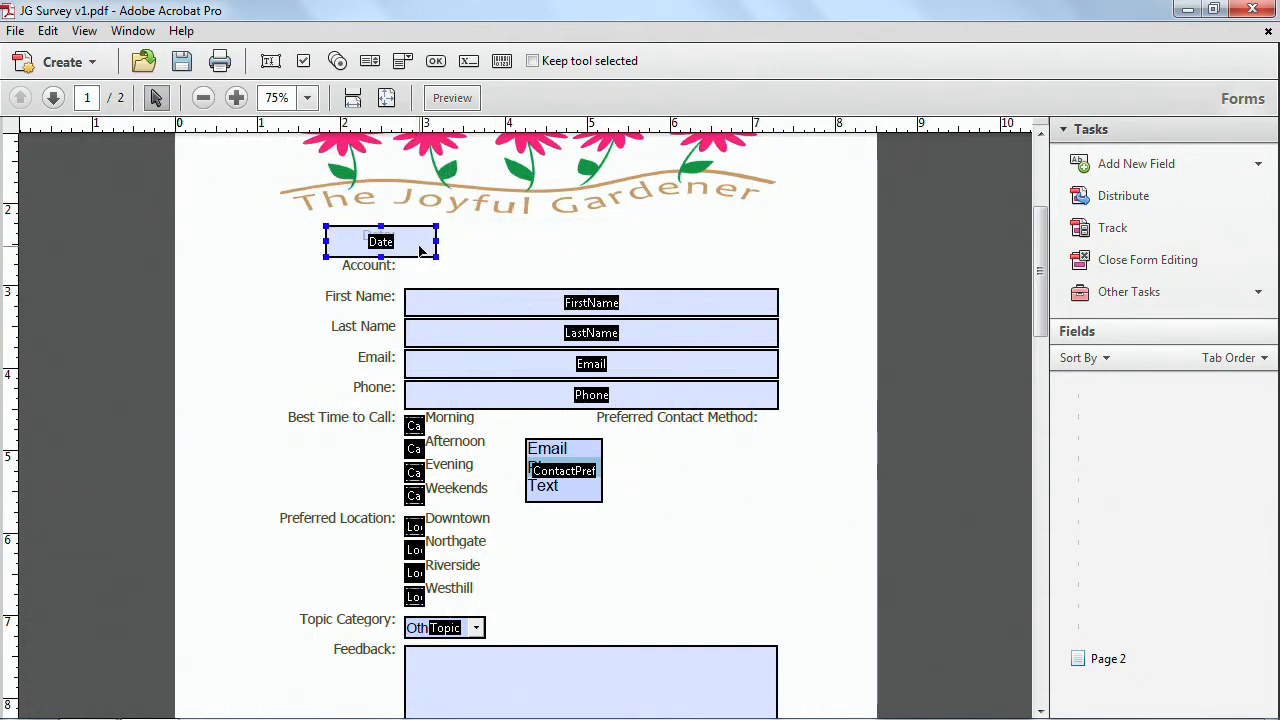
# Move the Date field next to its 'Date:' label and nudge it slightly left.
pyautogui.moveTo(421, 251); pyautogui.dragTo(510, 251)
pyautogui.press('Left')
pyautogui.press('Left')
pyautogui.press('Left')
pyautogui.press('Left')
pyautogui.press('Left')
pyautogui.press('Left')
pyautogui.press('Left')
pyautogui.press('Left')
pyautogui.press('Left')
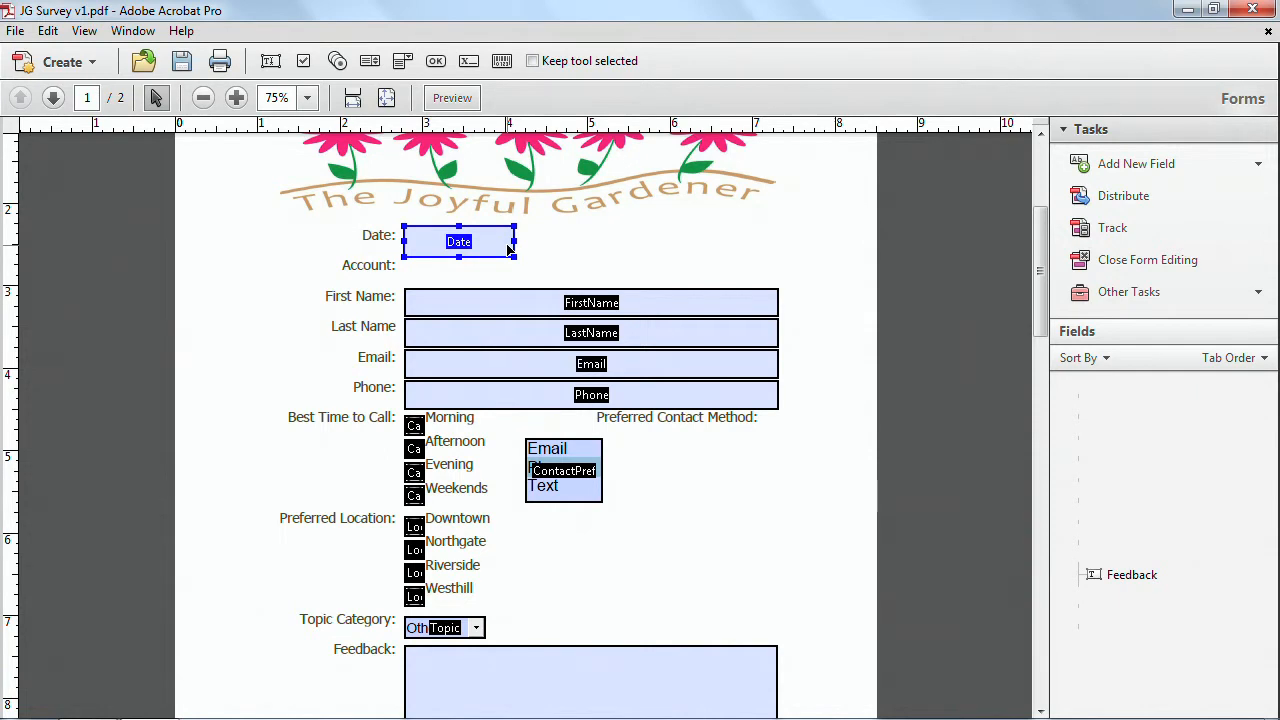
# Zoom in on the upper form fields and raise the Date field slightly to line up with its label.
pyautogui.hotkey('ctrl', 'space')
pyautogui.moveTo(268, 184); pyautogui.dragTo(862, 598)
pyautogui.moveTo(430, 234); pyautogui.dragTo(430, 222)
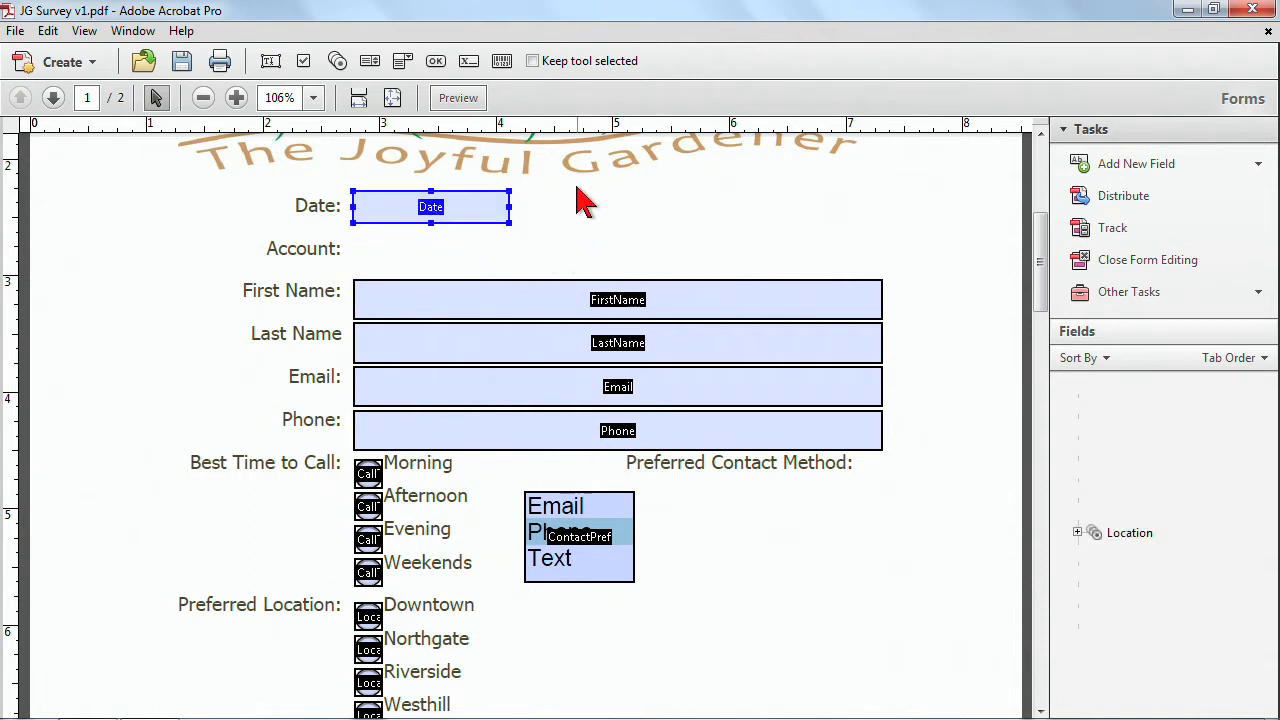
# Duplicate the First Name field and place the copy beside the Account label.
pyautogui.click(469, 301)
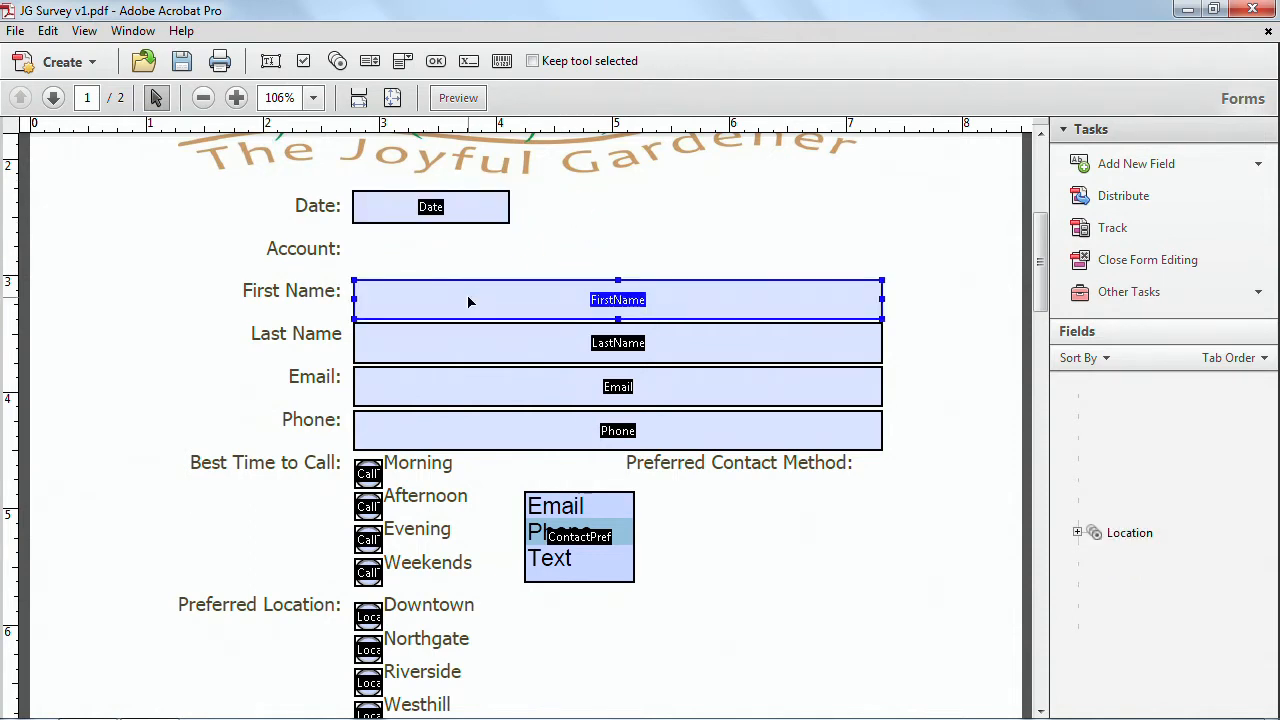
pyautogui.hotkey('ctrl', 'c')
pyautogui.hotkey('ctrl', 'v')
pyautogui.moveTo(443, 422); pyautogui.dragTo(441, 260)
pyautogui.hotkey('ctrl', 'z')
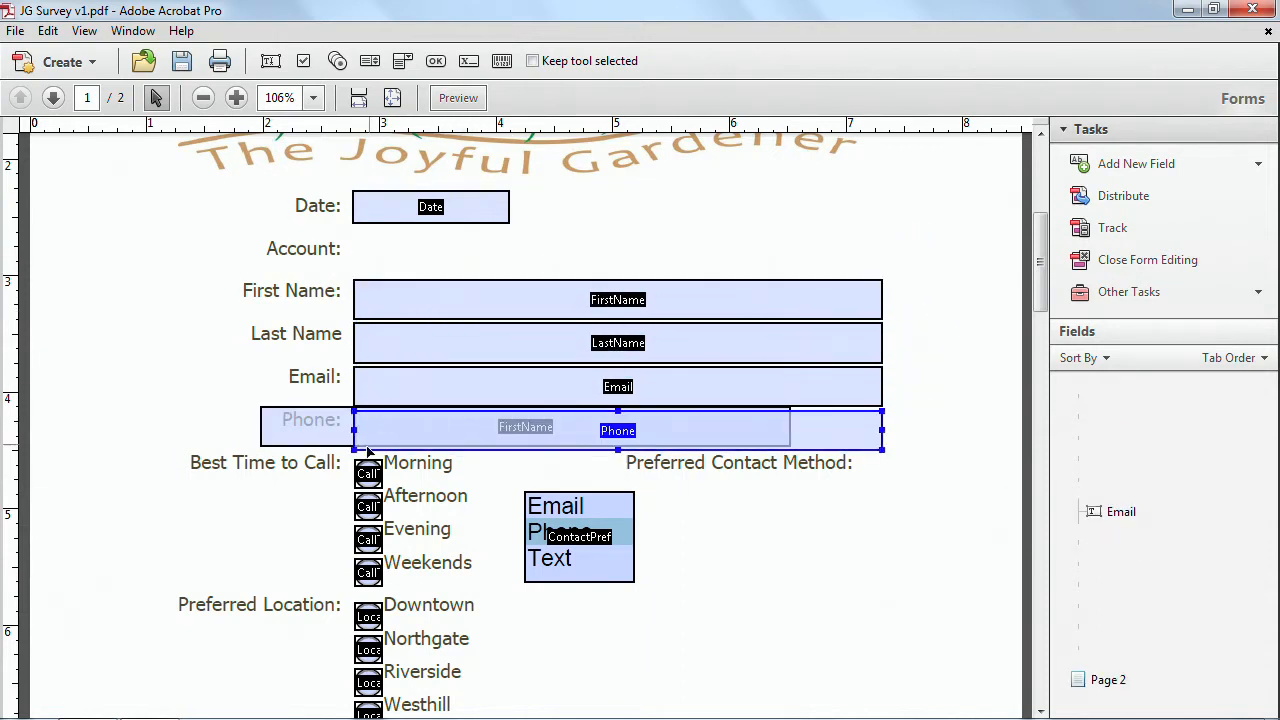
pyautogui.click(330, 432)
pyautogui.doubleClick(304, 410)
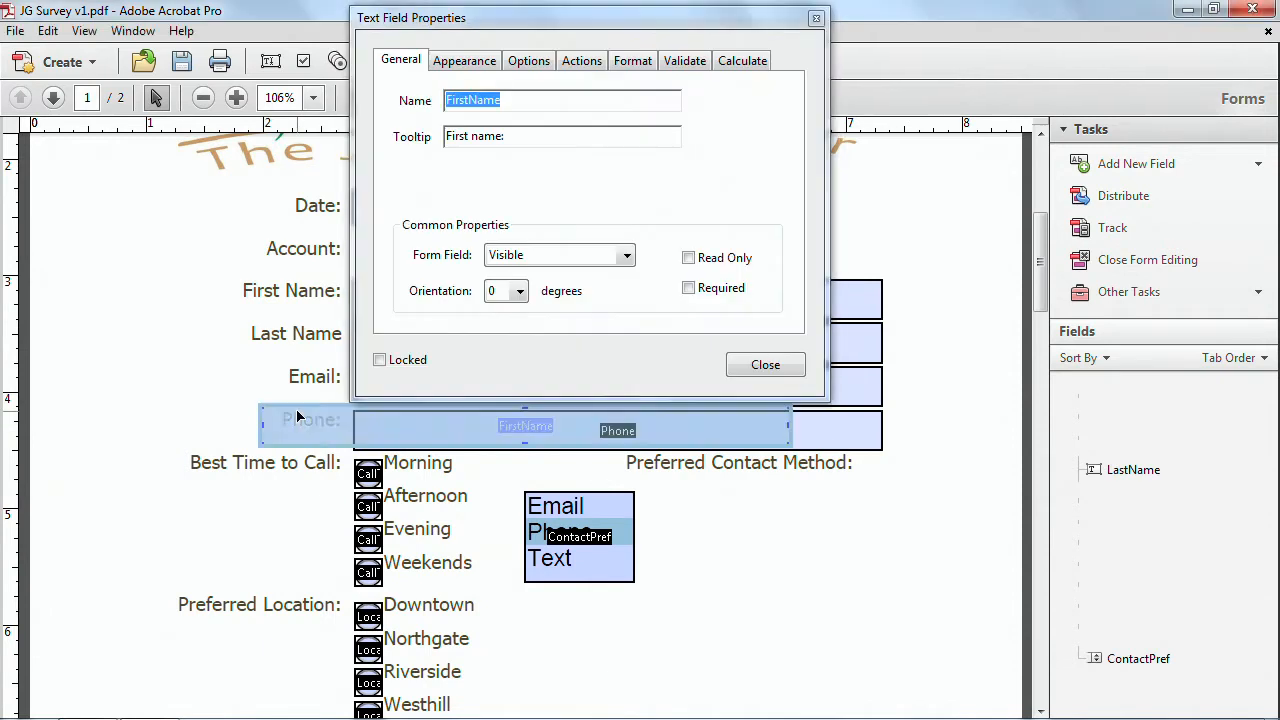
pyautogui.click(765, 365)
pyautogui.moveTo(328, 425); pyautogui.dragTo(421, 258)
# Move the contact preference list box under the Preferred Contact Method label.
pyautogui.scroll(-2, 654, 551)
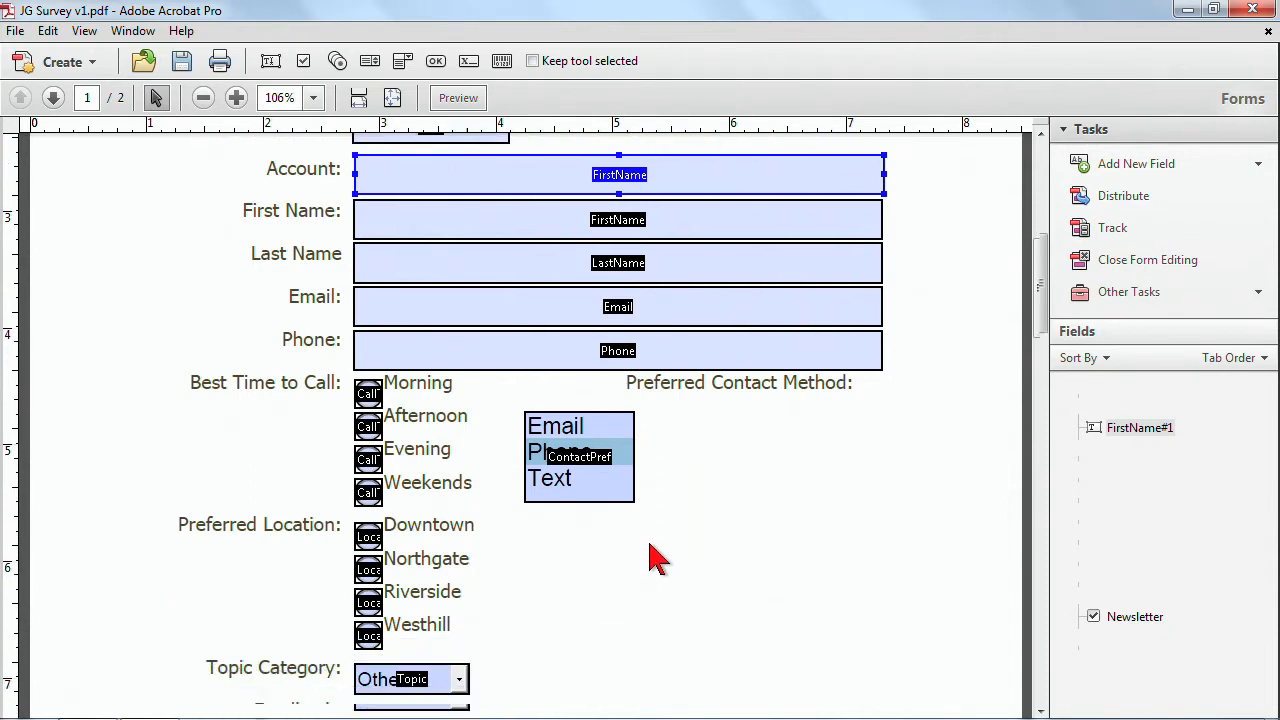
pyautogui.moveTo(605, 462); pyautogui.dragTo(705, 453)
pyautogui.moveTo(333, 380); pyautogui.dragTo(416, 668)
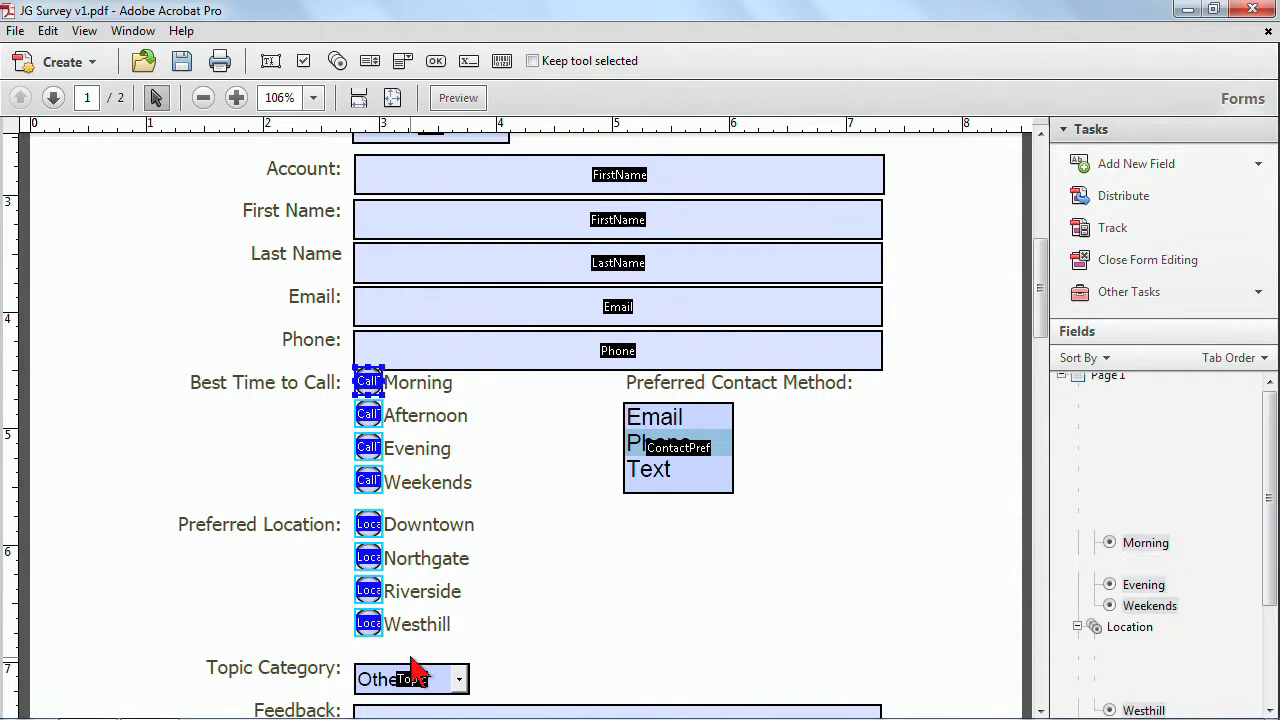
pyautogui.click(474, 523)
pyautogui.scroll(3, 477, 449)
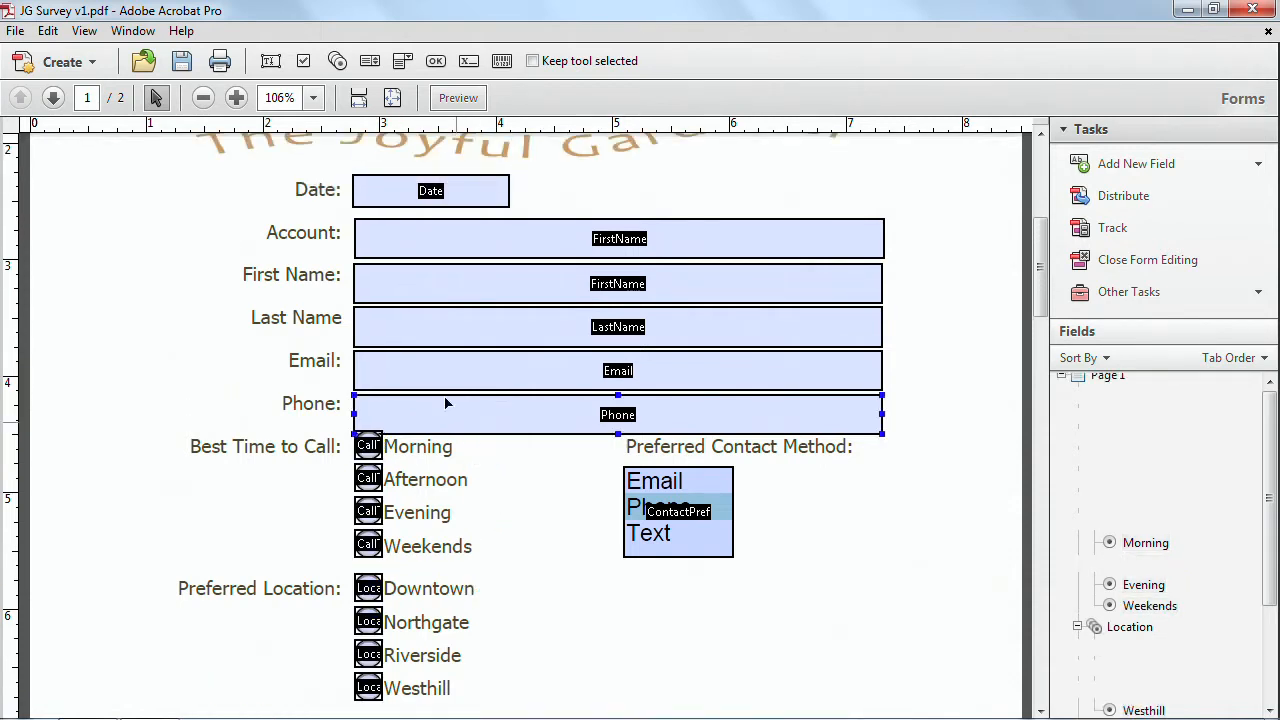
# Select the Account through Phone fields and nudge them up slightly.
pyautogui.moveTo(325, 259); pyautogui.dragTo(916, 421)
pyautogui.press('Up')
pyautogui.press('Up')
pyautogui.press('Up')
pyautogui.press('Up')
pyautogui.press('Up')
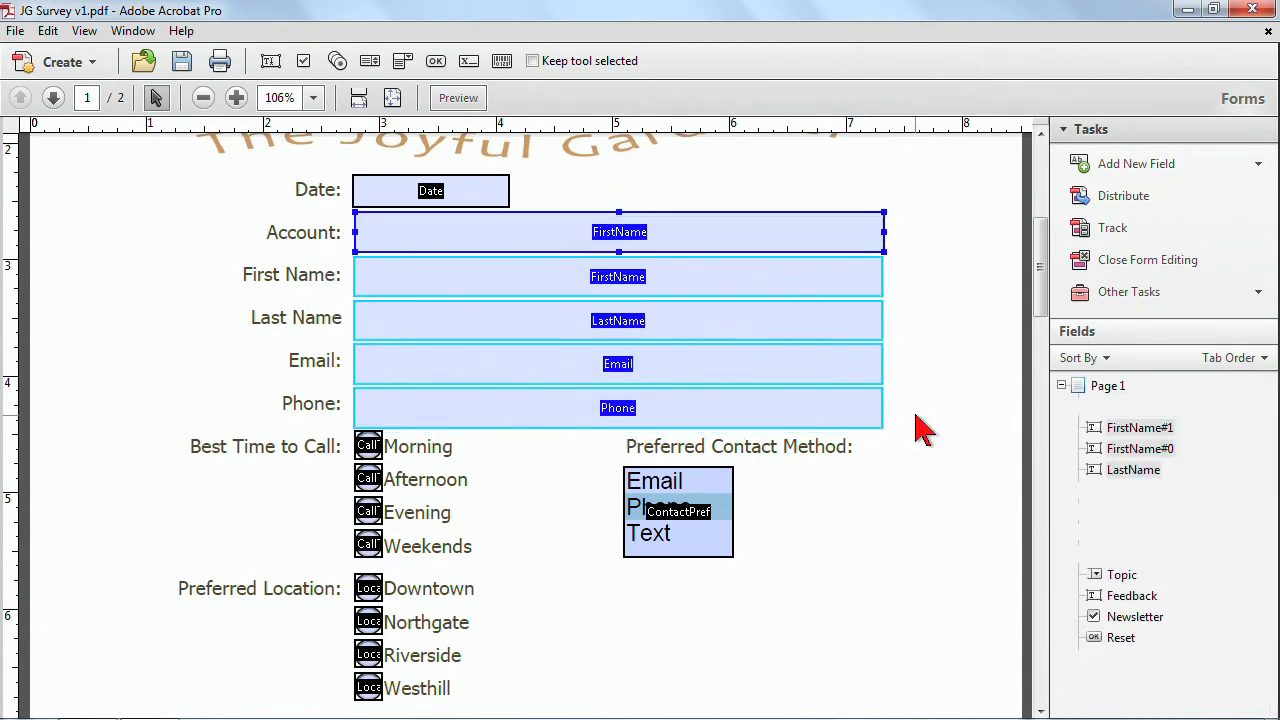
pyautogui.press('Up')
pyautogui.click(864, 203)
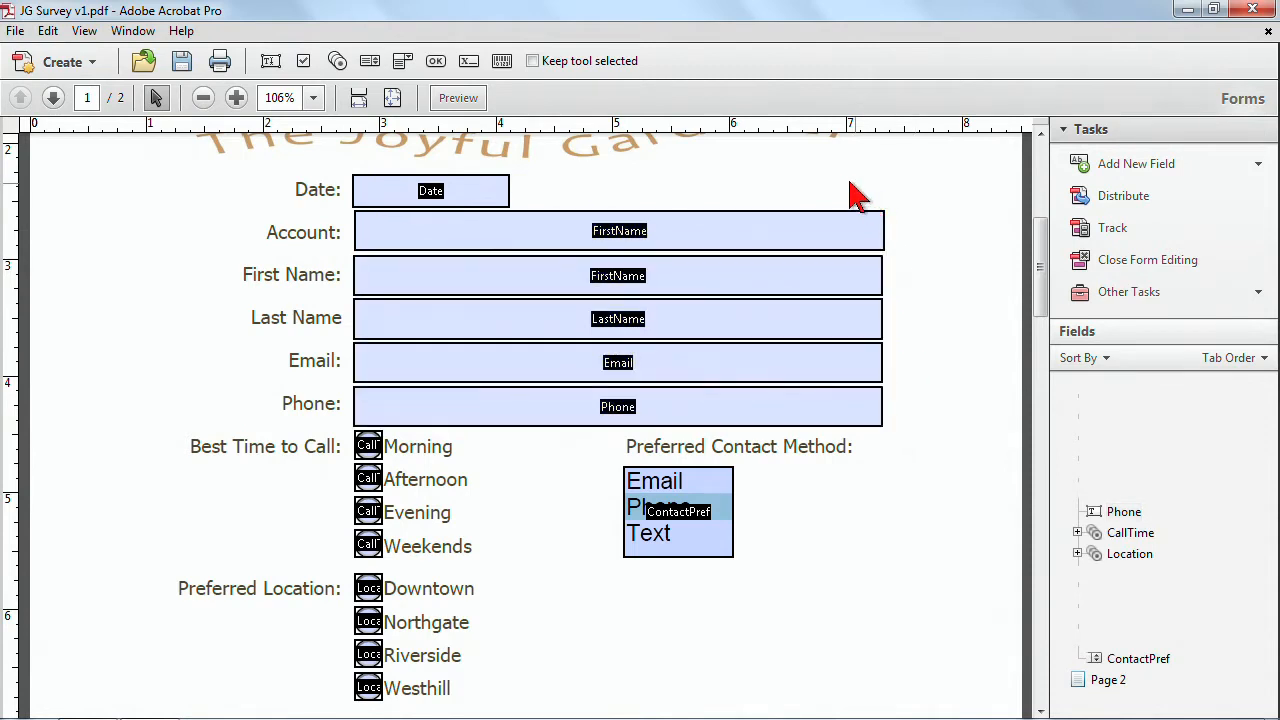
# Select the Date field and all contact text fields and align them to the left.
pyautogui.click(776, 230)
pyautogui.moveTo(316, 168); pyautogui.dragTo(509, 423)
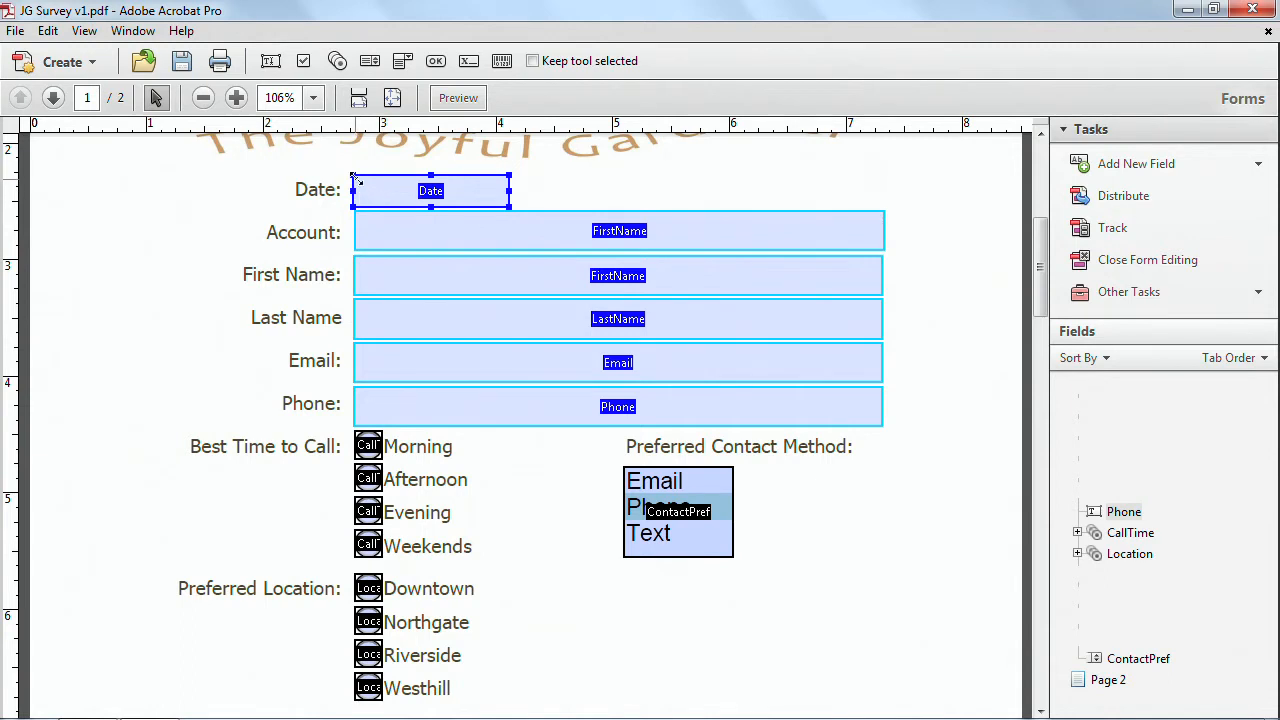
pyautogui.rightClick(455, 196)
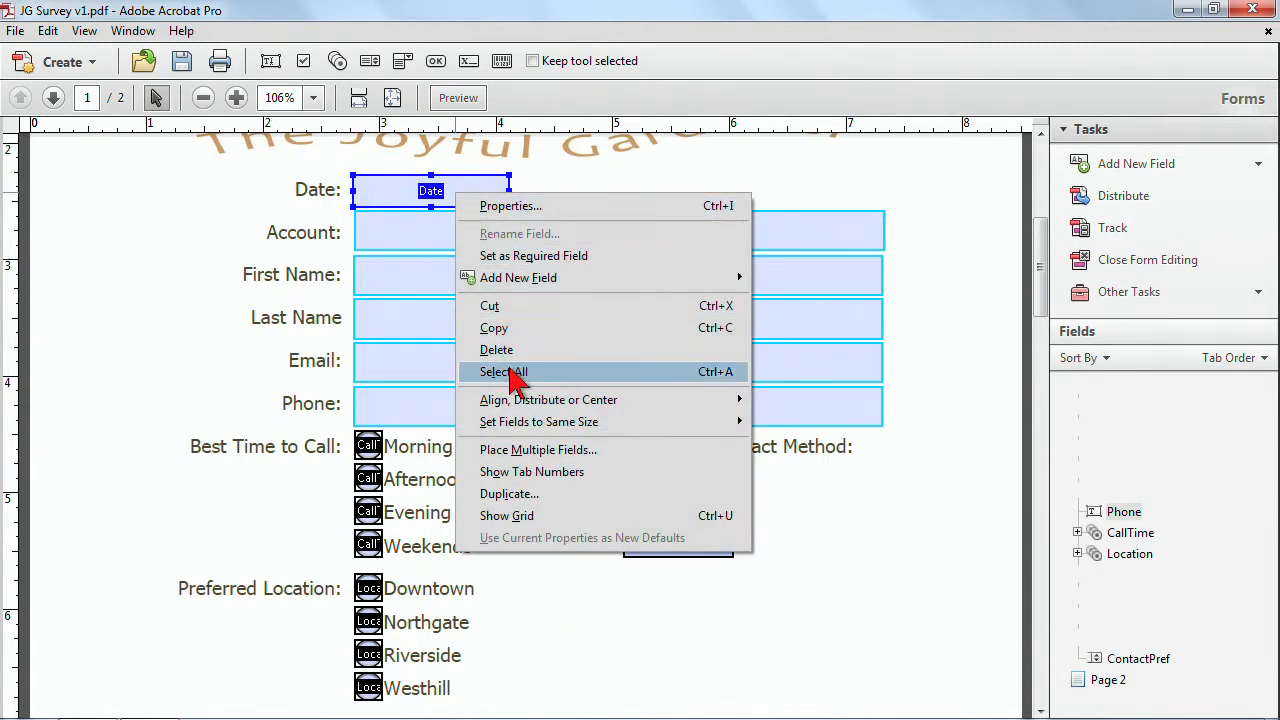
pyautogui.moveTo(585, 402)
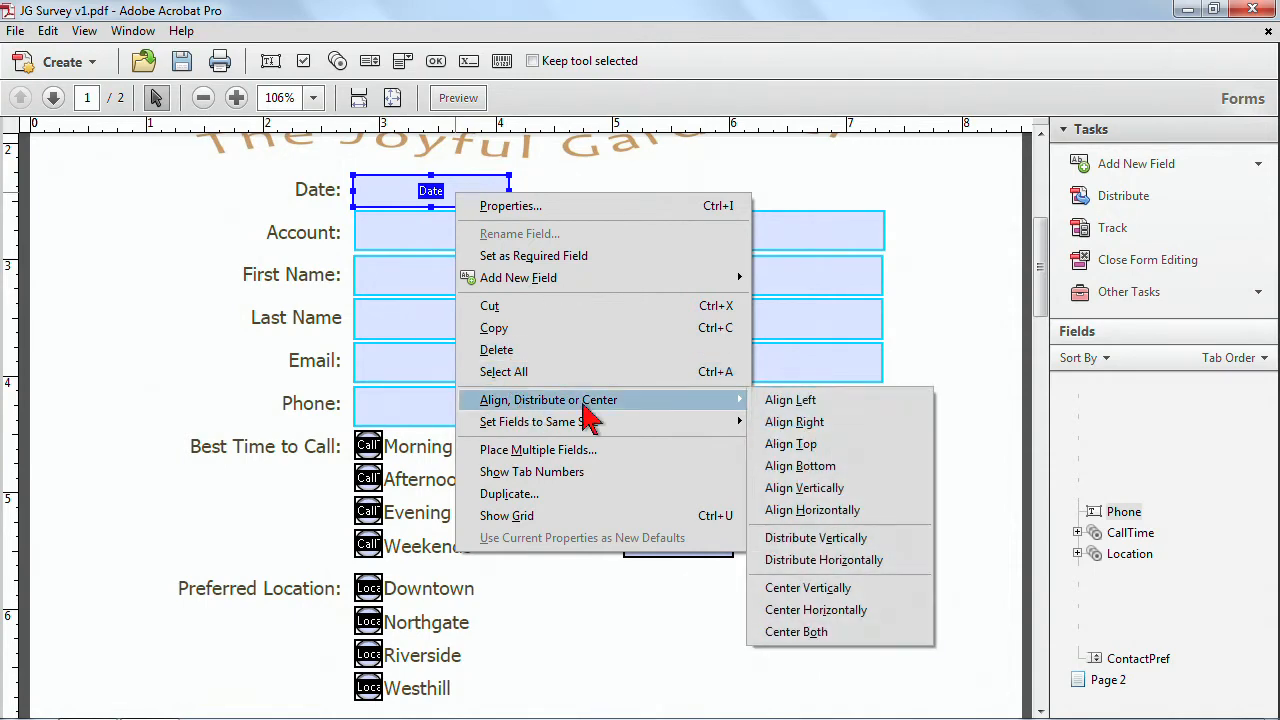
pyautogui.click(790, 398)
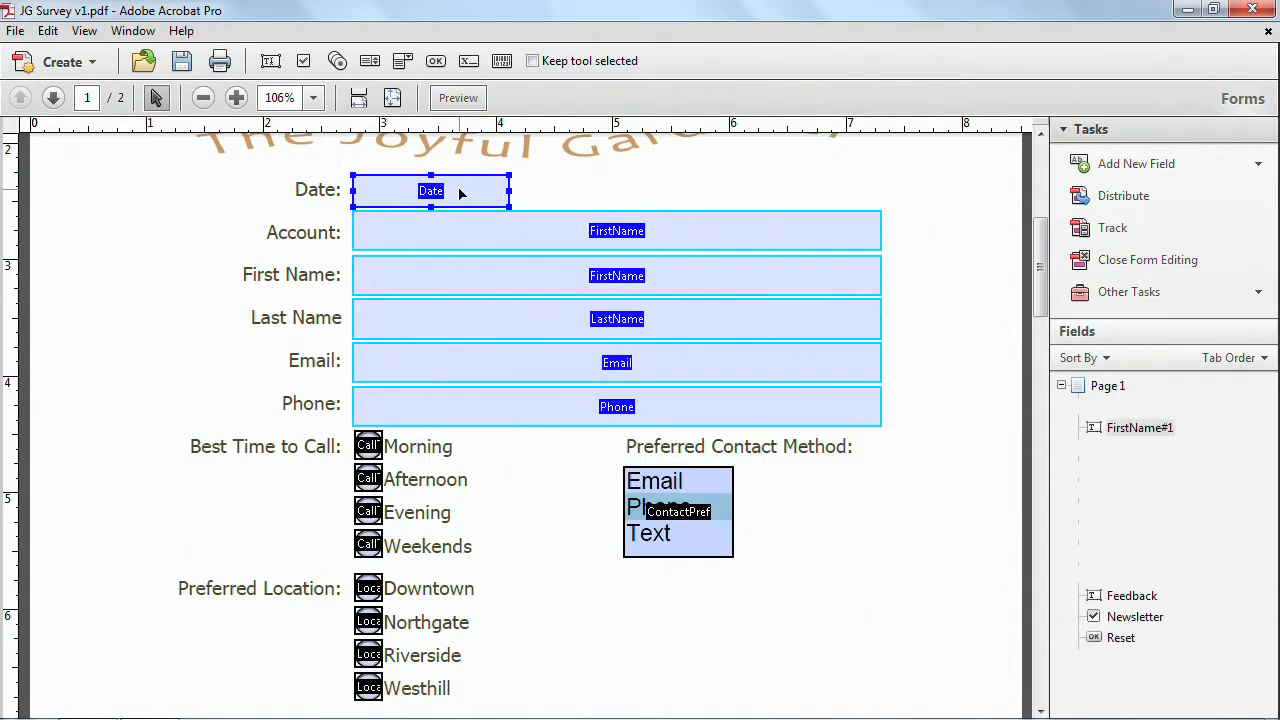
# Distribute the selected fields horizontally and undo the change.
pyautogui.rightClick(460, 193)
pyautogui.moveTo(528, 400)
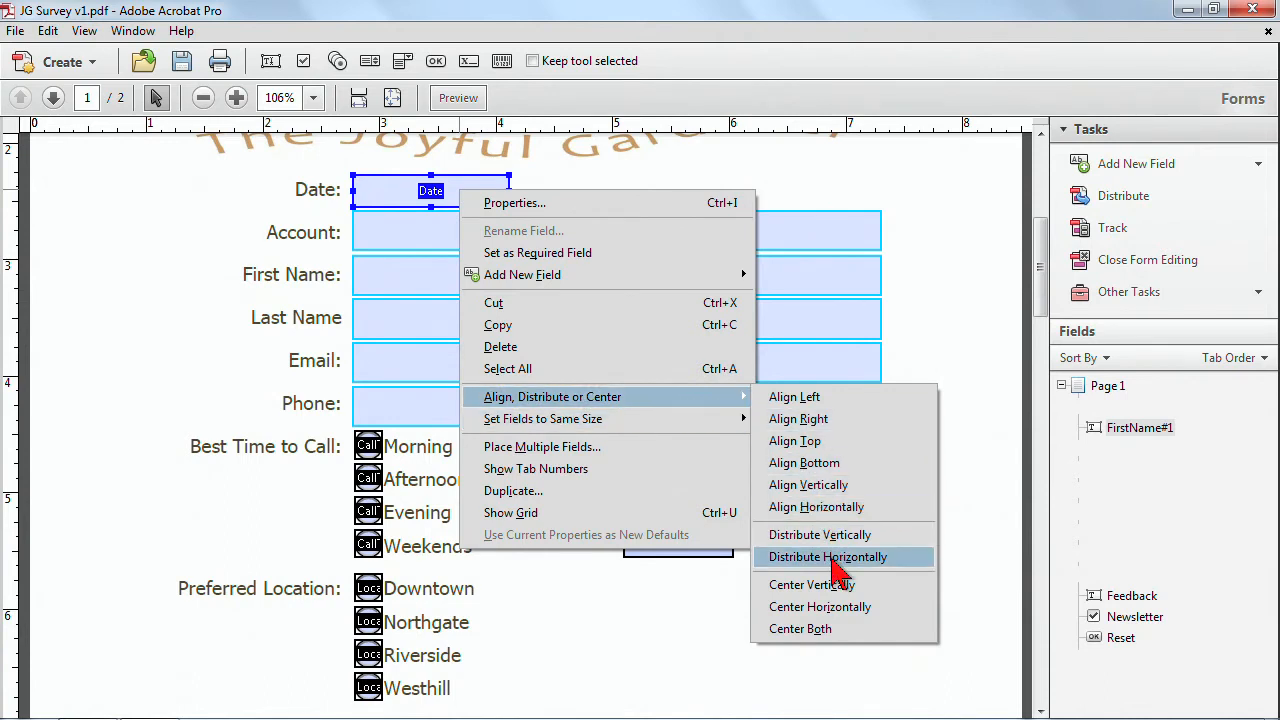
pyautogui.click(838, 558)
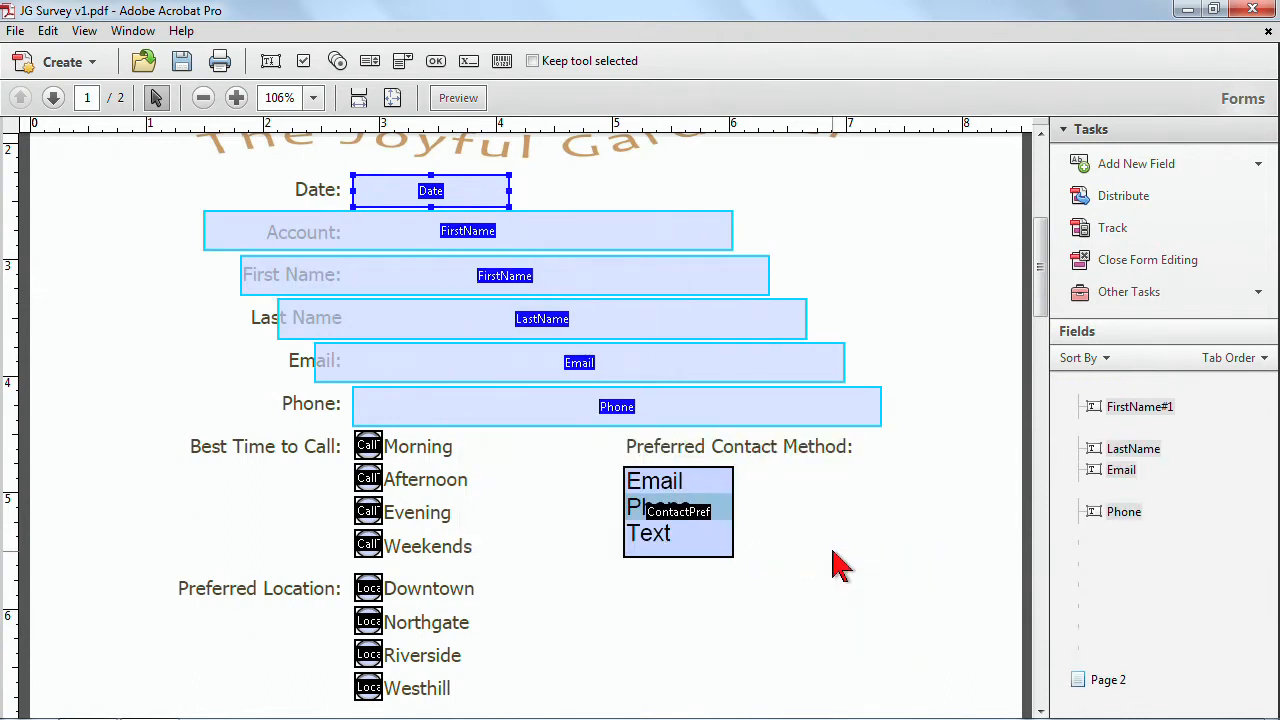
pyautogui.hotkey('ctrl', 'z')
# Distribute the selected Date and contact text fields vertically.
pyautogui.rightClick(448, 188)
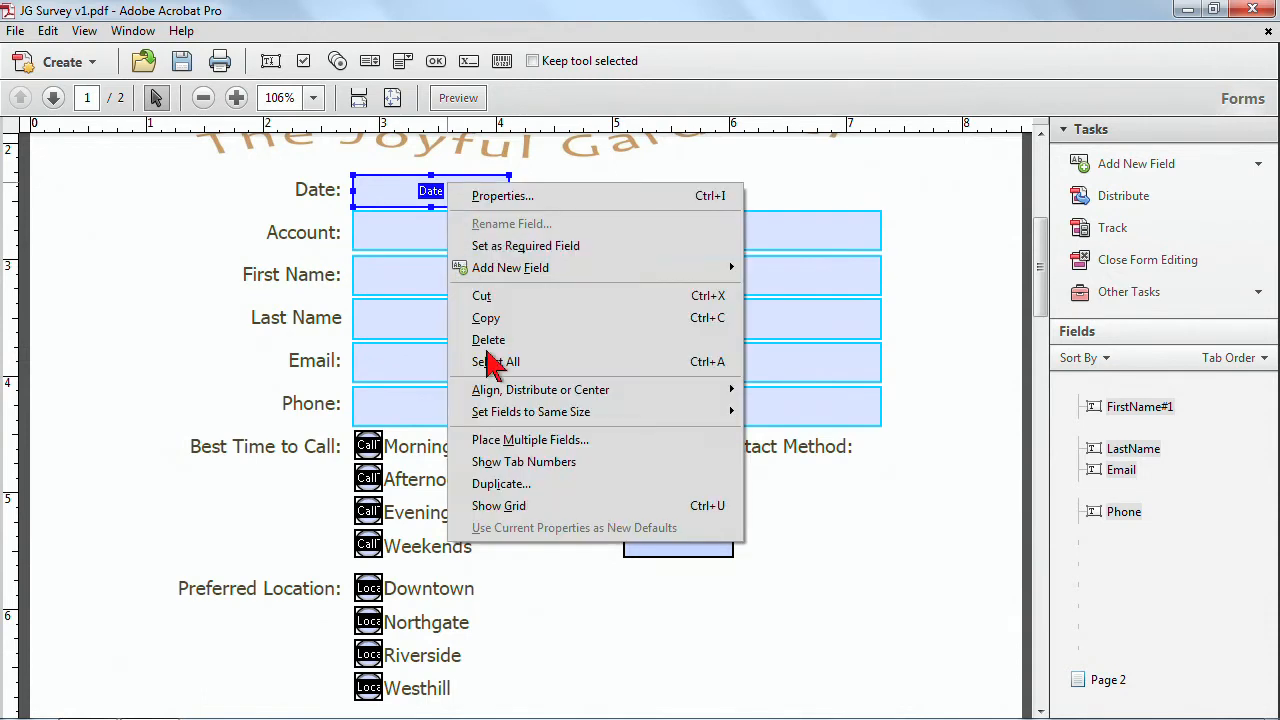
pyautogui.moveTo(580, 390)
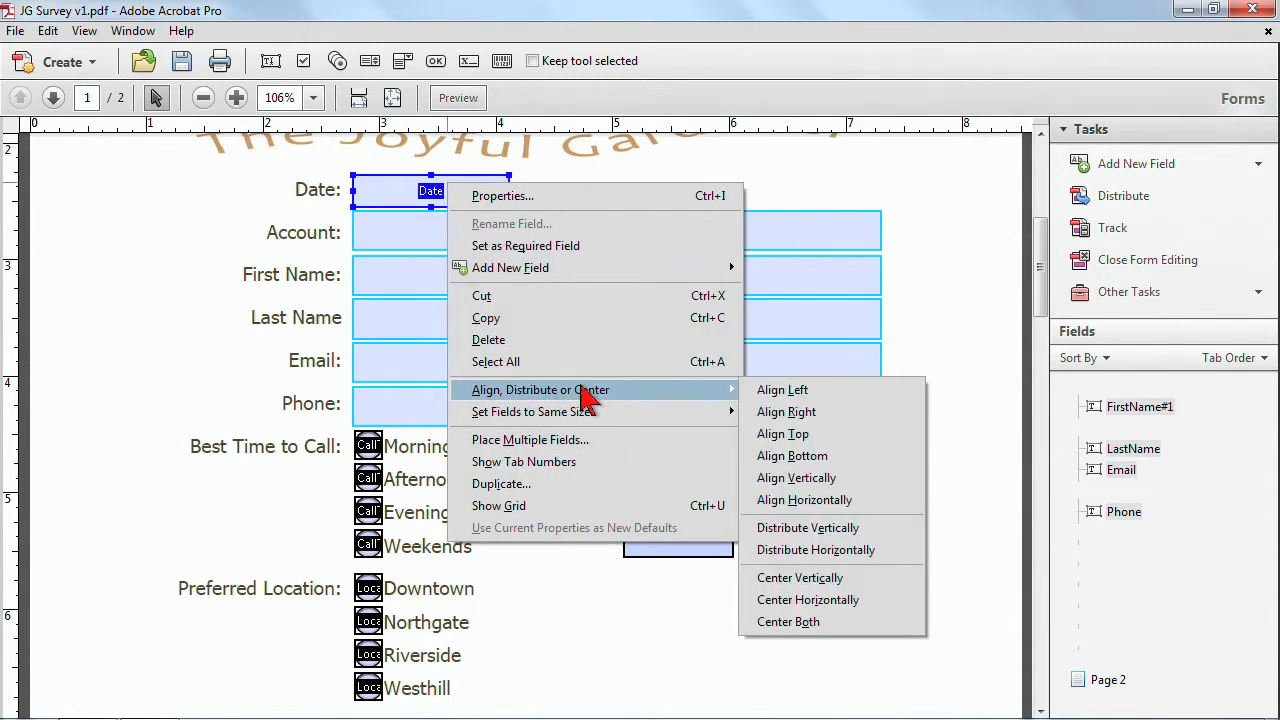
pyautogui.click(805, 530)
pyautogui.click(932, 290)
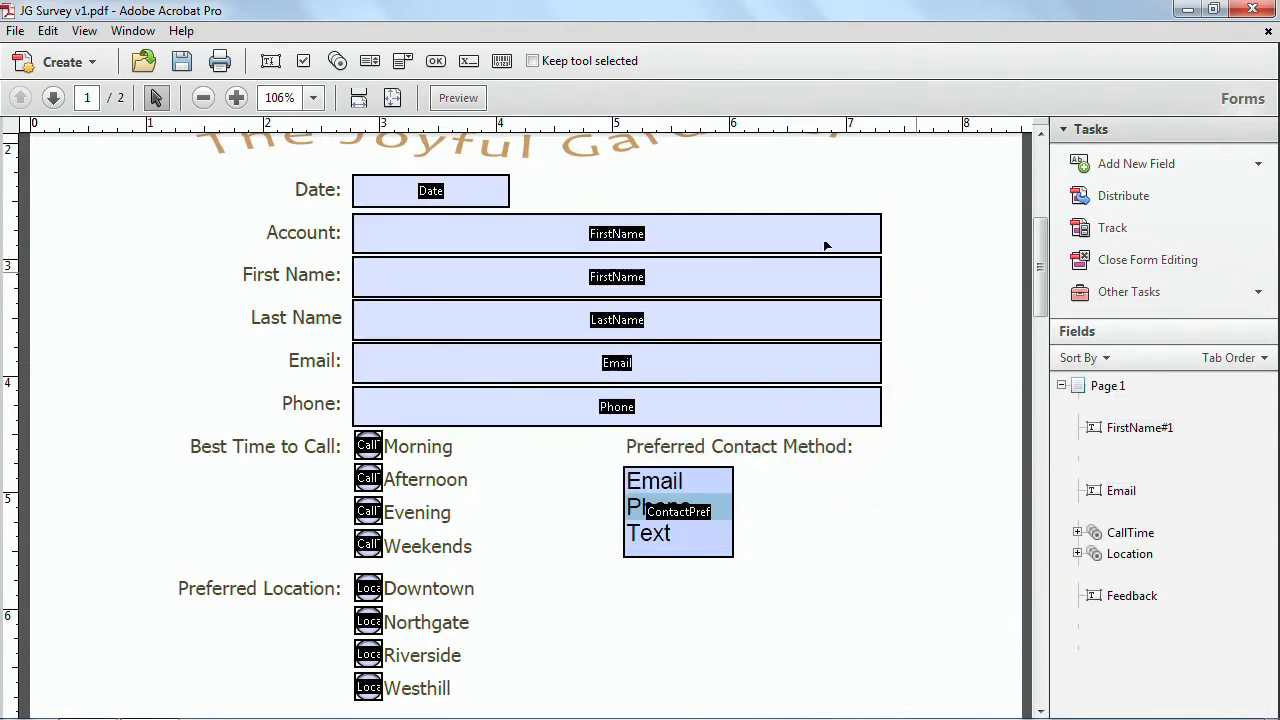
# Scroll through the lower form fields, selecting the Topic and Feedback fields to review them.
pyautogui.scroll(-1, 500, 330)
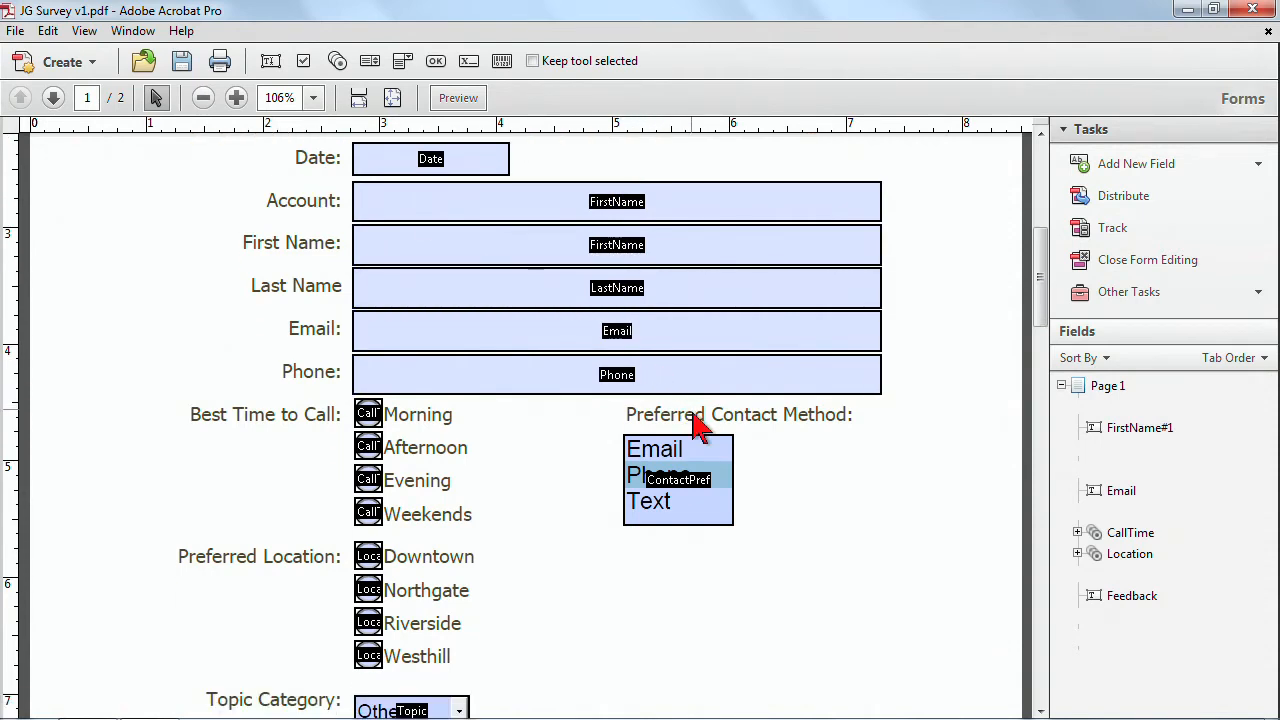
pyautogui.scroll(-1, 866, 516)
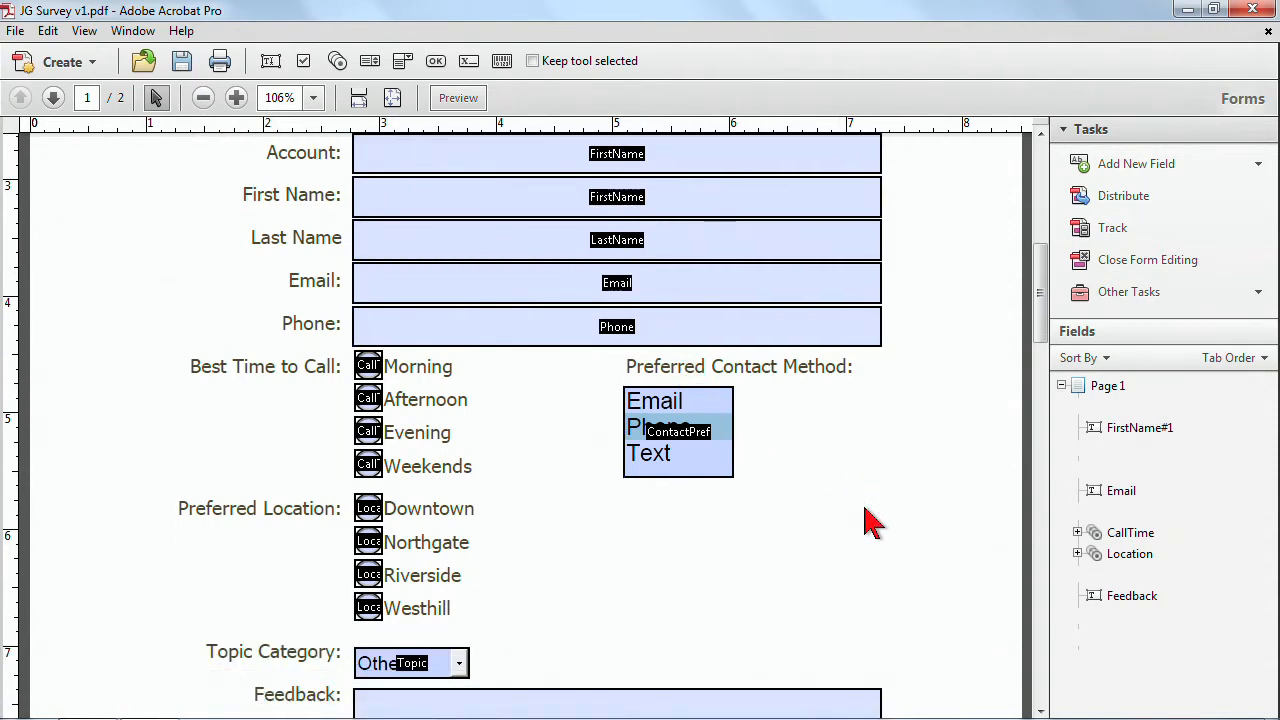
pyautogui.scroll(-1, 866, 516)
pyautogui.click(410, 647)
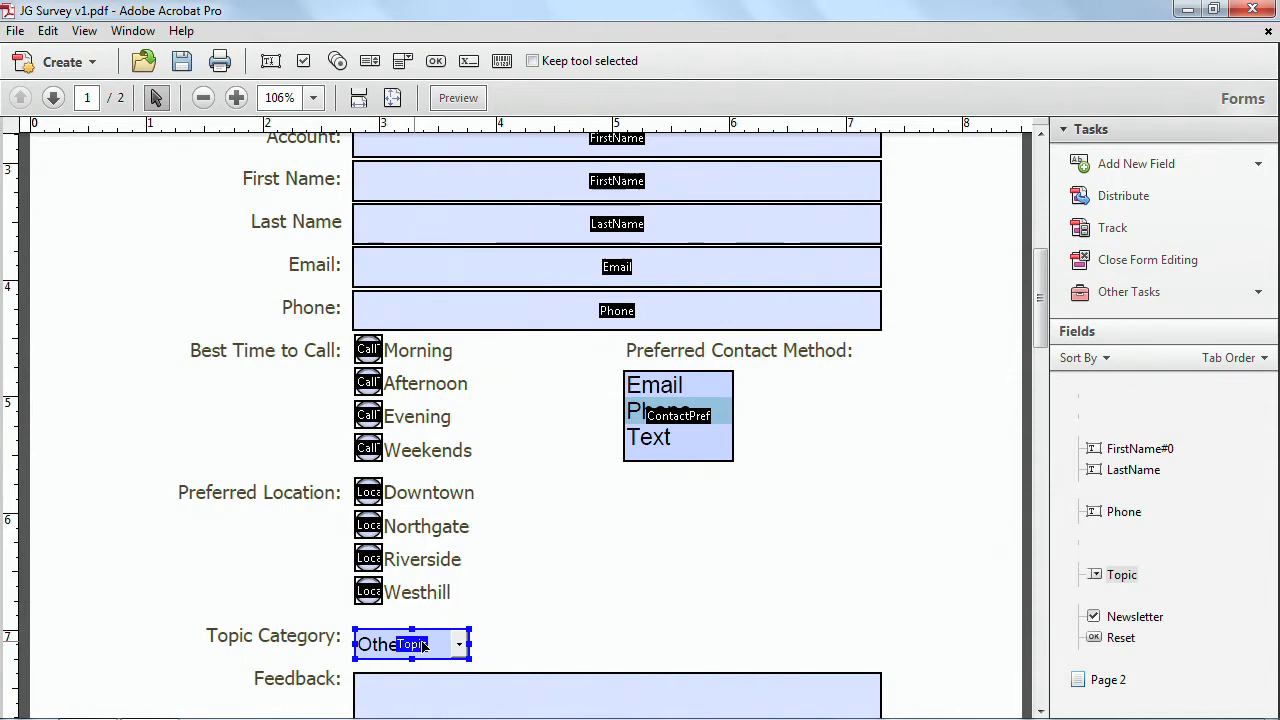
pyautogui.click(530, 700)
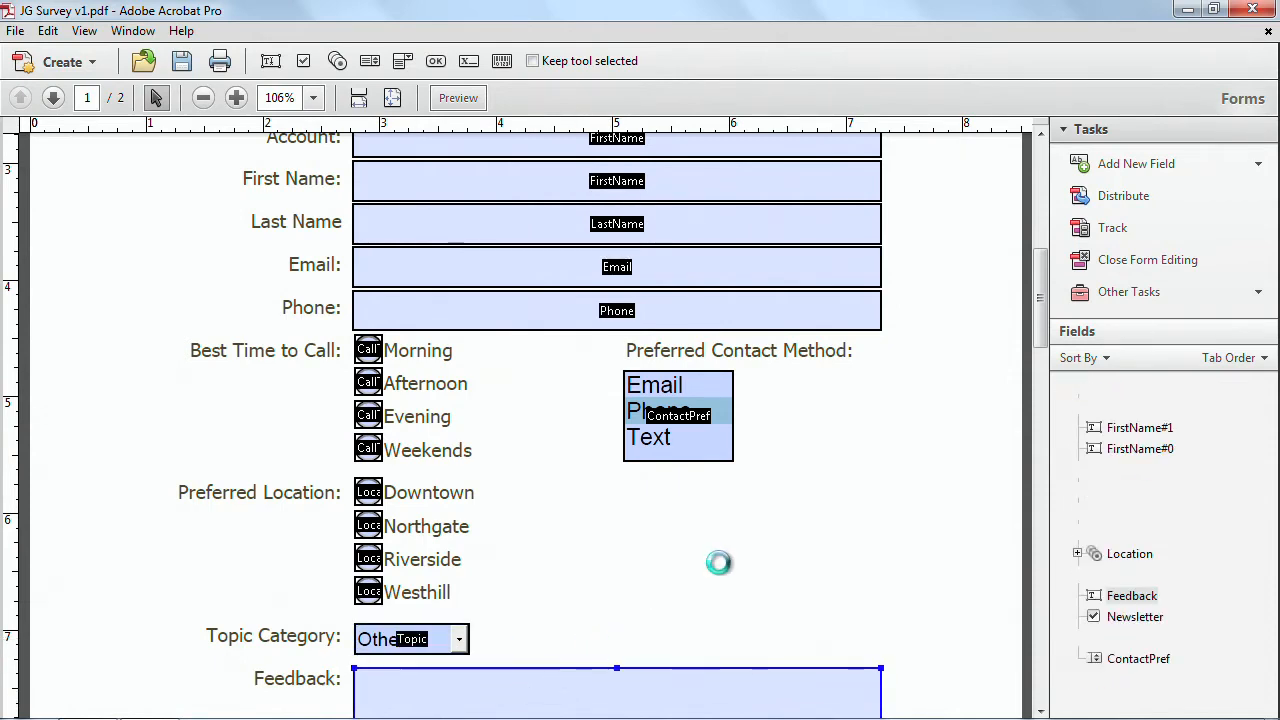
pyautogui.moveTo(1042, 331); pyautogui.dragTo(1043, 286)
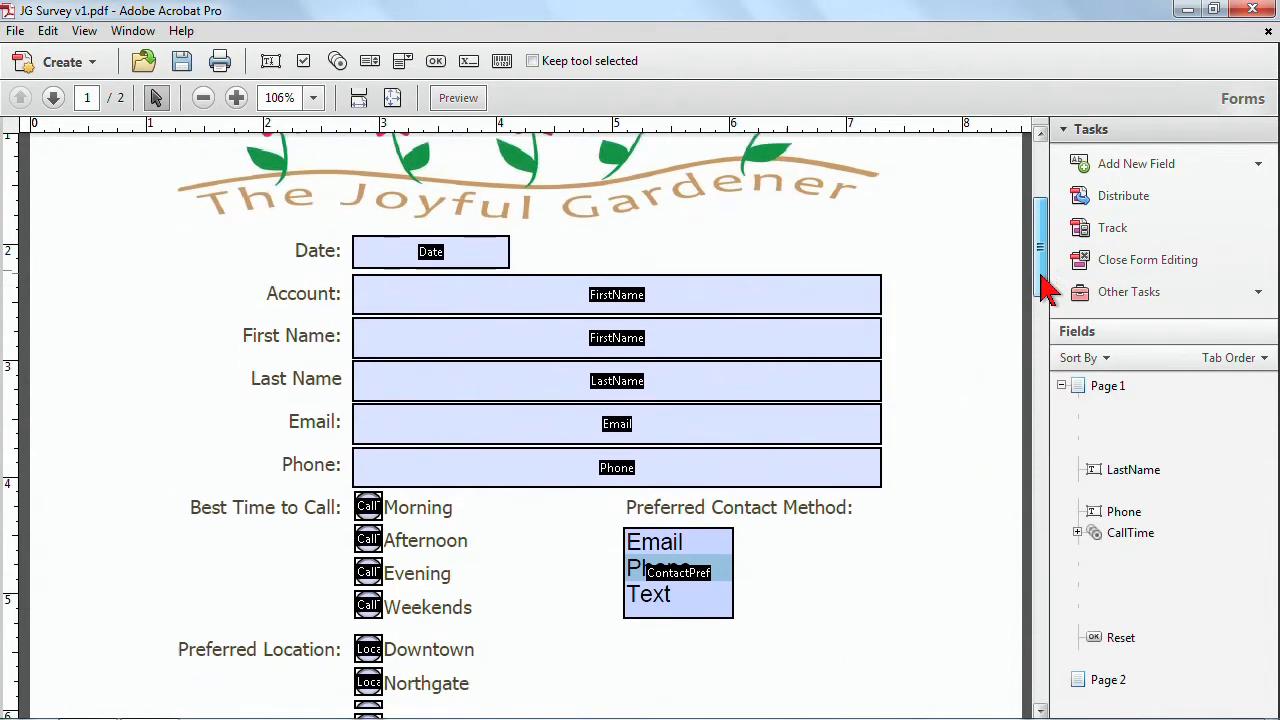
# Rename the duplicated field beside Account to Account and set its tooltip to Account ID.
pyautogui.click(407, 252)
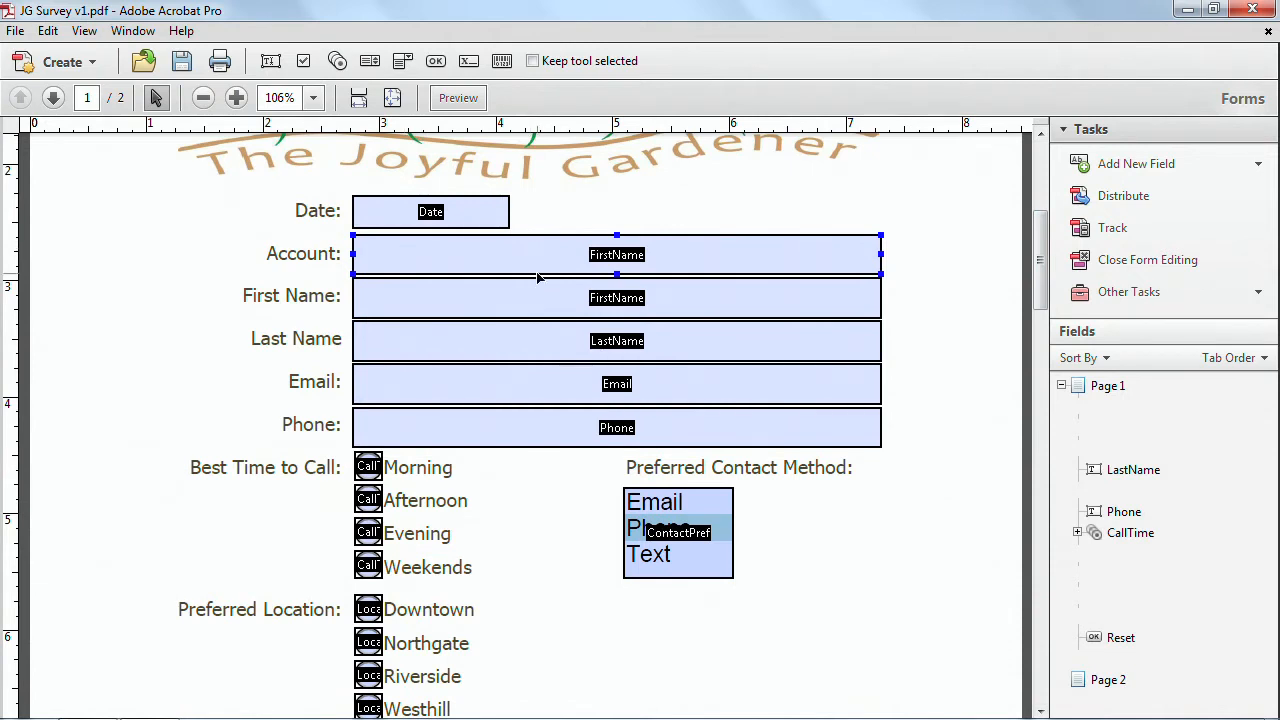
pyautogui.doubleClick(541, 265)
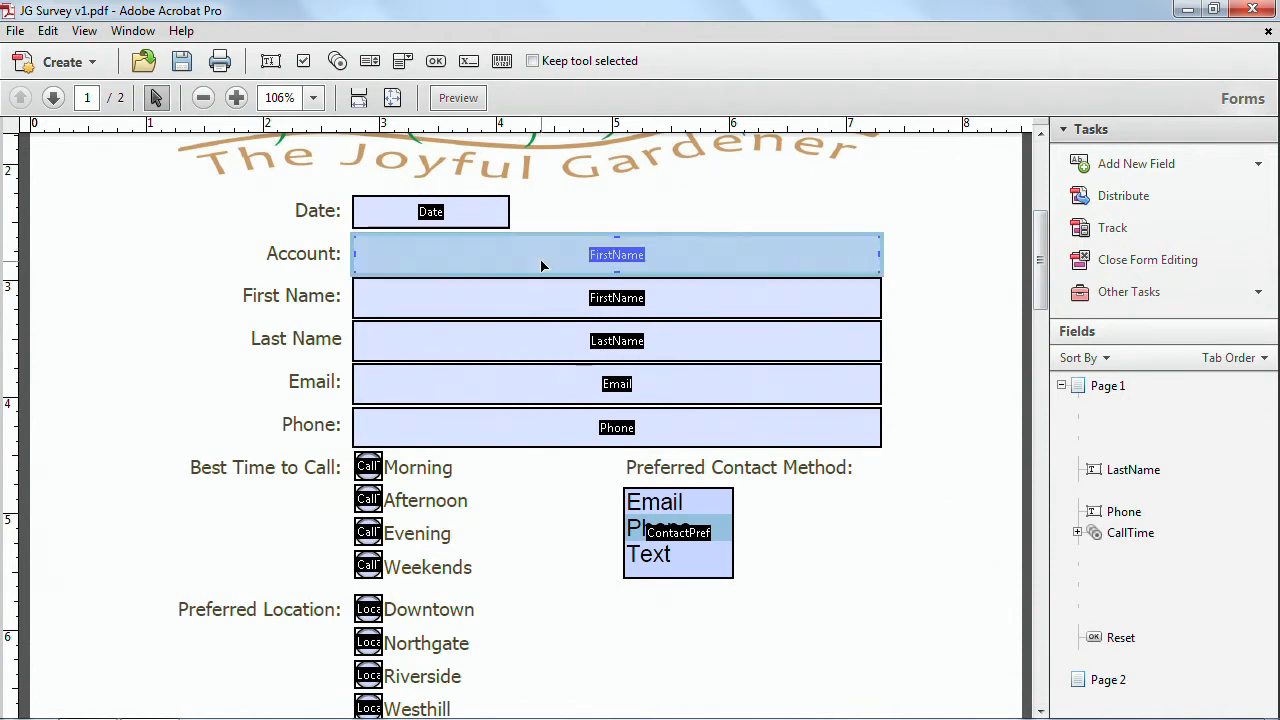
pyautogui.moveTo(530, 305); pyautogui.dragTo(571, 327)
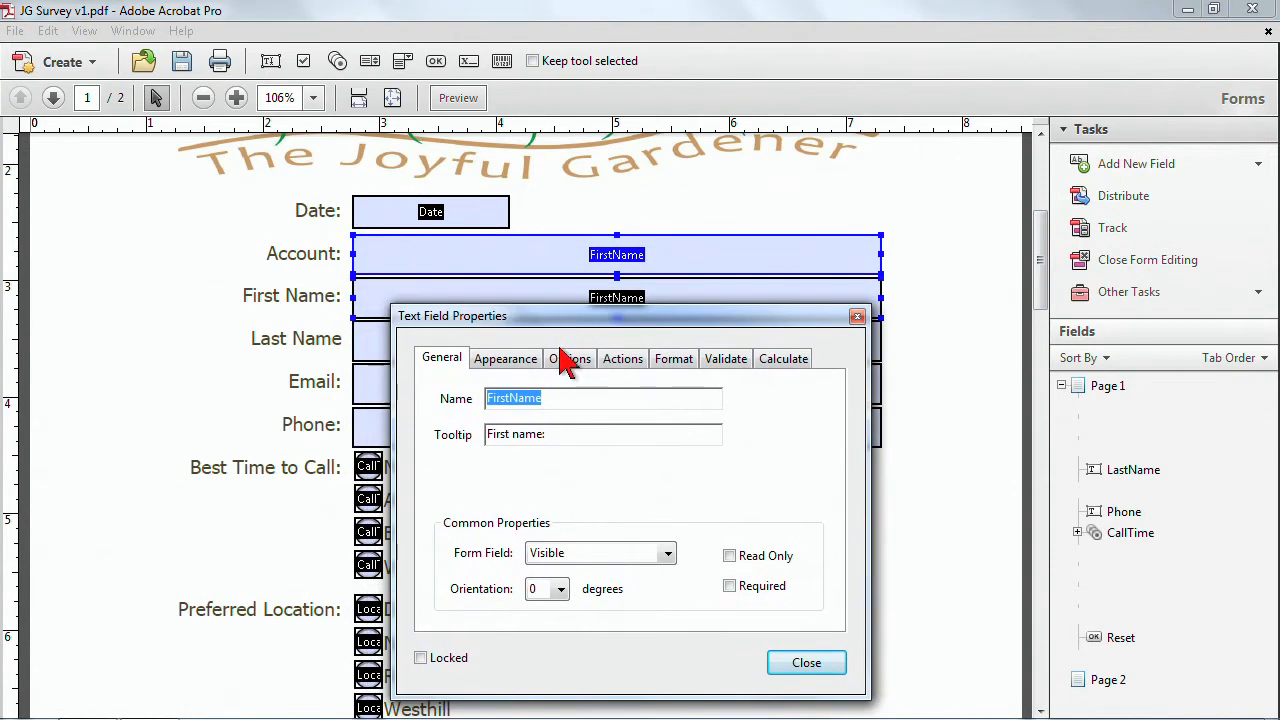
pyautogui.write('Account')
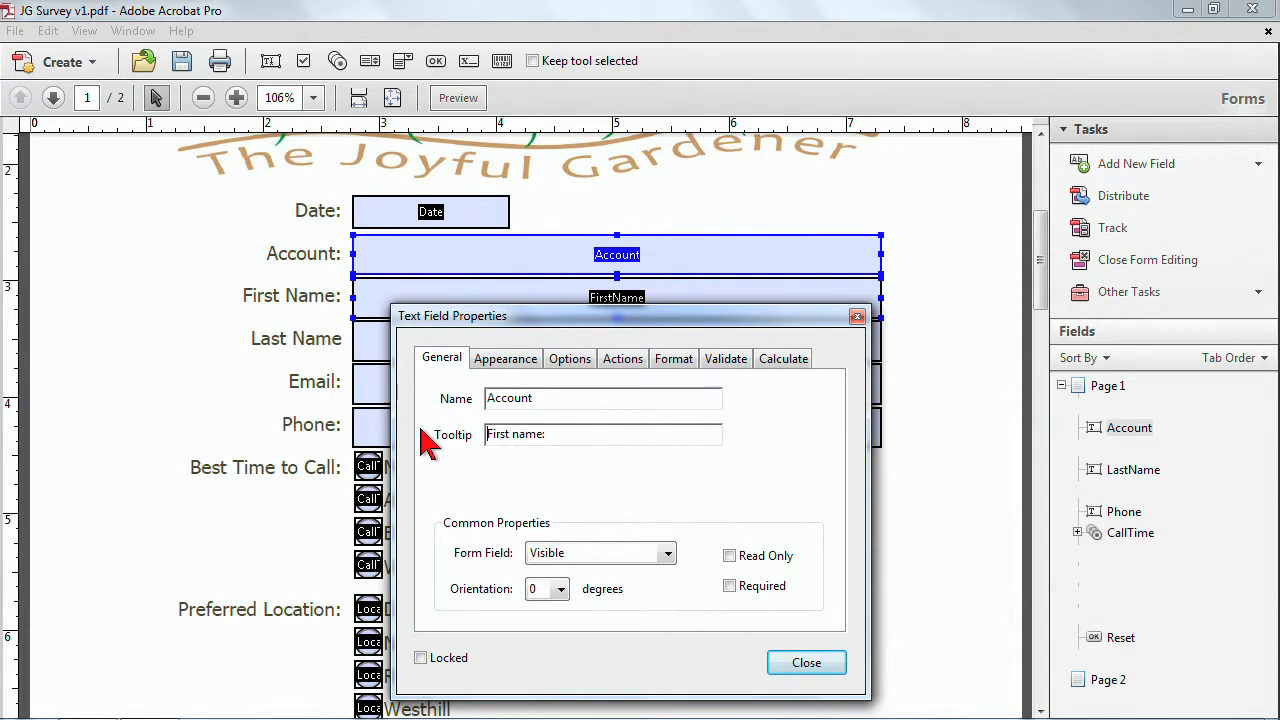
pyautogui.moveTo(540, 441); pyautogui.dragTo(425, 443)
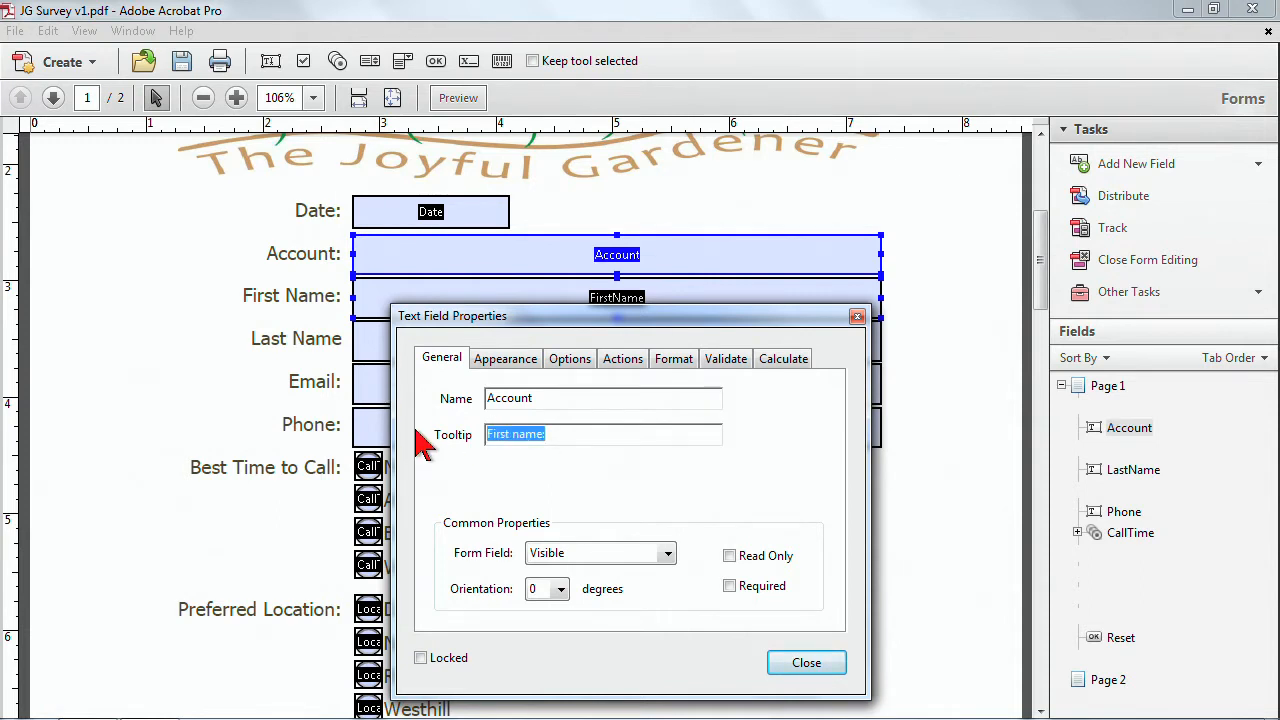
pyautogui.write('Account ID')
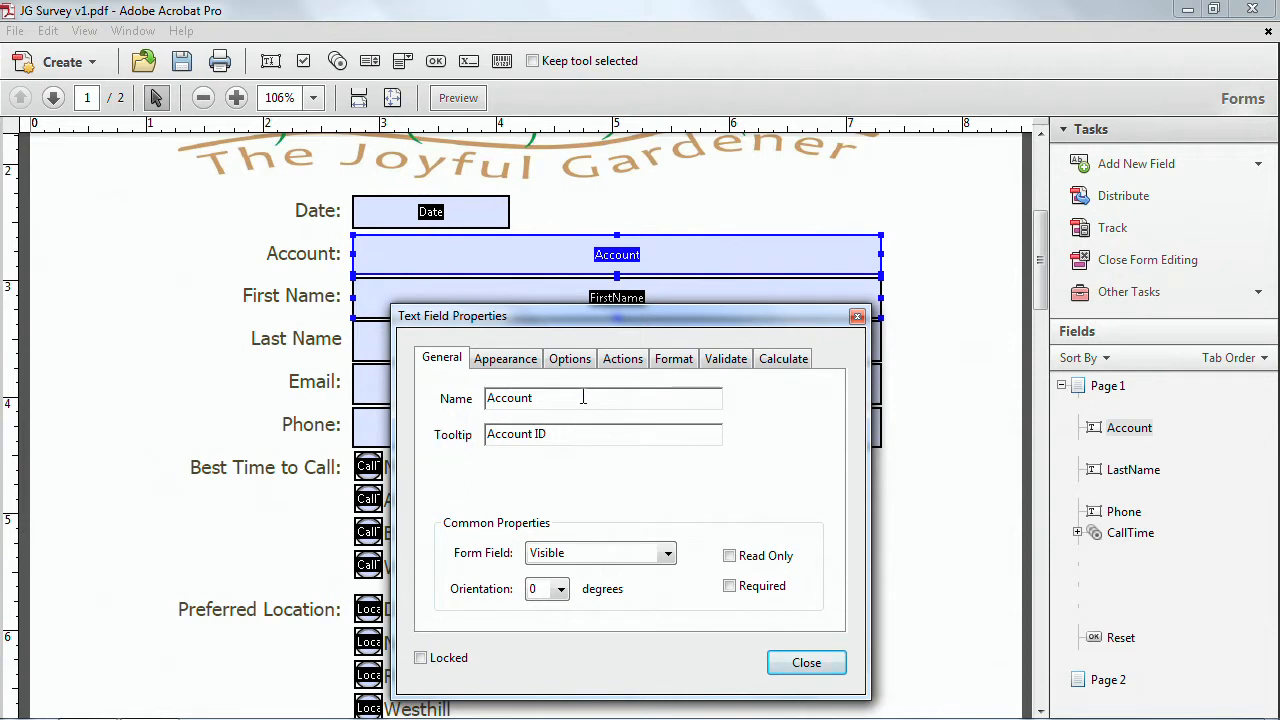
# Turn off scroll long text and spell checking for the Account field and make it a comb of 6 characters.
pyautogui.click(513, 370)
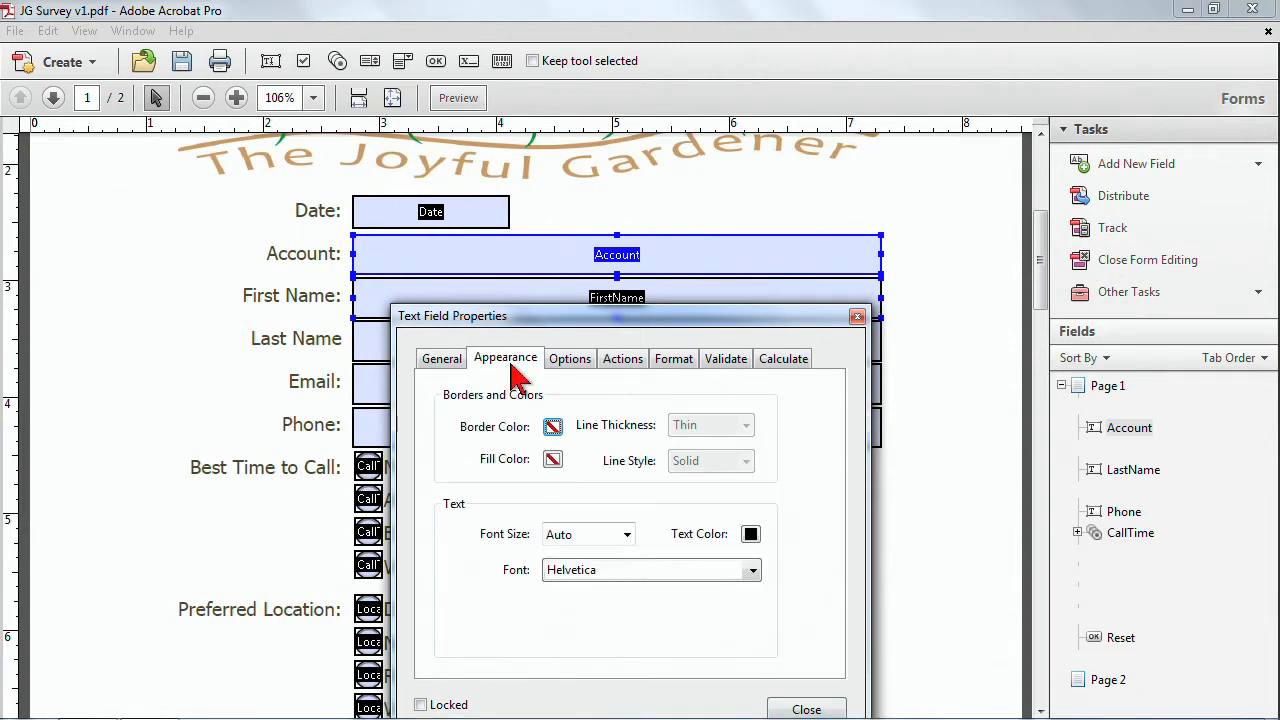
pyautogui.click(566, 360)
pyautogui.moveTo(618, 326); pyautogui.dragTo(352, 128)
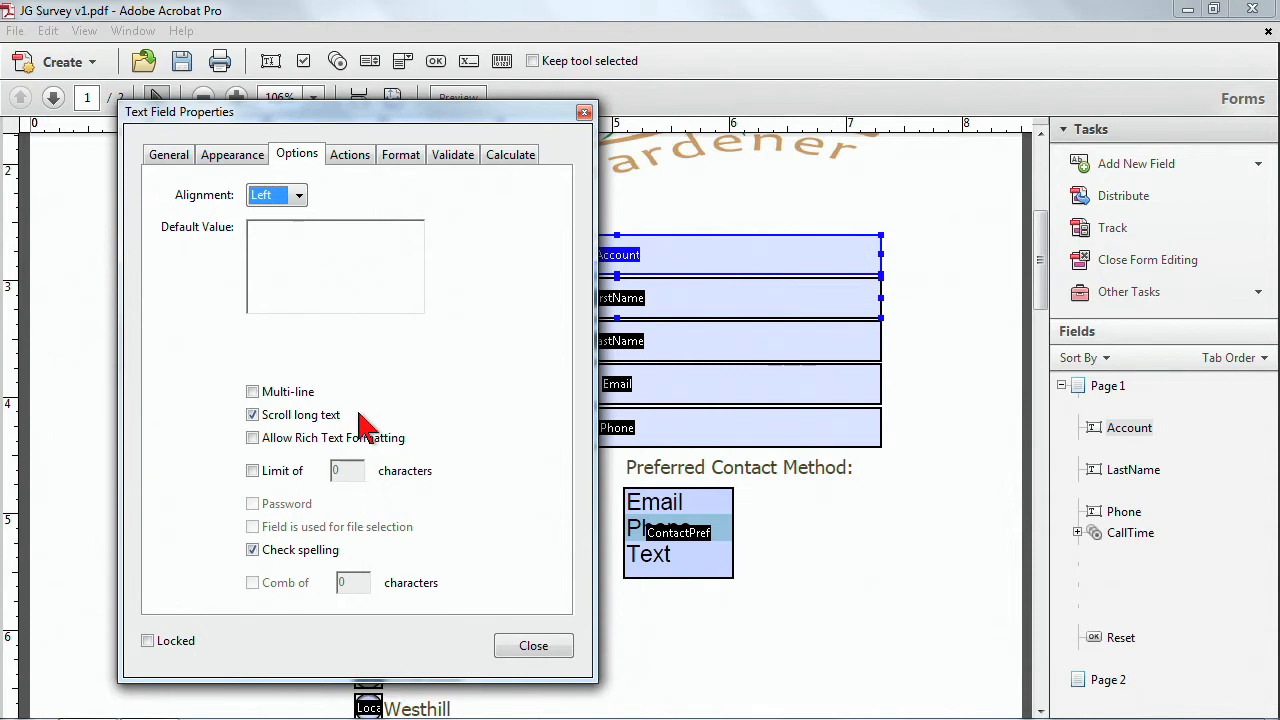
pyautogui.click(256, 418)
pyautogui.click(255, 551)
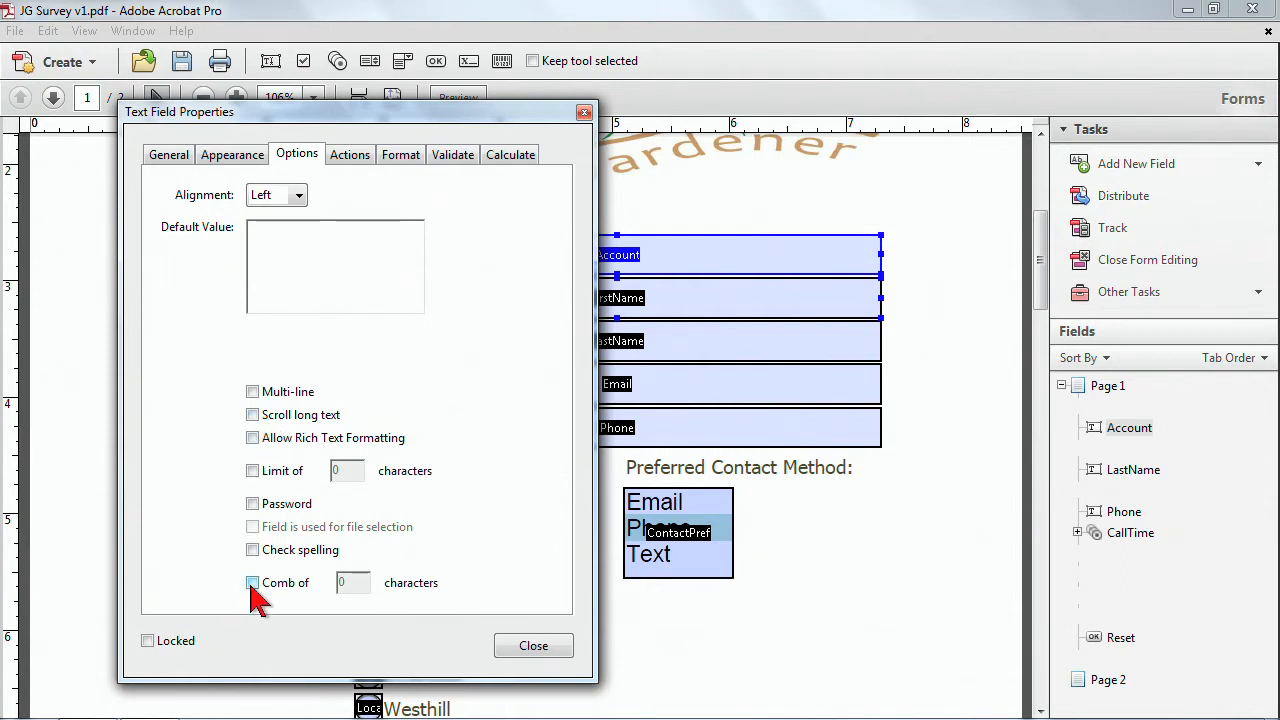
pyautogui.click(253, 583)
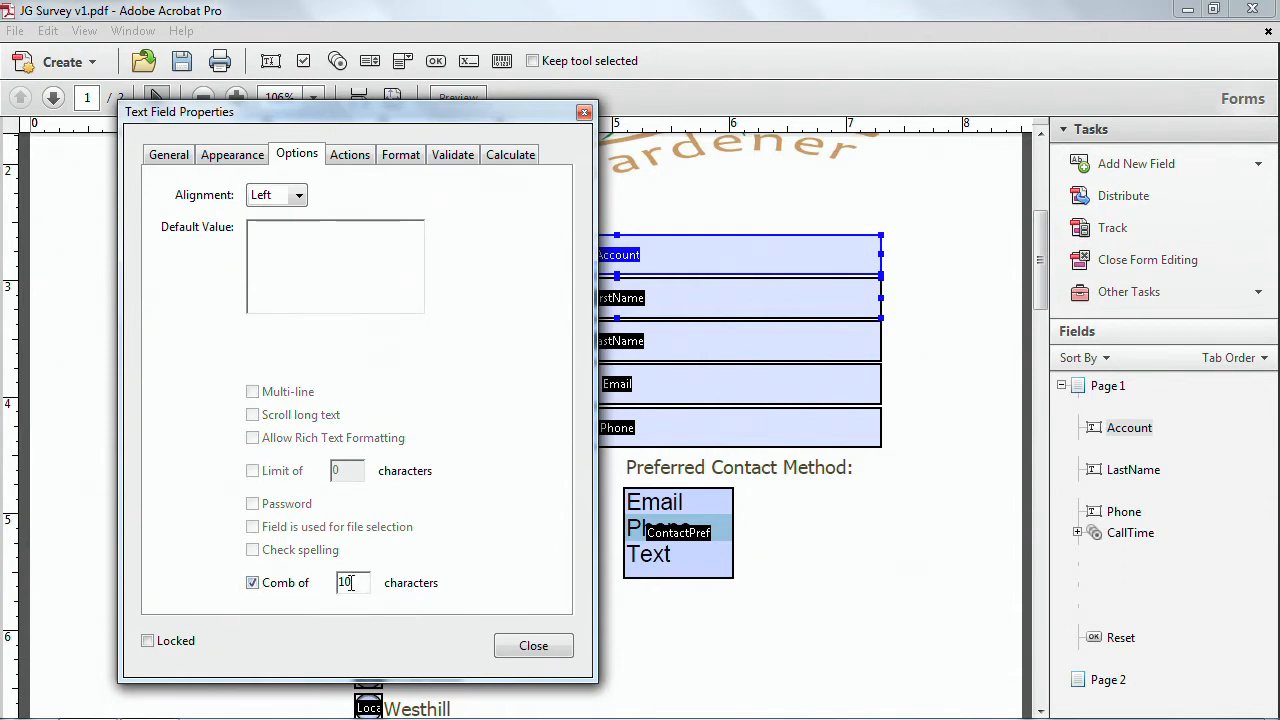
pyautogui.write('6')
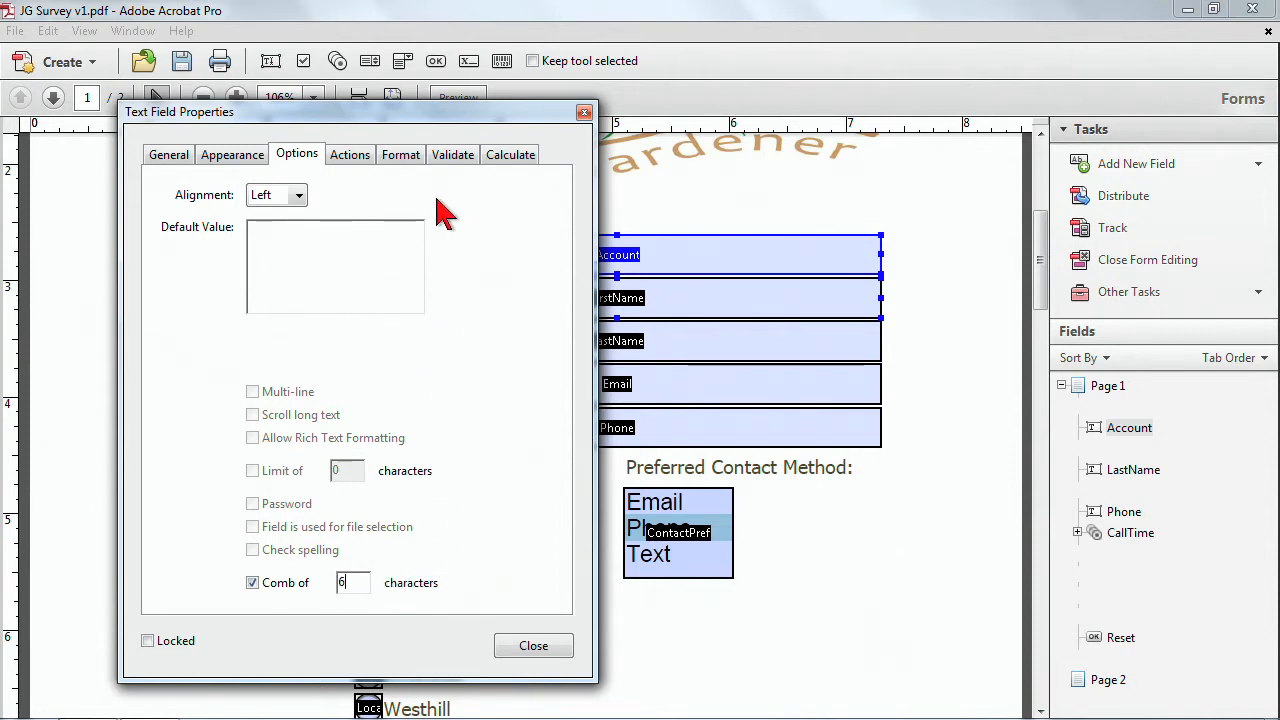
# Format the Account field as a Number with 0 decimal places and the 1234.56 separator style.
pyautogui.click(362, 162)
pyautogui.click(396, 158)
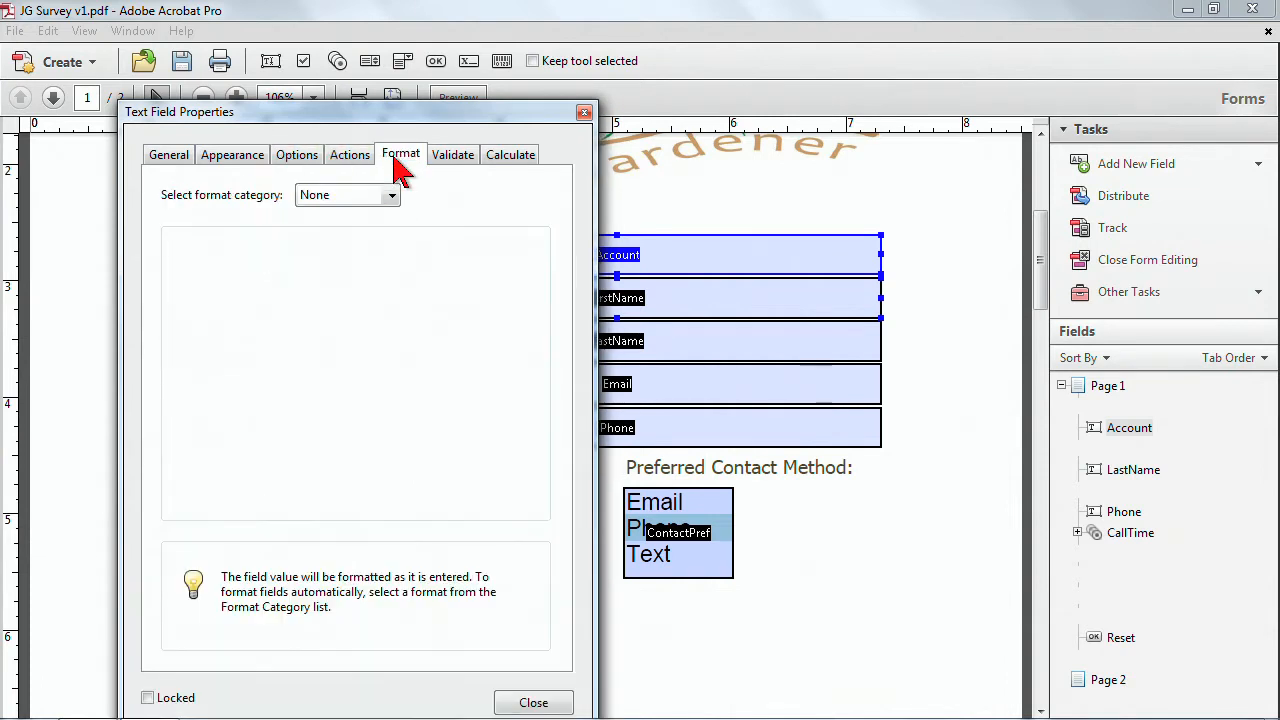
pyautogui.click(393, 195)
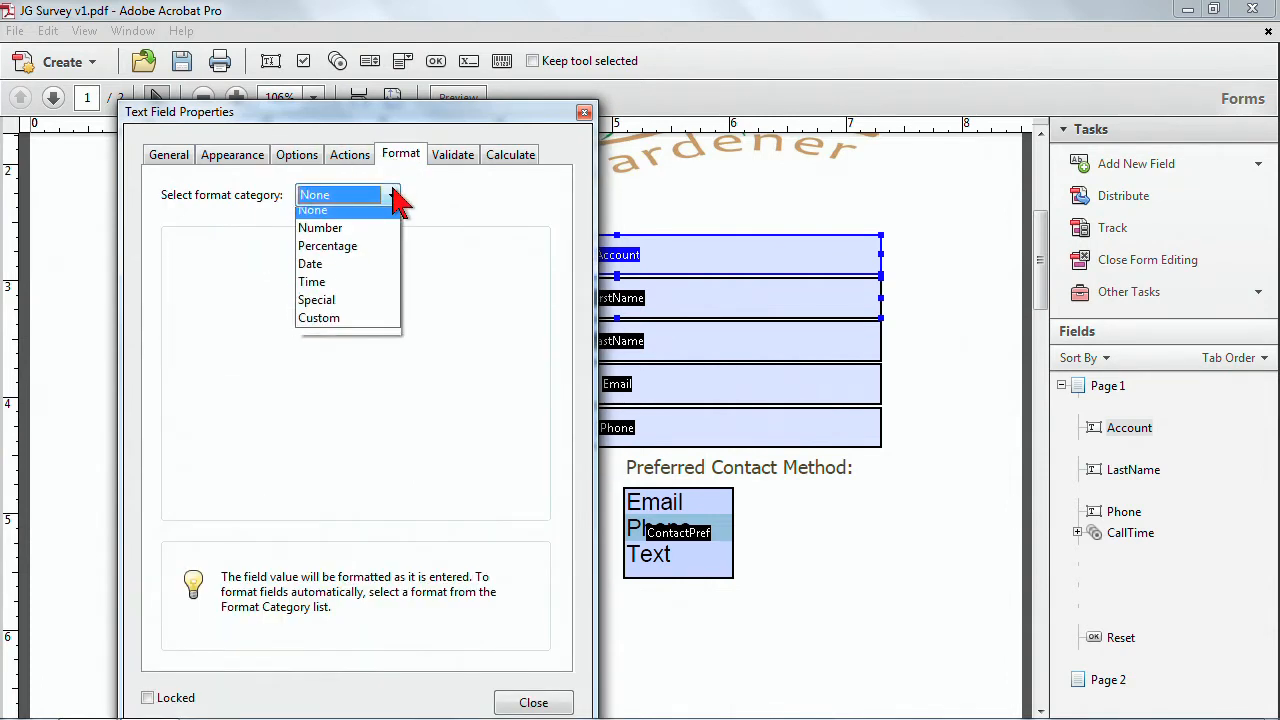
pyautogui.click(380, 245)
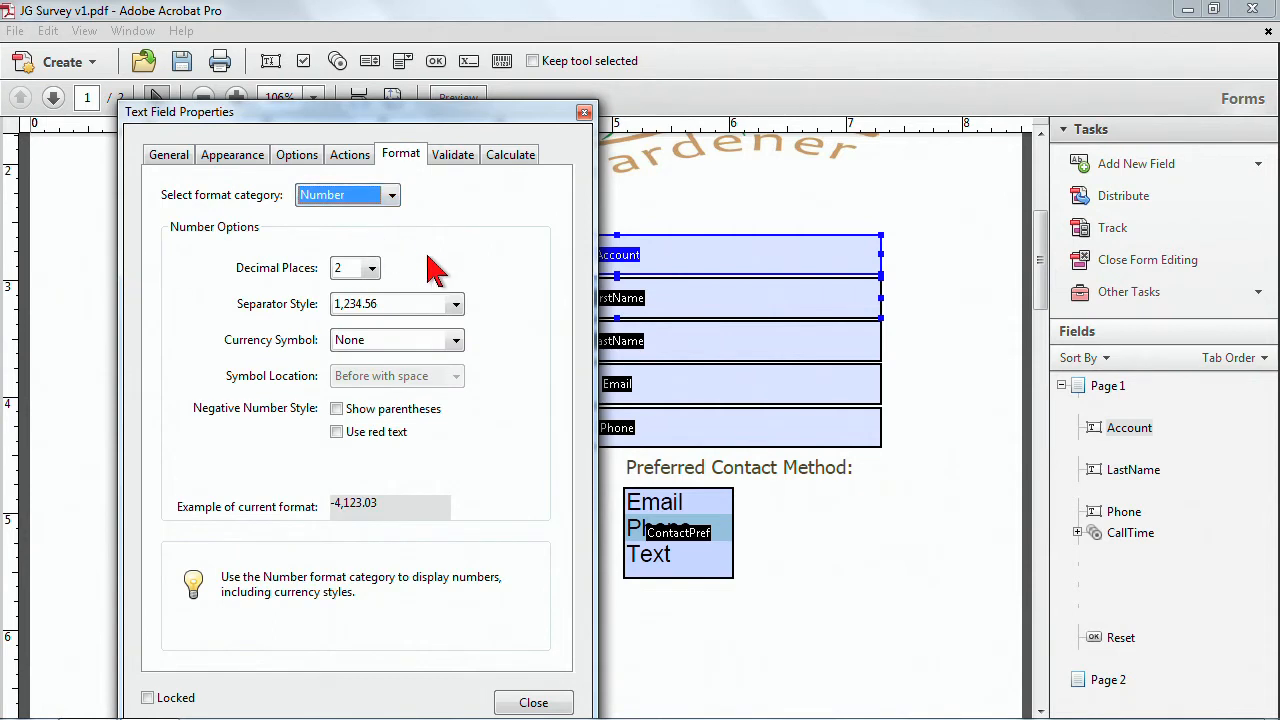
pyautogui.click(371, 267)
pyautogui.scroll(1, 368, 300)
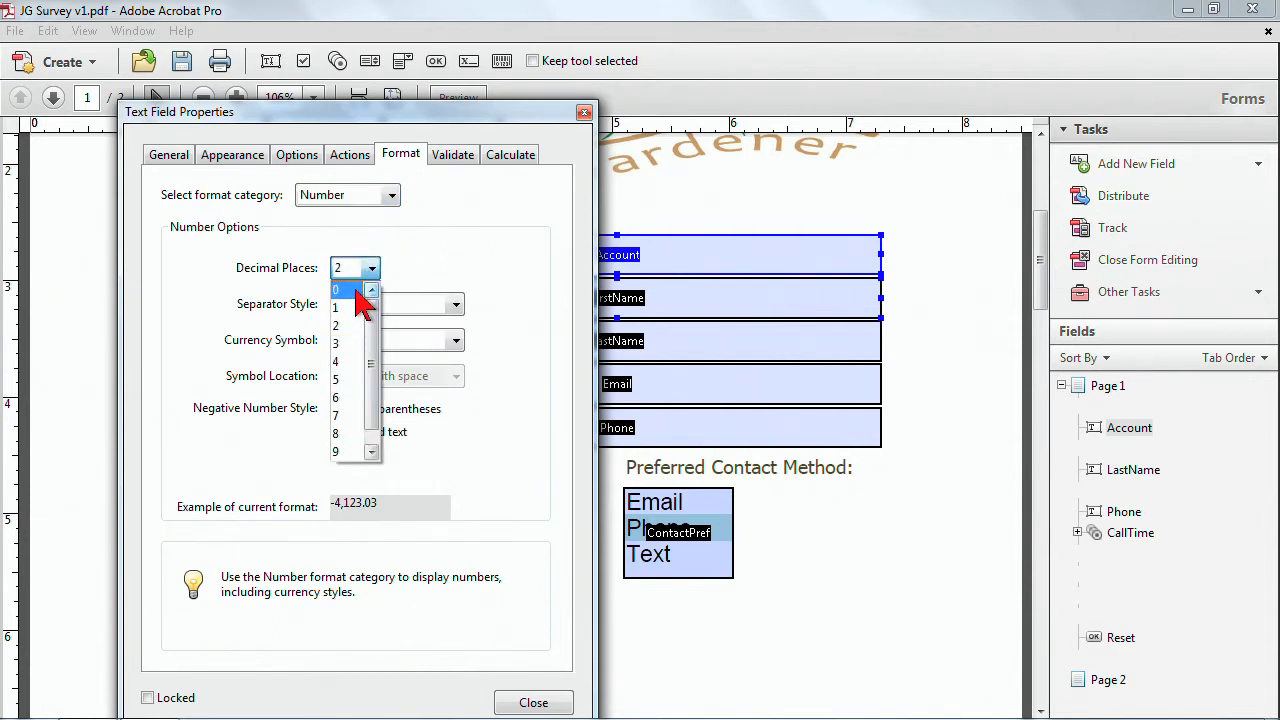
pyautogui.click(358, 290)
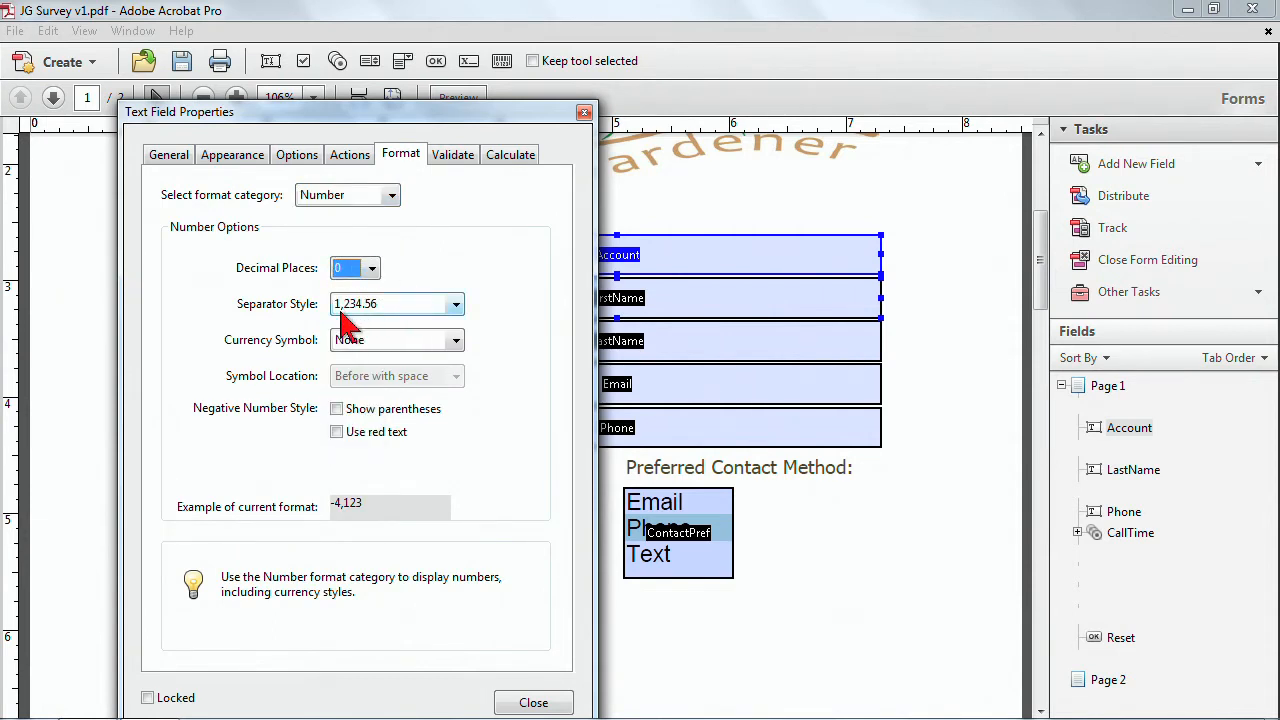
pyautogui.click(458, 306)
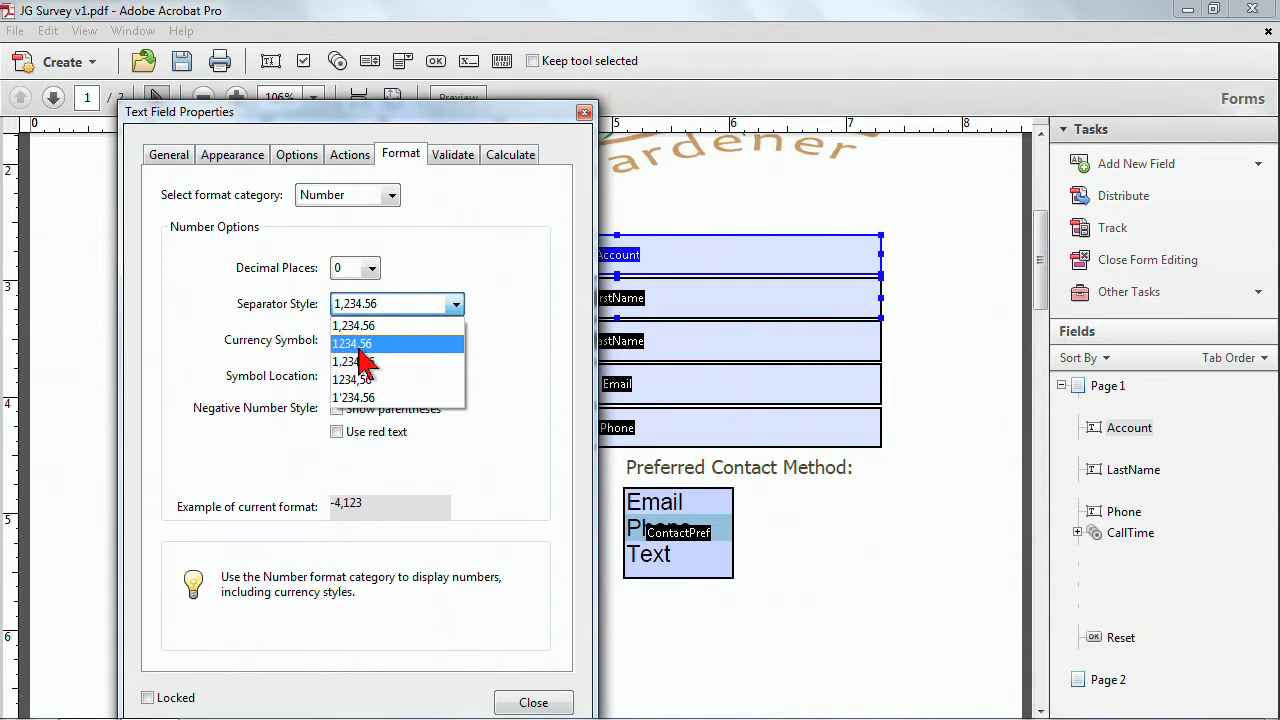
pyautogui.click(340, 344)
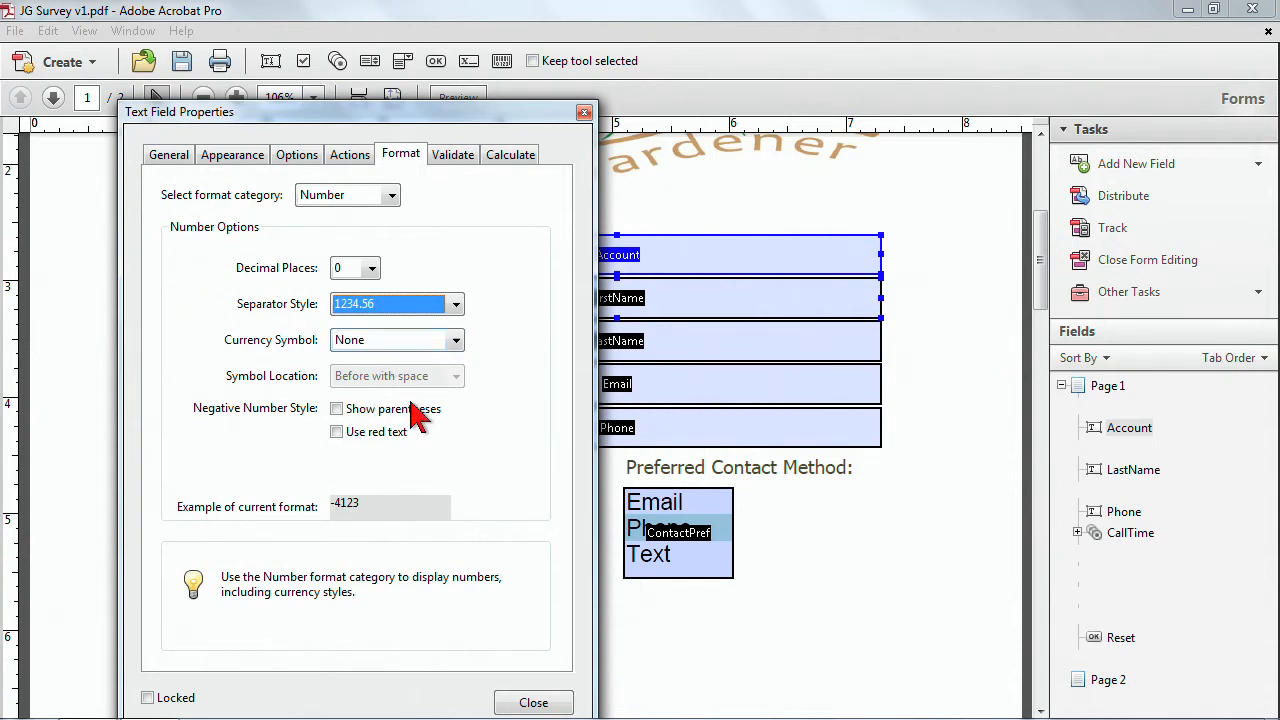
# Validate the Account field so its value must fall within a range starting at 11111.
pyautogui.click(455, 158)
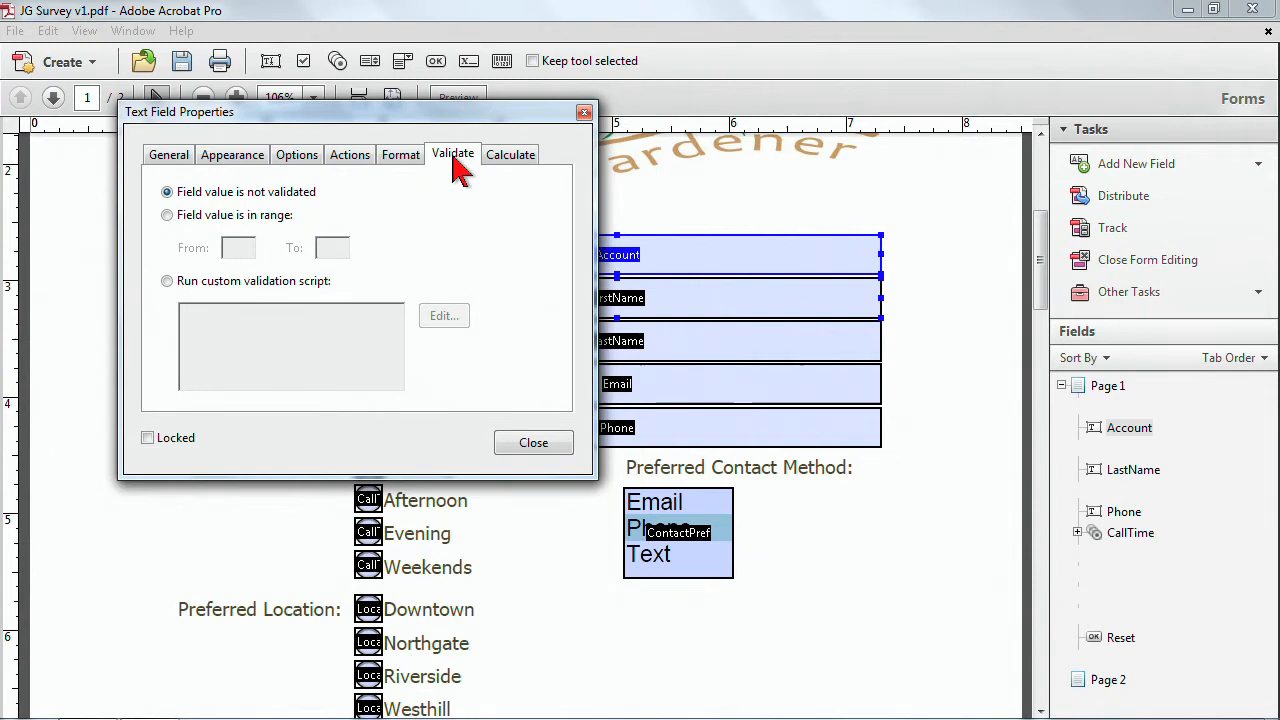
pyautogui.click(169, 217)
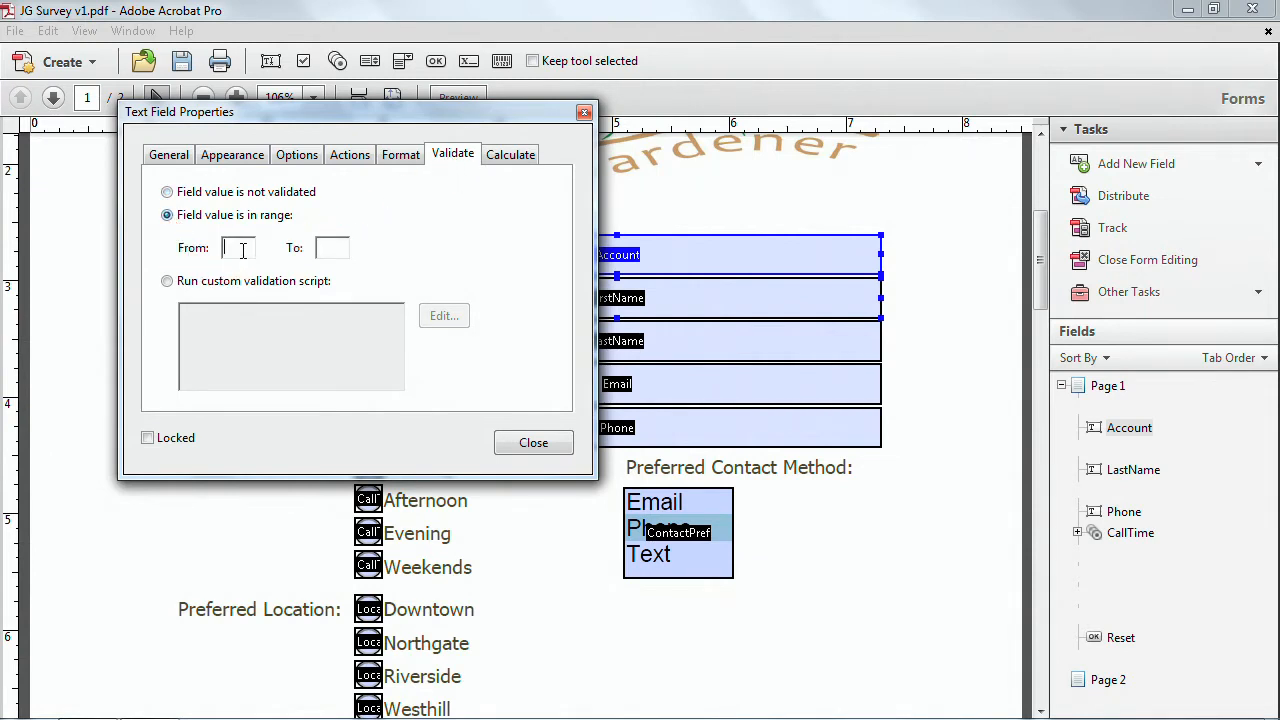
pyautogui.write('11111')
pyautogui.click(334, 252)
pyautogui.write('99999')
# Mark the Account field as required, reapply its comb of 6 characters, and close the field properties.
pyautogui.click(166, 158)
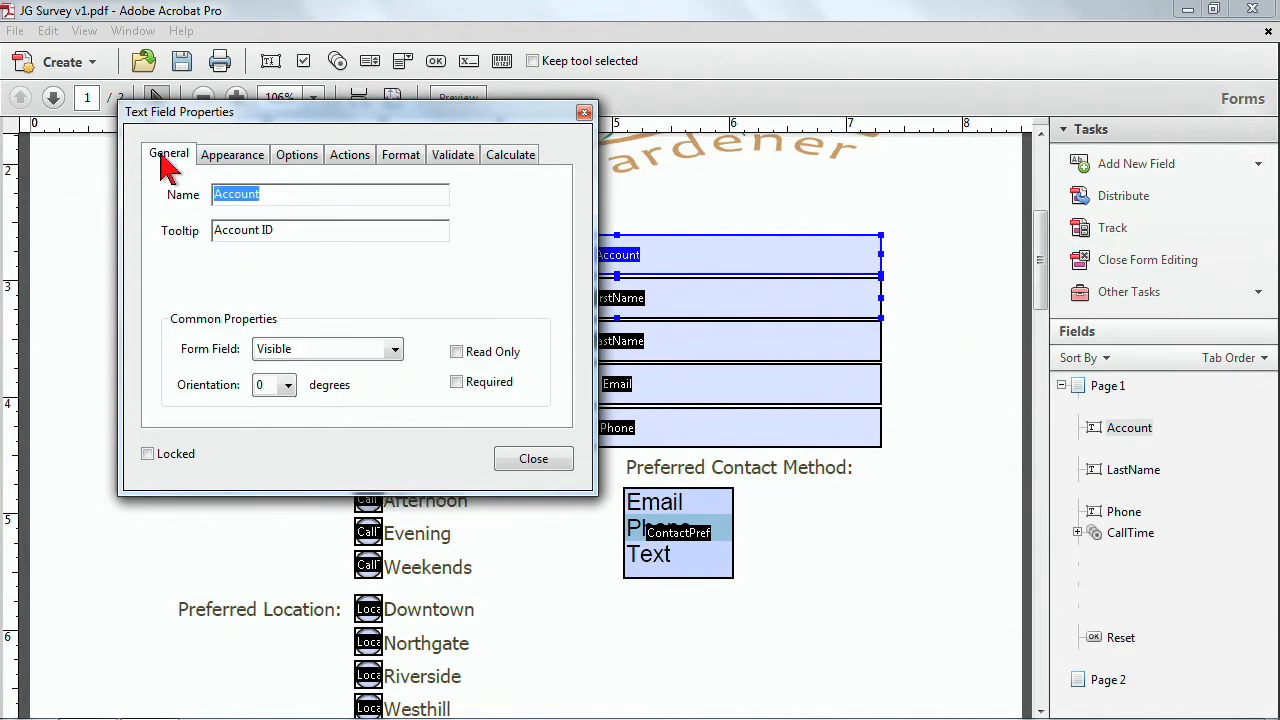
pyautogui.click(456, 382)
pyautogui.moveTo(457, 112); pyautogui.dragTo(457, 294)
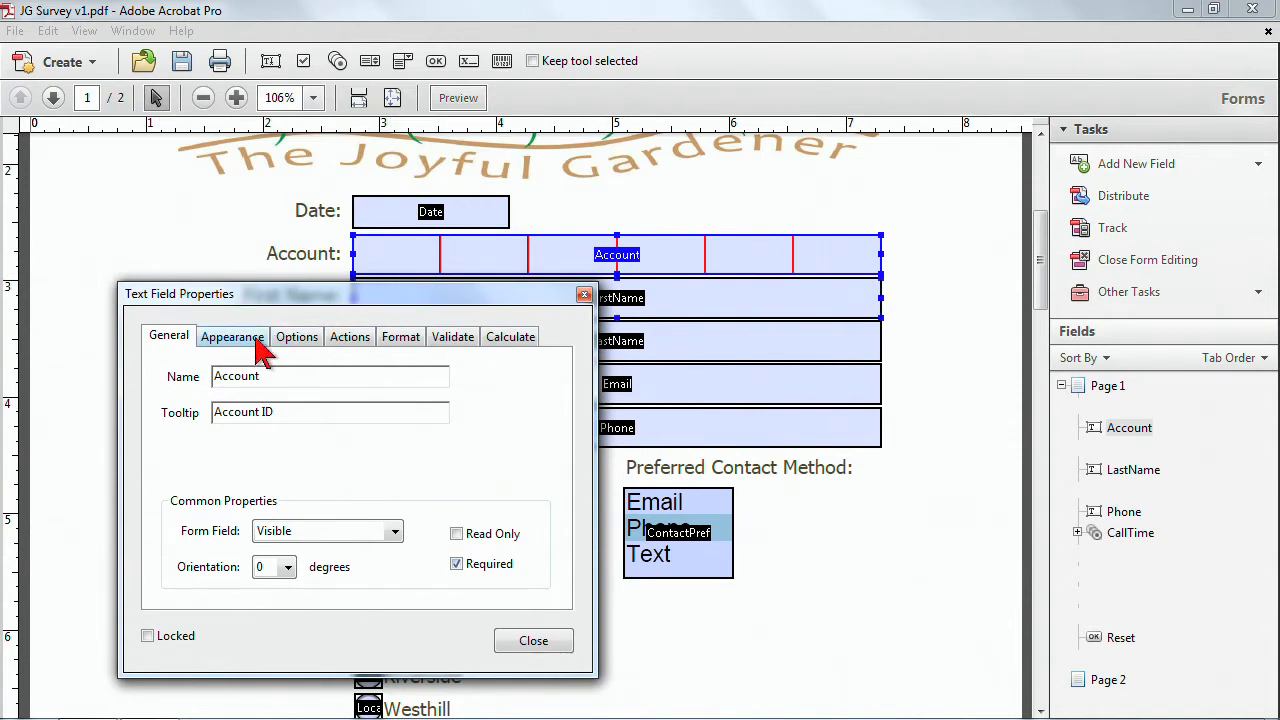
pyautogui.click(296, 337)
pyautogui.moveTo(336, 294); pyautogui.dragTo(286, 158)
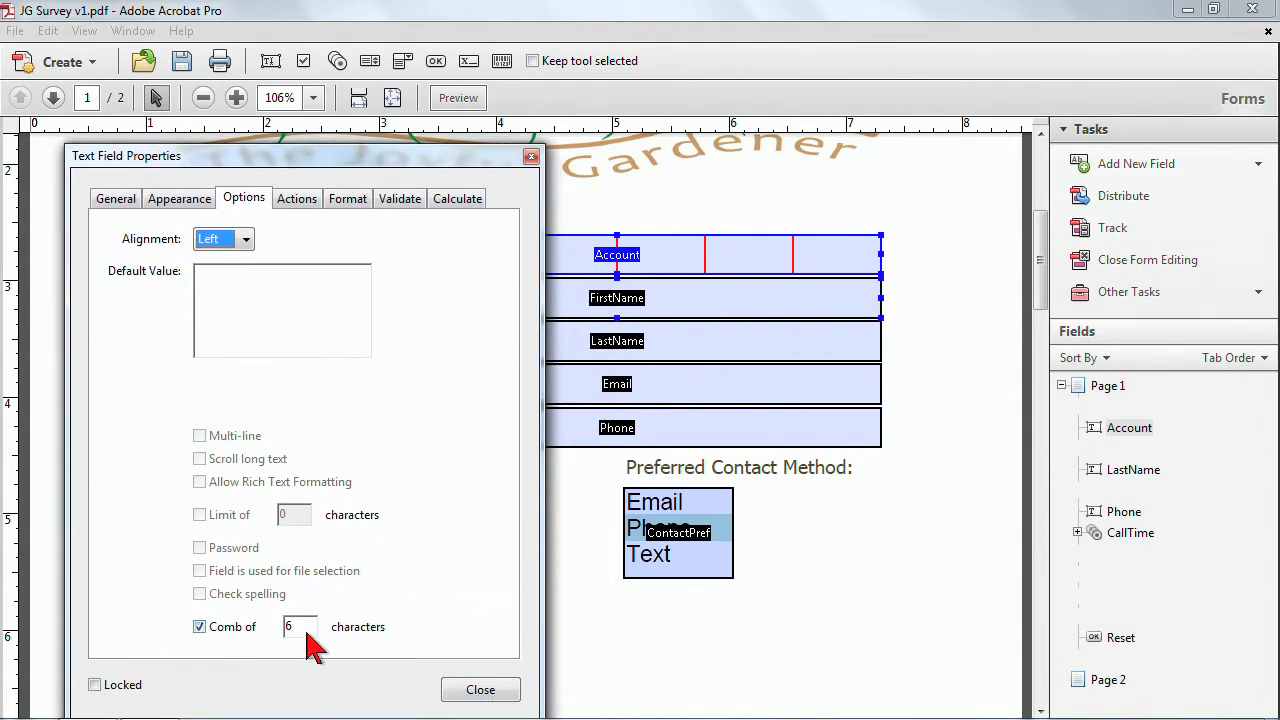
pyautogui.click(200, 628)
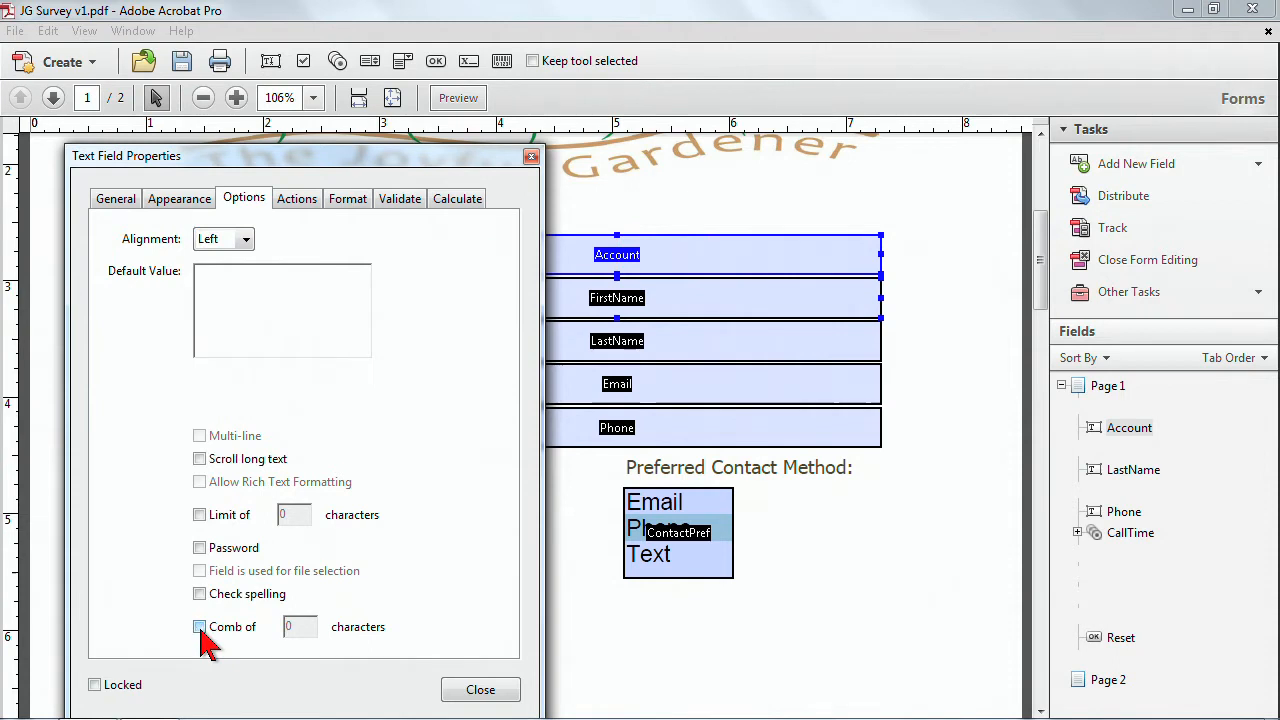
pyautogui.click(200, 628)
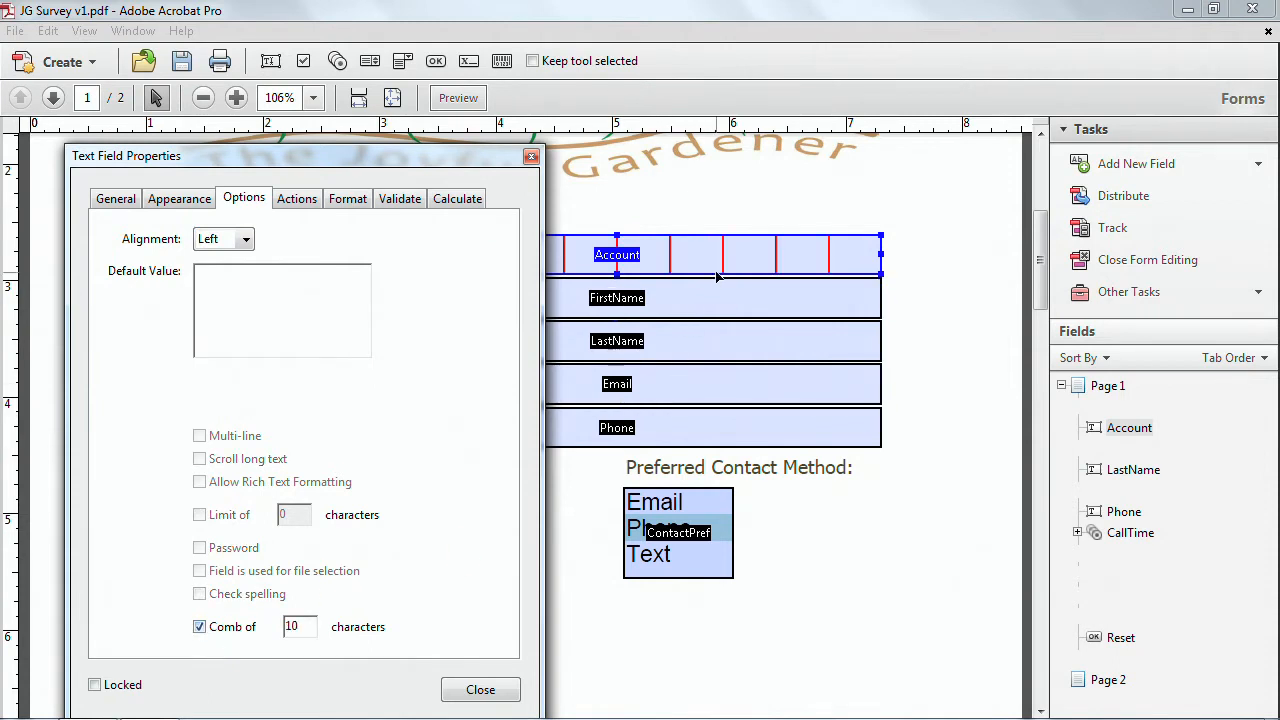
pyautogui.write('6')
pyautogui.click(470, 692)
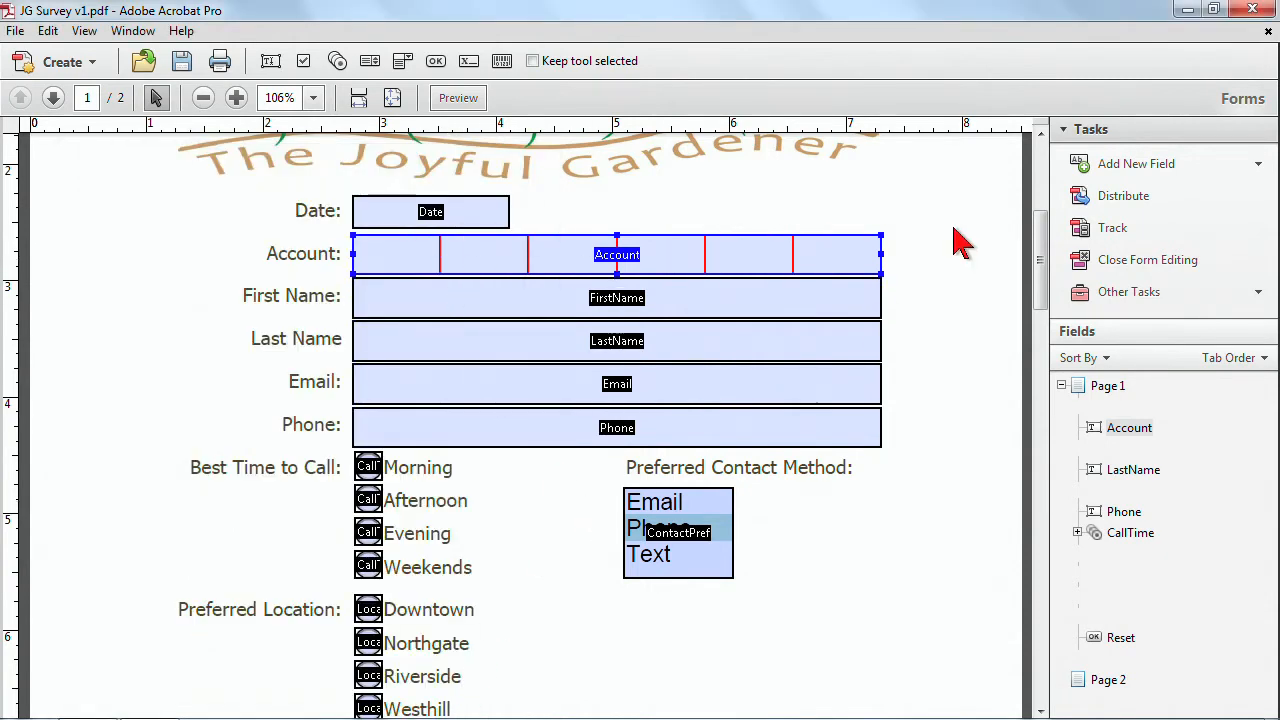
# Preview the form and test the Account field by entering digits, then return to editing.
pyautogui.click(478, 98)
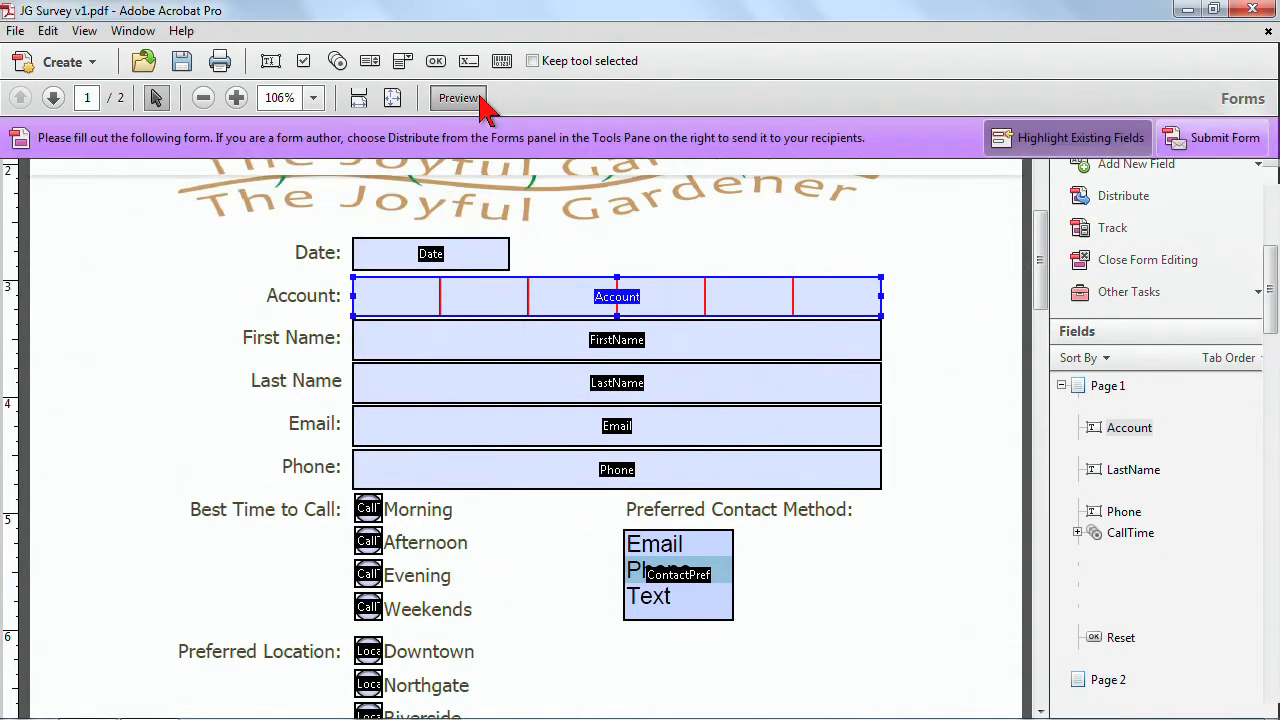
pyautogui.click(524, 281)
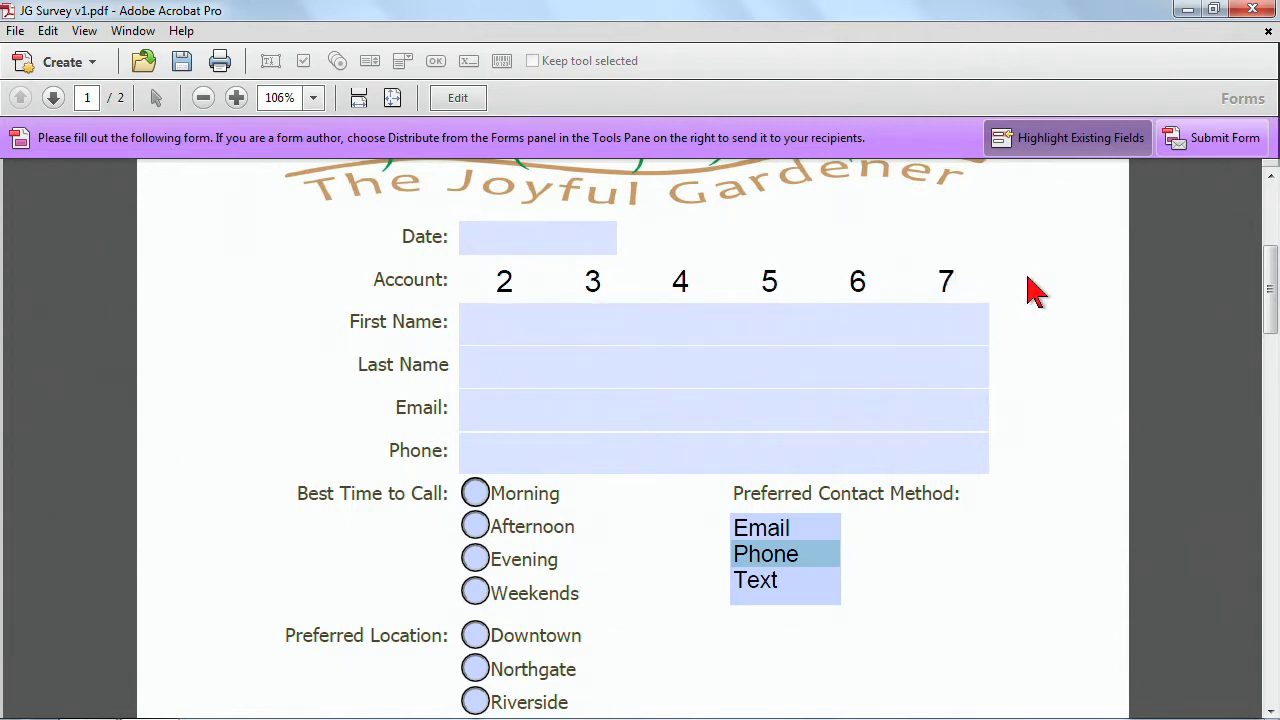
pyautogui.click(455, 100)
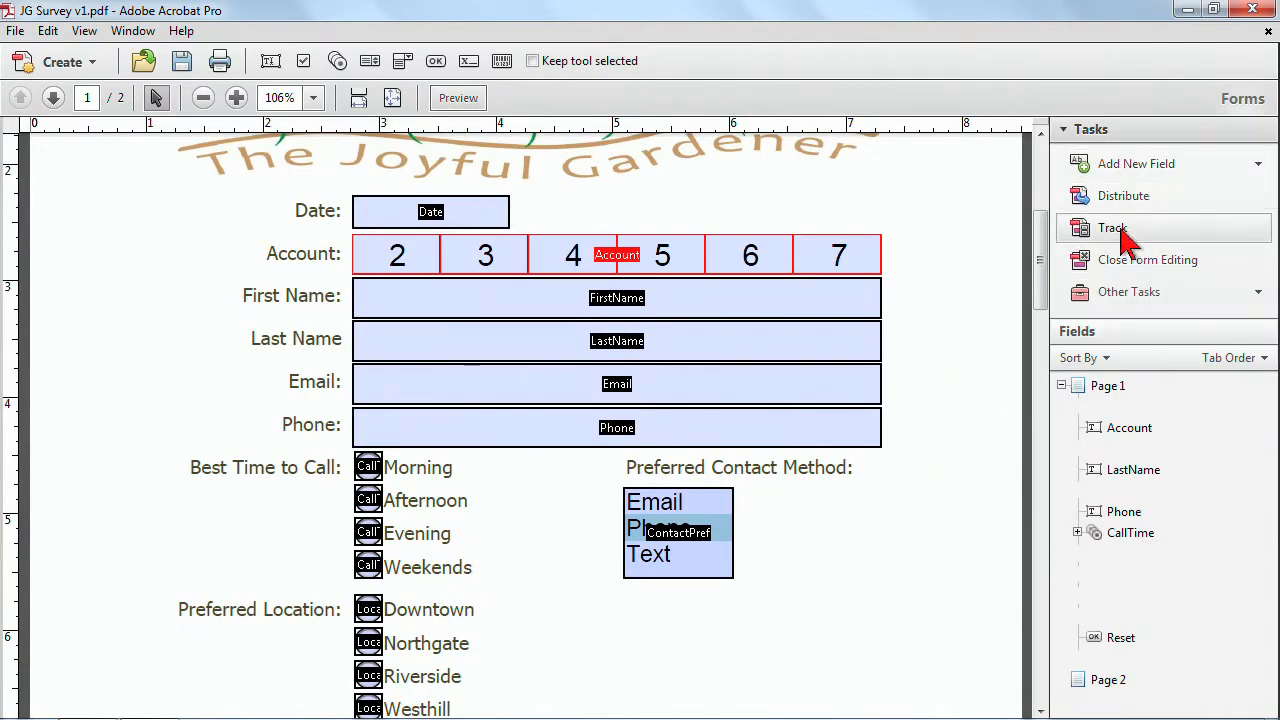
# Clear the form's test entries and deselect the Account field.
pyautogui.click(1256, 296)
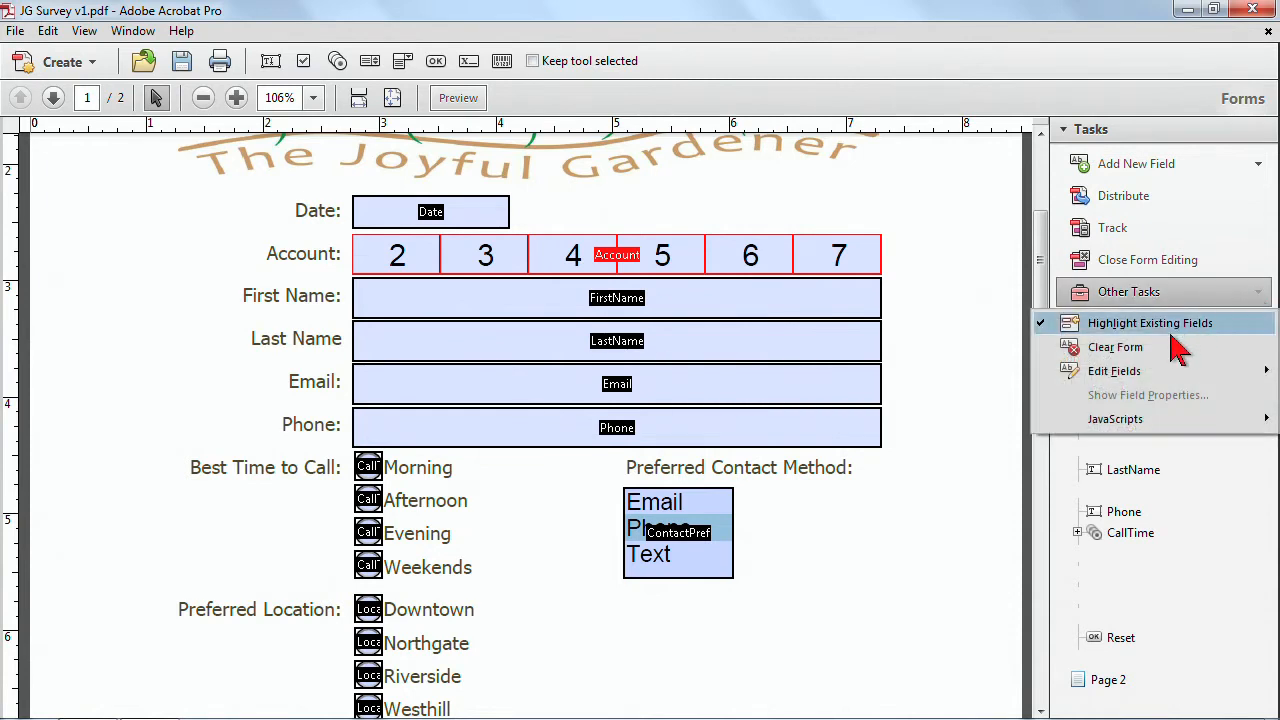
pyautogui.click(1169, 350)
pyautogui.click(398, 246)
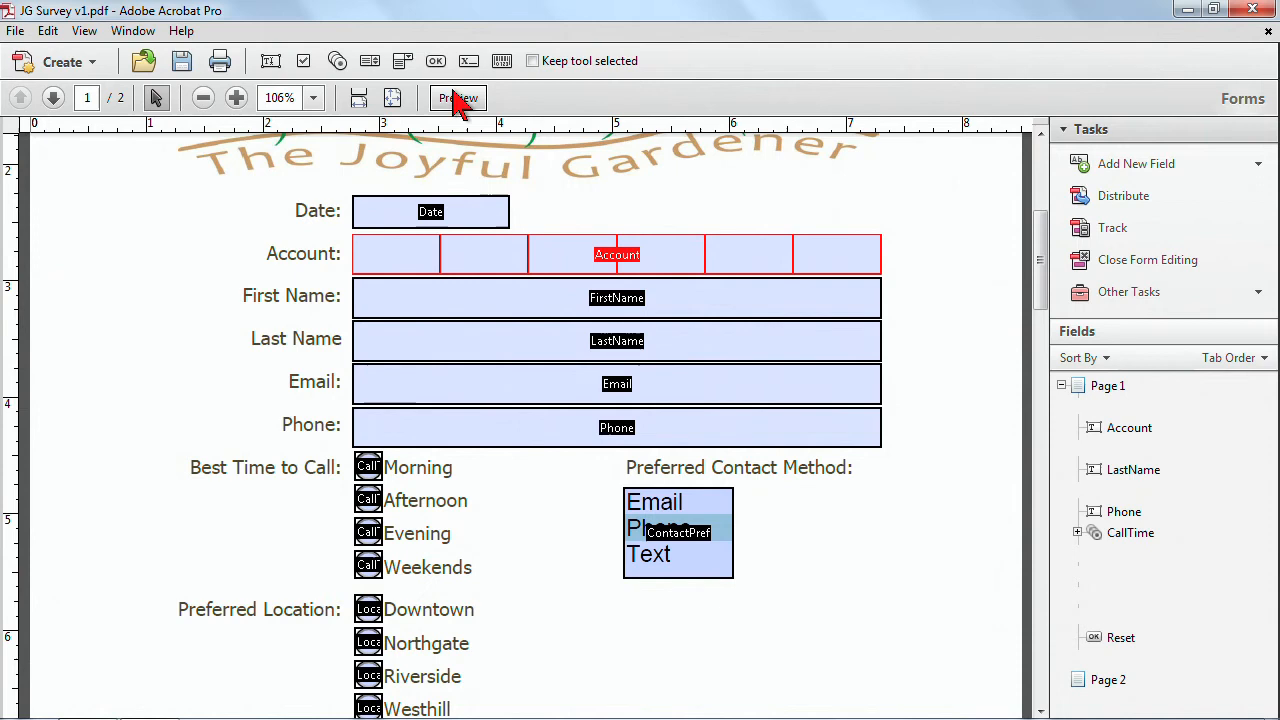
pyautogui.click(930, 272)
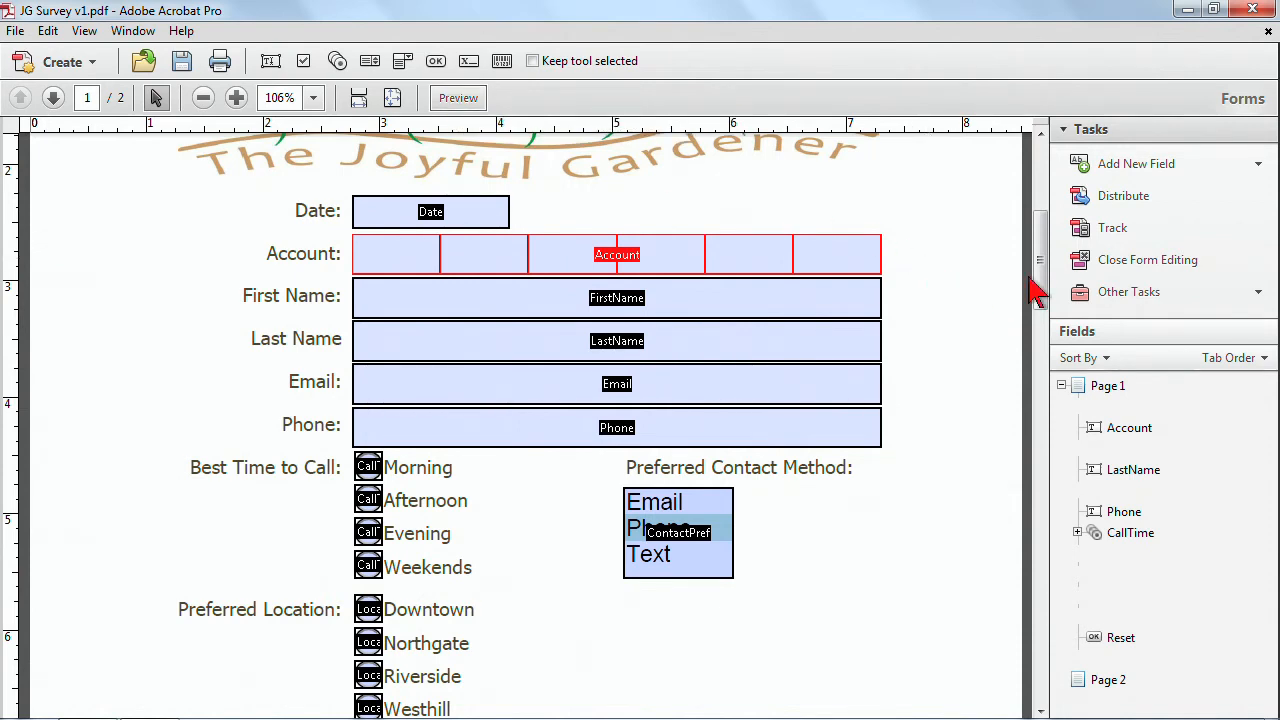
# Copy the Date, Account, FirstName and LastName fields from page 1.
pyautogui.click(392, 100)
pyautogui.moveTo(1045, 245); pyautogui.dragTo(995, 410)
pyautogui.scroll(5, 932, 460)
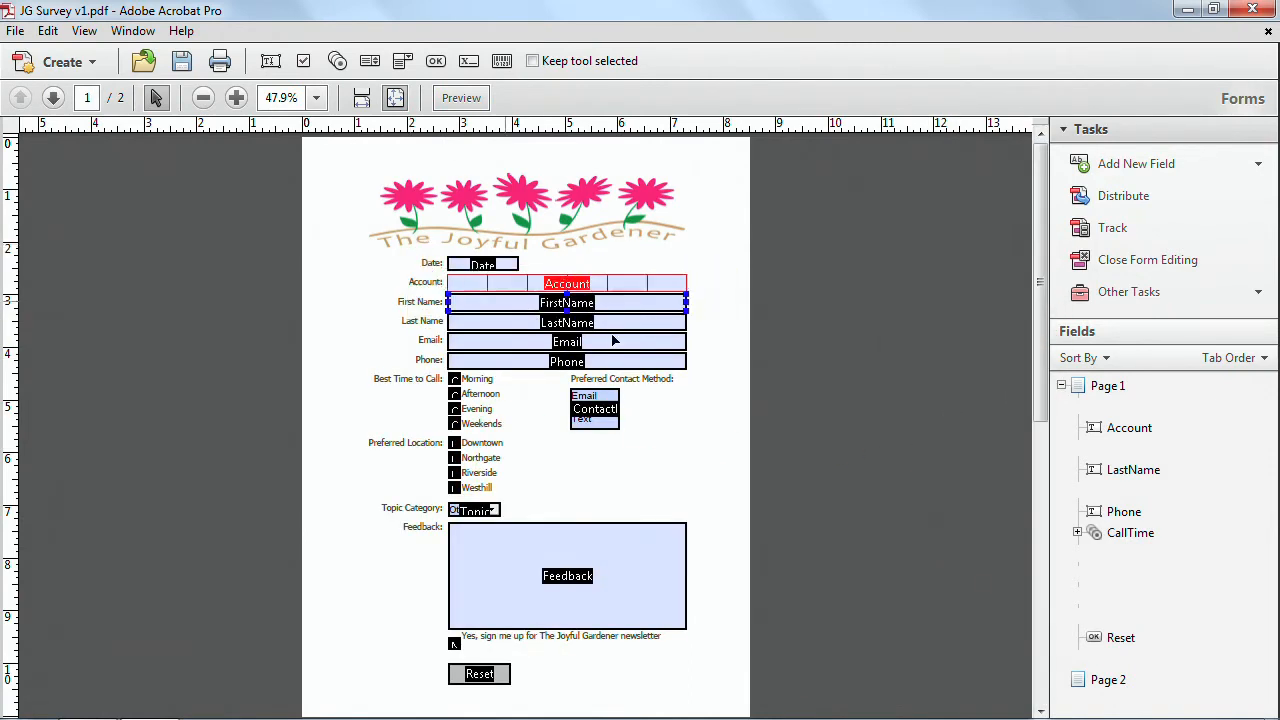
pyautogui.scroll(-3, 893, 403)
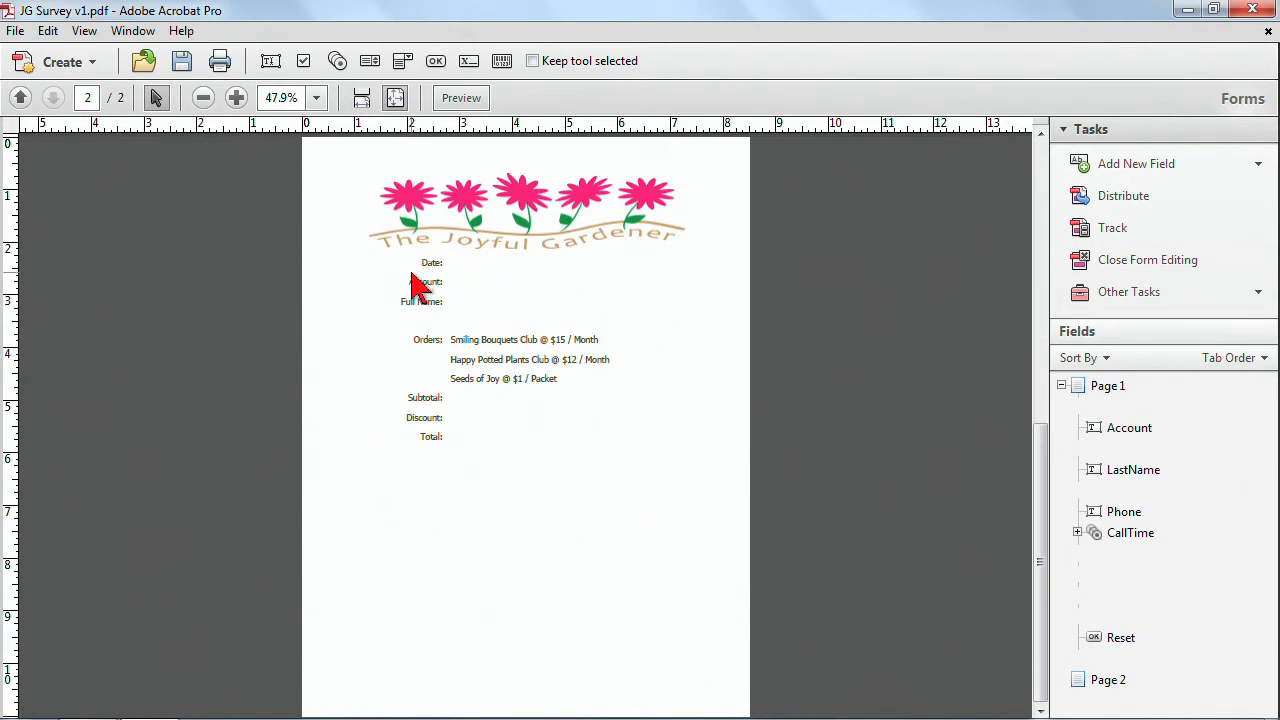
pyautogui.moveTo(1037, 390); pyautogui.dragTo(1032, 170)
pyautogui.moveTo(408, 234); pyautogui.dragTo(713, 333)
pyautogui.rightClick(646, 330)
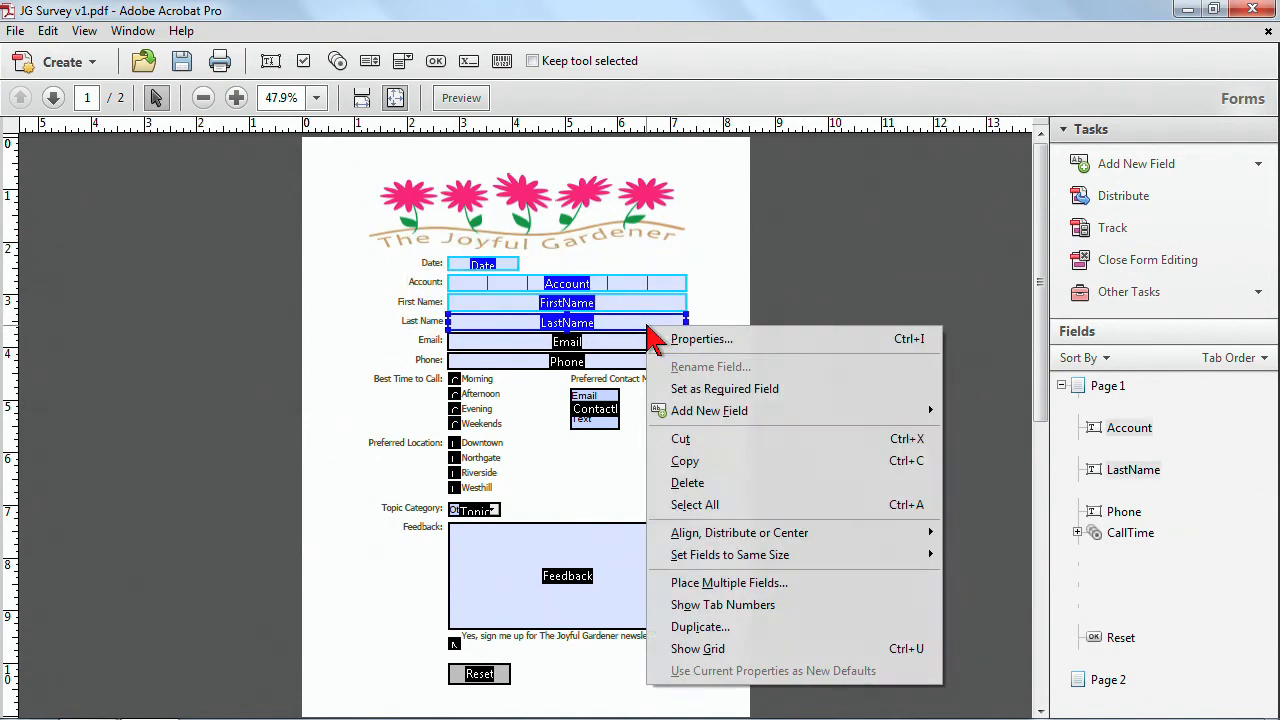
pyautogui.click(685, 461)
# Paste the copied fields onto page 2 and position them beside the Date, Account and Full Name labels.
pyautogui.press('pagedown')
pyautogui.rightClick(639, 430)
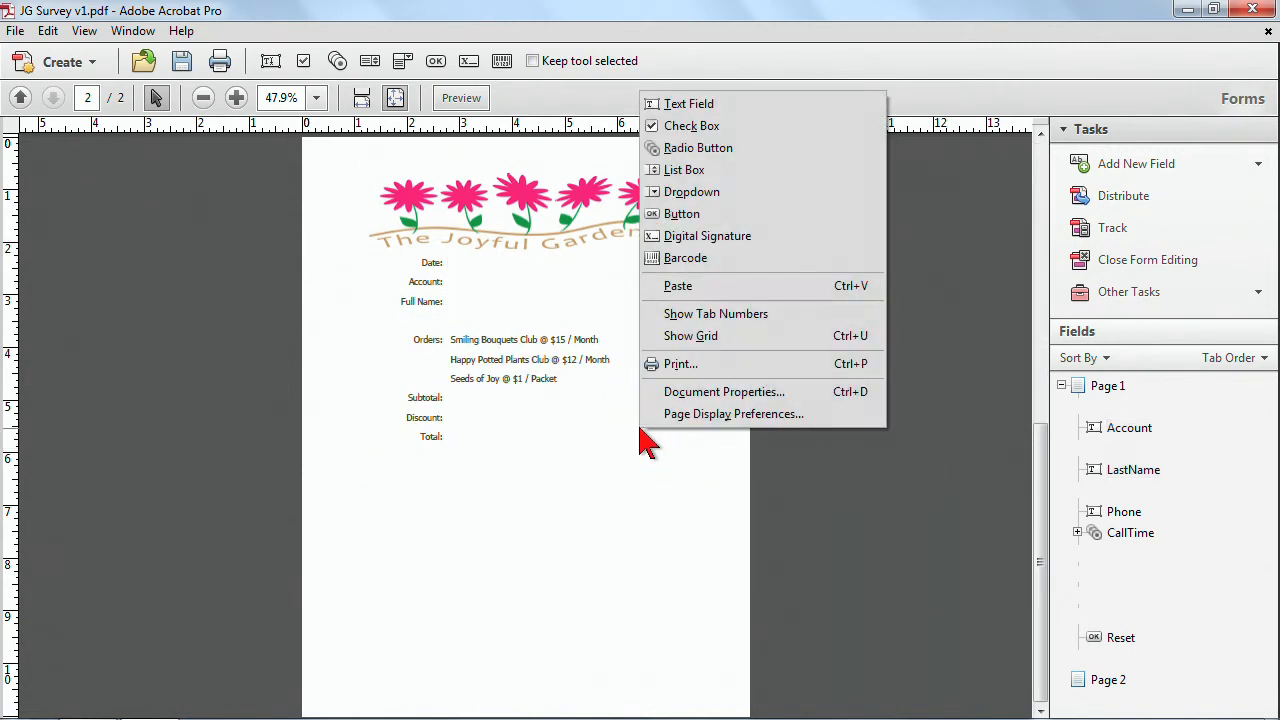
pyautogui.click(546, 376)
pyautogui.rightClick(576, 462)
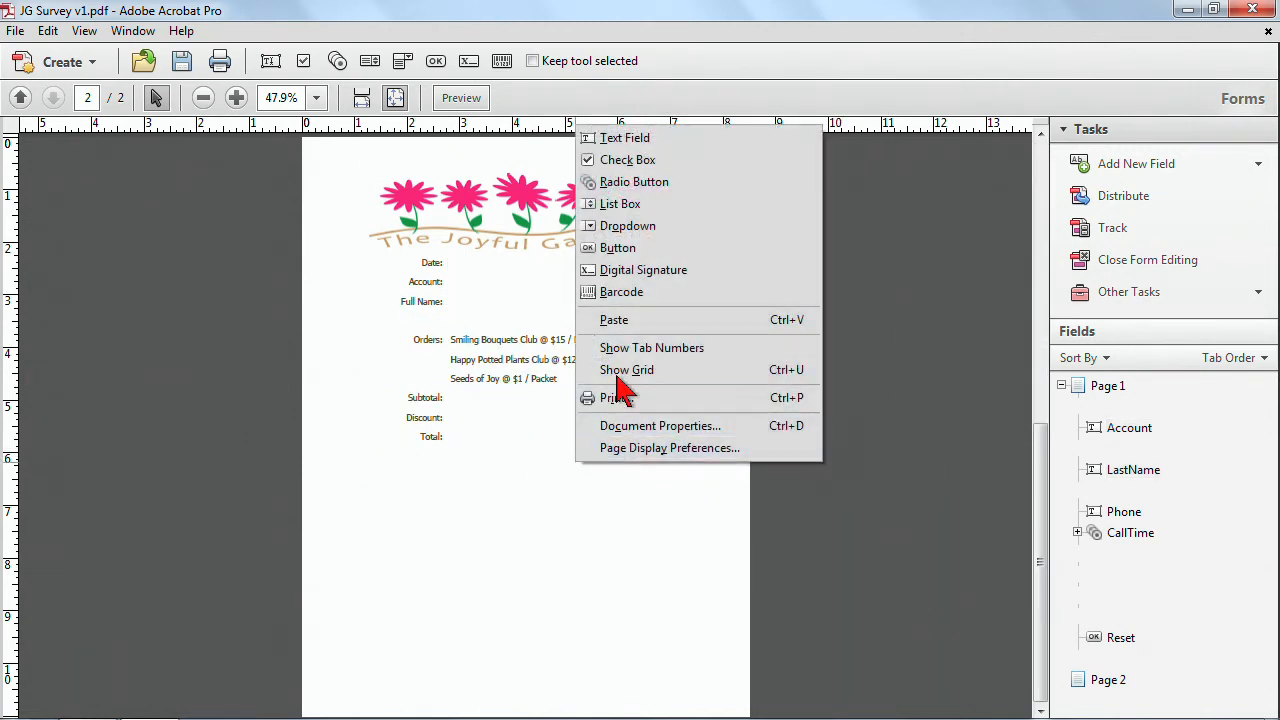
pyautogui.click(614, 320)
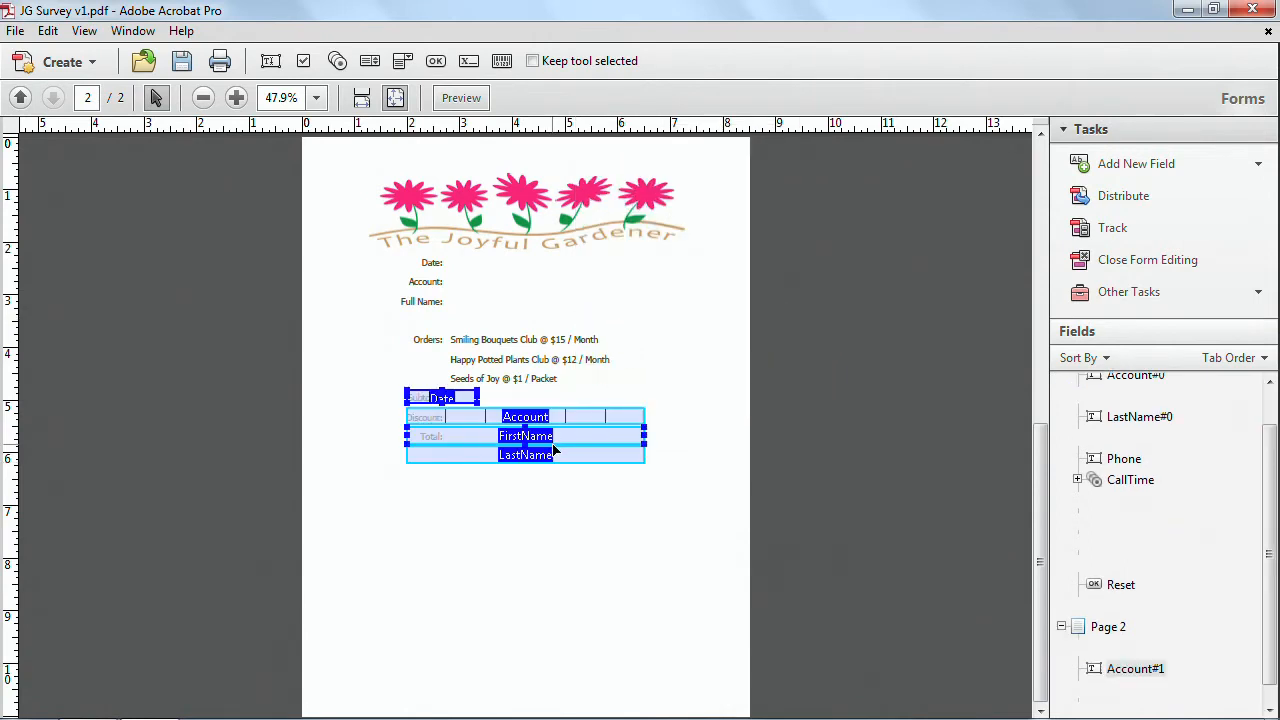
pyautogui.moveTo(574, 461); pyautogui.dragTo(616, 325)
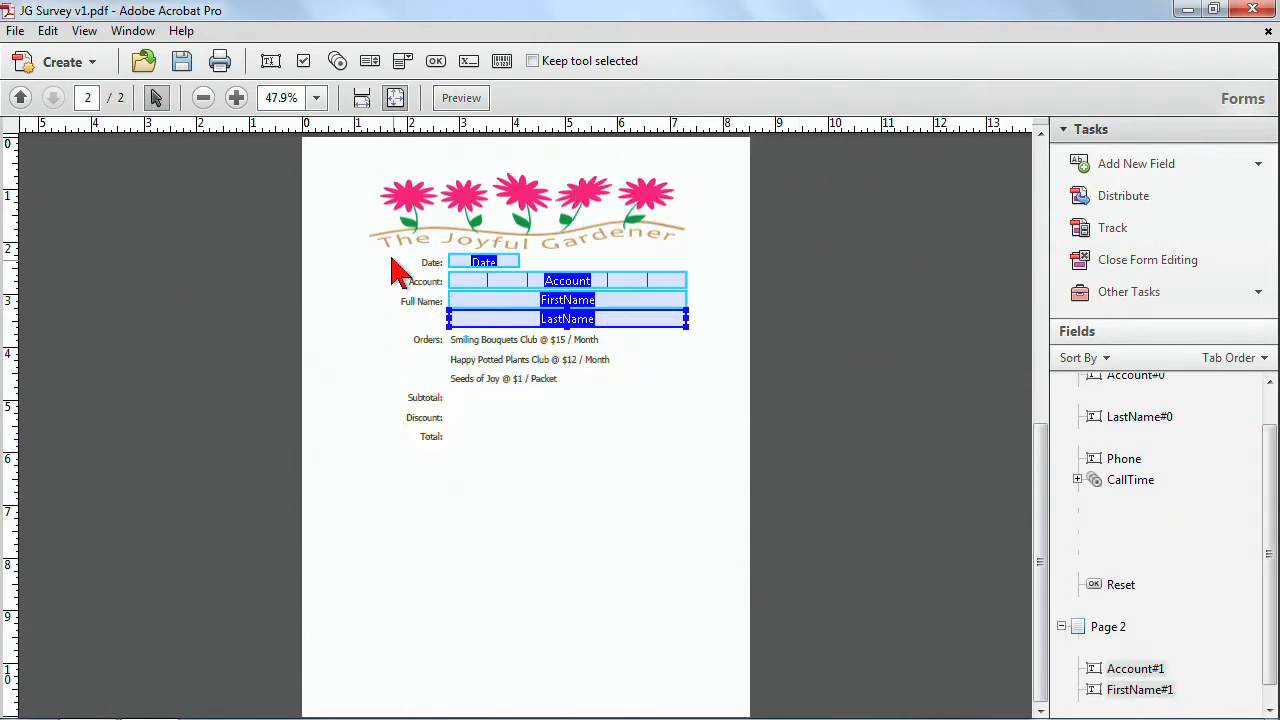
# Inspect the pasted fields on page 2, including the Date field's general properties.
pyautogui.moveTo(784, 378); pyautogui.dragTo(784, 378)
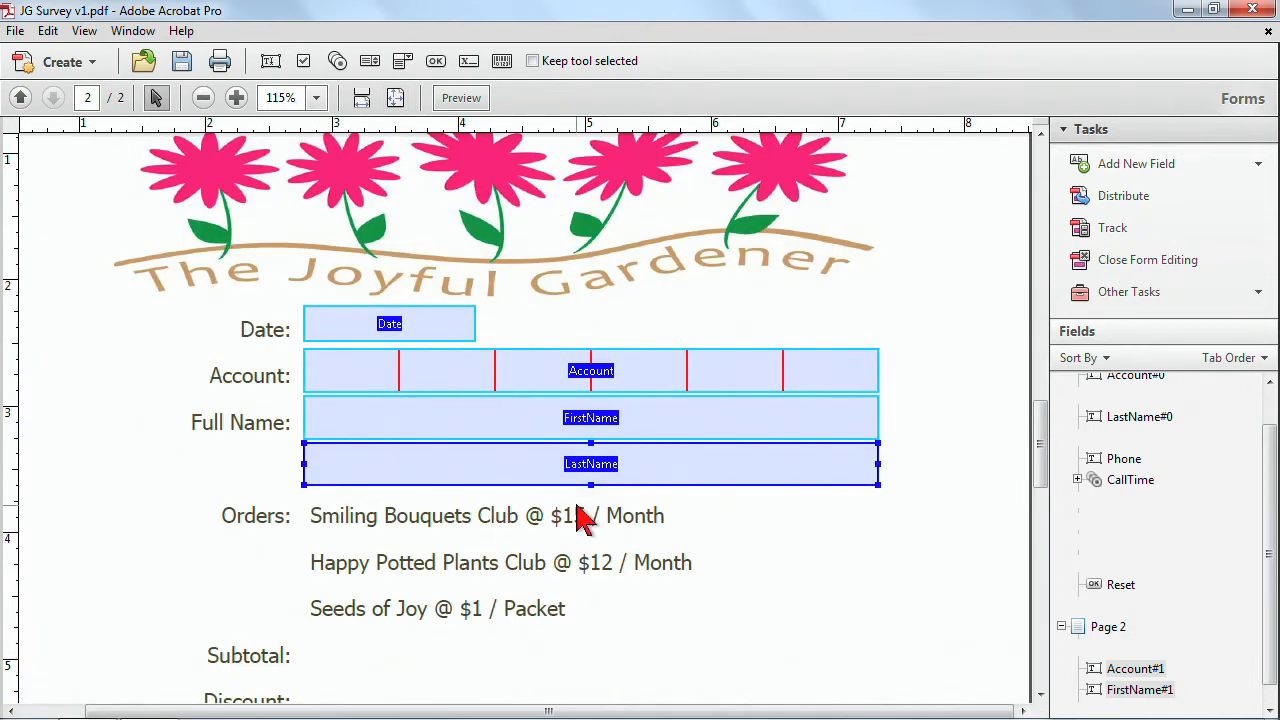
pyautogui.click(686, 314)
pyautogui.click(417, 328)
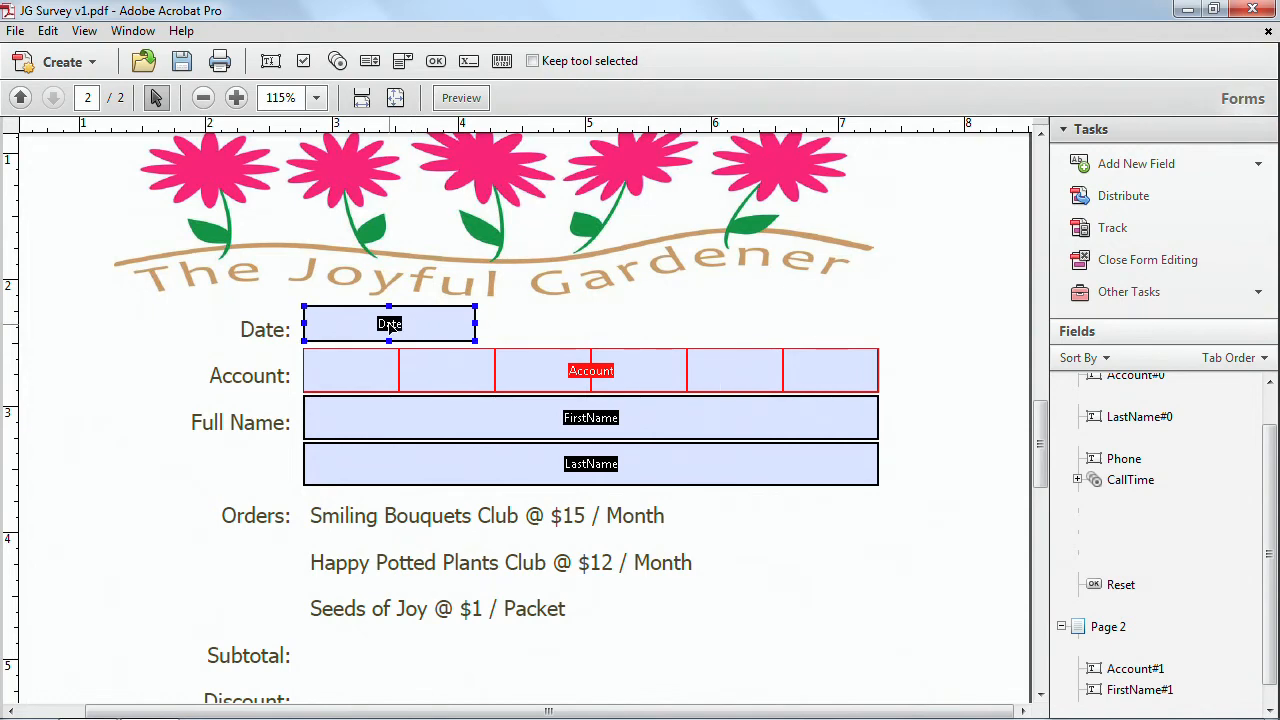
pyautogui.click(594, 370)
pyautogui.click(606, 425)
pyautogui.click(427, 327)
pyautogui.click(427, 328)
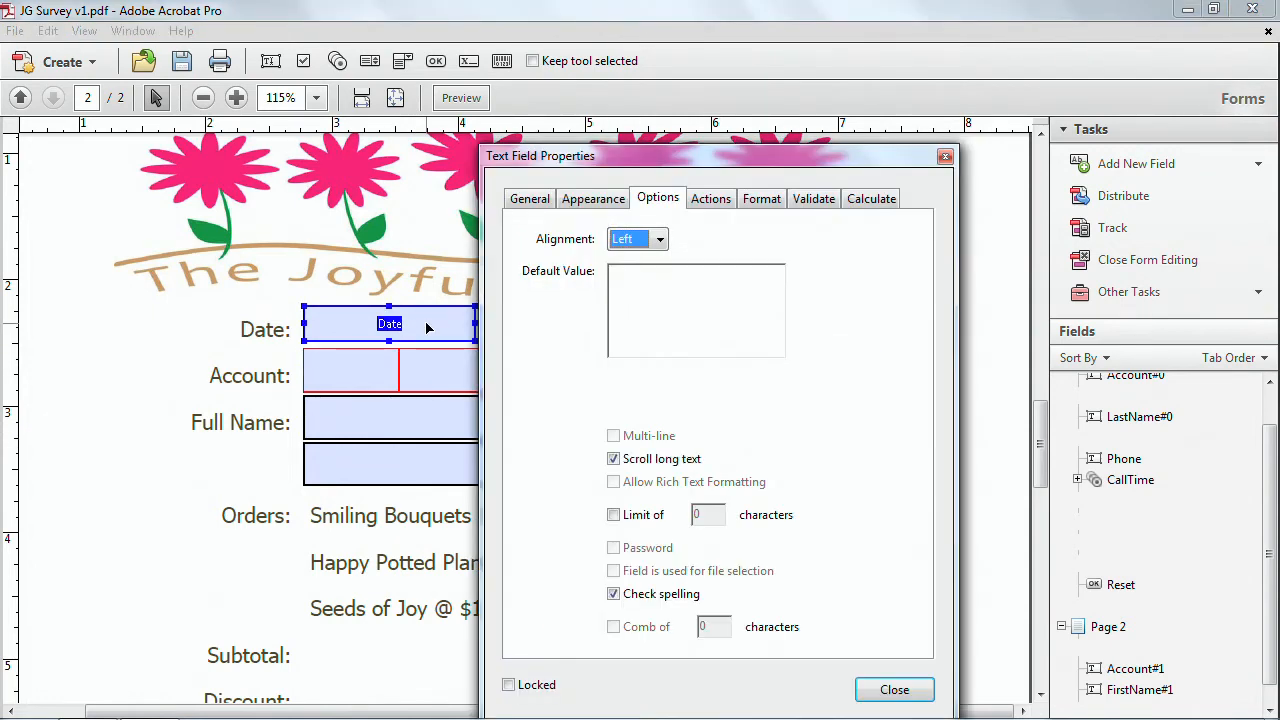
pyautogui.click(530, 198)
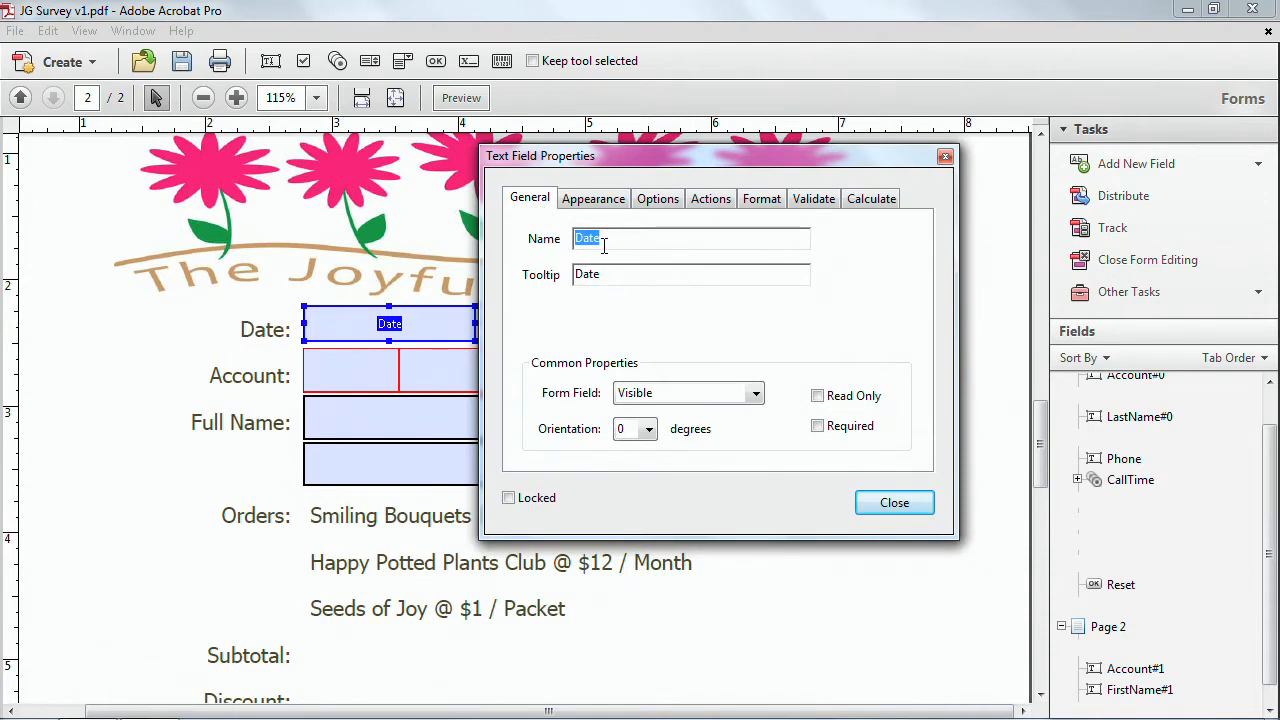
pyautogui.click(889, 507)
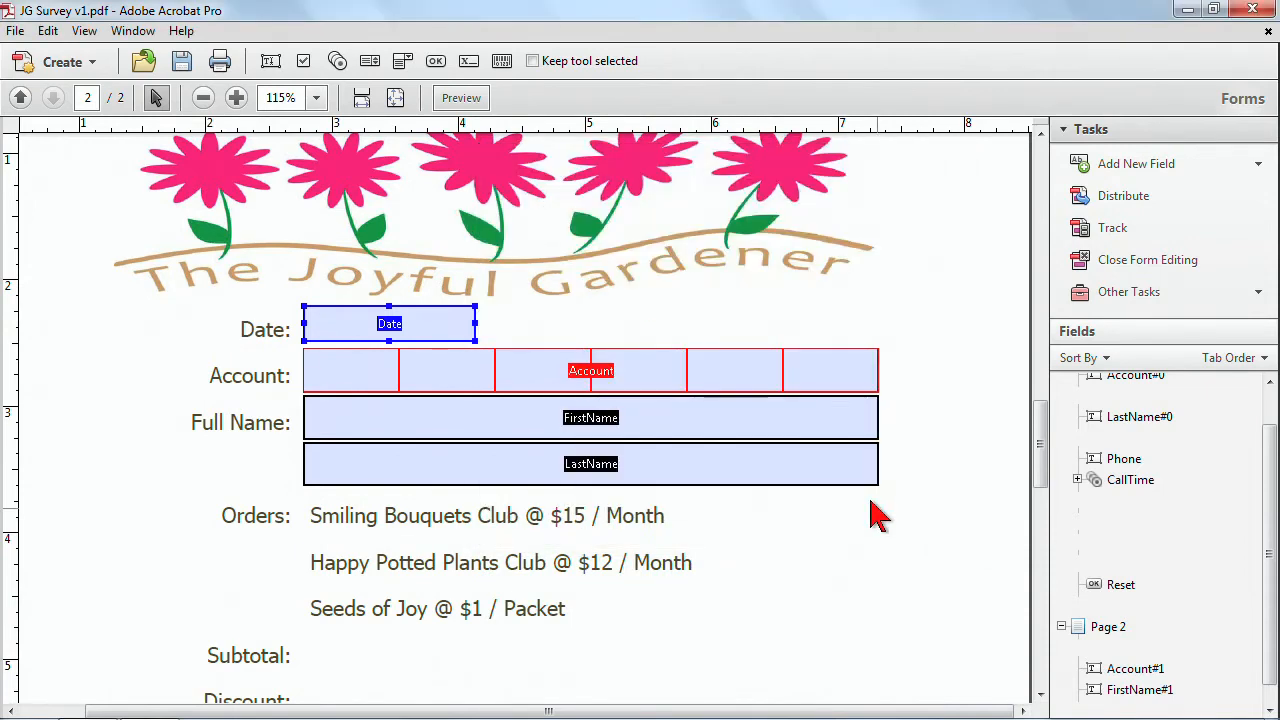
# Preview page 2's form and try the Date field.
pyautogui.click(459, 98)
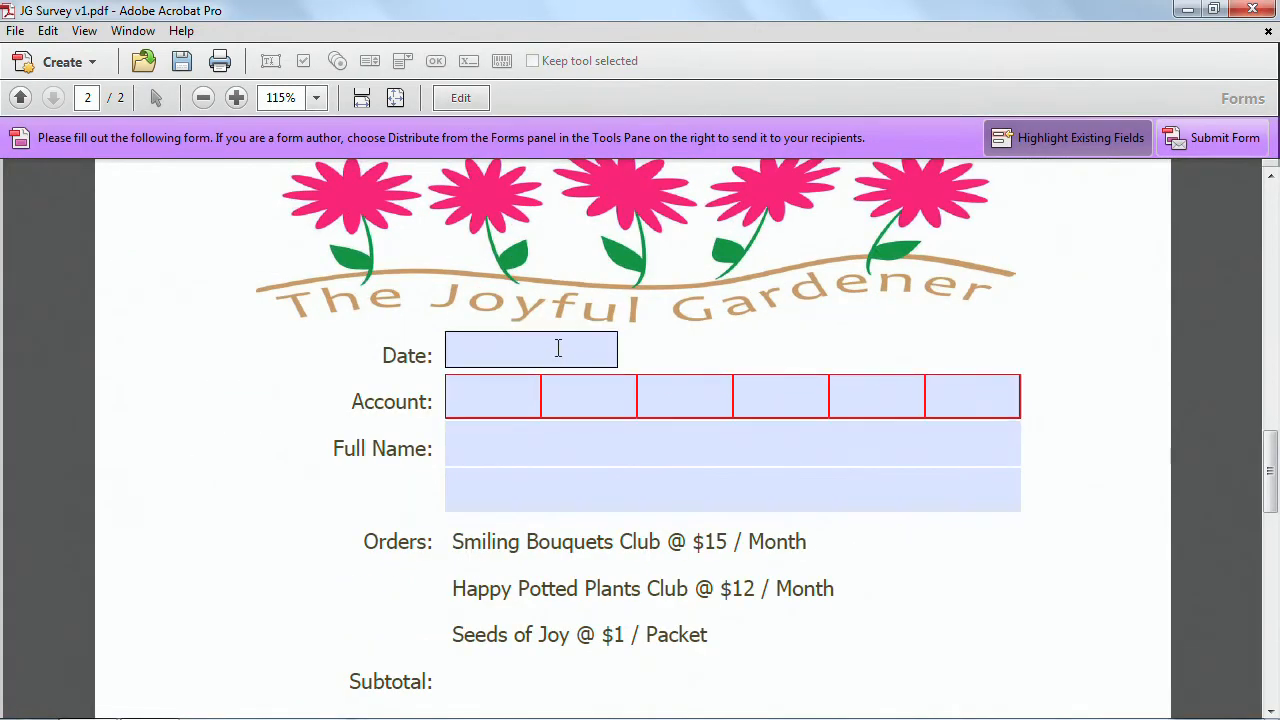
pyautogui.click(555, 355)
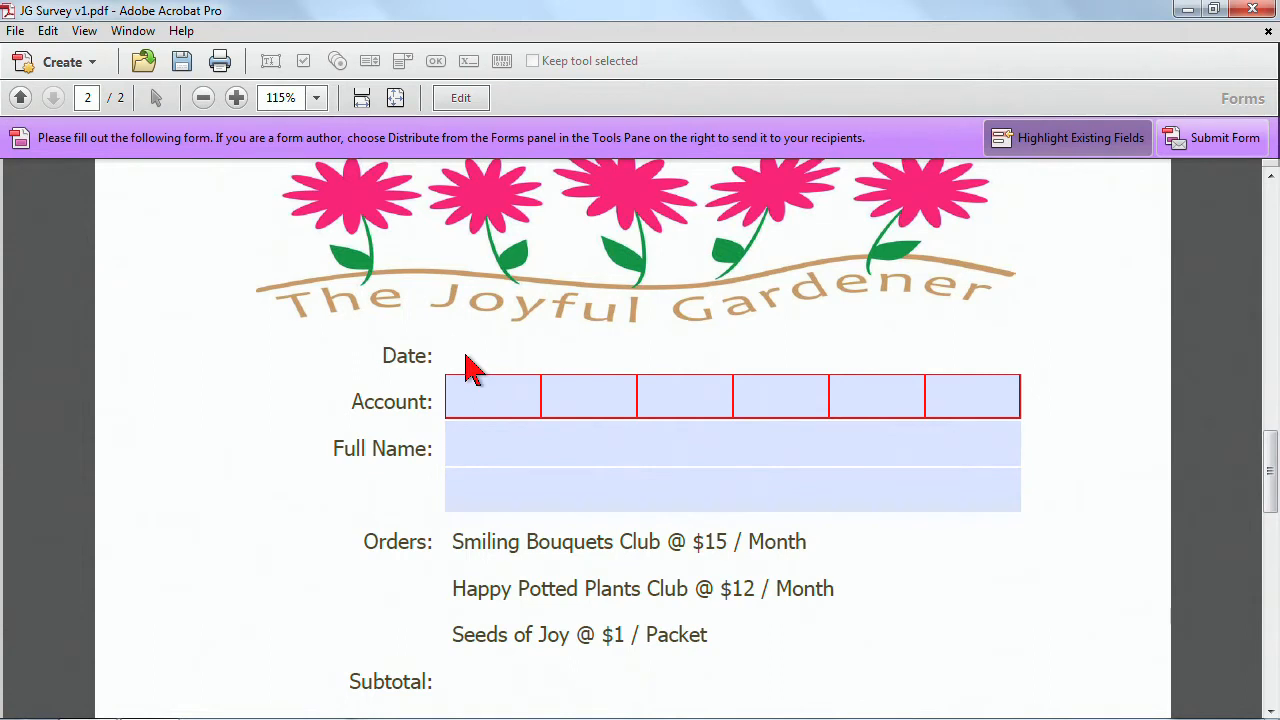
# Test page 2's form by entering a date, account number 123456 and a first name in the Date, Account and Full Name fields.
pyautogui.write('5/6')
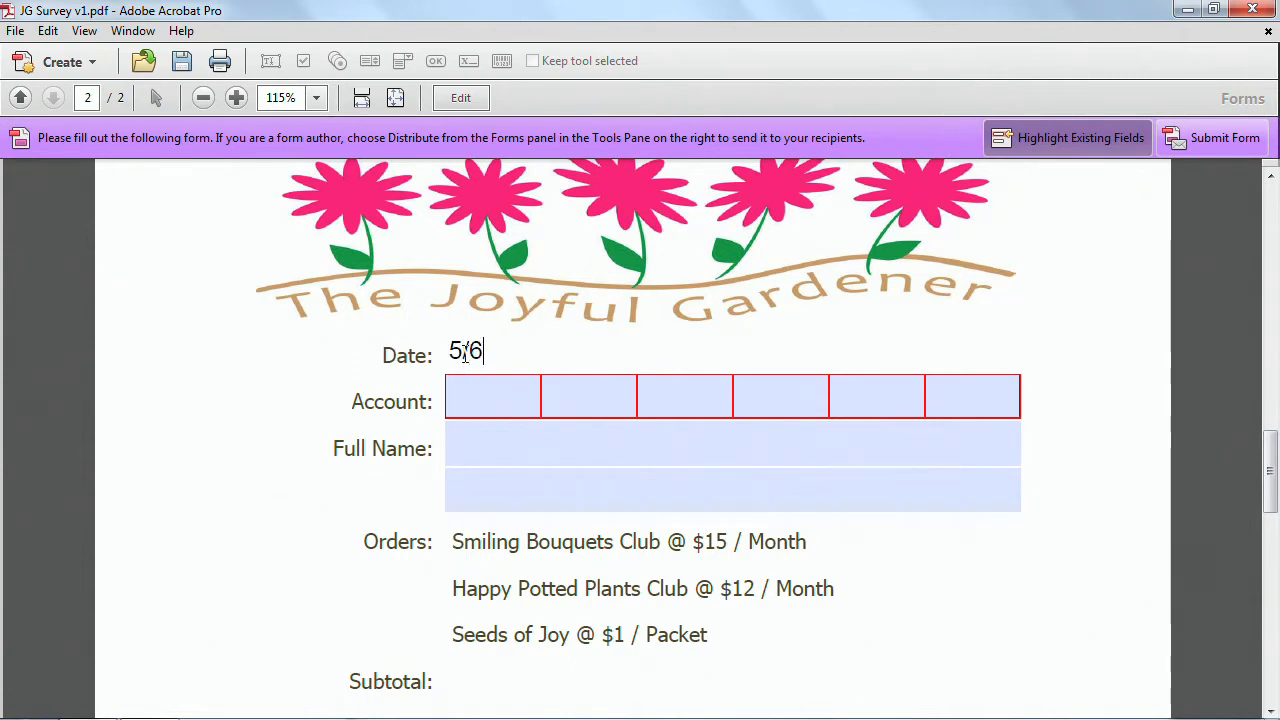
pyautogui.click(484, 382)
pyautogui.write('123456')
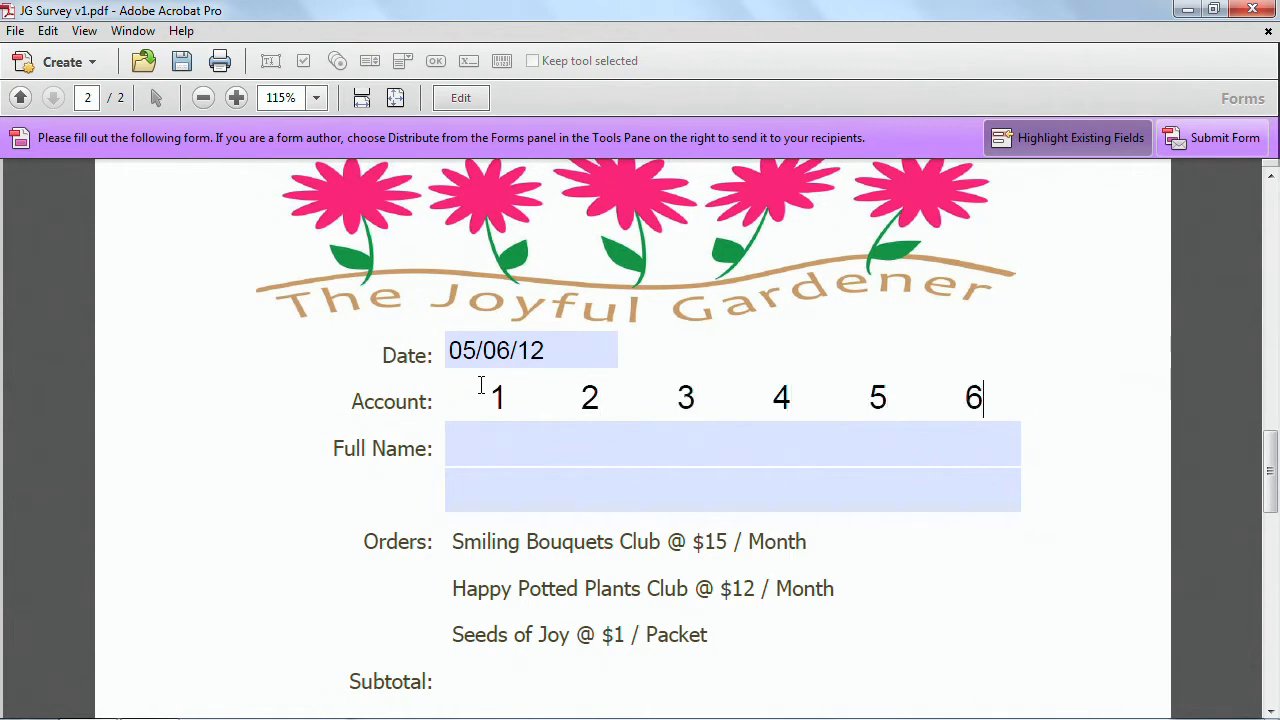
pyautogui.click(491, 449)
pyautogui.write('DSar')
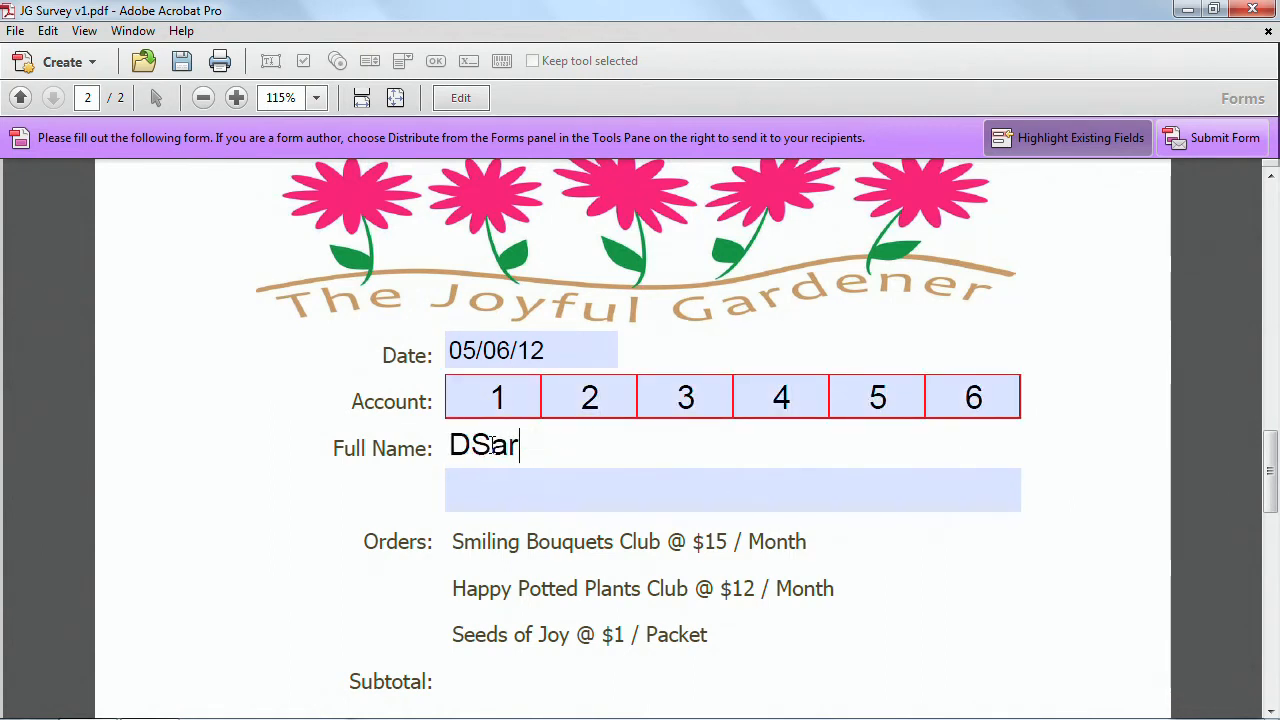
pyautogui.press('BackSpace')
pyautogui.press('BackSpace')
pyautogui.press('BackSpace')
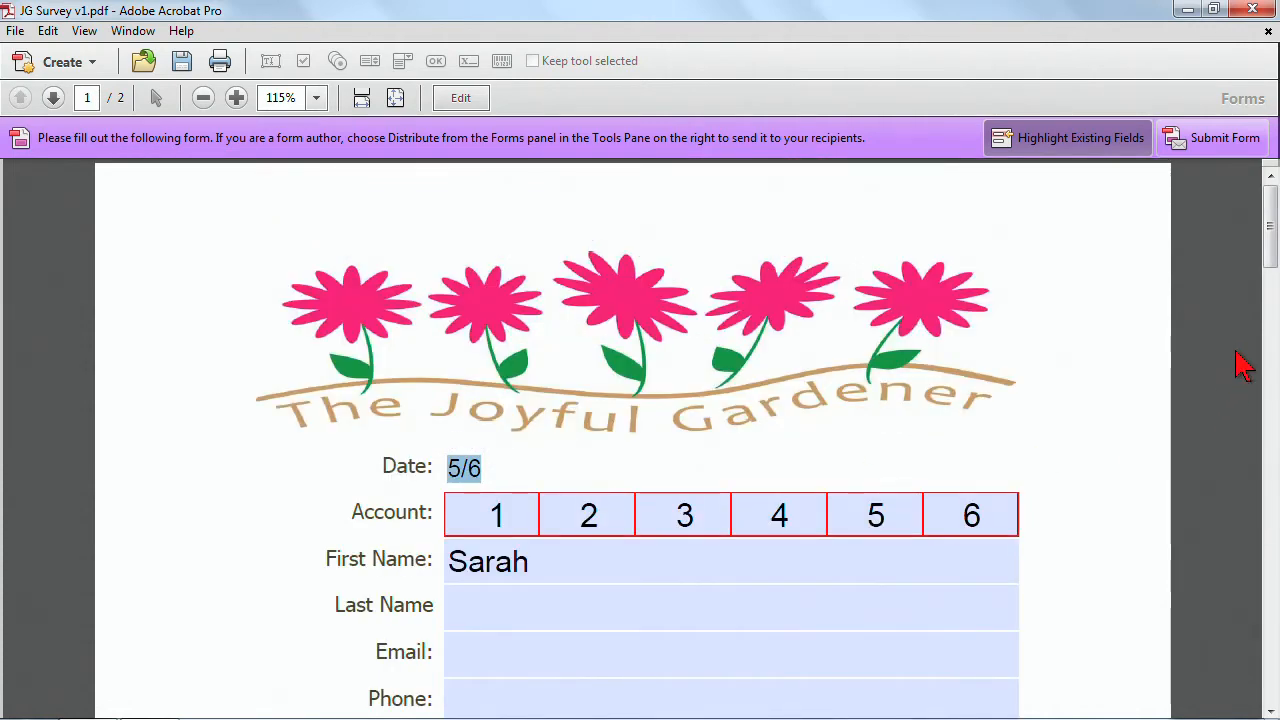
# Compare the filled-in fields on pages 1 and 2 at different zoom levels.
pyautogui.moveTo(1268, 258); pyautogui.dragTo(1274, 363)
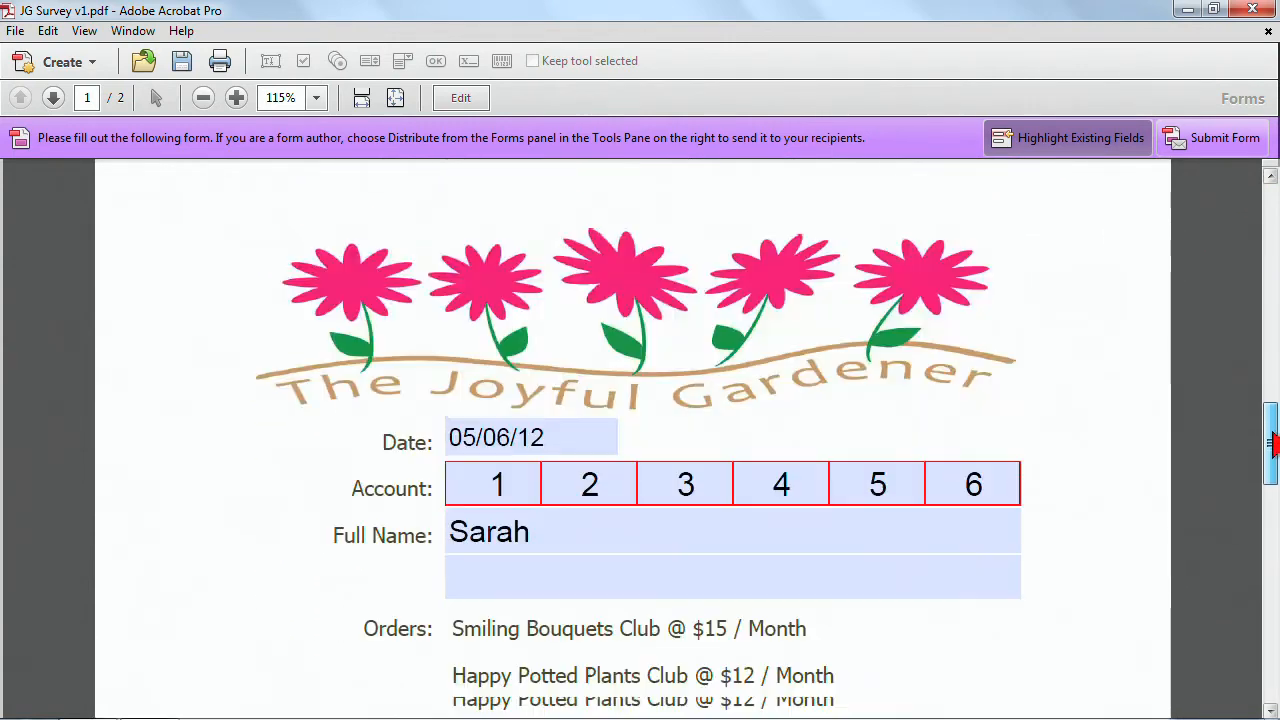
pyautogui.moveTo(1272, 440); pyautogui.dragTo(1272, 466)
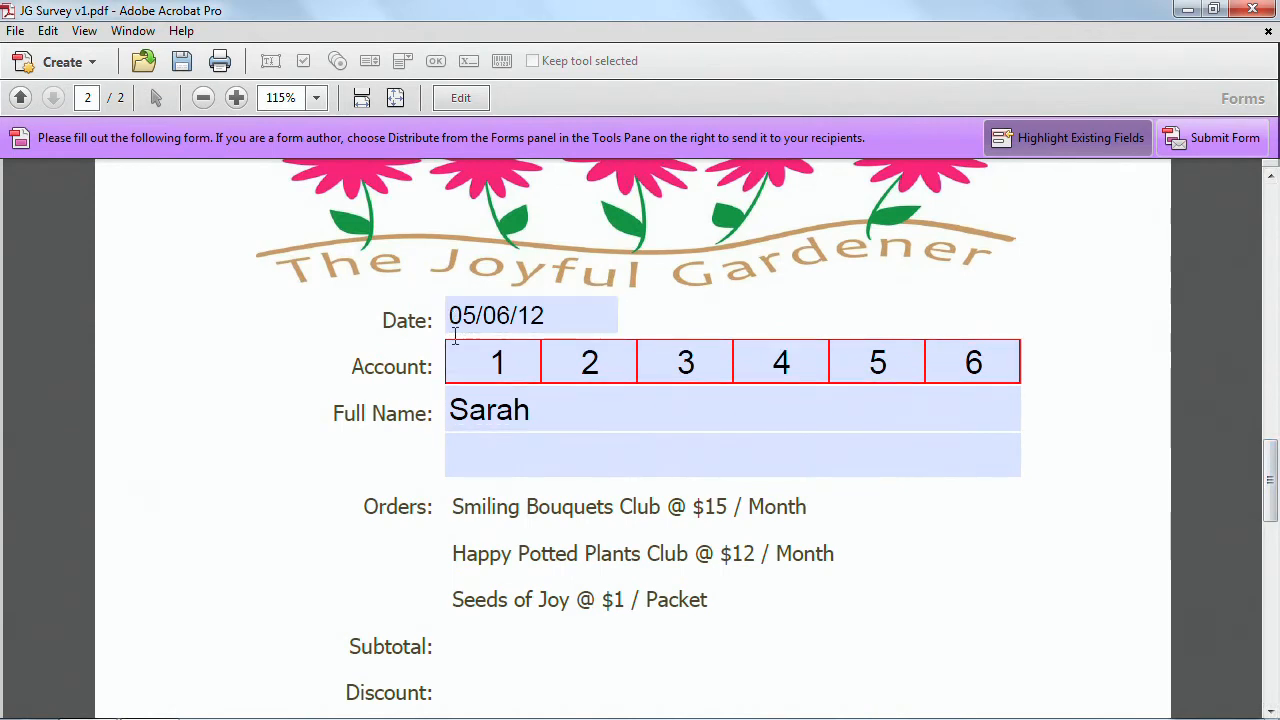
pyautogui.moveTo(1272, 468); pyautogui.dragTo(1189, 434)
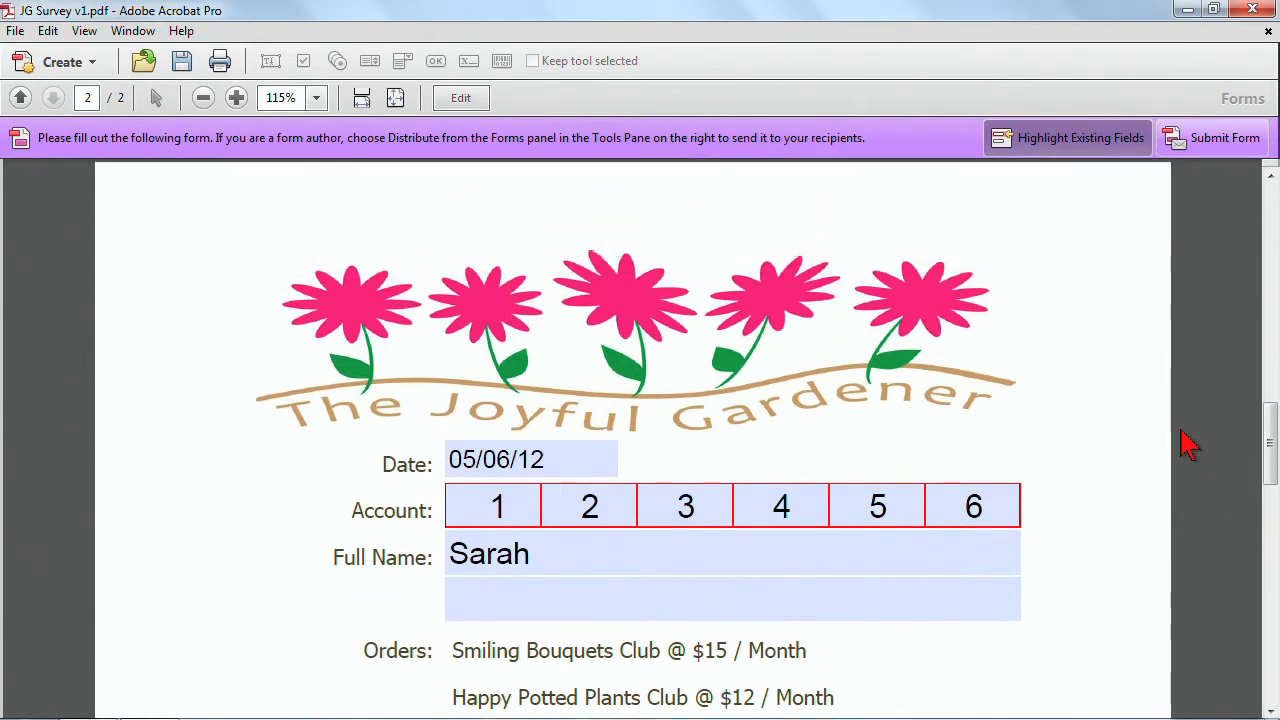
pyautogui.click(363, 101)
pyautogui.click(203, 97)
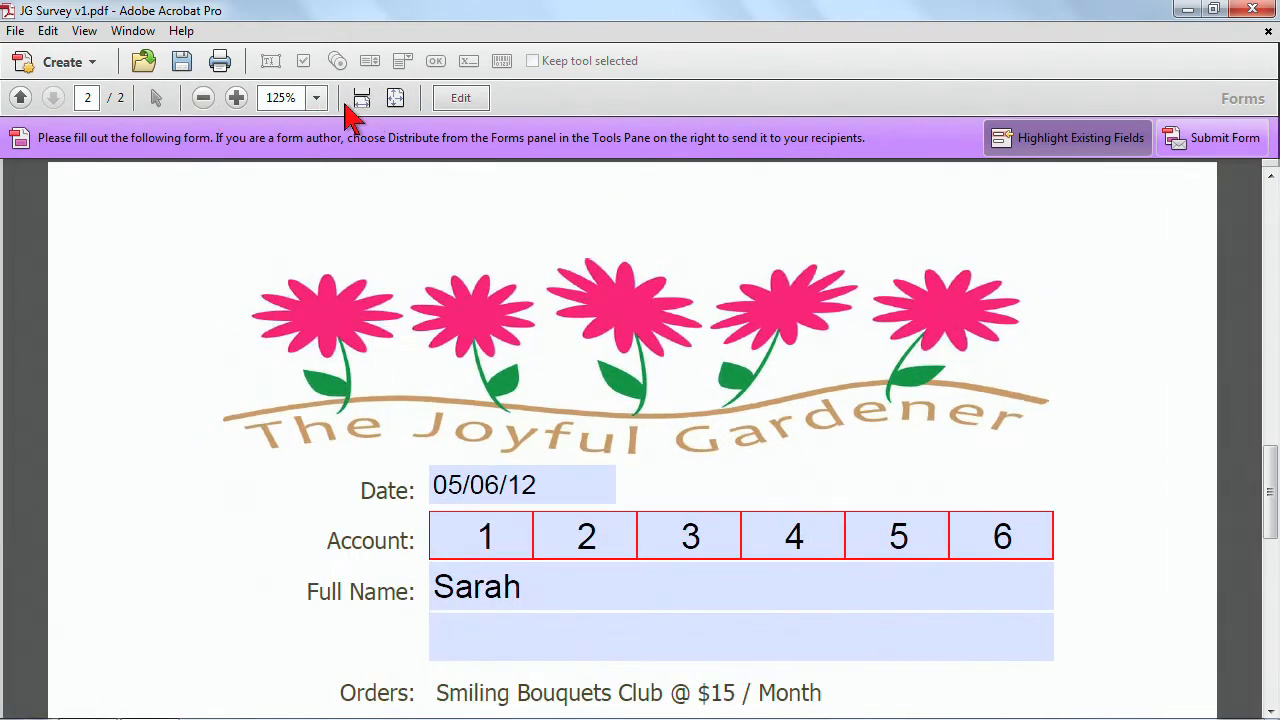
pyautogui.click(395, 97)
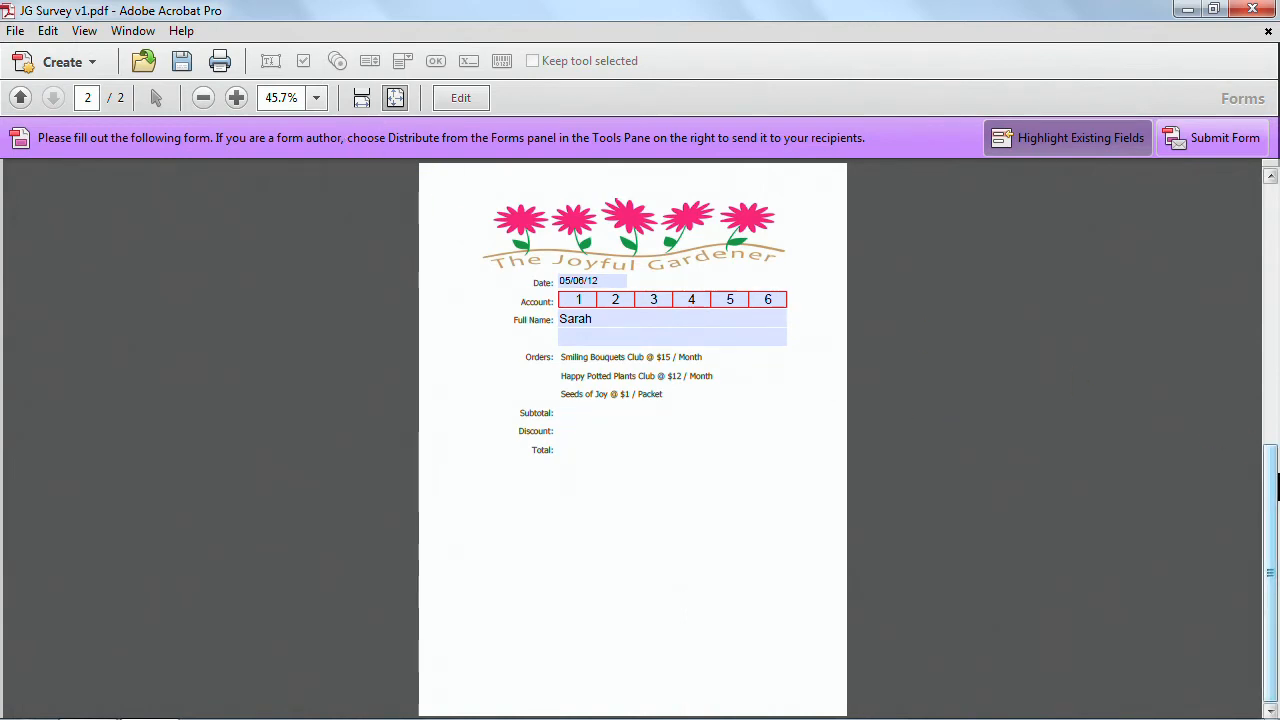
pyautogui.moveTo(1273, 497); pyautogui.dragTo(1273, 235)
pyautogui.click(581, 338)
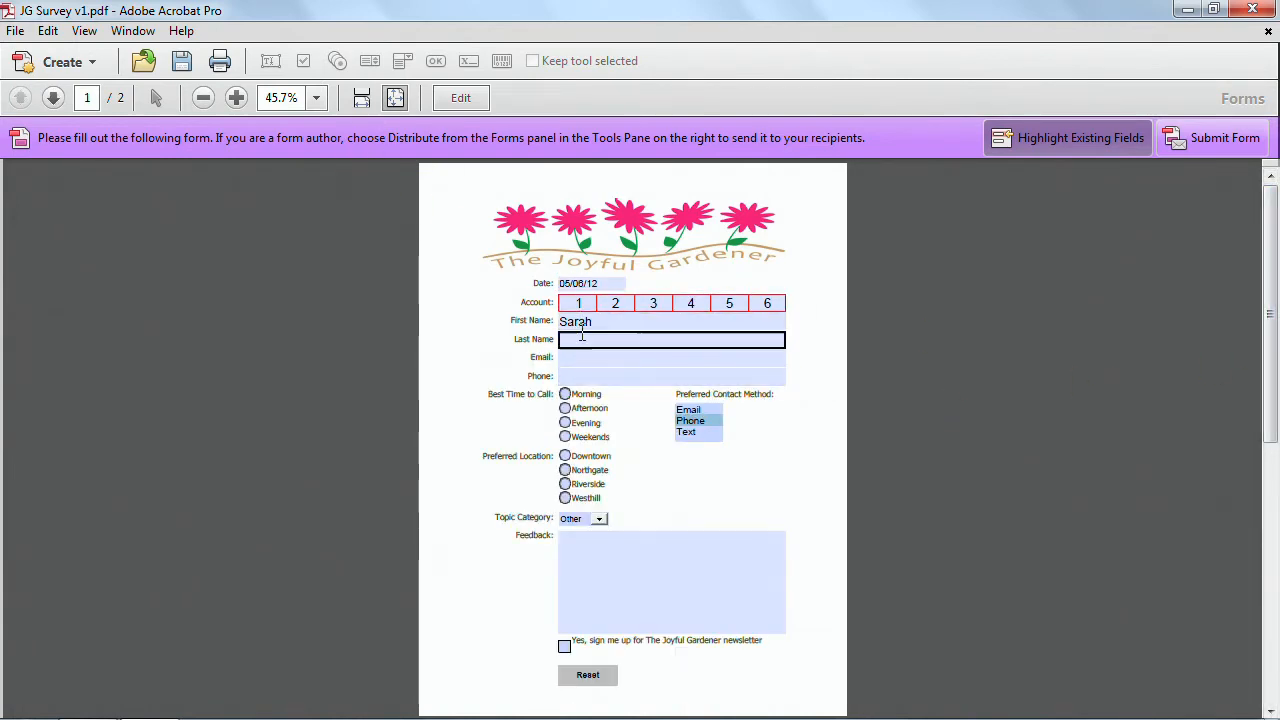
# Return to form editing on page 2 and shorten the FirstName field to about half its width.
pyautogui.click(461, 100)
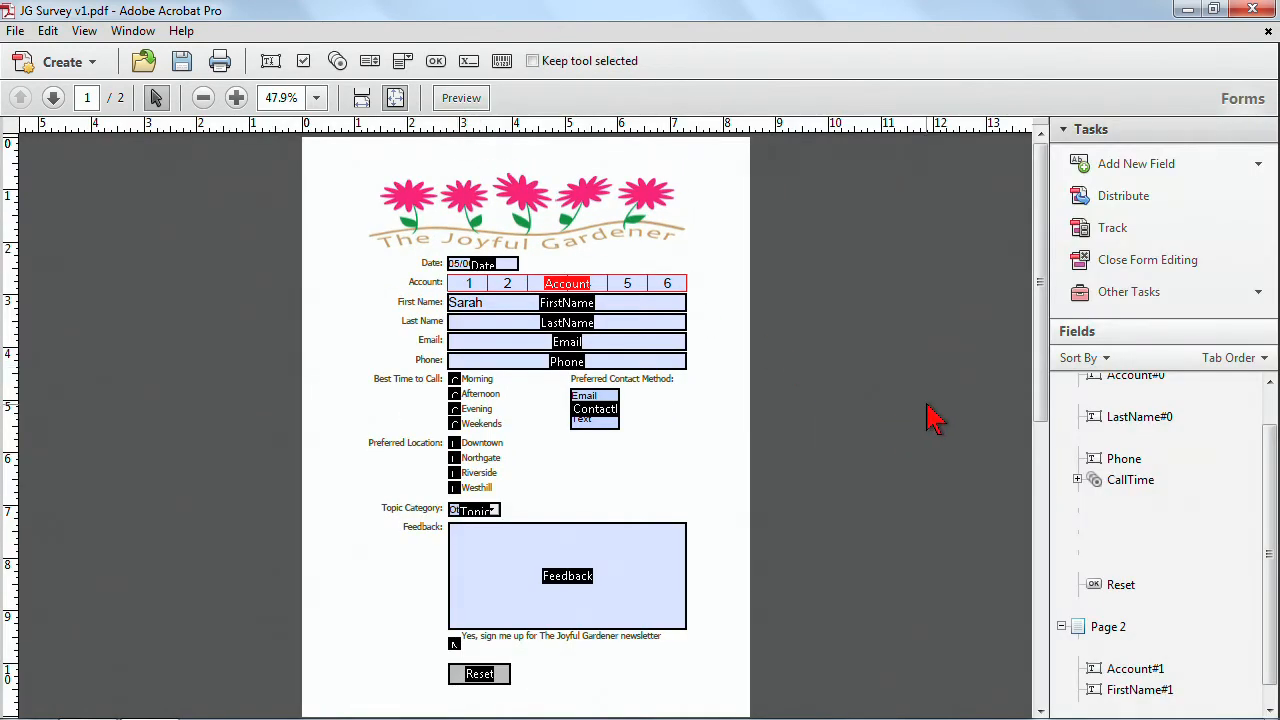
pyautogui.scroll(-1, 705, 409)
pyautogui.moveTo(356, 222); pyautogui.dragTo(800, 398)
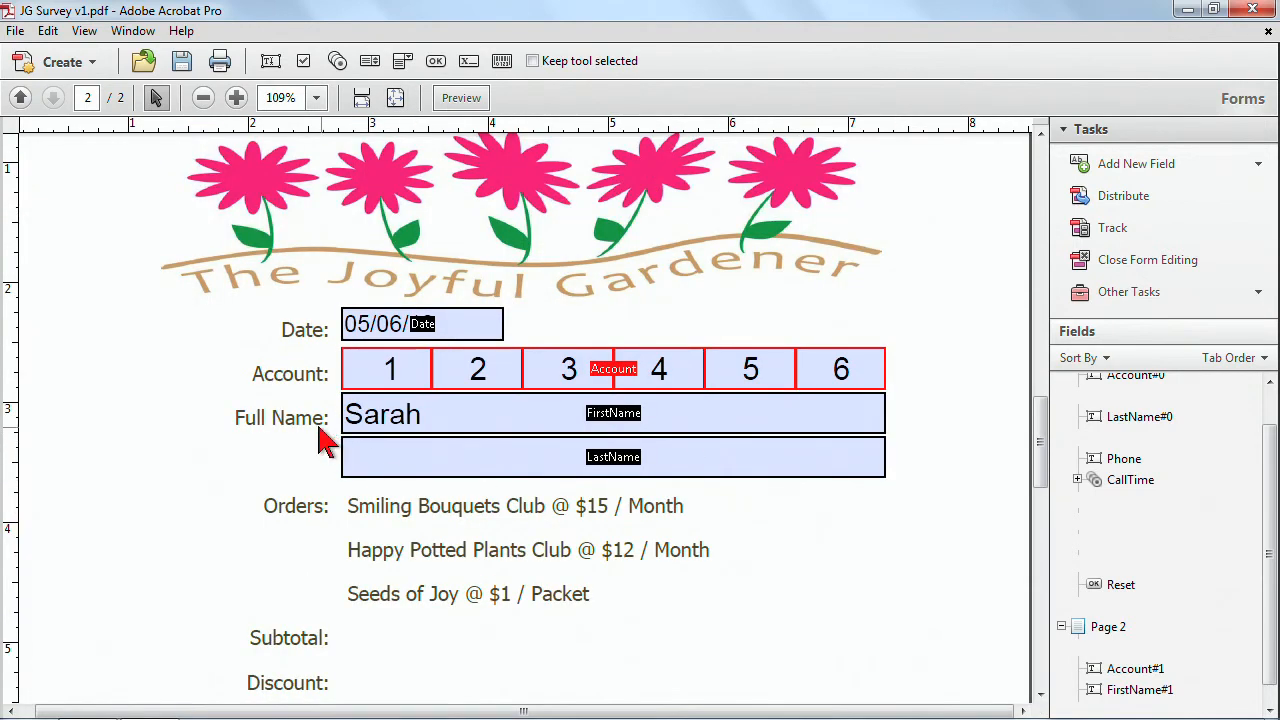
pyautogui.click(429, 459)
pyautogui.click(492, 418)
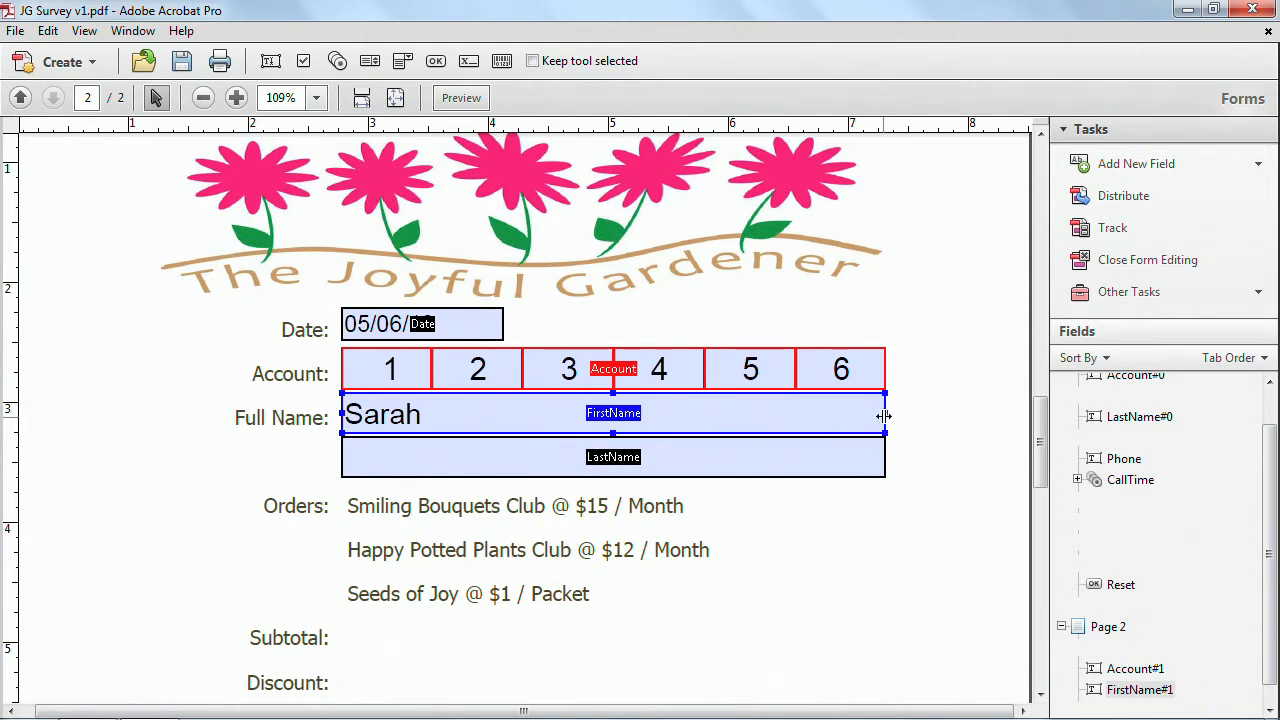
pyautogui.moveTo(886, 414); pyautogui.dragTo(756, 413)
pyautogui.moveTo(584, 406); pyautogui.dragTo(533, 406)
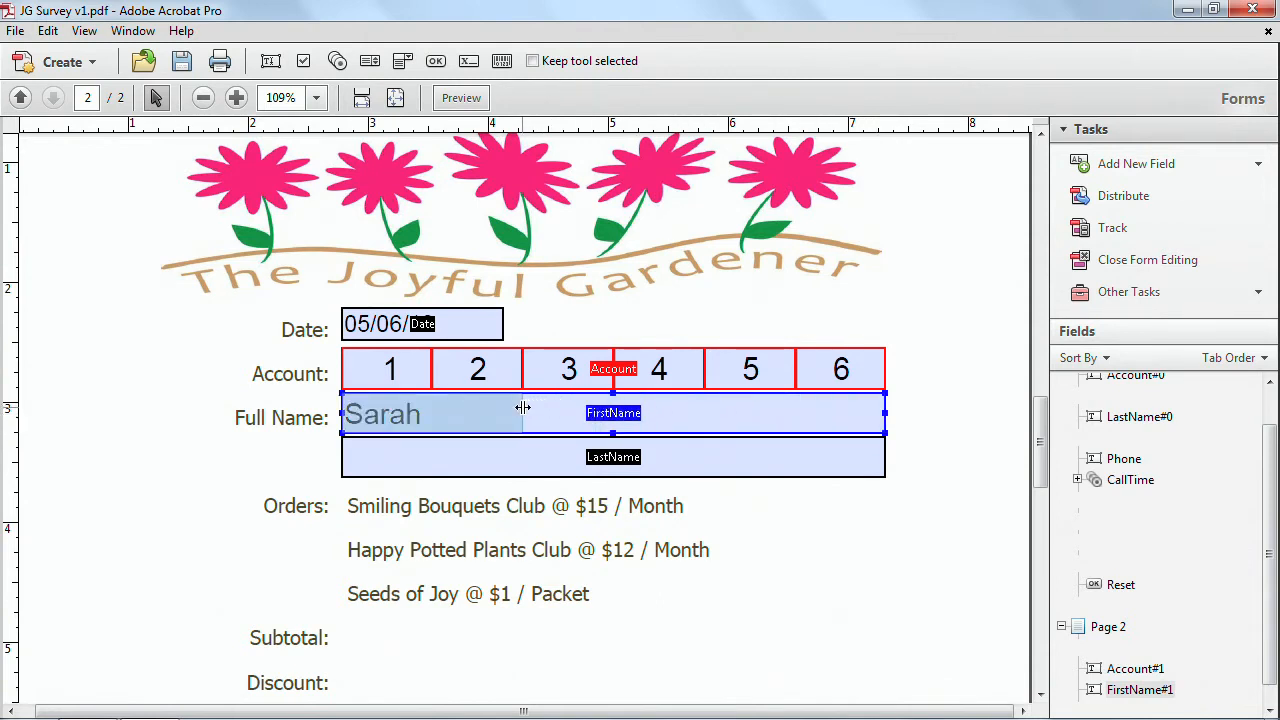
pyautogui.moveTo(522, 407); pyautogui.dragTo(522, 407)
# Shorten the LastName field and move it up beside FirstName on the Full Name row.
pyautogui.click(524, 458)
pyautogui.moveTo(343, 458); pyautogui.dragTo(544, 459)
pyautogui.moveTo(443, 478); pyautogui.dragTo(597, 423)
pyautogui.keyDown('shift'); pyautogui.click(595, 457); pyautogui.keyUp('shift')
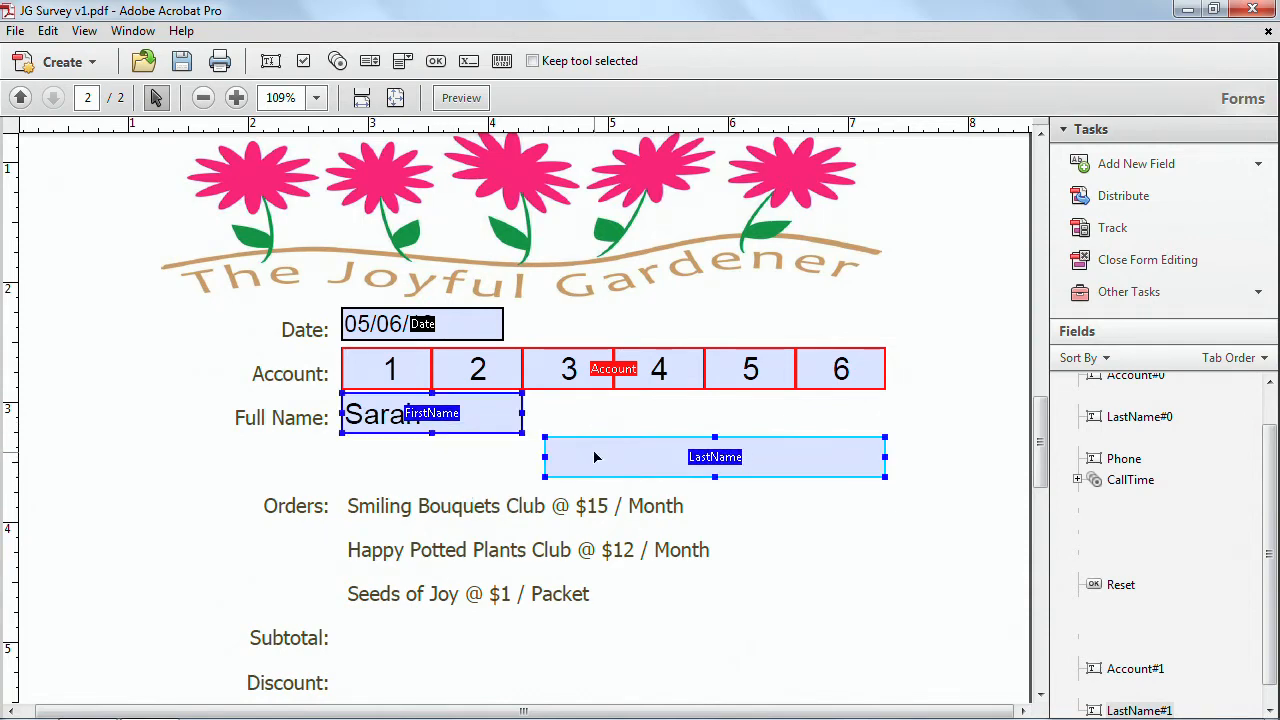
# Align the FirstName and LastName fields along their tops and adjust LastName's left edge.
pyautogui.rightClick(488, 424)
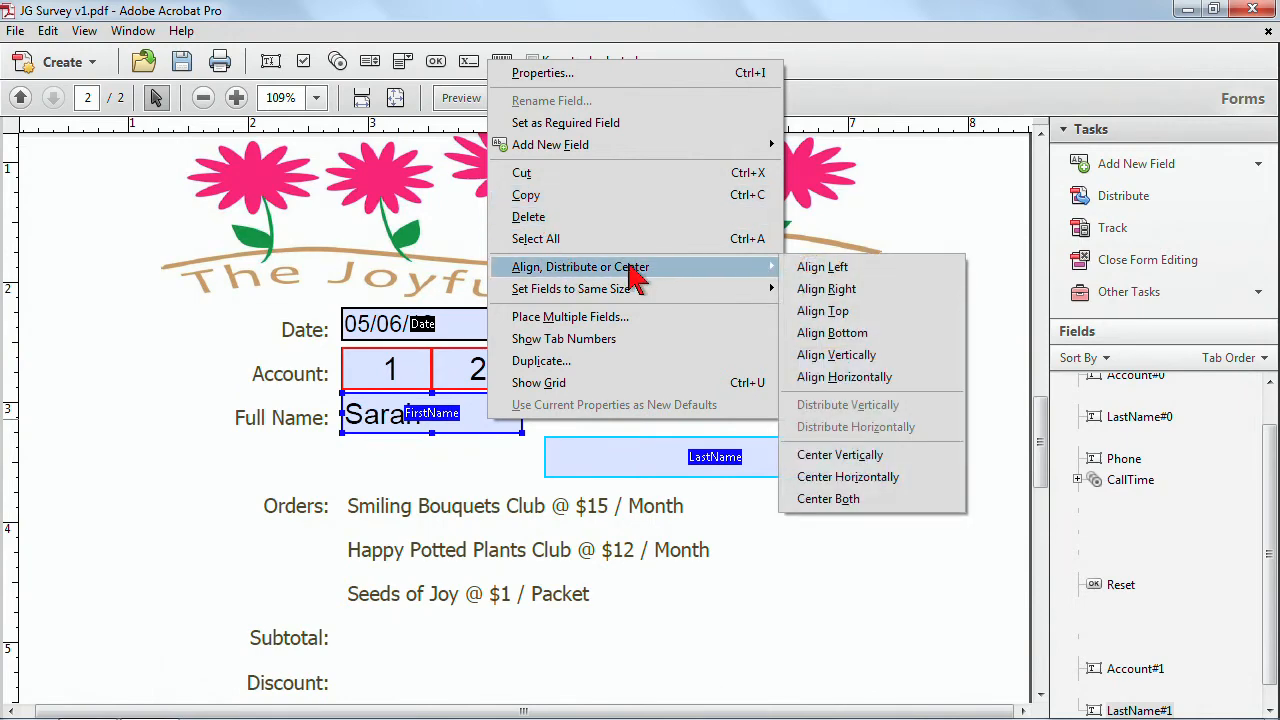
pyautogui.click(815, 309)
pyautogui.click(850, 480)
pyautogui.click(555, 421)
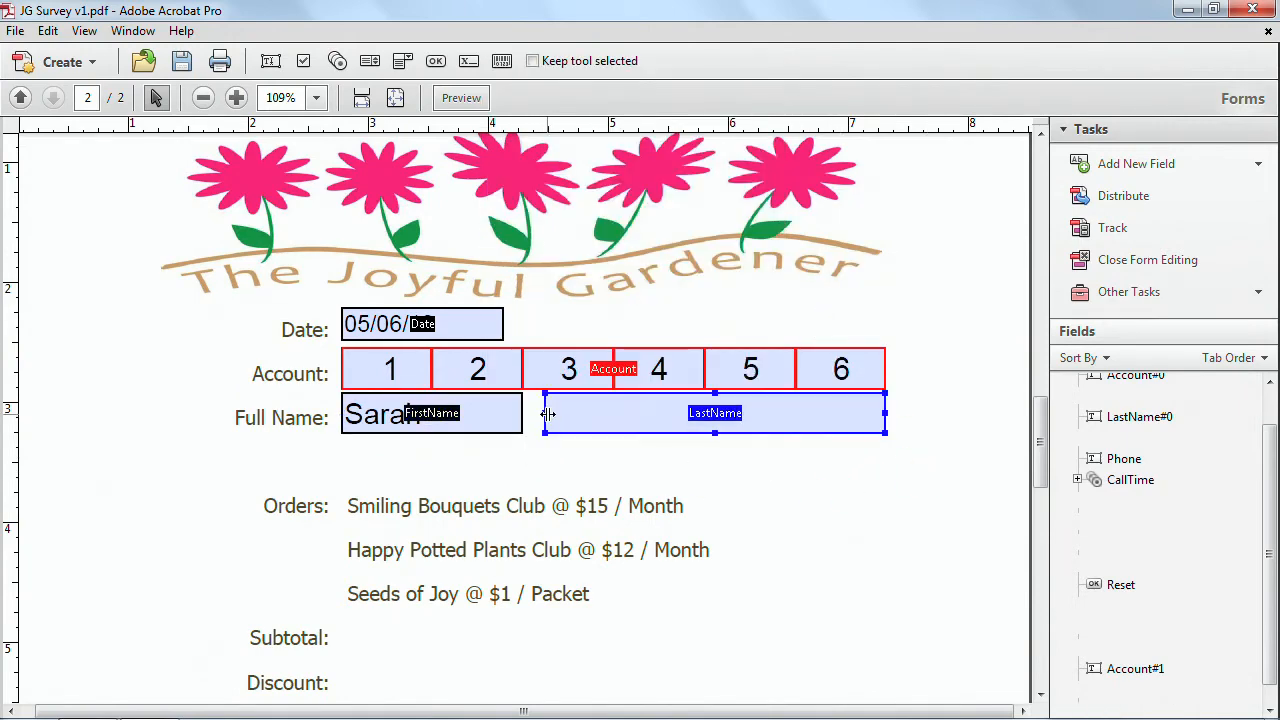
pyautogui.moveTo(546, 413); pyautogui.dragTo(535, 413)
pyautogui.click(685, 508)
# Add a small text field beside the Smiling Bouquets Club line on page 2.
pyautogui.scroll(-3, 828, 500)
pyautogui.scroll(-2, 828, 500)
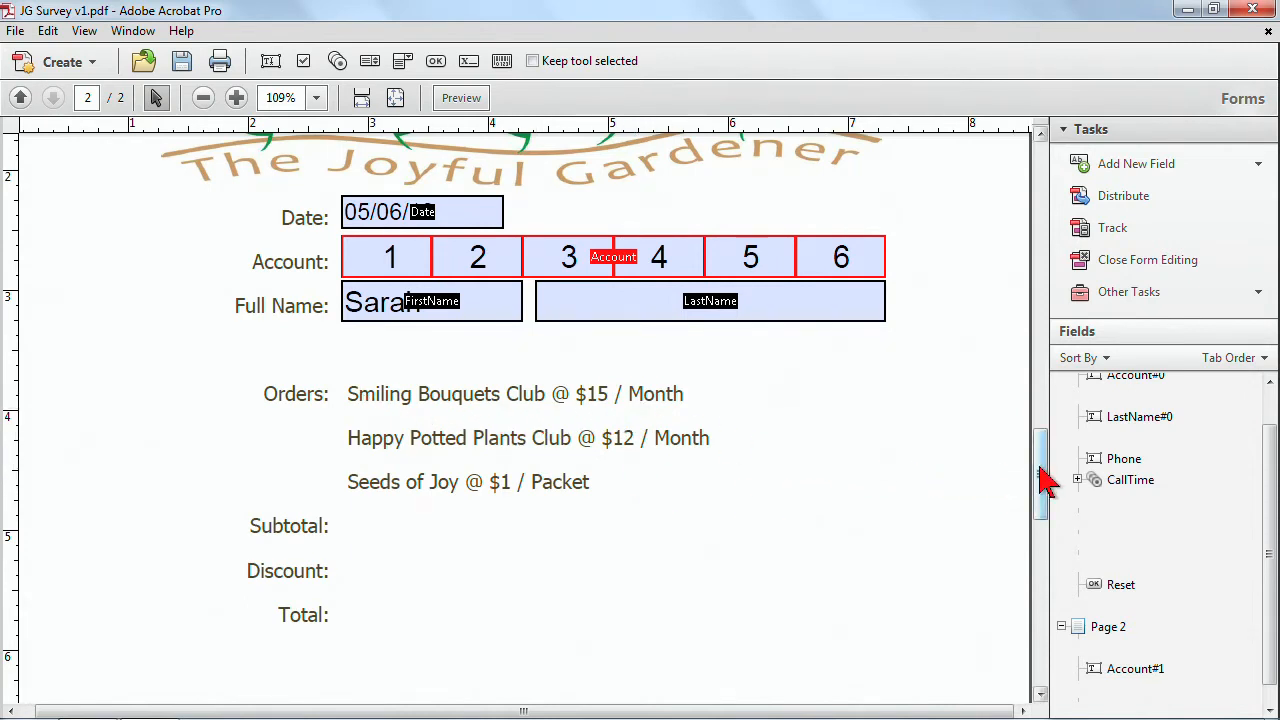
pyautogui.click(270, 60)
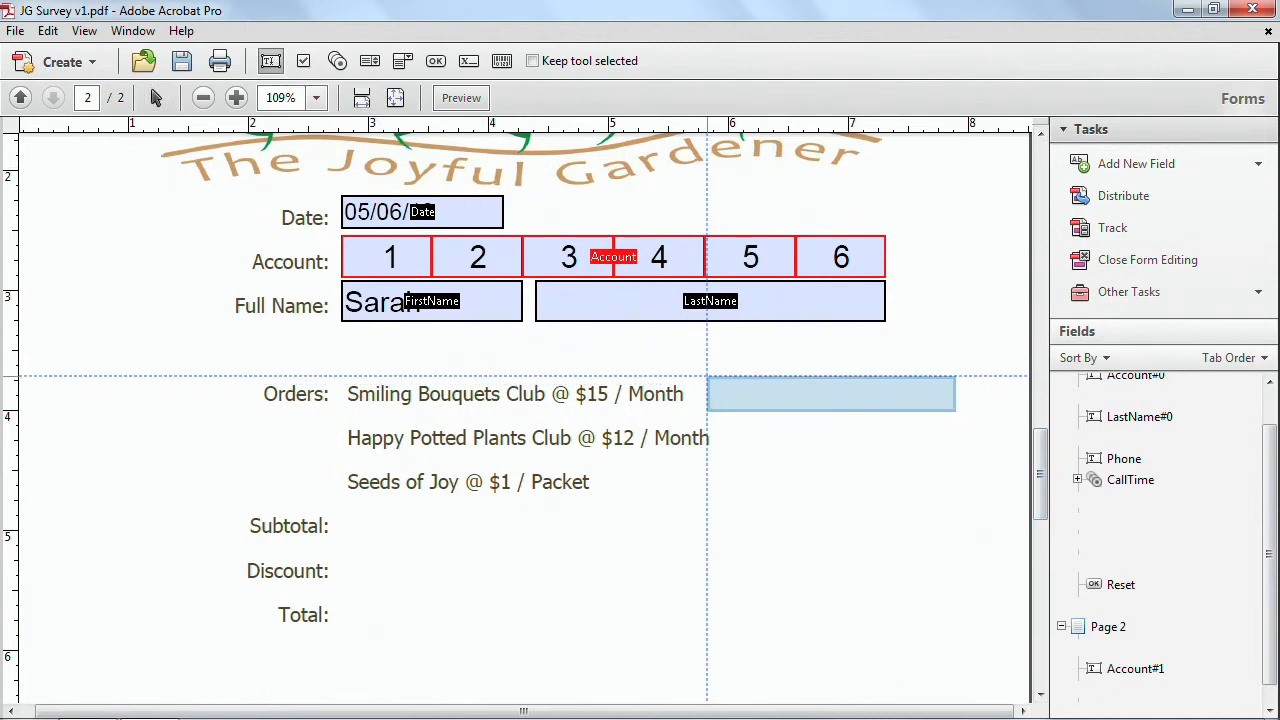
pyautogui.click(707, 376)
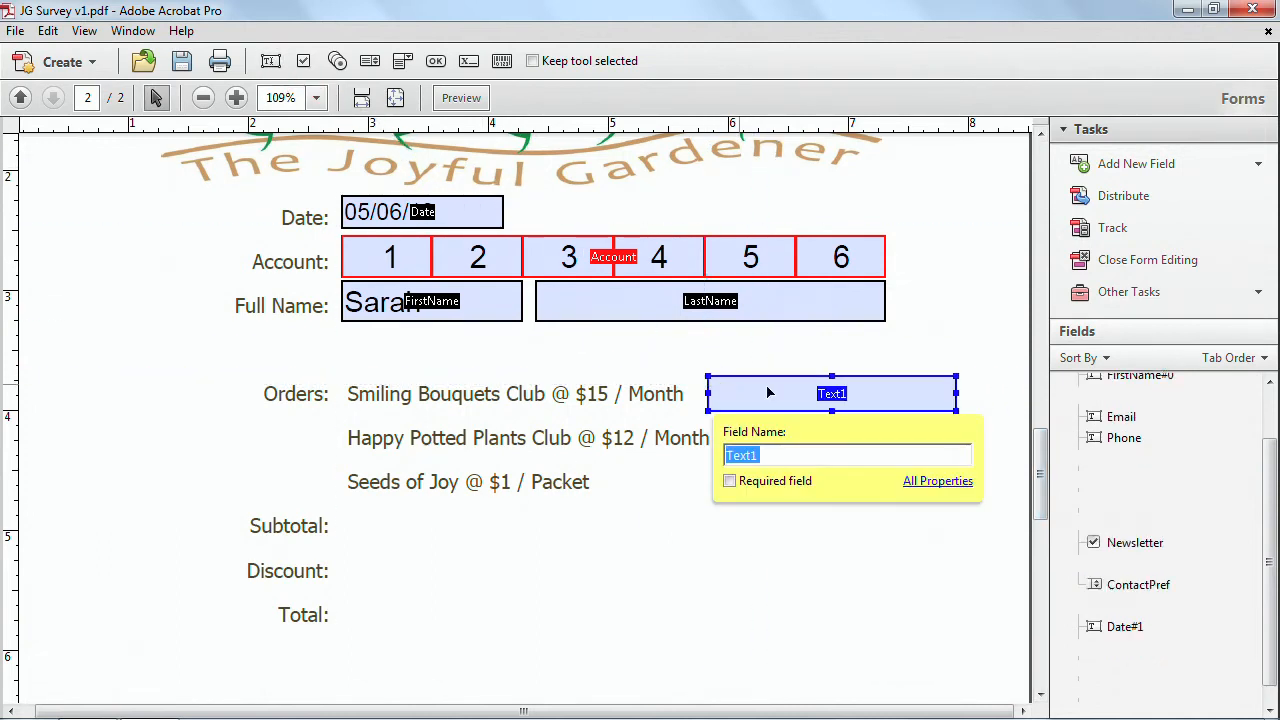
pyautogui.moveTo(958, 397); pyautogui.dragTo(803, 398)
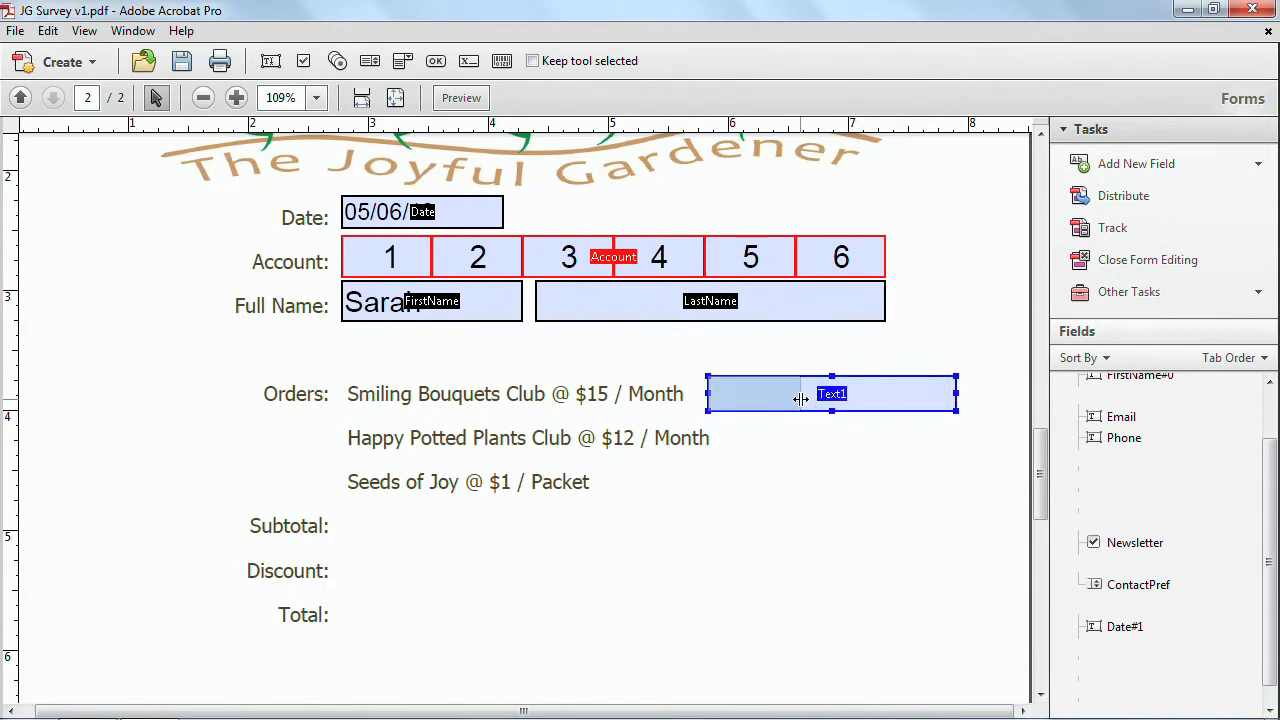
pyautogui.moveTo(801, 399); pyautogui.dragTo(801, 399)
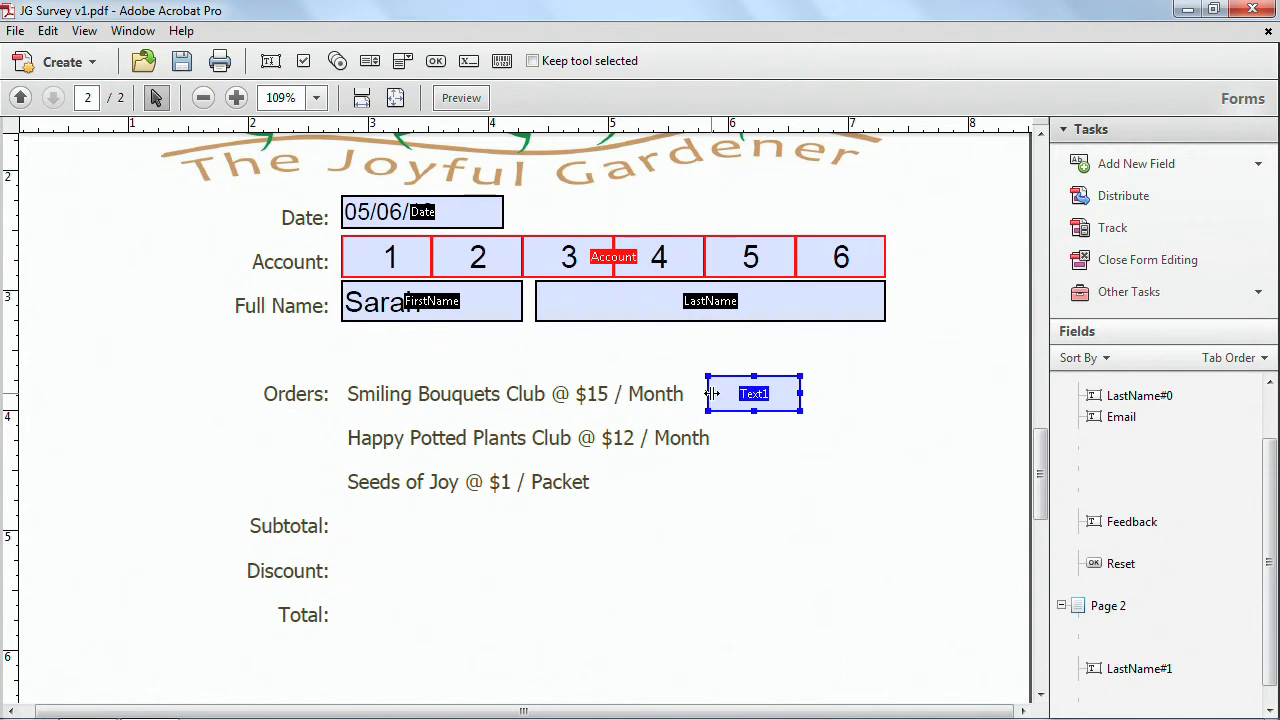
pyautogui.moveTo(716, 393); pyautogui.dragTo(727, 394)
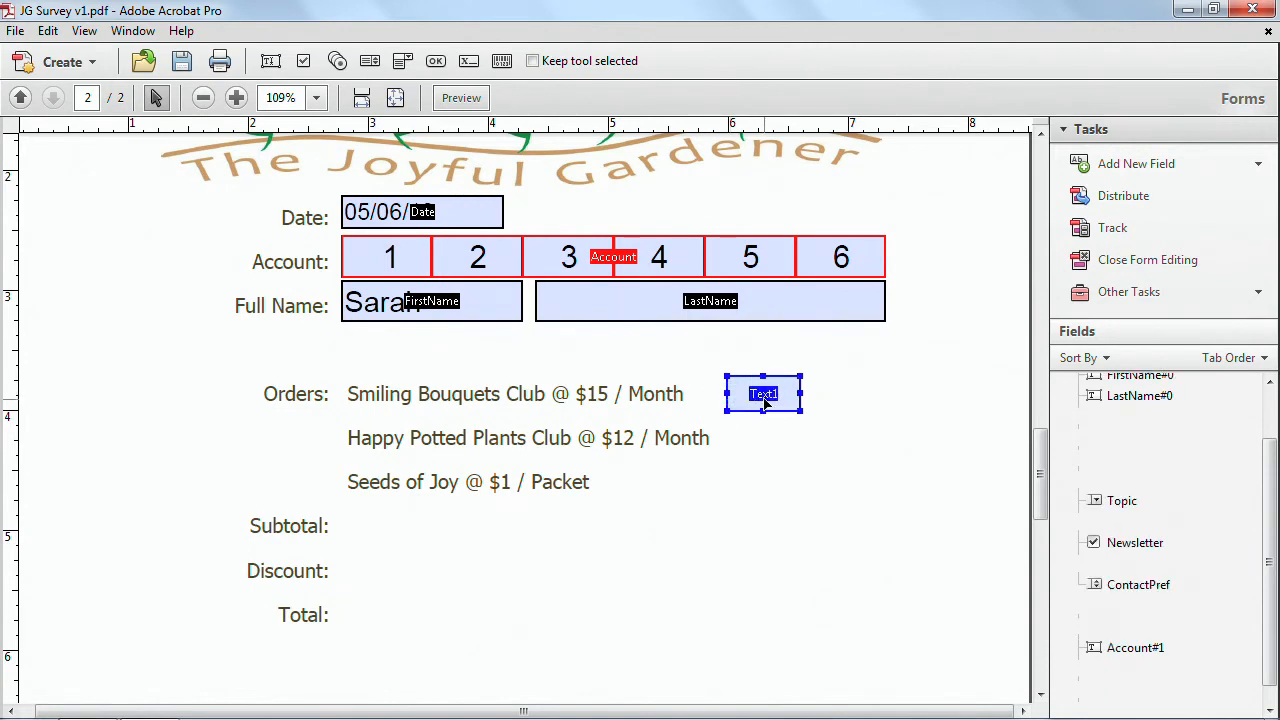
# Open the new text field's properties and name it BouQty.
pyautogui.doubleClick(764, 397)
pyautogui.moveTo(540, 160); pyautogui.dragTo(617, 157)
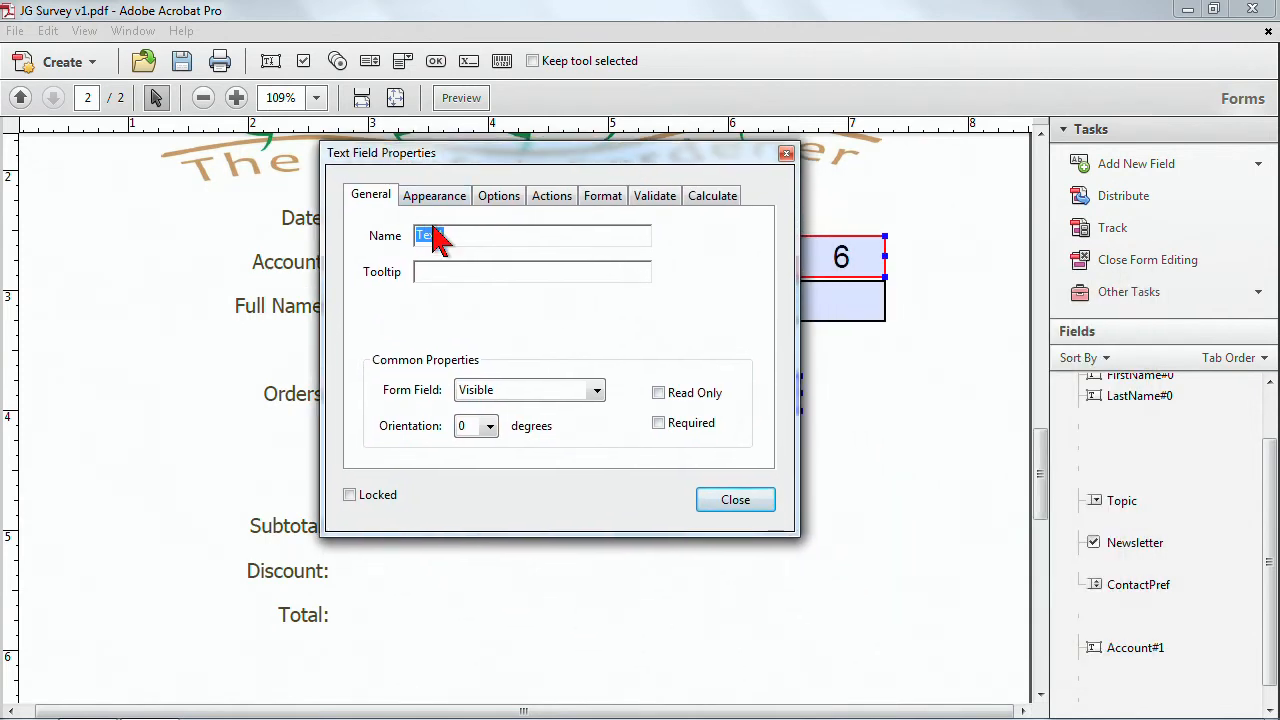
pyautogui.write('BouQty')
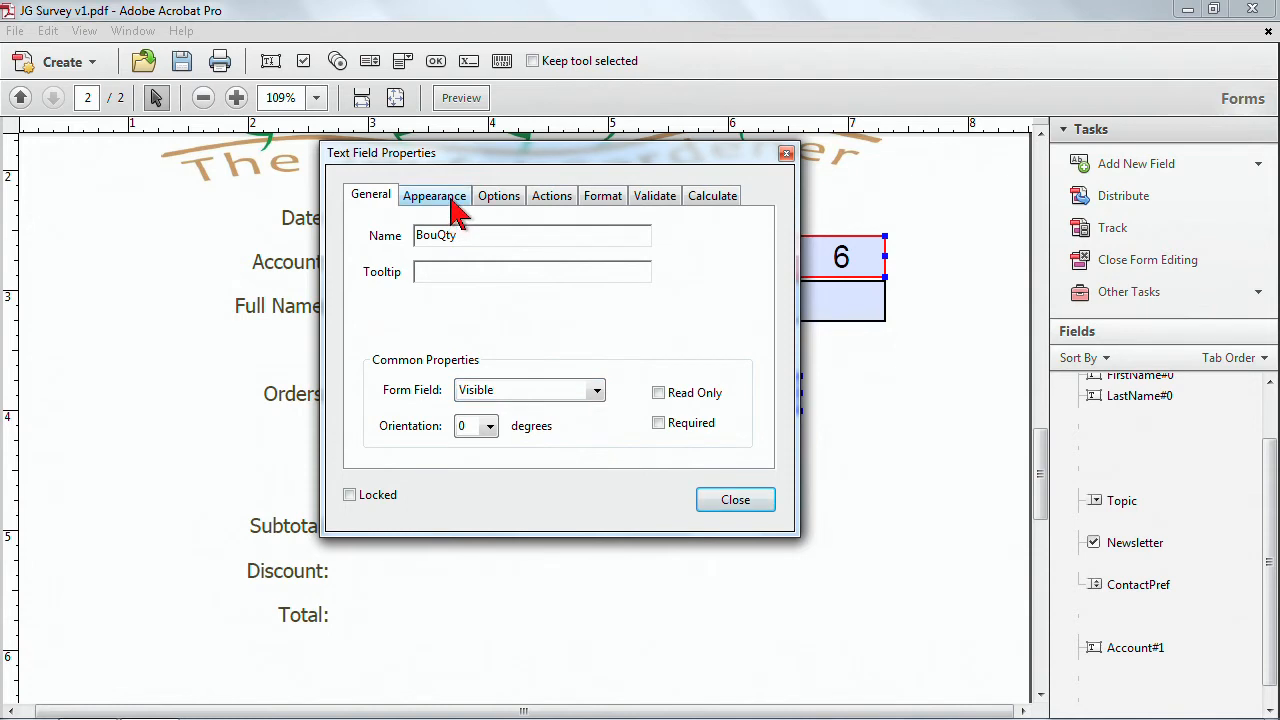
# Format the BouQty field as a Number with 0 decimal places and no currency symbol.
pyautogui.click(606, 200)
pyautogui.click(478, 240)
pyautogui.click(437, 250)
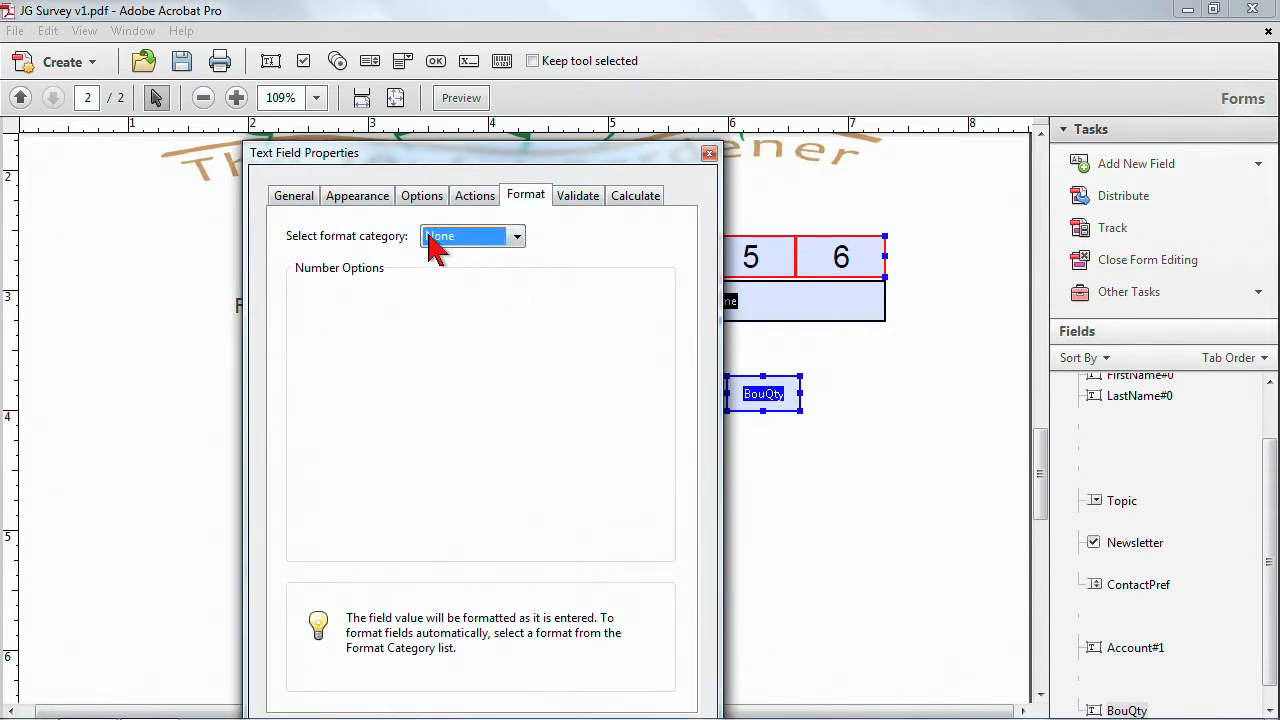
pyautogui.moveTo(425, 155); pyautogui.dragTo(383, 88)
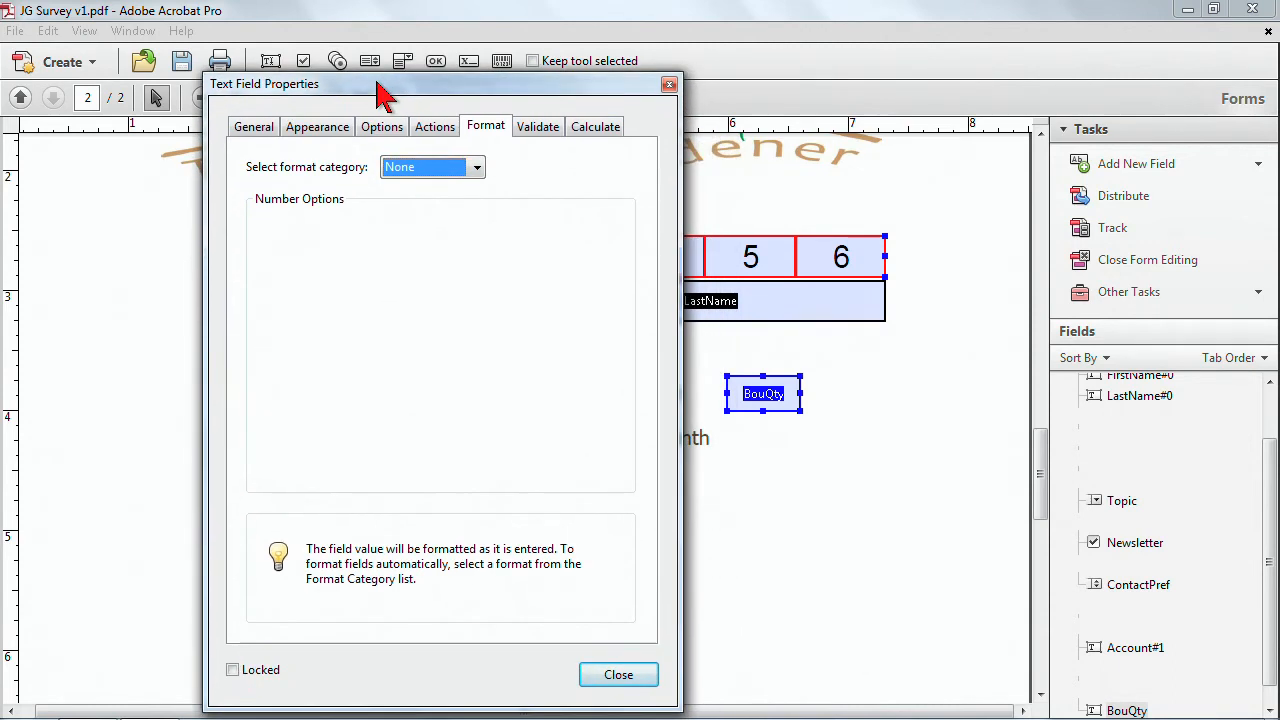
pyautogui.click(474, 170)
pyautogui.click(436, 212)
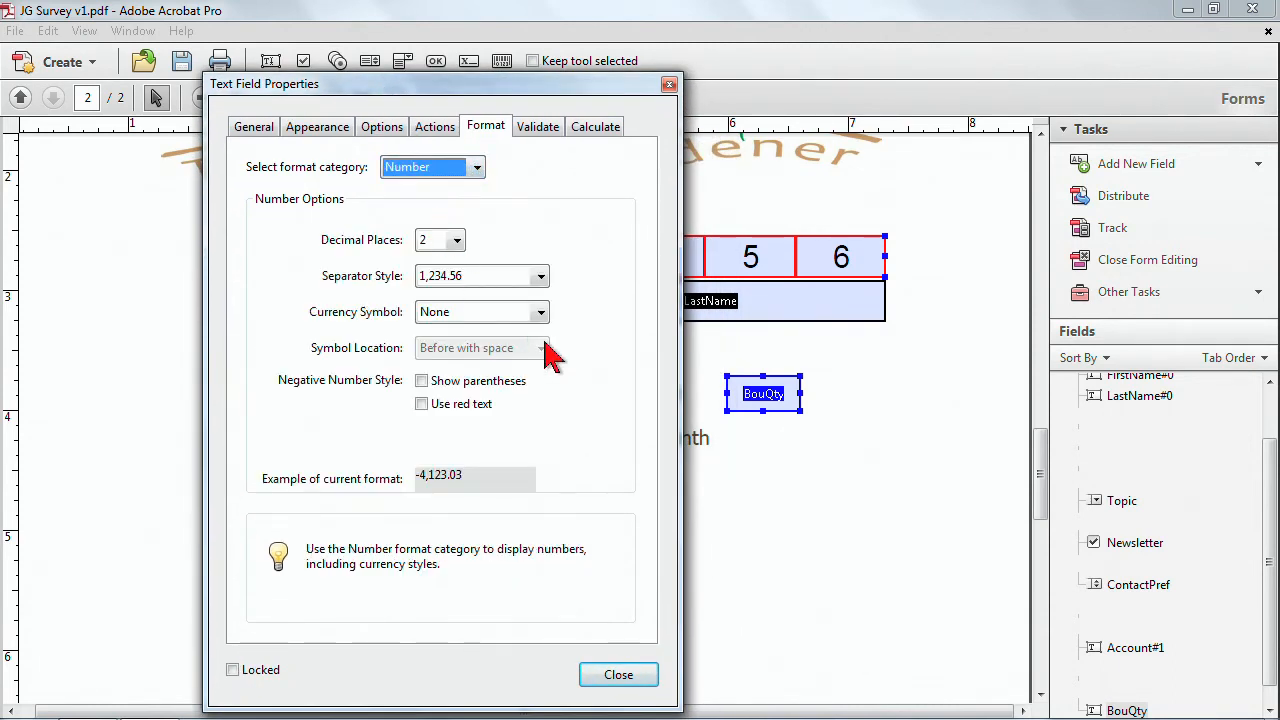
pyautogui.click(456, 241)
pyautogui.click(457, 263)
pyautogui.click(440, 262)
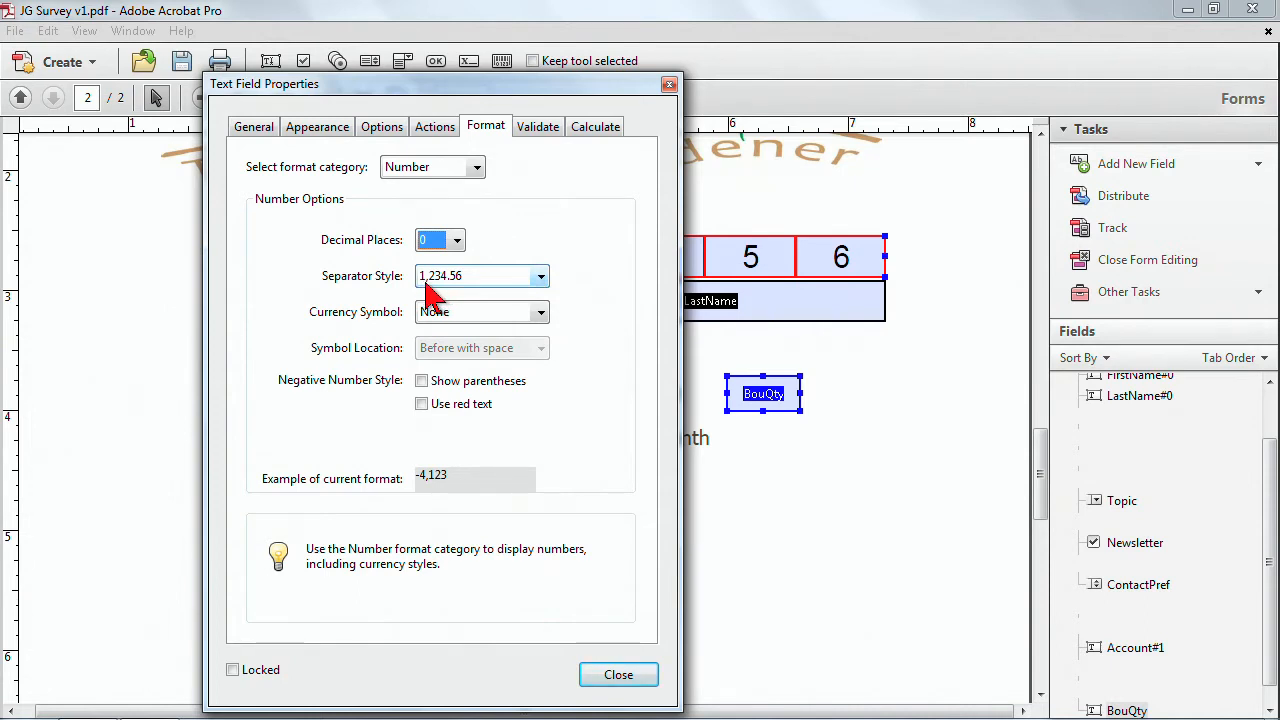
pyautogui.click(540, 314)
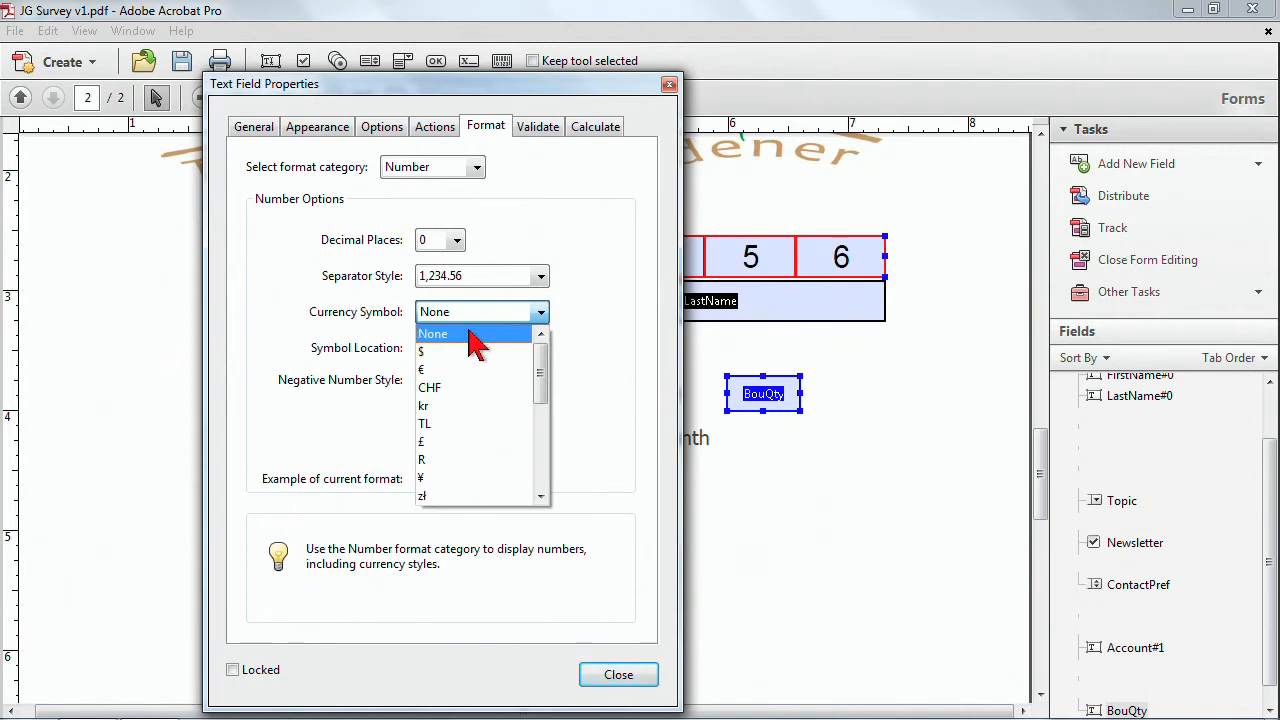
pyautogui.click(620, 322)
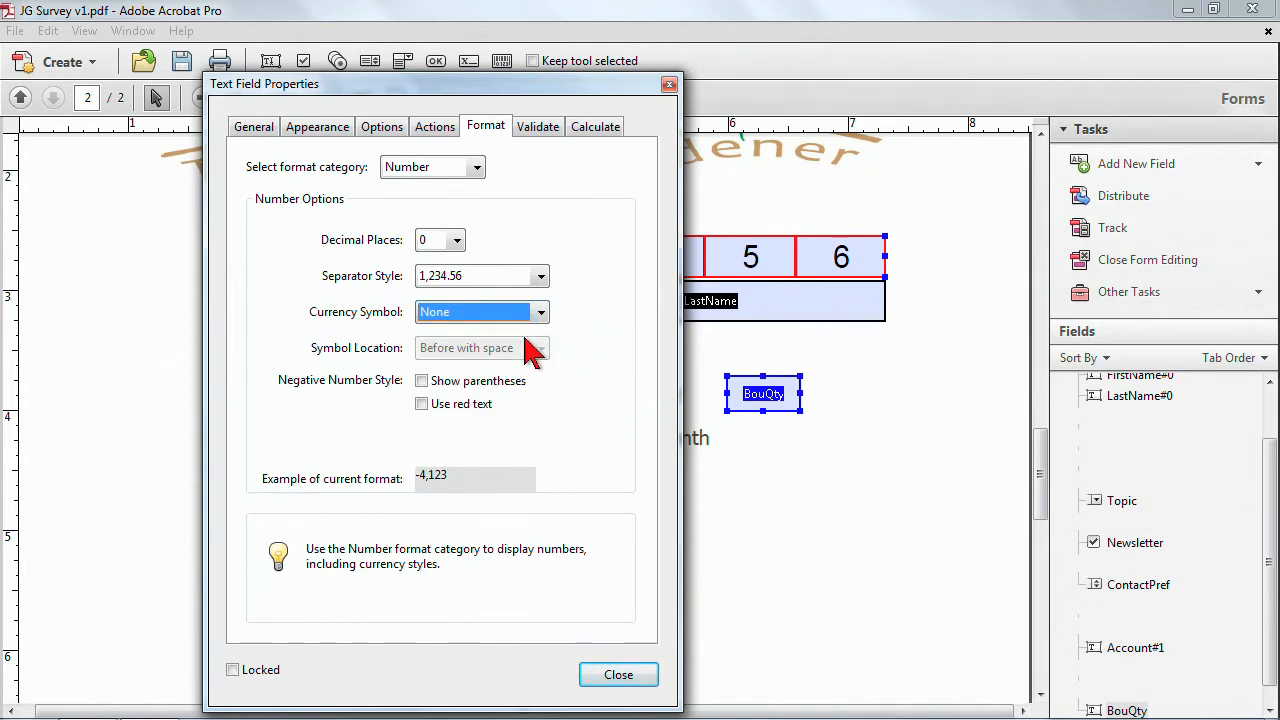
# Set the BouQty field's default value to 0.
pyautogui.click(325, 130)
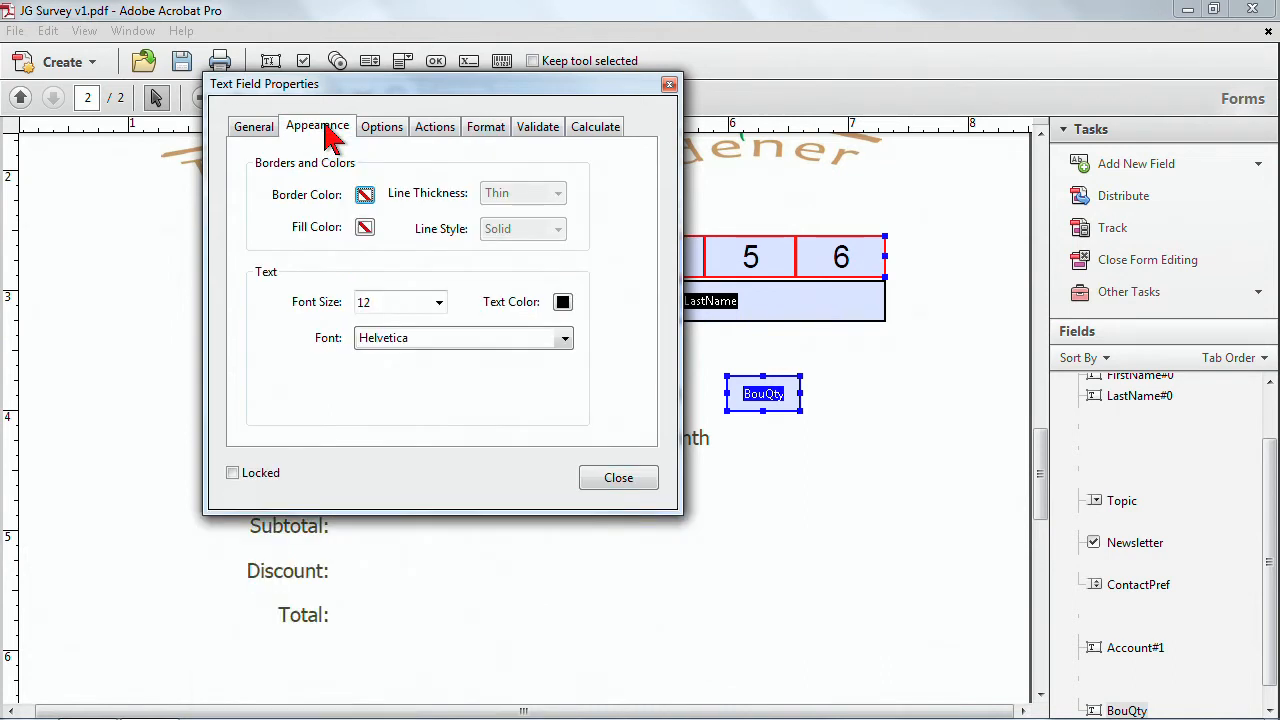
pyautogui.click(383, 130)
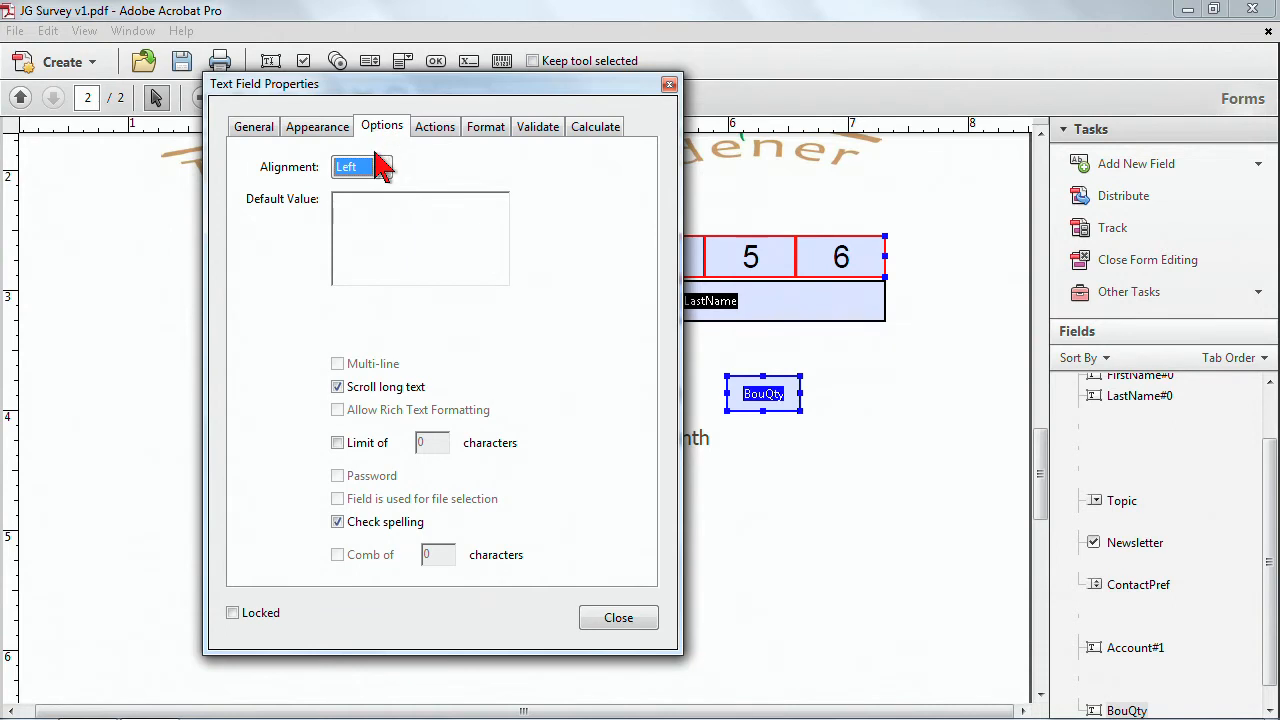
pyautogui.click(358, 202)
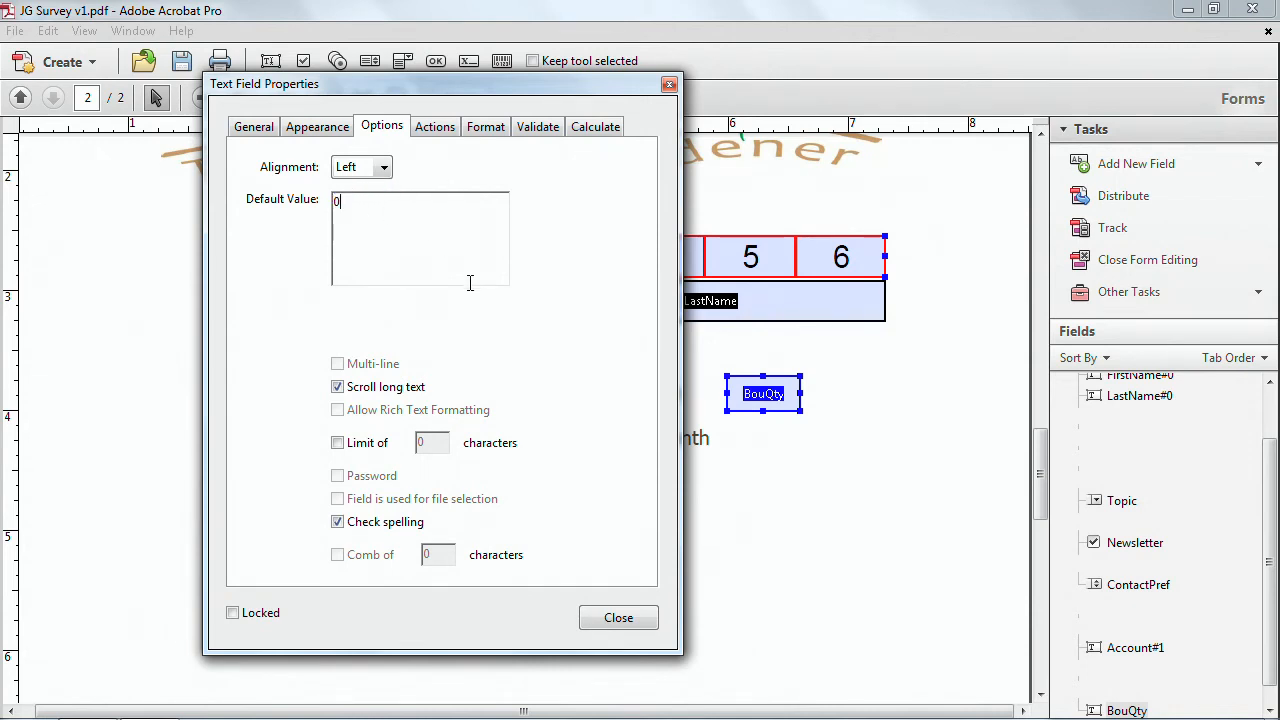
# Paste a copy of the BouQty field and place it beside the original field.
pyautogui.click(855, 414)
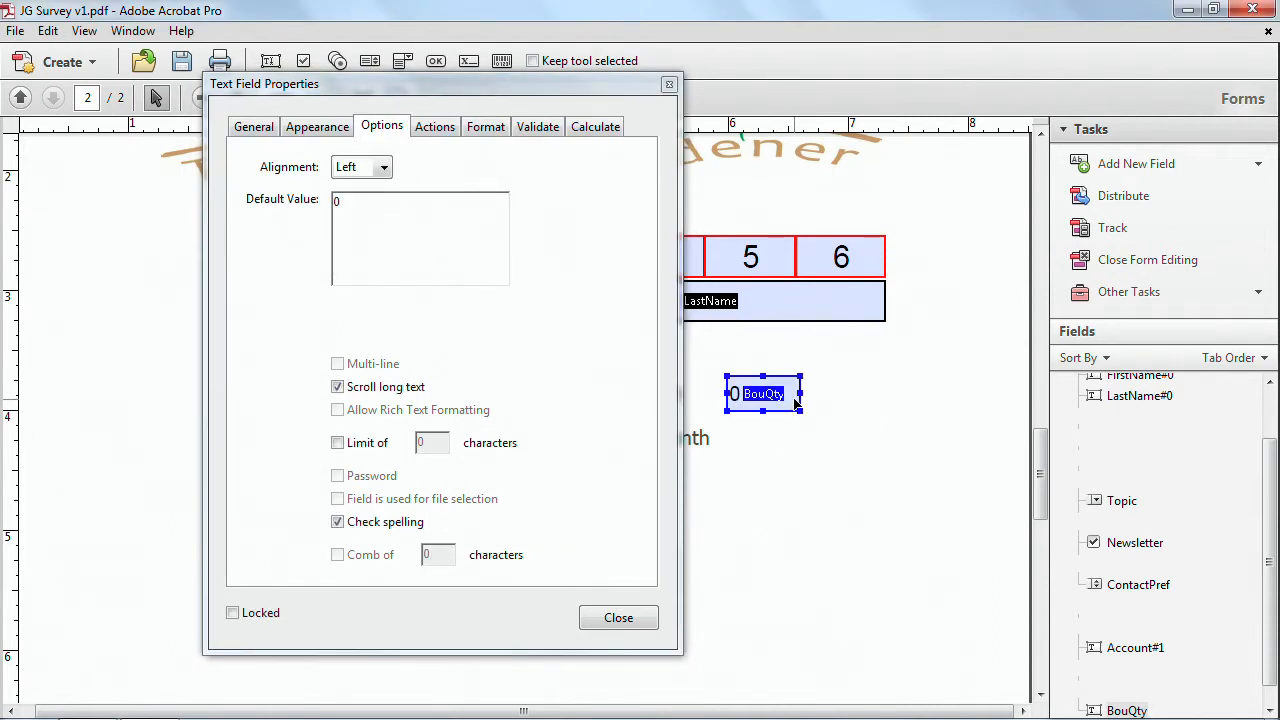
pyautogui.hotkey('ctrl', 'v')
pyautogui.moveTo(549, 422); pyautogui.dragTo(876, 401)
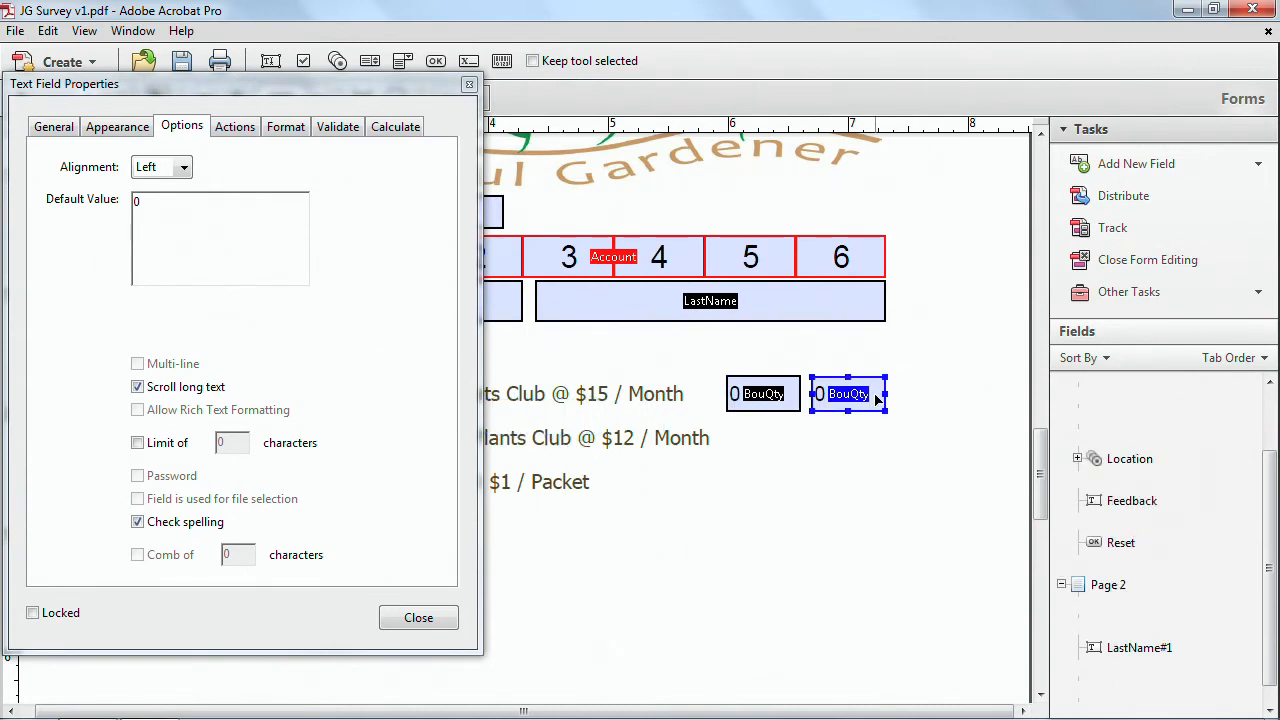
# Rename the copied field BouTtl.
pyautogui.click(60, 128)
pyautogui.click(176, 160)
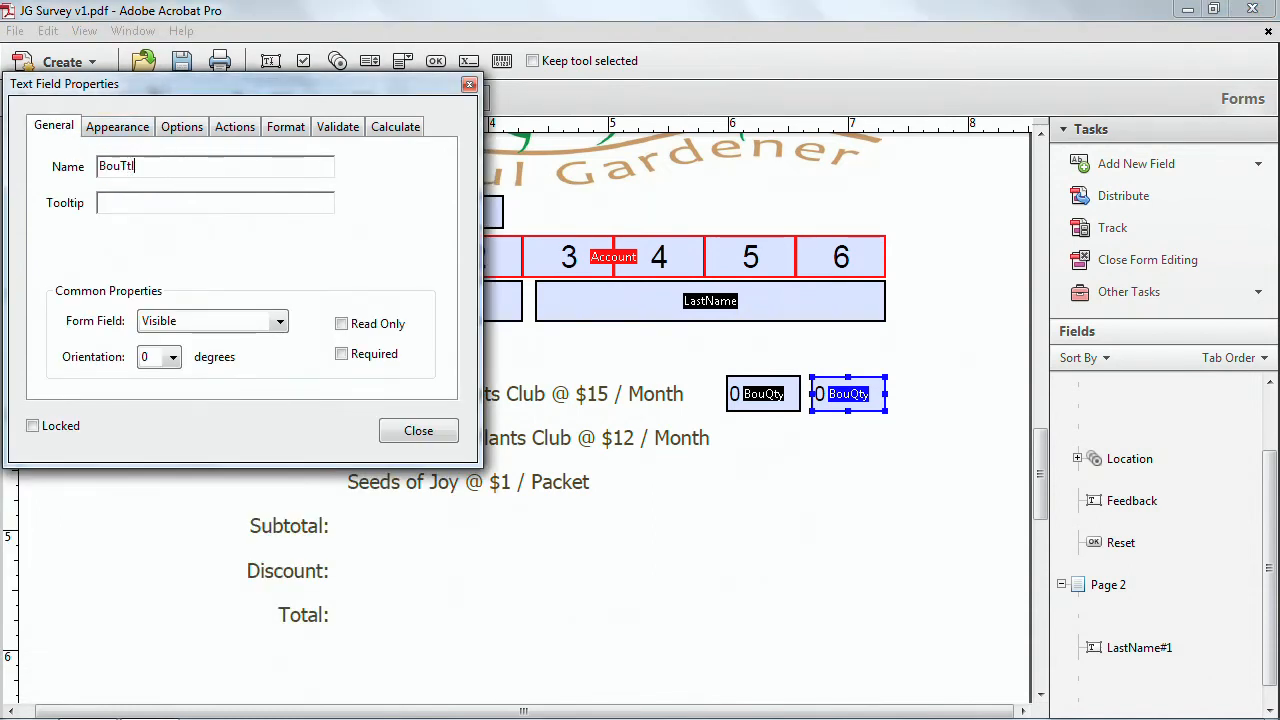
pyautogui.moveTo(201, 88); pyautogui.dragTo(213, 445)
pyautogui.moveTo(360, 443); pyautogui.dragTo(486, 114)
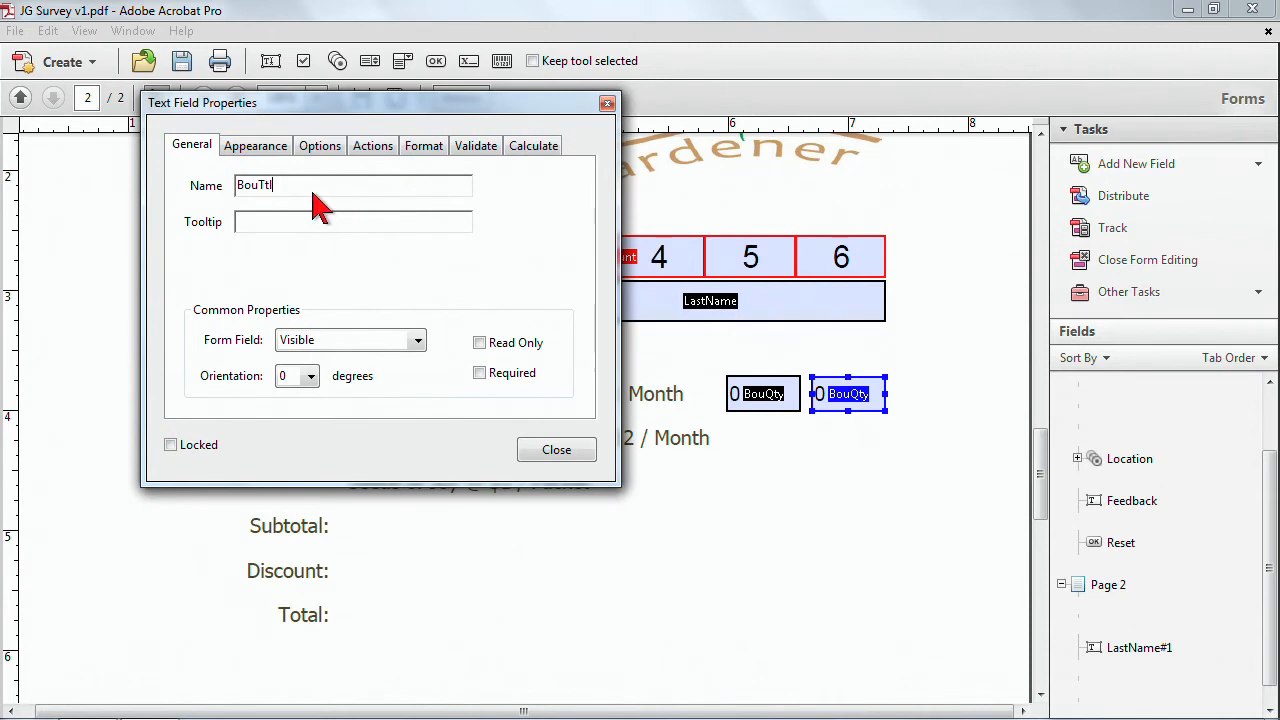
# Format the BouTtl field with a $ currency symbol.
pyautogui.keyDown('ctrl'); pyautogui.click(743, 398); pyautogui.keyUp('ctrl')
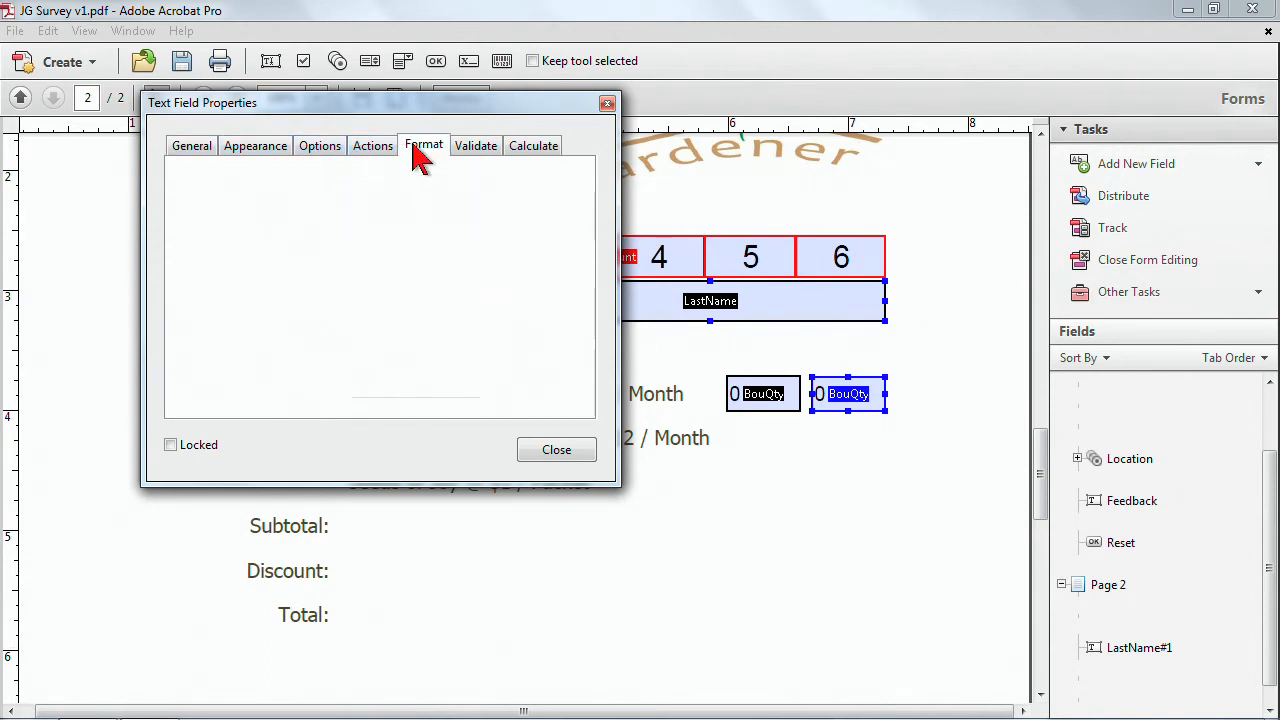
pyautogui.click(423, 158)
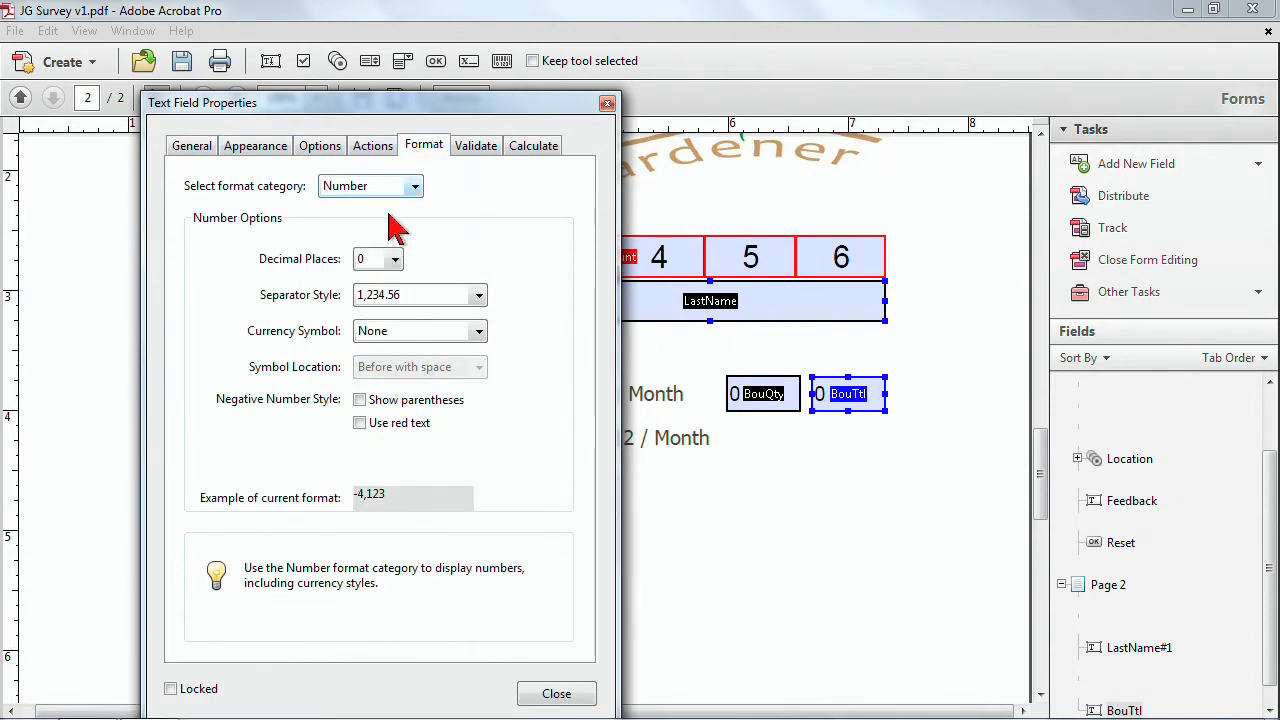
pyautogui.click(480, 333)
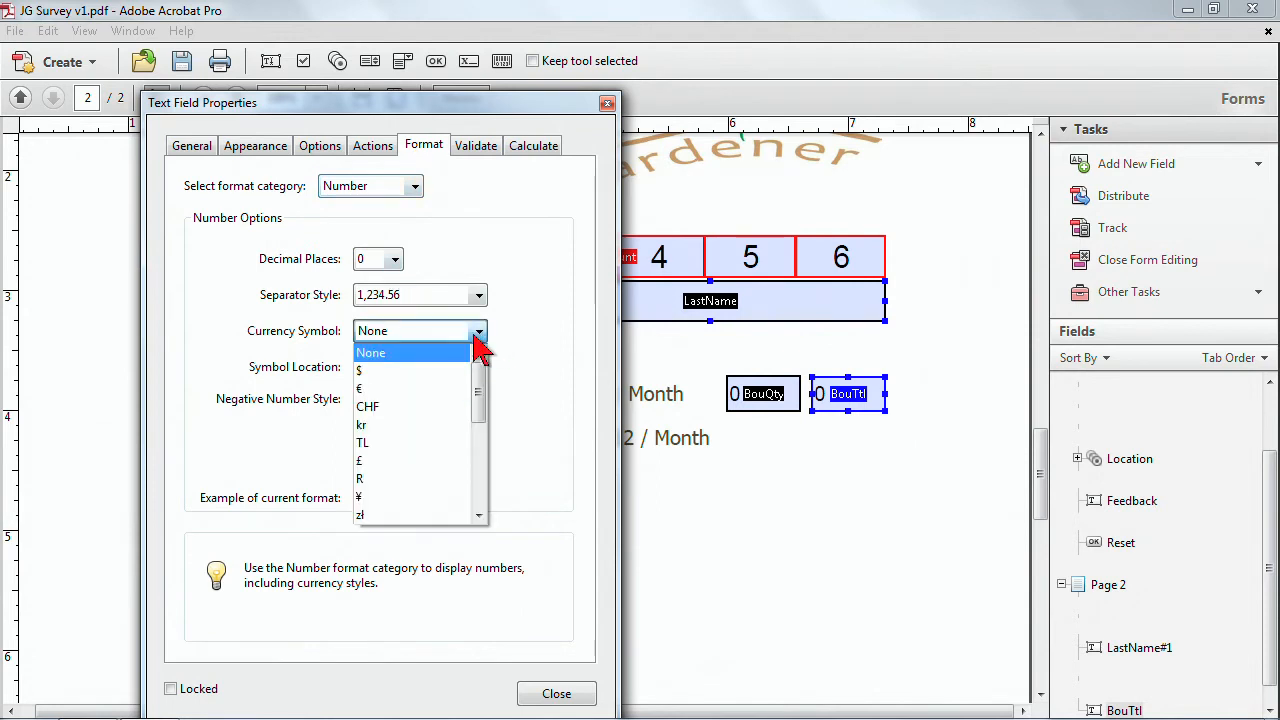
pyautogui.click(430, 371)
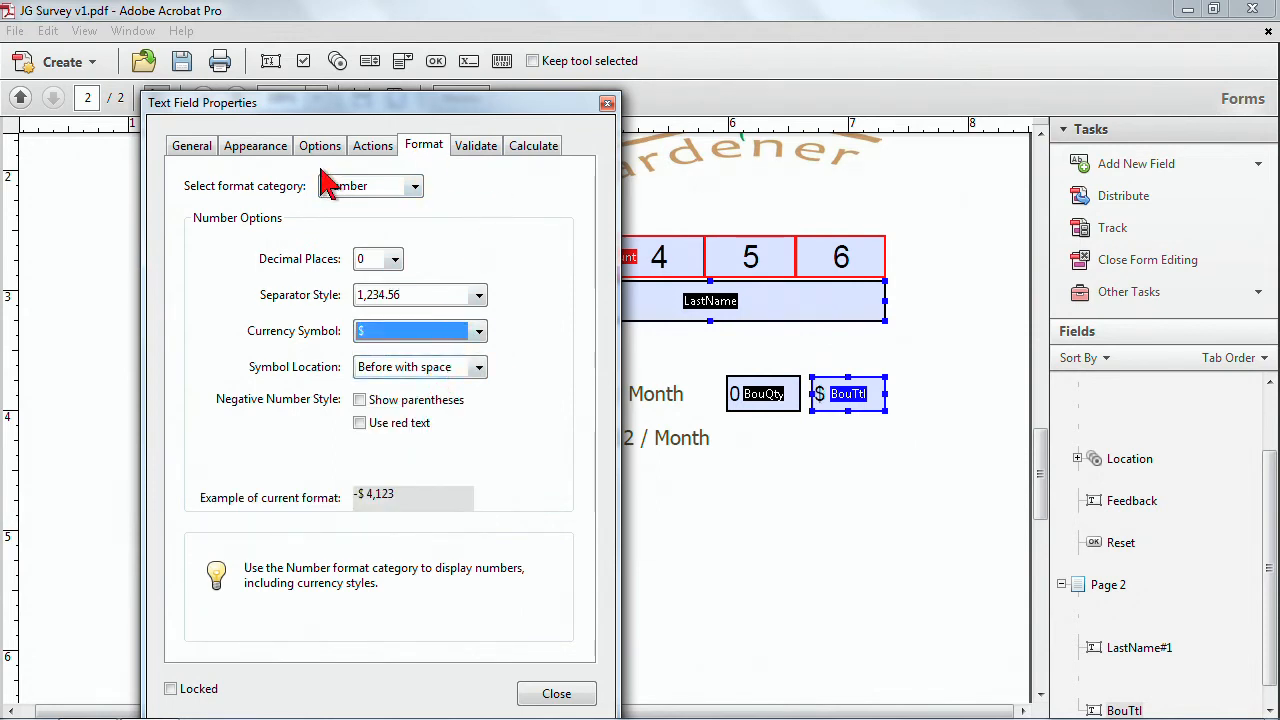
# Calculate BouTtl with the simplified field notation BouQty*15 and make the field read-only.
pyautogui.click(540, 150)
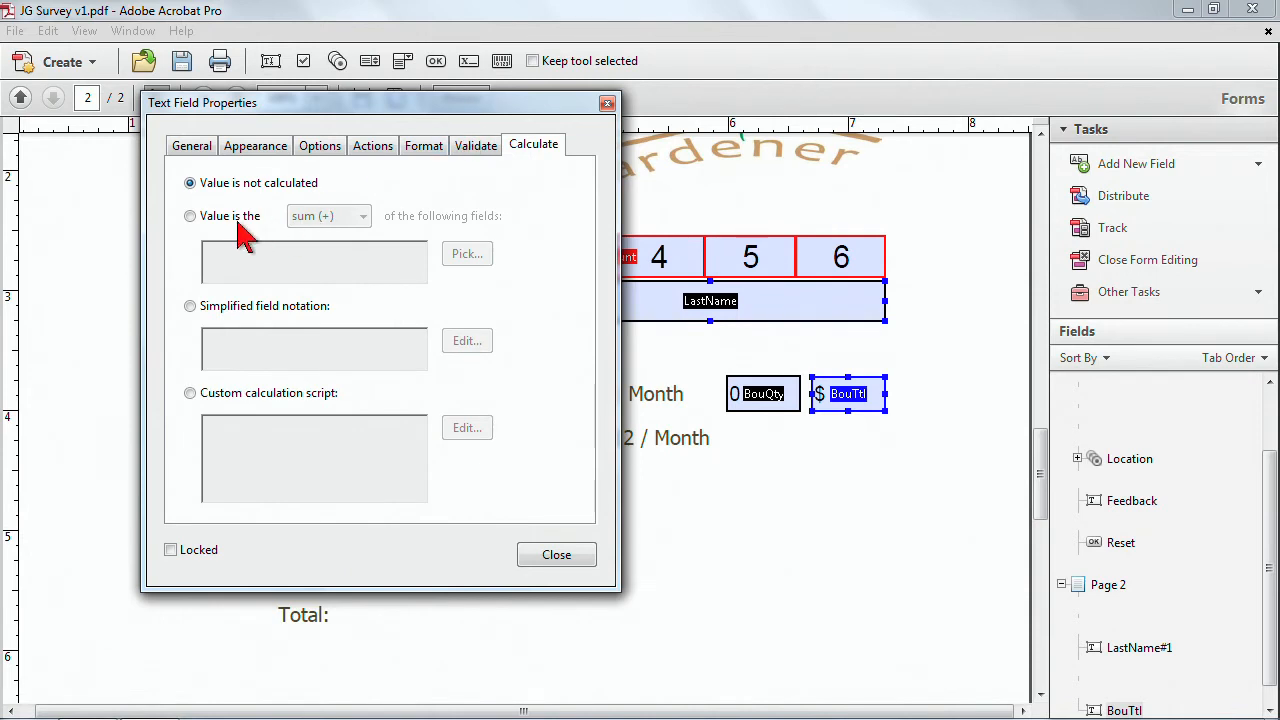
pyautogui.click(191, 308)
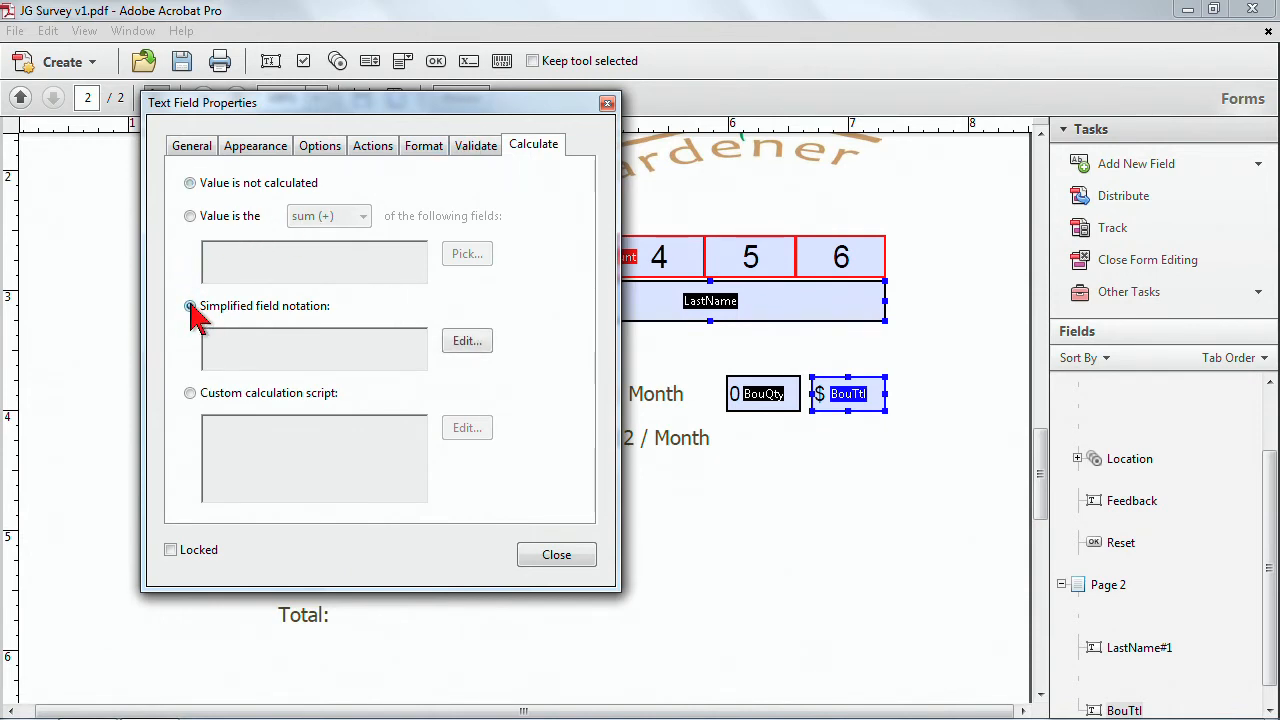
pyautogui.click(466, 341)
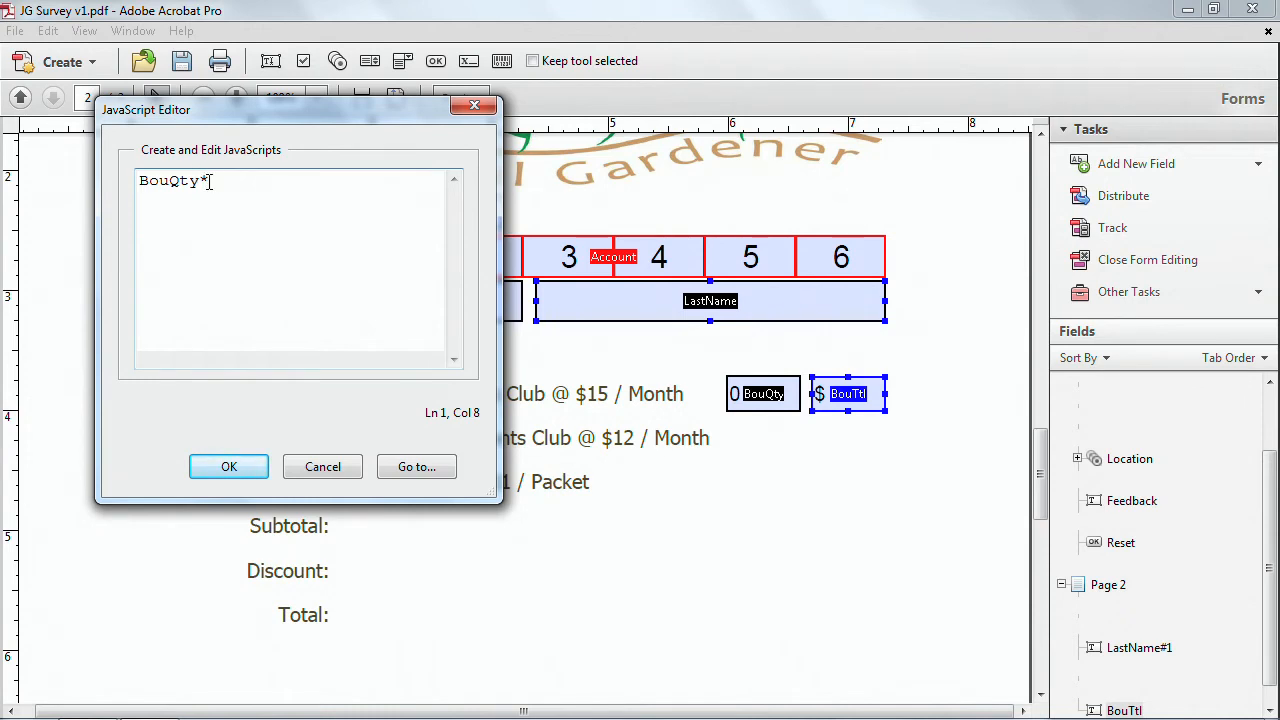
pyautogui.write('5')
pyautogui.click(248, 468)
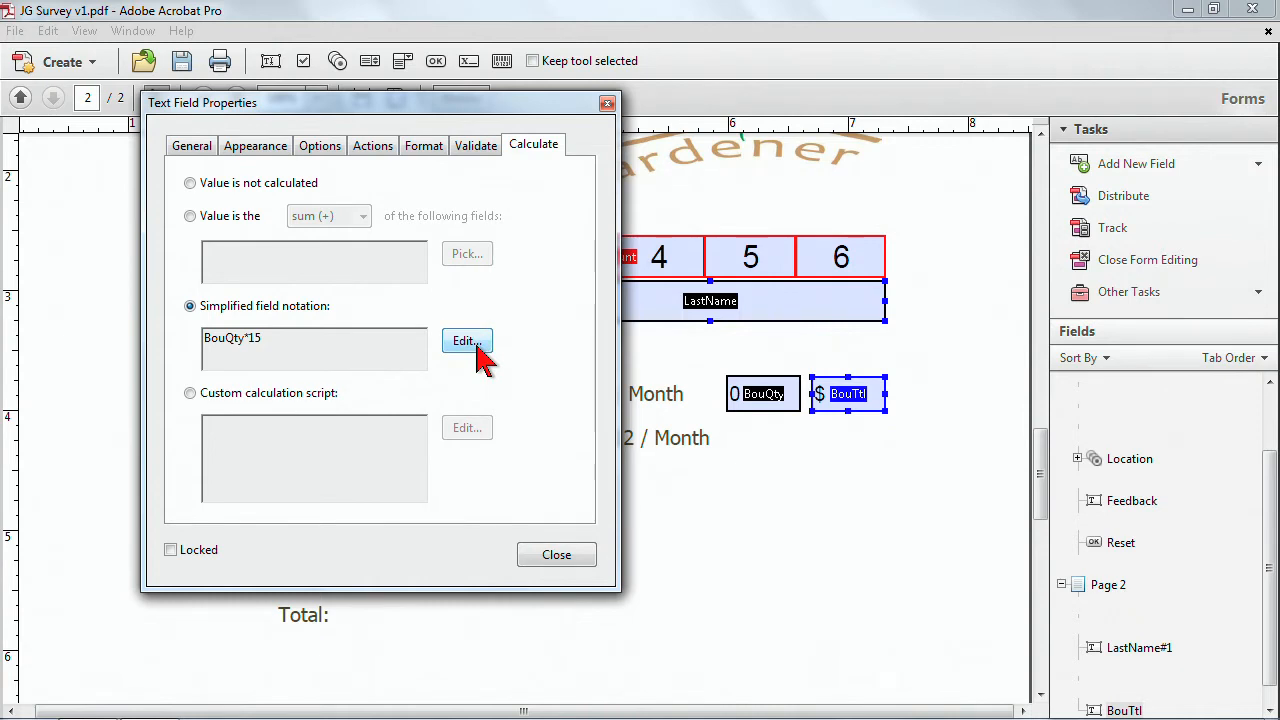
pyautogui.click(190, 150)
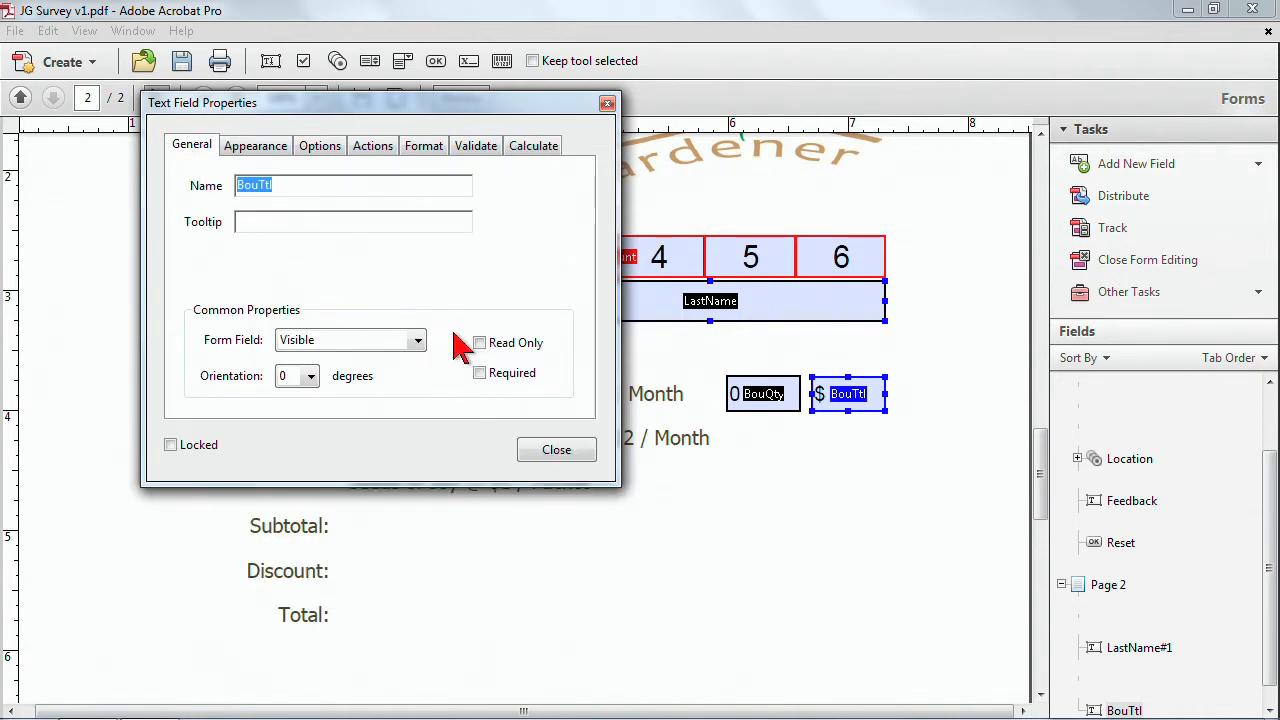
pyautogui.click(481, 345)
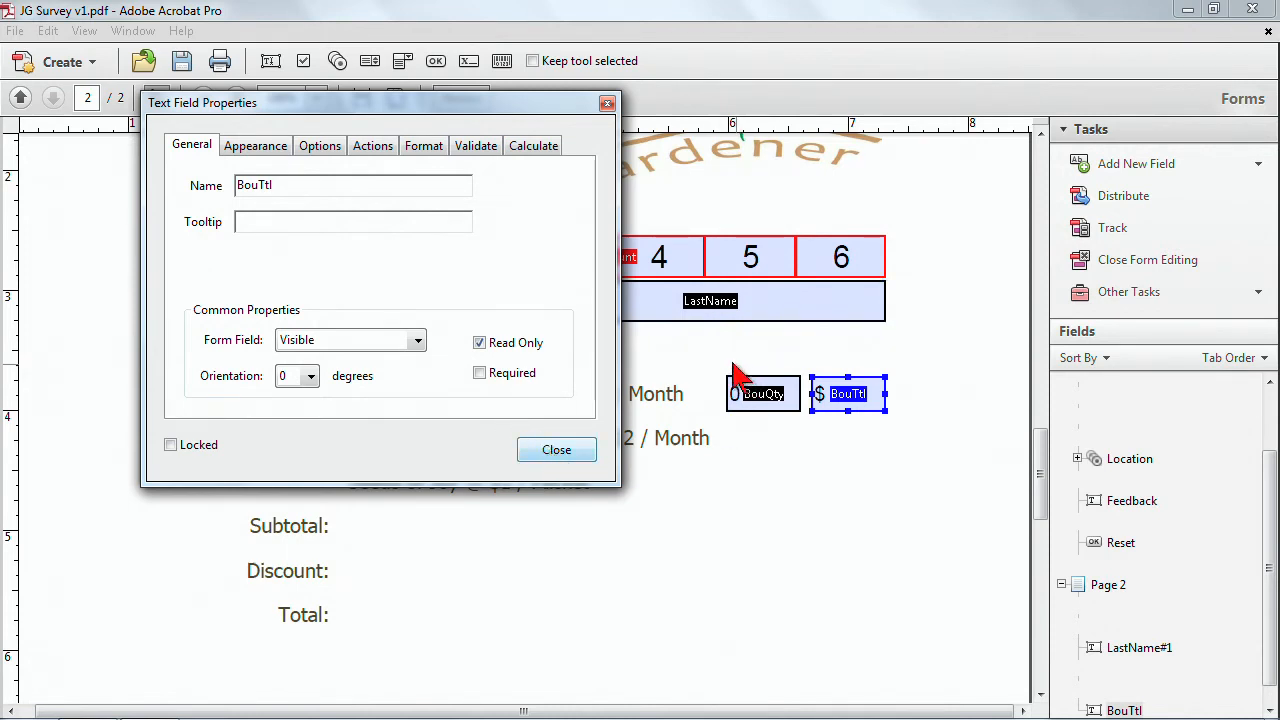
# Duplicate the BouQty and BouTtl field pair onto the two item rows below.
pyautogui.moveTo(704, 363); pyautogui.dragTo(903, 434)
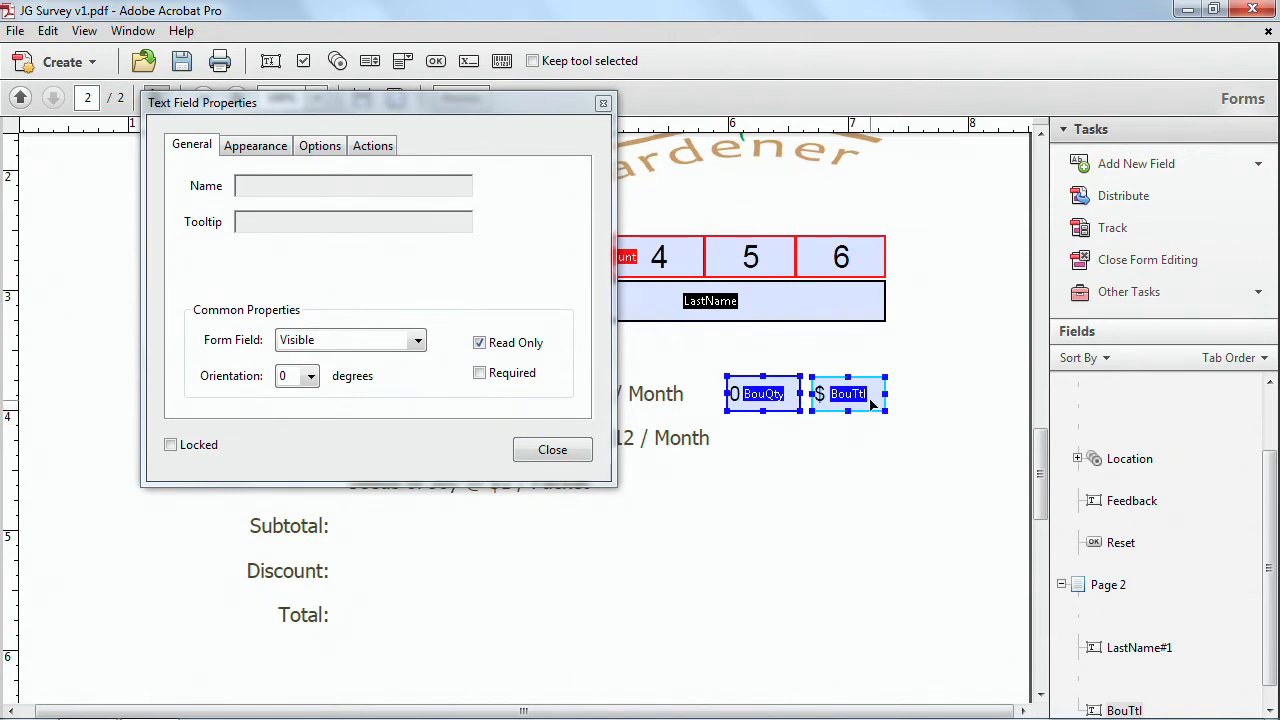
pyautogui.moveTo(872, 403); pyautogui.dragTo(872, 450)
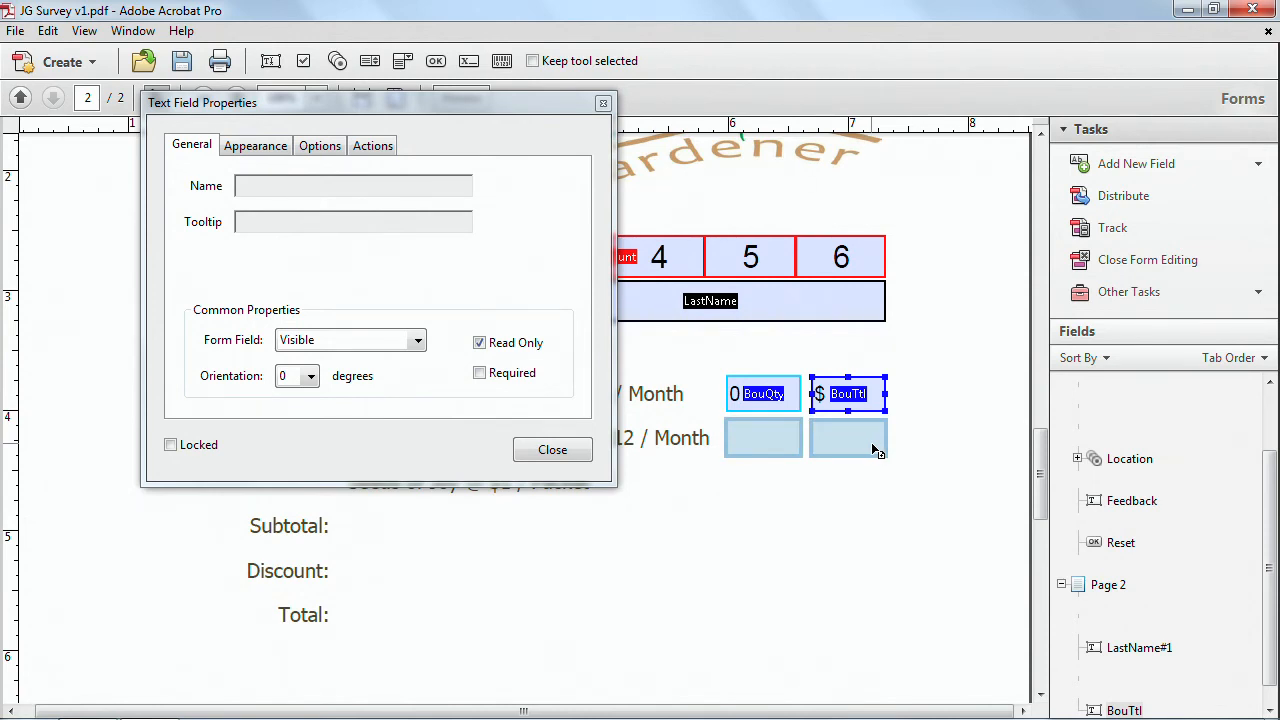
pyautogui.moveTo(873, 448); pyautogui.dragTo(871, 484)
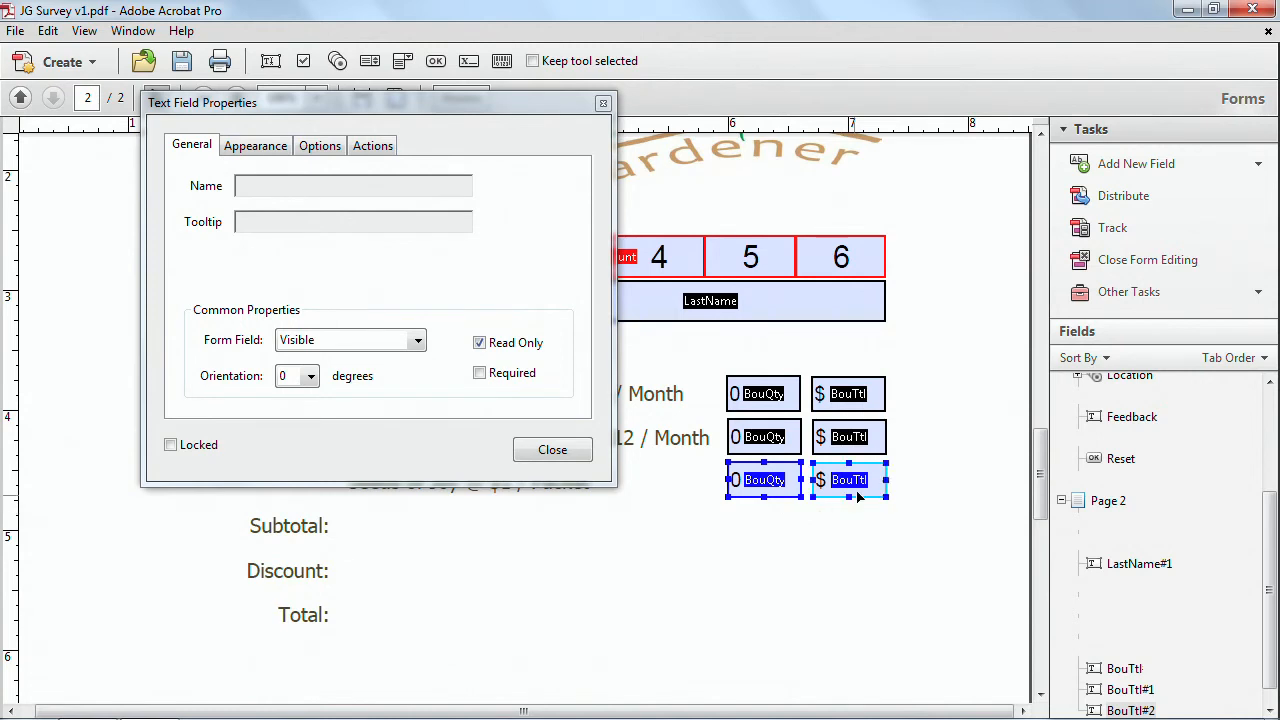
# Rename the second row's quantity field PPIQty.
pyautogui.click(765, 437)
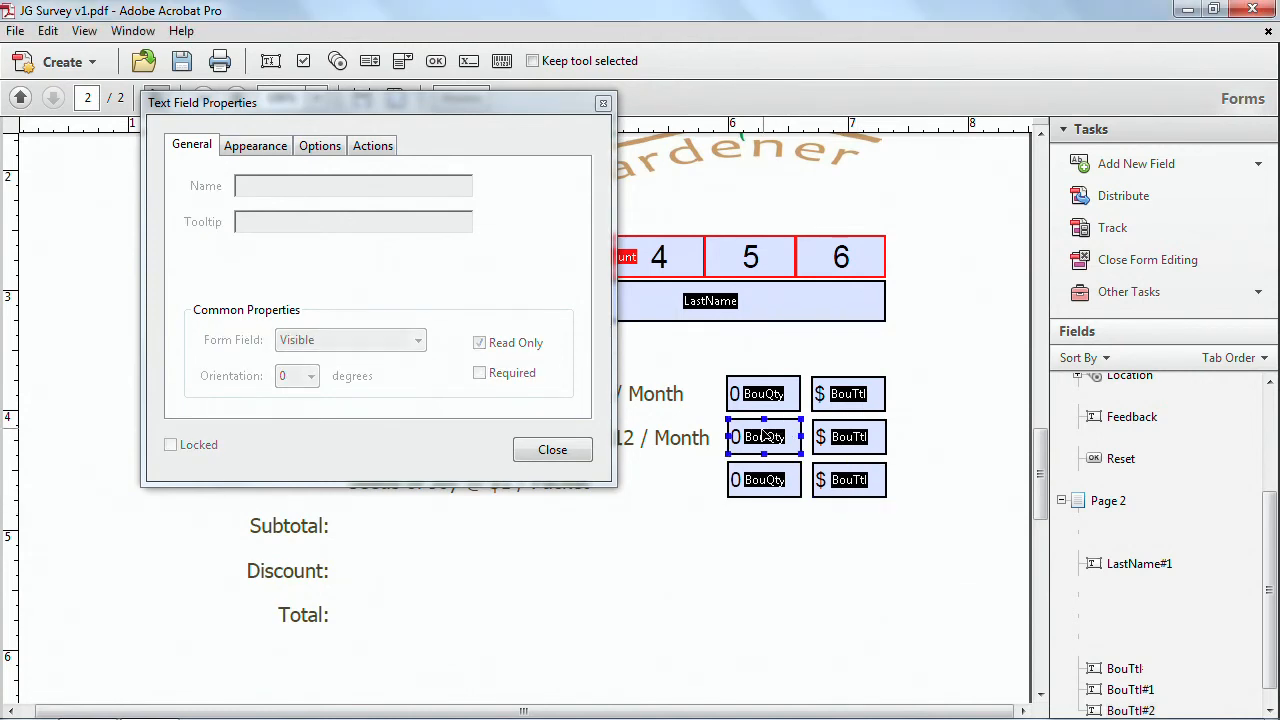
pyautogui.click(256, 189)
pyautogui.click(256, 189)
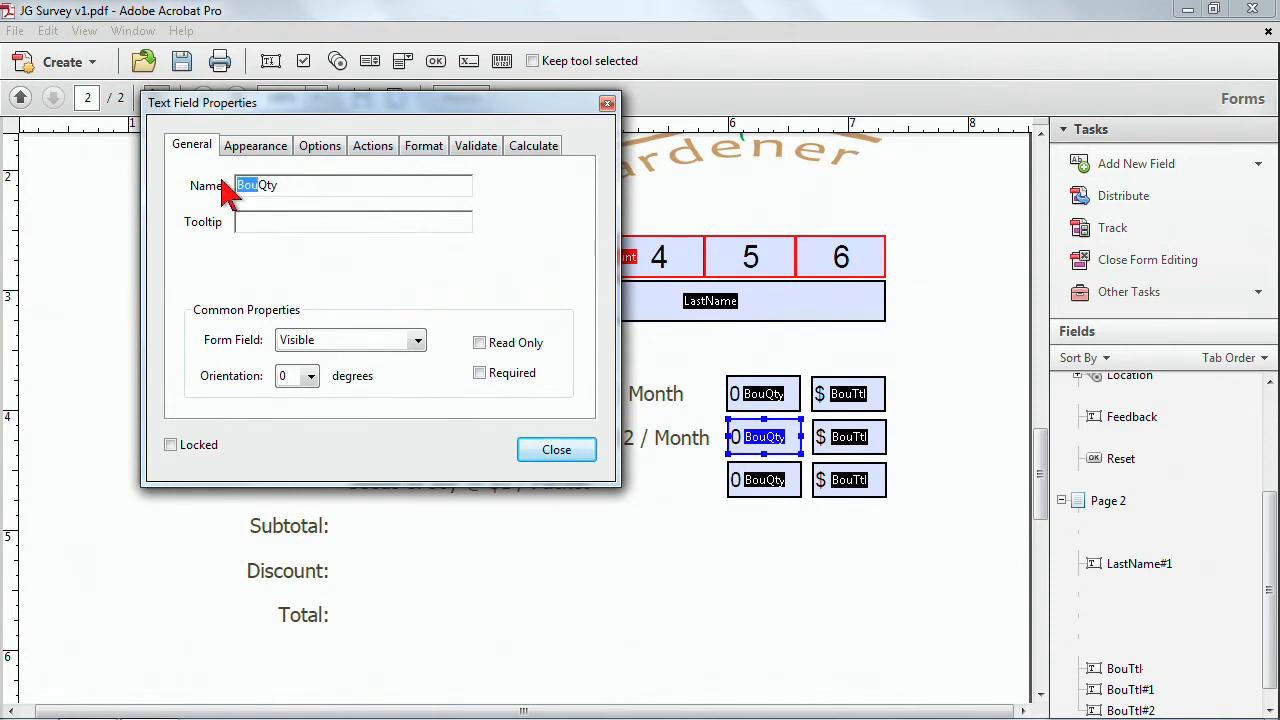
pyautogui.write('PPI')
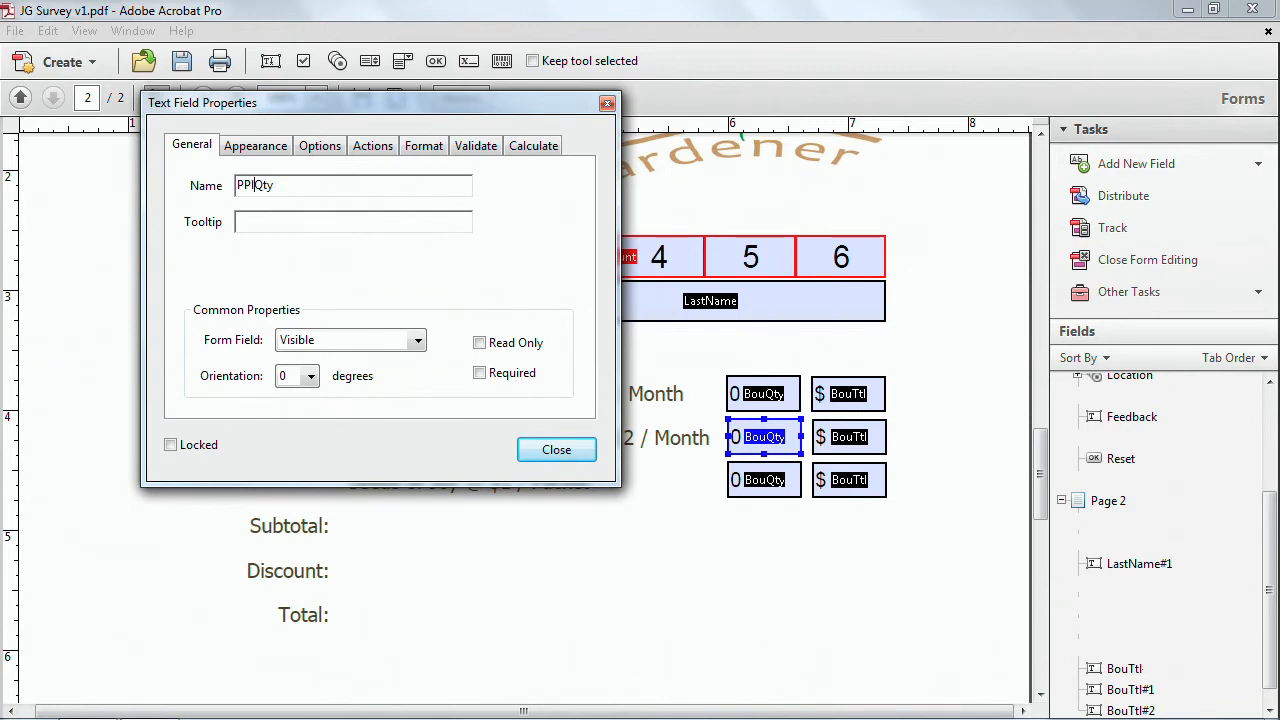
# Rename the third row's quantity field SeedQty.
pyautogui.click(762, 481)
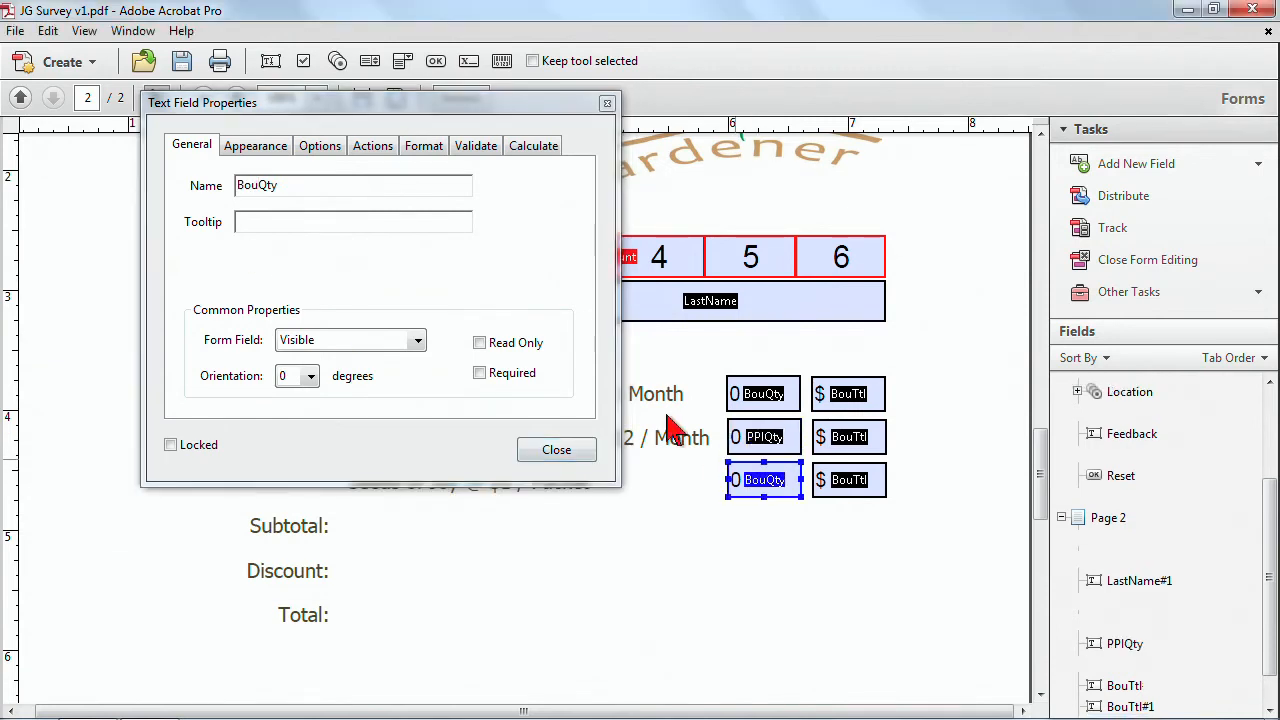
pyautogui.click(256, 183)
pyautogui.moveTo(258, 184); pyautogui.dragTo(234, 188)
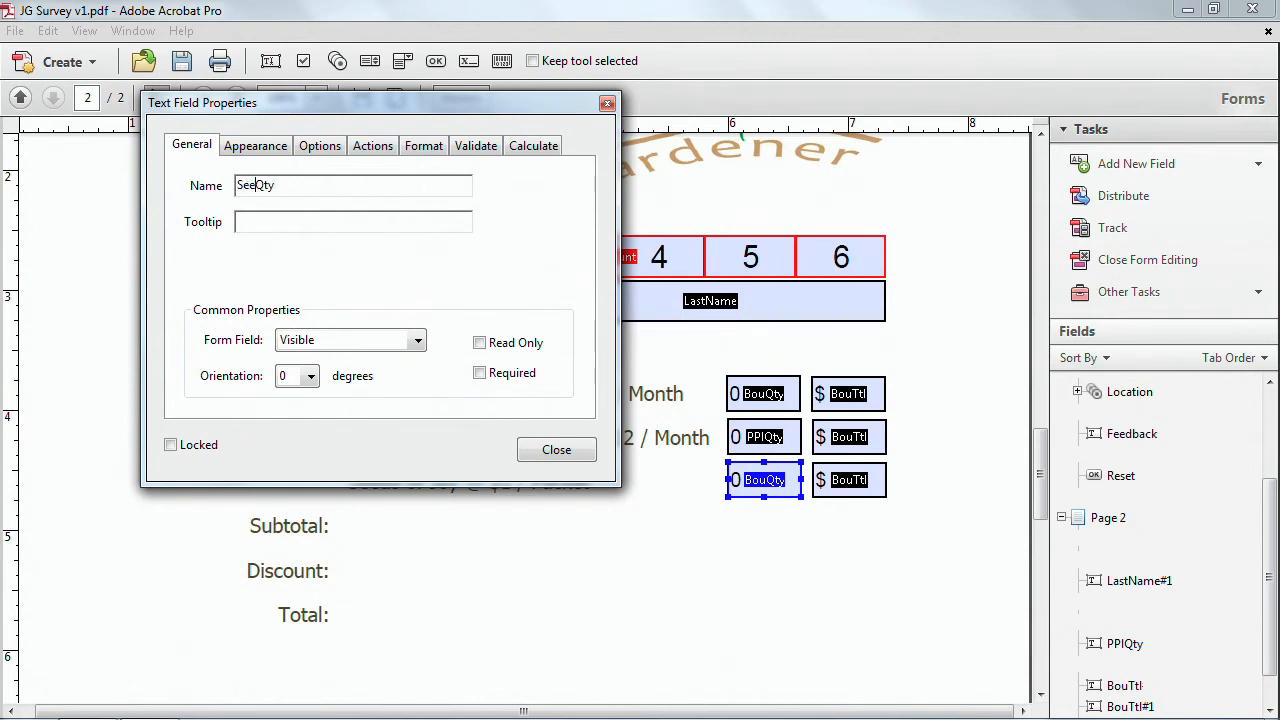
# Rename the second row's total field PPITtl.
pyautogui.click(835, 442)
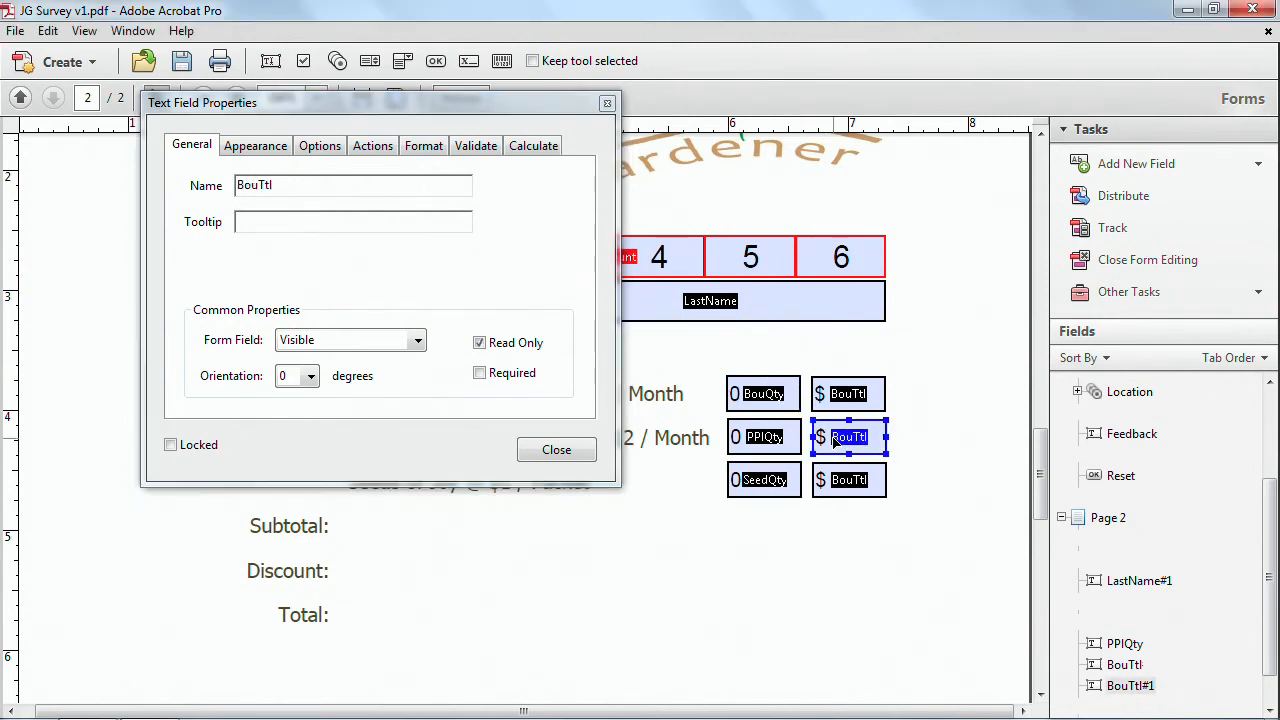
pyautogui.click(256, 184)
pyautogui.click(260, 184)
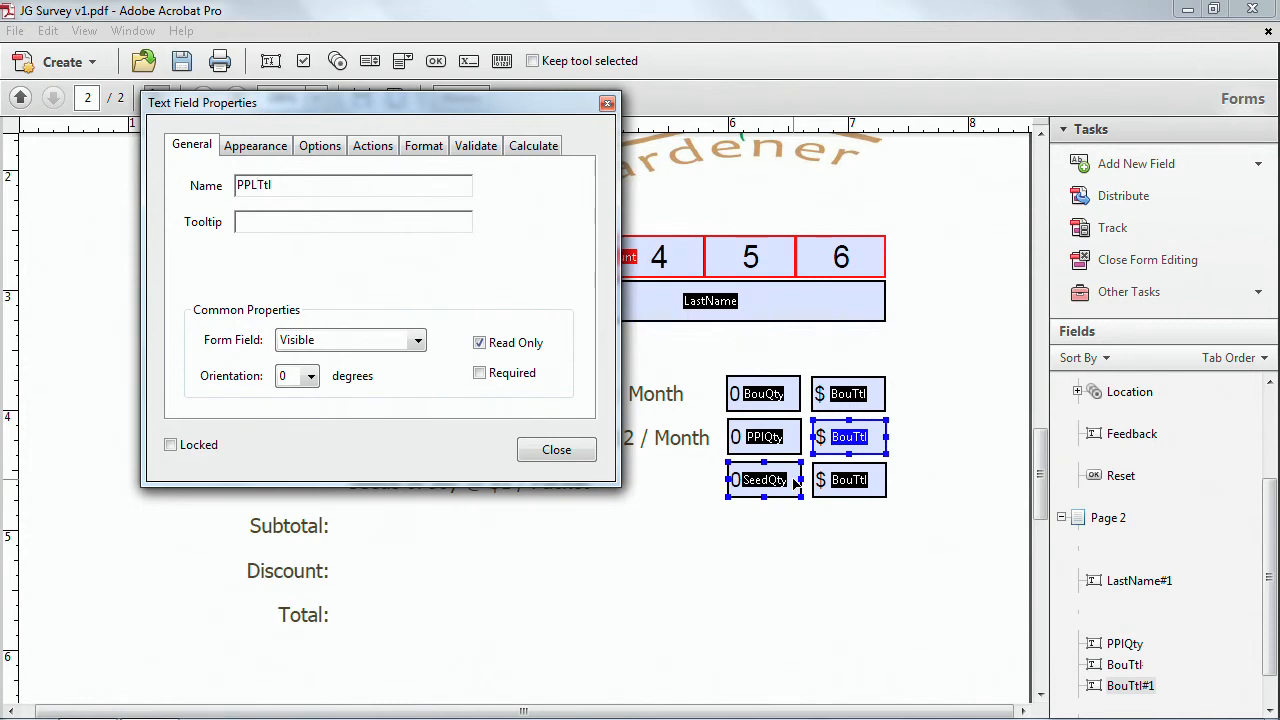
# Rename the third row's total field SeedTtl.
pyautogui.click(864, 488)
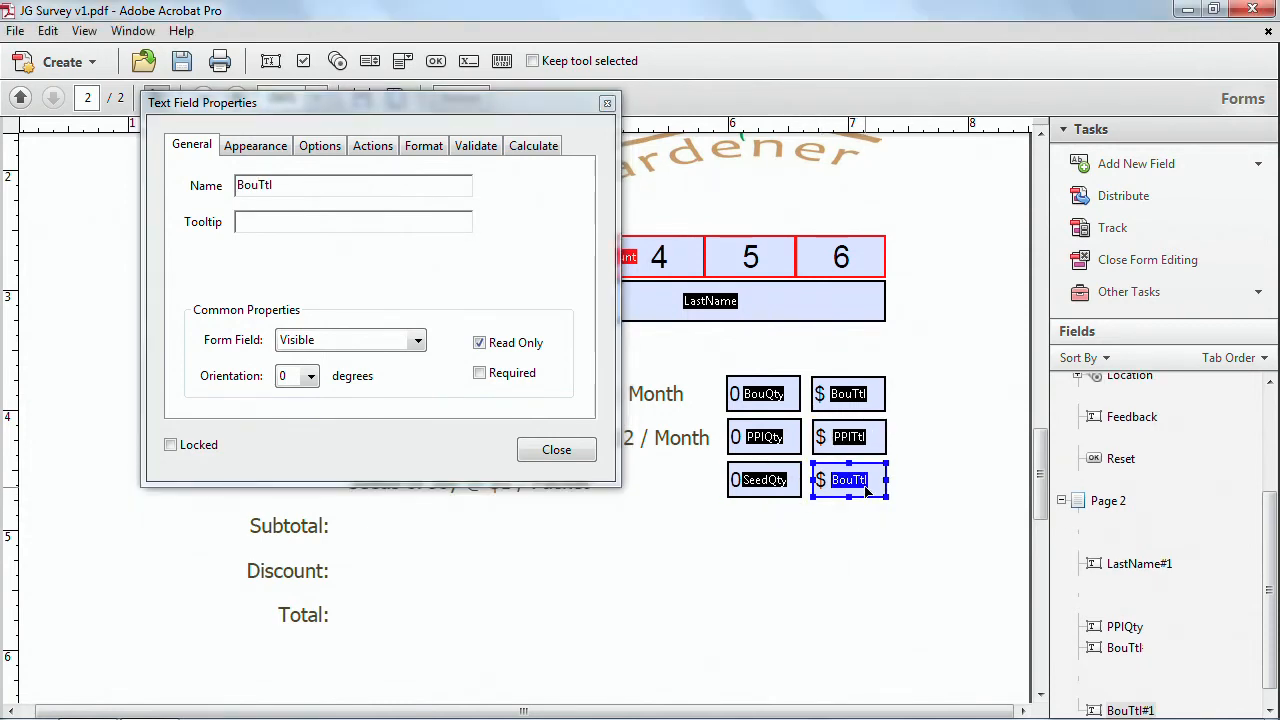
pyautogui.click(261, 184)
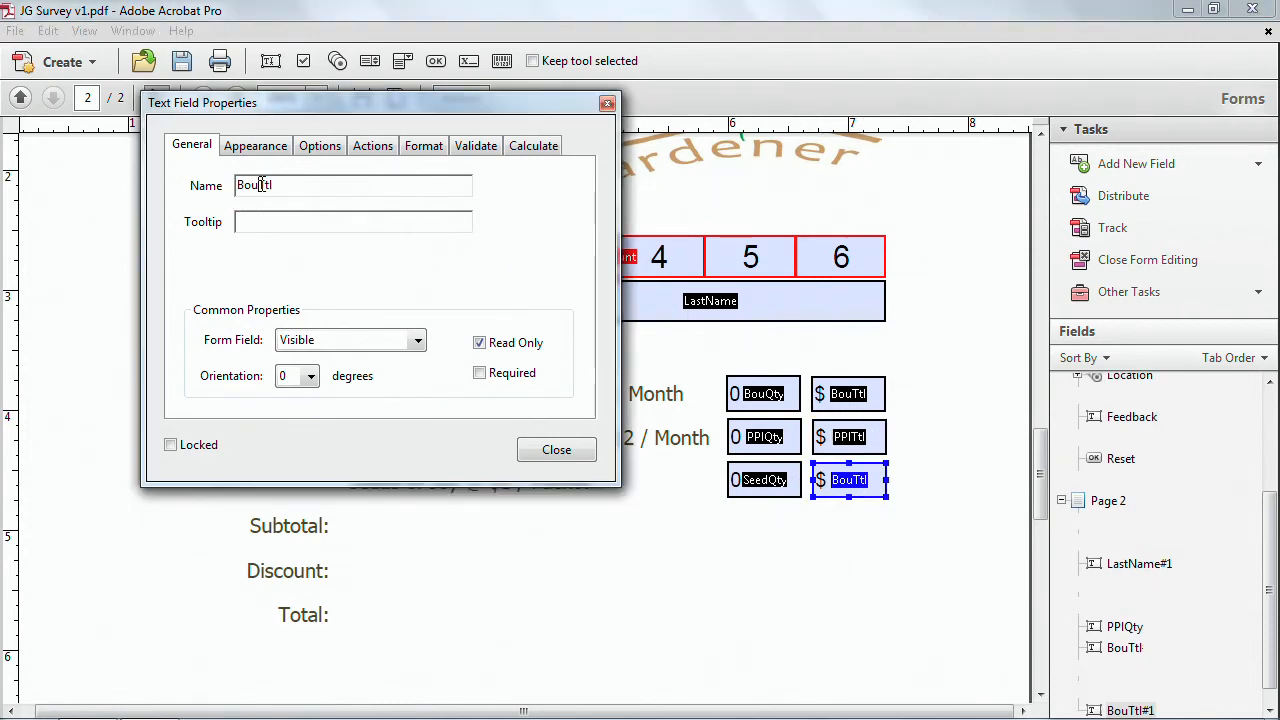
pyautogui.press('BackSpace')
pyautogui.press('BackSpace')
pyautogui.write('Seed')
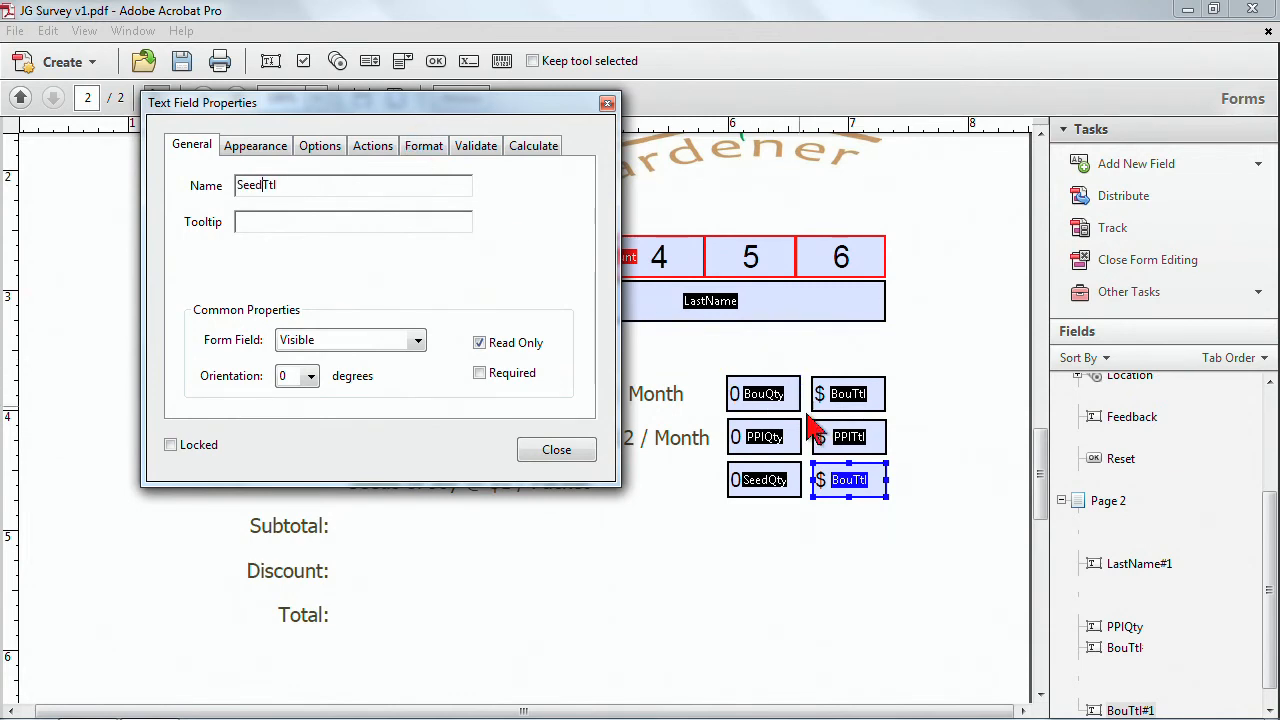
# Change the SeedTtl calculation to SeedQty*1.
pyautogui.click(540, 160)
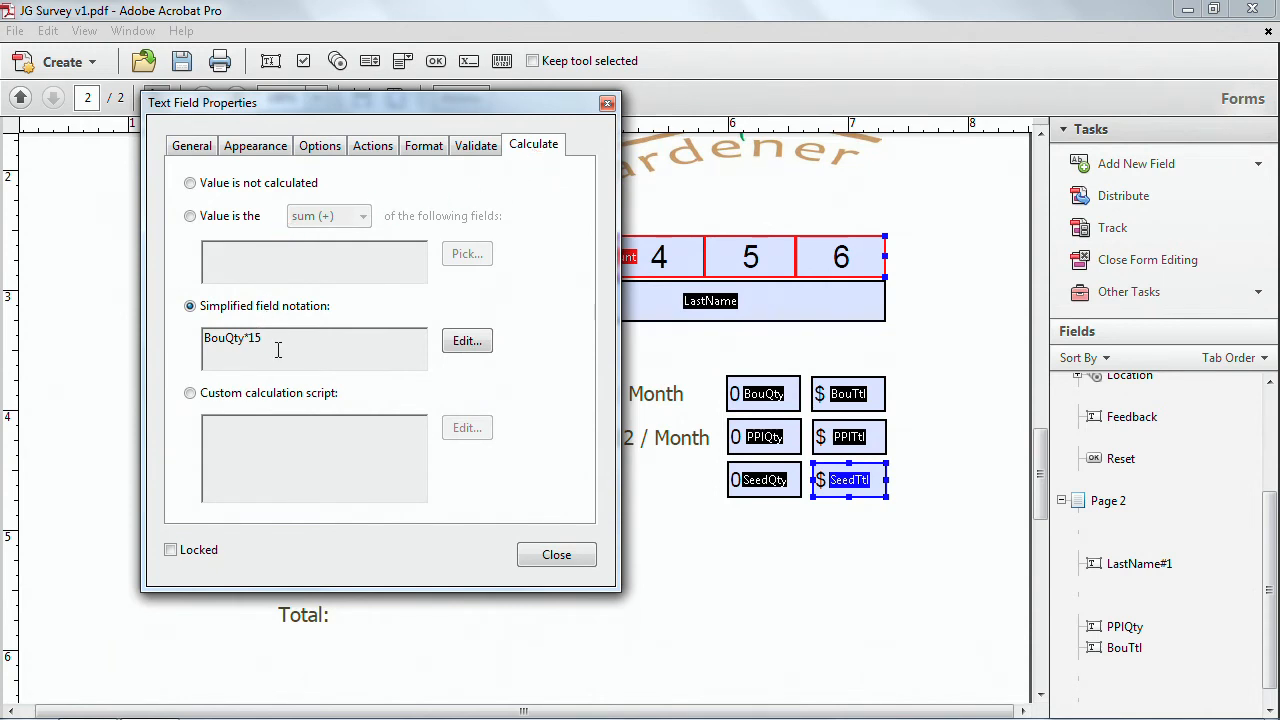
pyautogui.moveTo(375, 115); pyautogui.dragTo(316, 54)
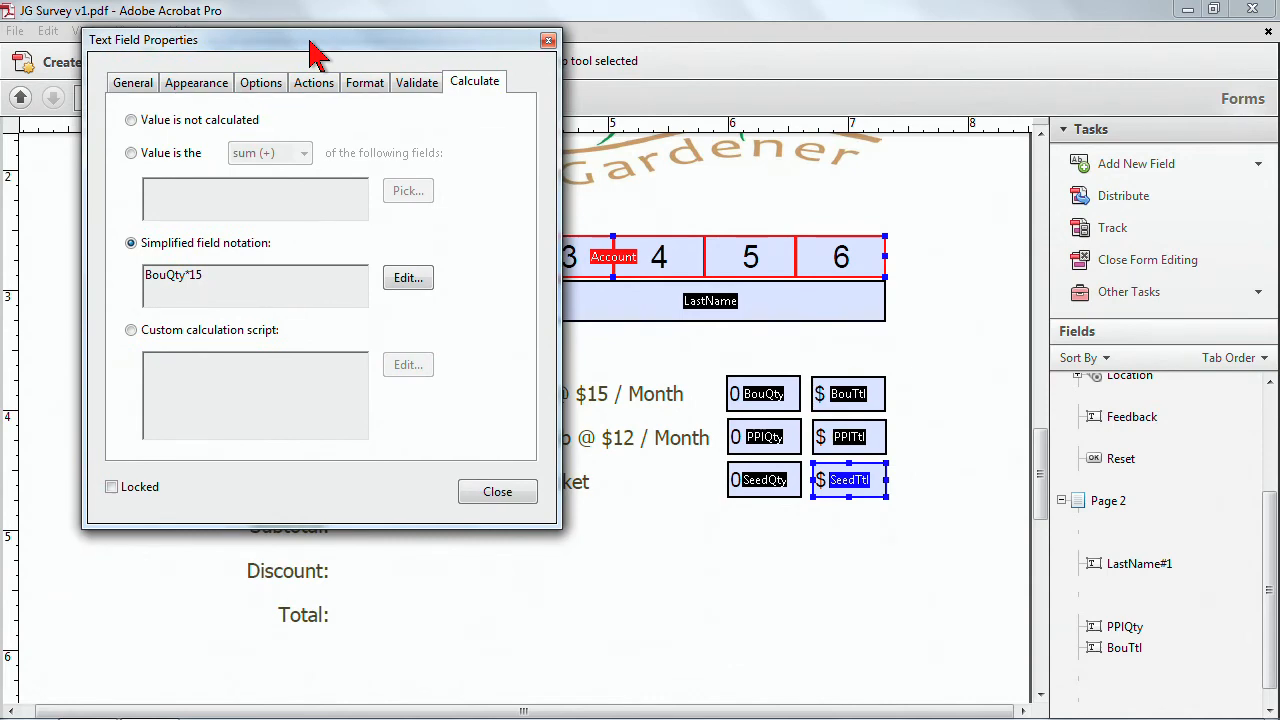
pyautogui.click(401, 278)
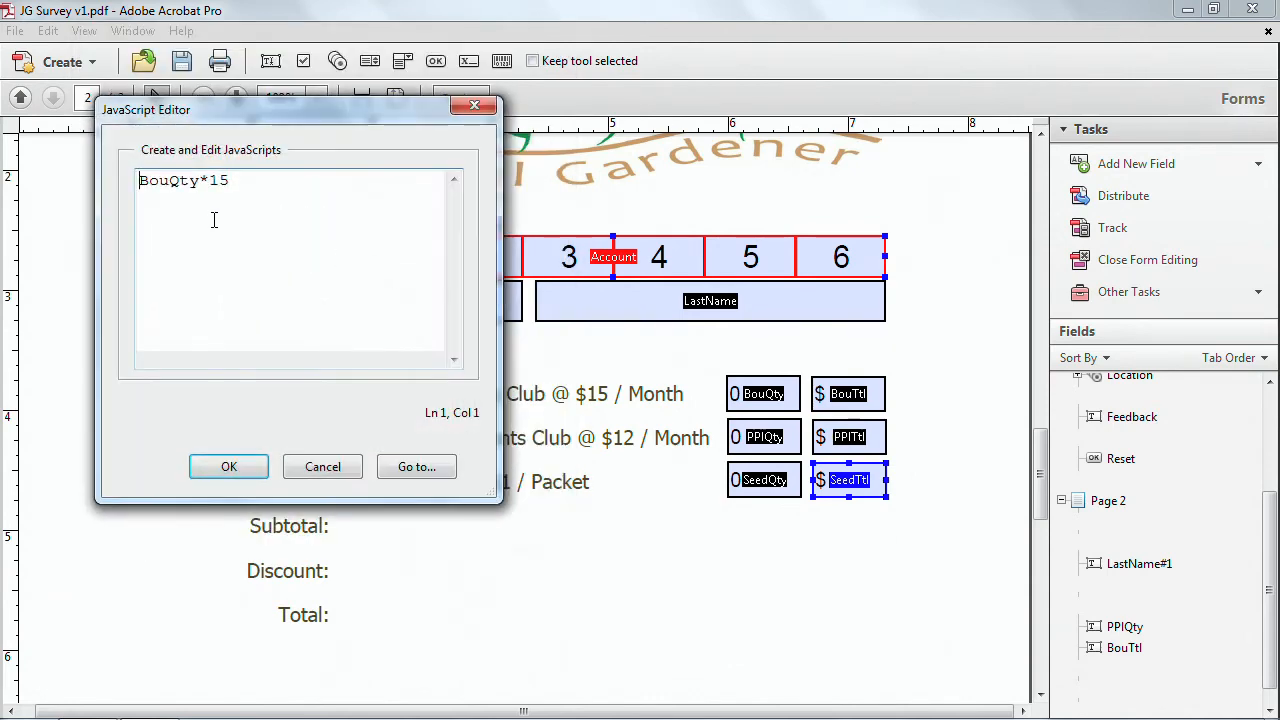
pyautogui.keyDown('shift'); pyautogui.click(171, 183); pyautogui.keyUp('shift')
pyautogui.write('See')
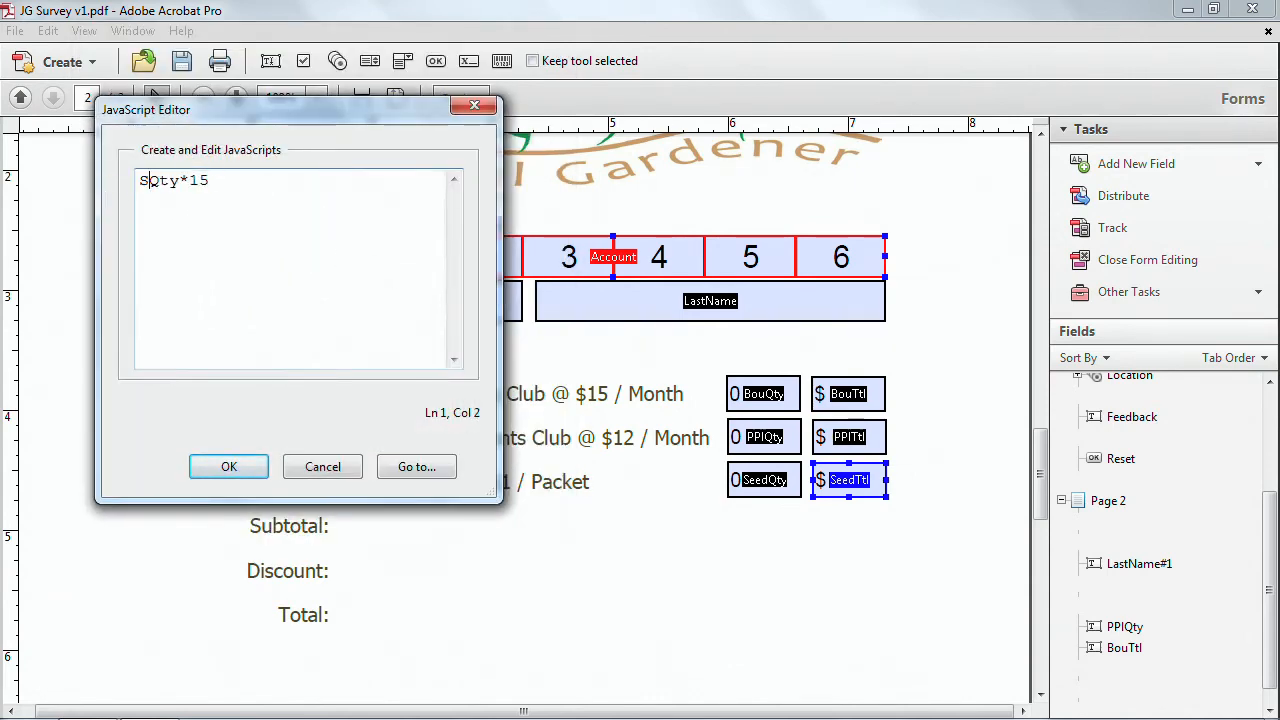
pyautogui.write('d')
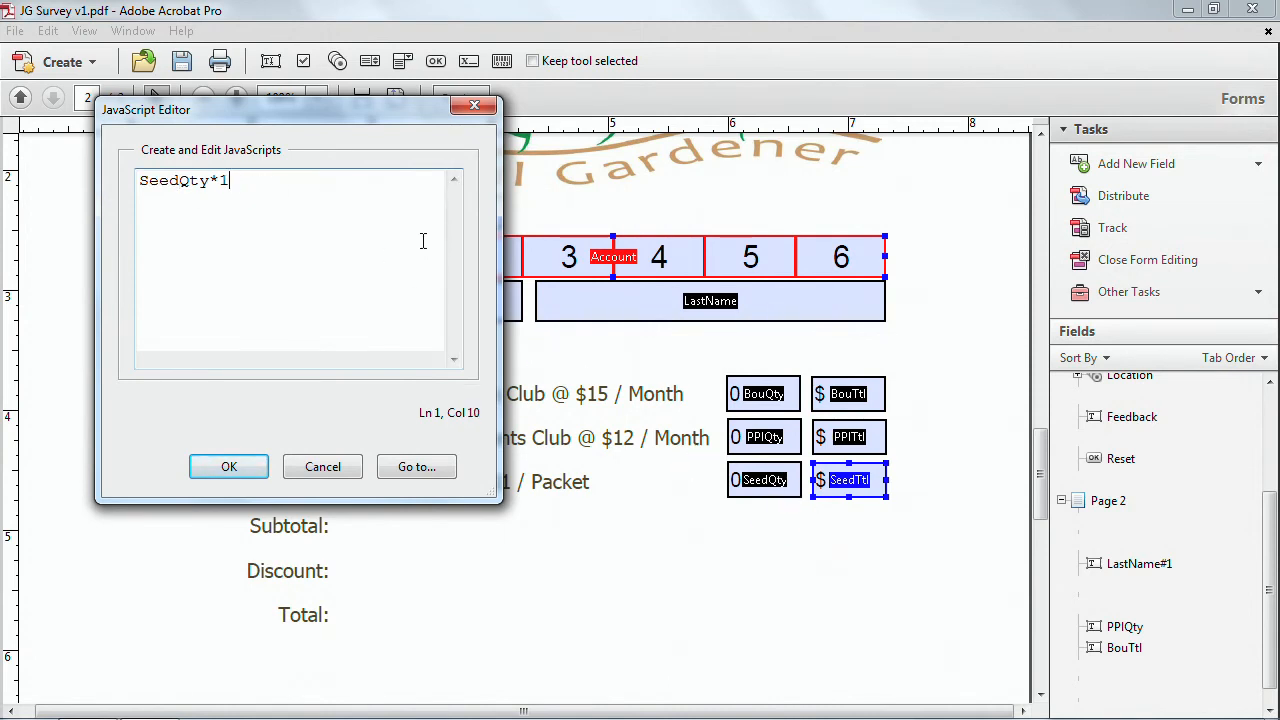
pyautogui.click(241, 468)
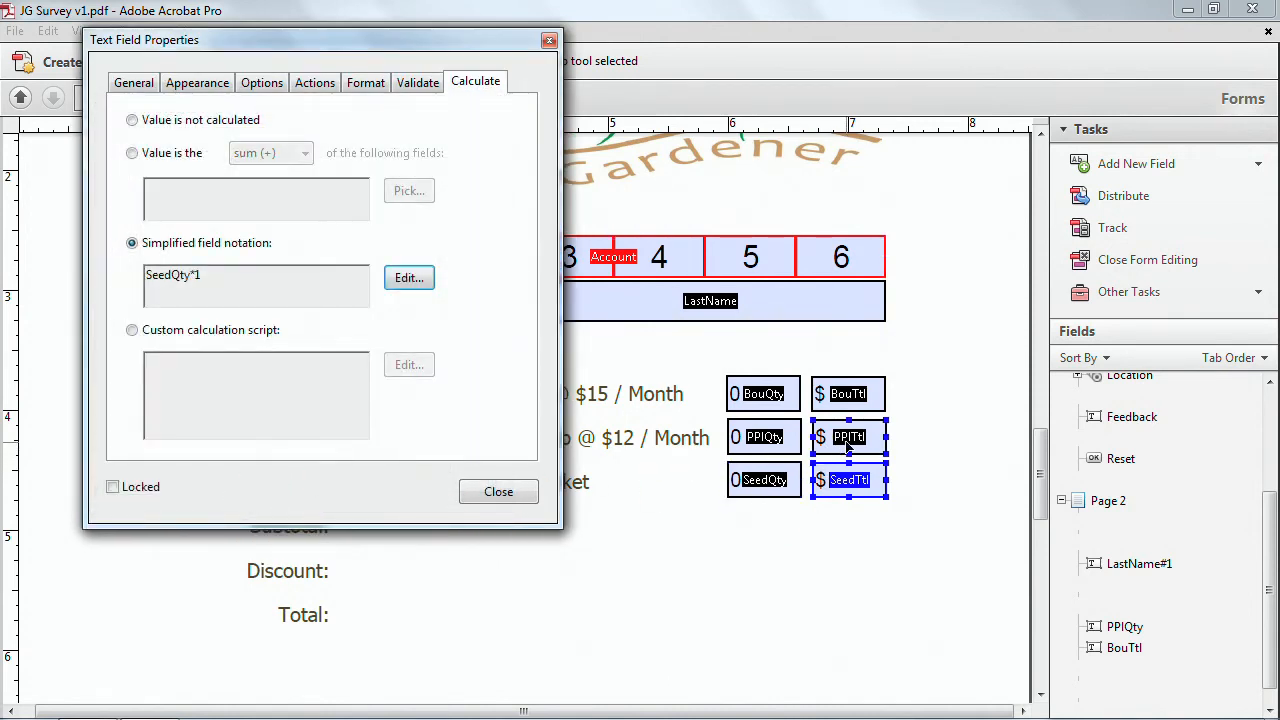
# Change the PPITtl calculation to PPIQty*12.
pyautogui.click(847, 445)
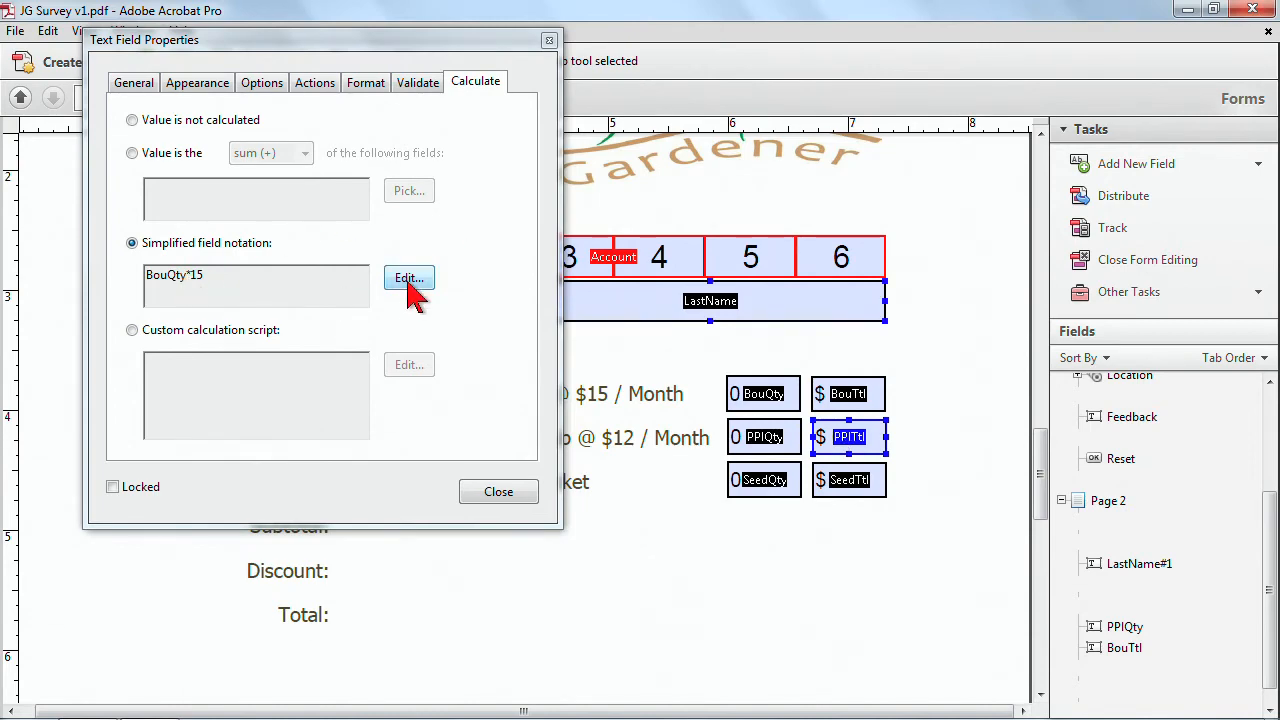
pyautogui.click(410, 279)
pyautogui.keyDown('shift'); pyautogui.click(171, 180); pyautogui.keyUp('shift')
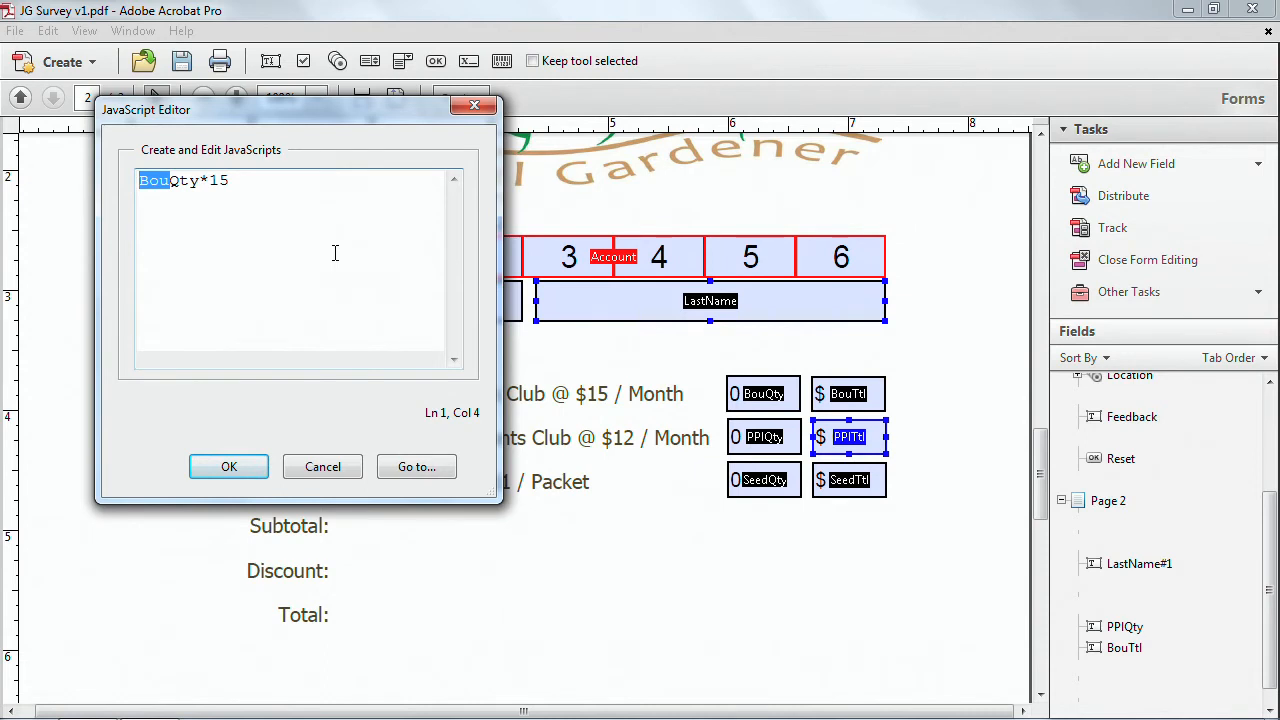
pyautogui.write('PP')
pyautogui.press('BackSpace')
pyautogui.write('PI')
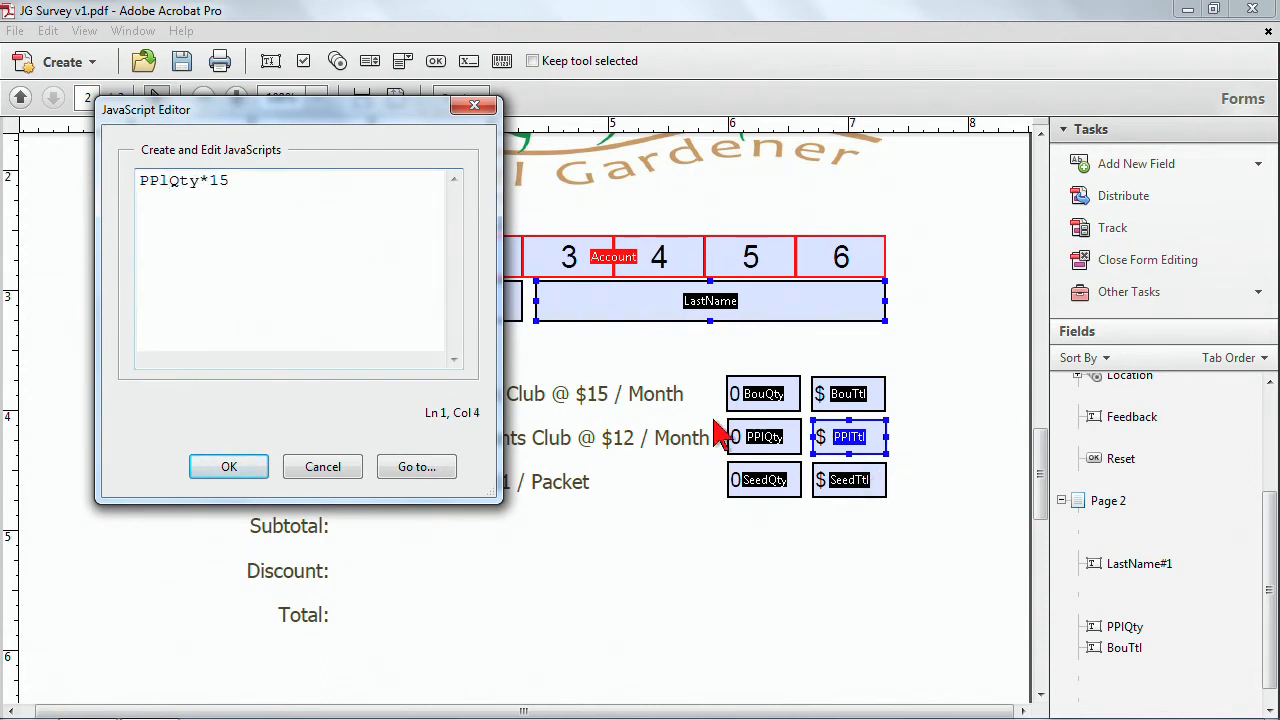
pyautogui.click(236, 181)
pyautogui.press('BackSpace')
pyautogui.write('2')
pyautogui.click(236, 465)
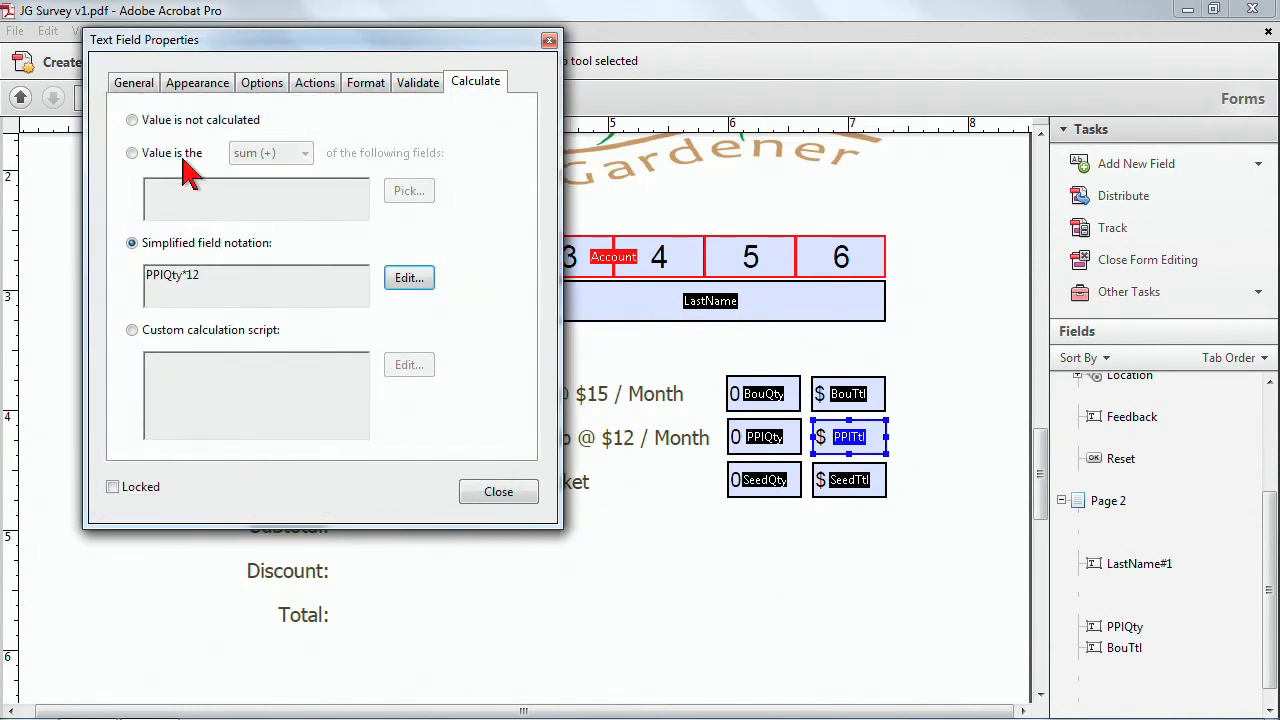
# Close the field properties, preview the form, and enter 3 in each of the three quantity fields.
pyautogui.click(138, 86)
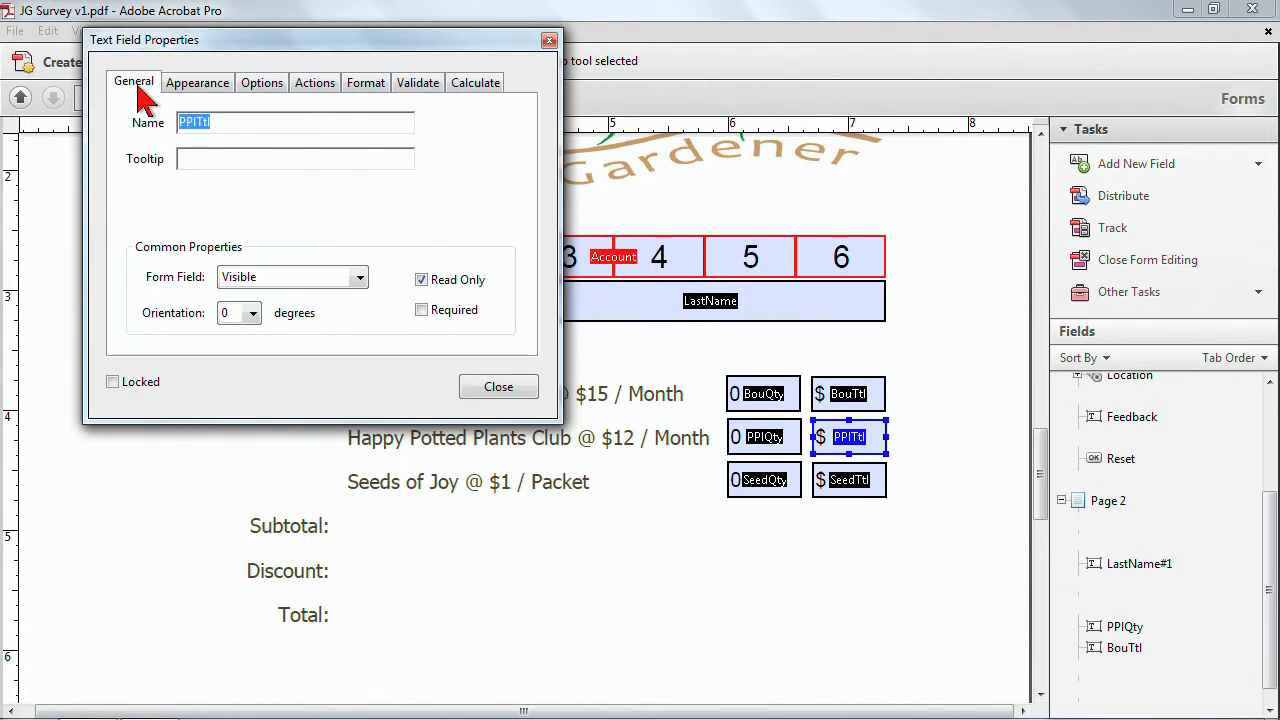
pyautogui.click(497, 388)
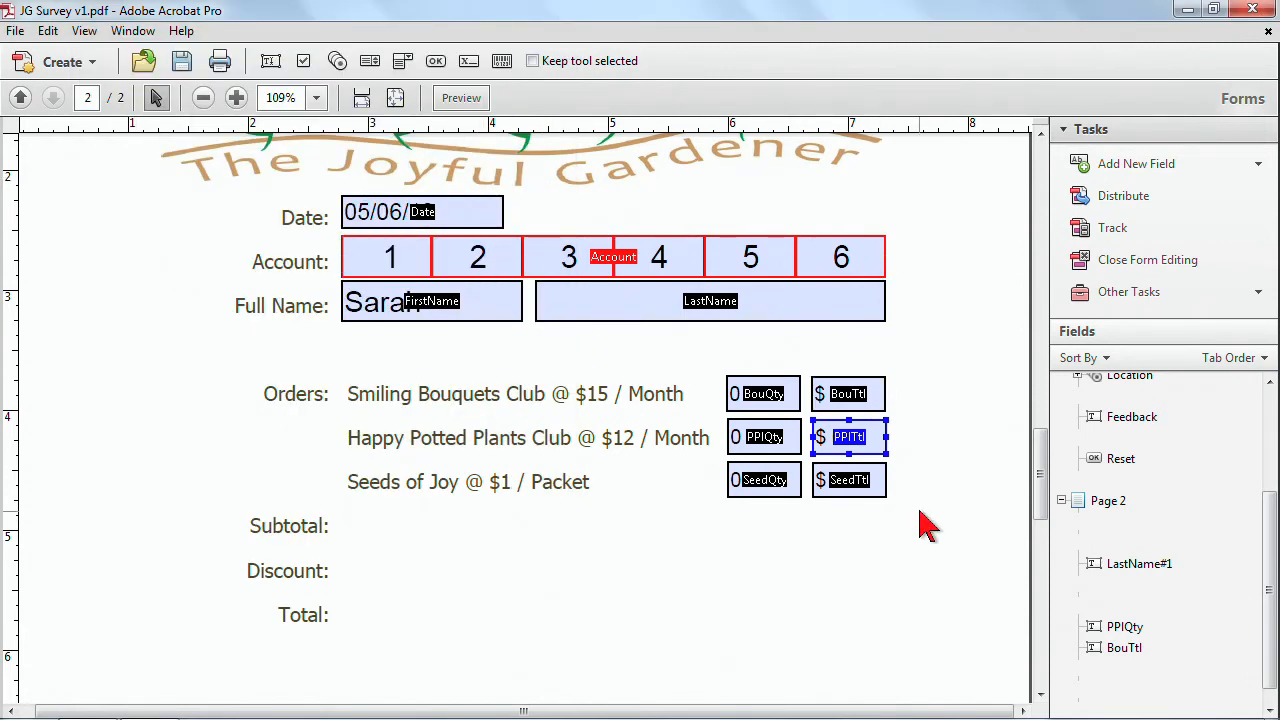
pyautogui.click(461, 97)
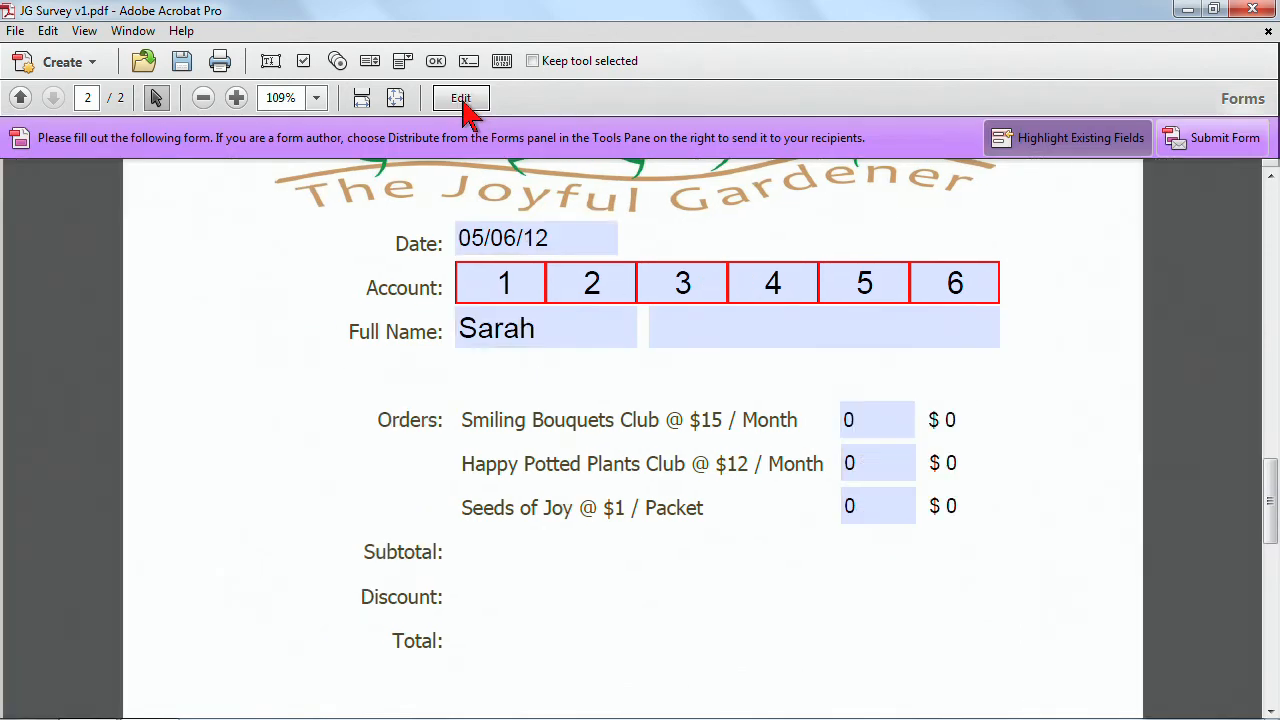
pyautogui.click(898, 420)
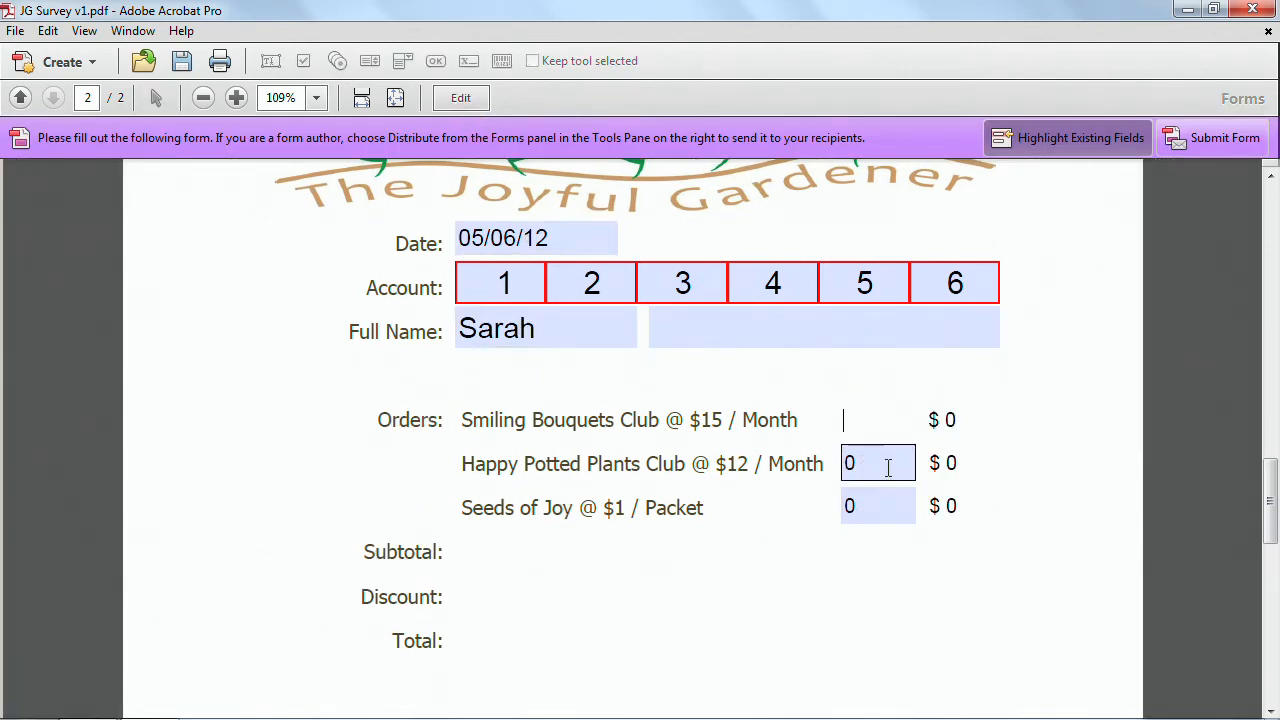
pyautogui.write('3')
pyautogui.click(884, 464)
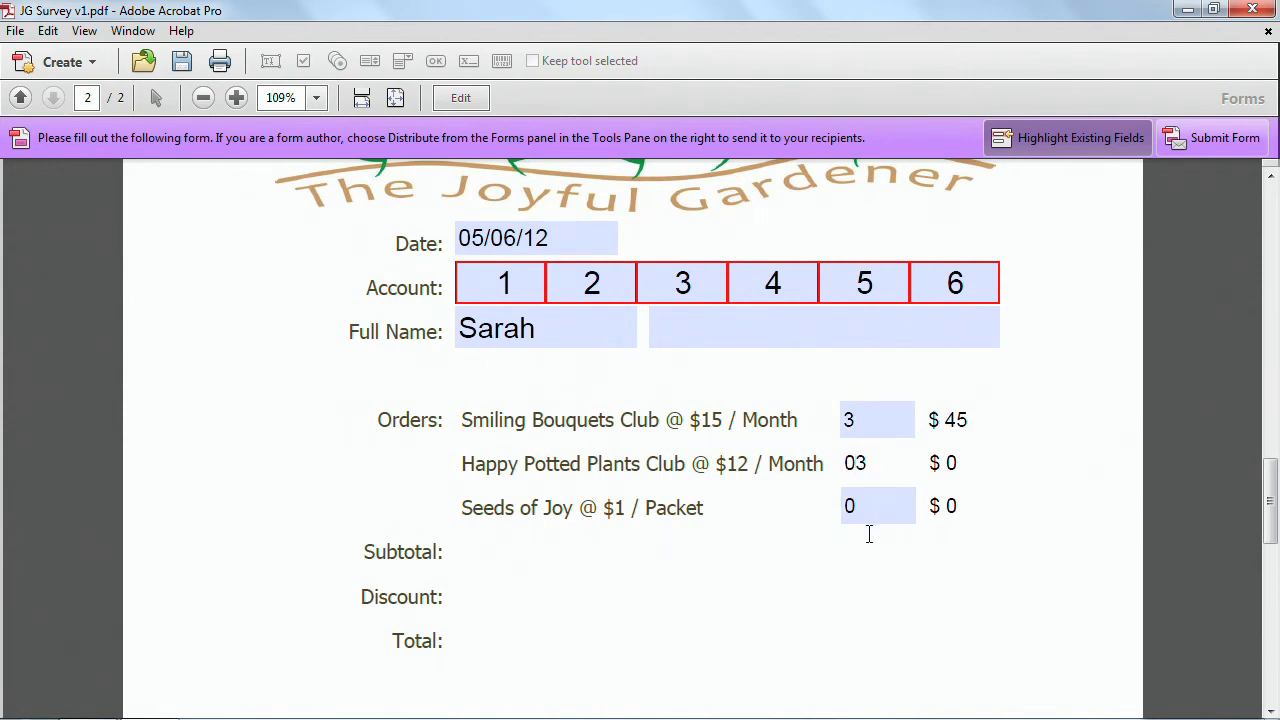
pyautogui.click(886, 507)
pyautogui.write('3')
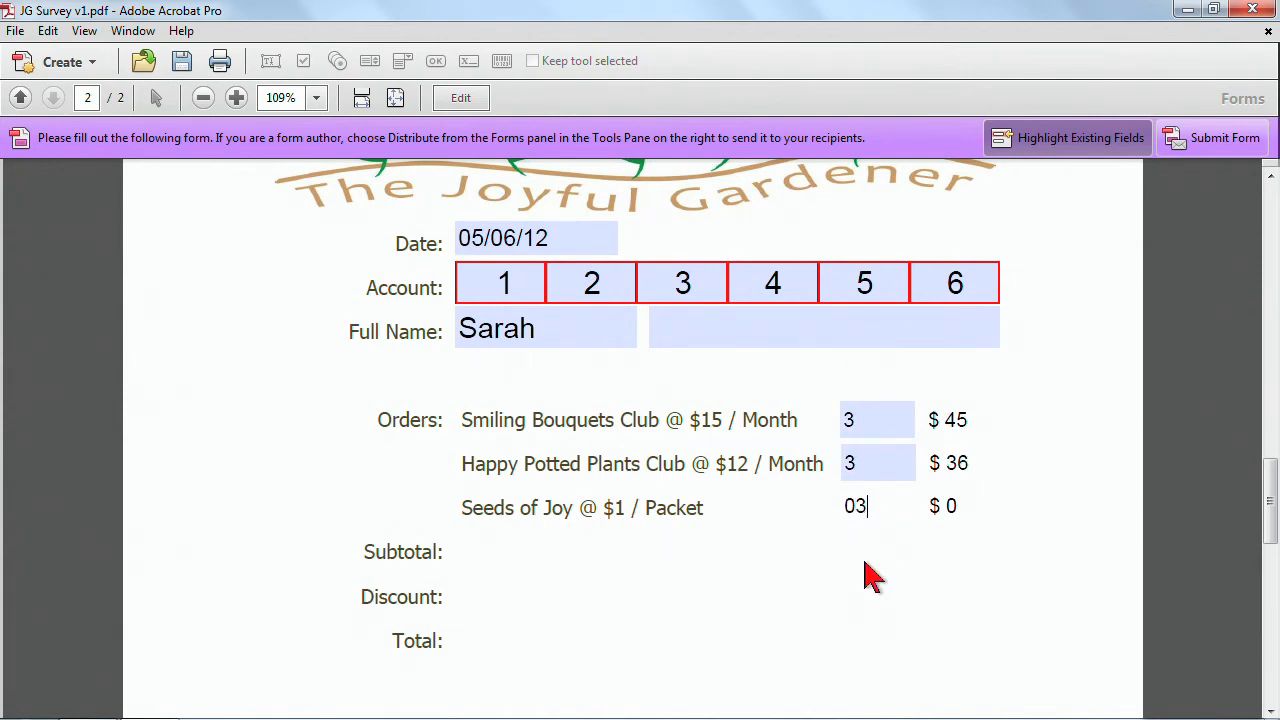
pyautogui.click(864, 562)
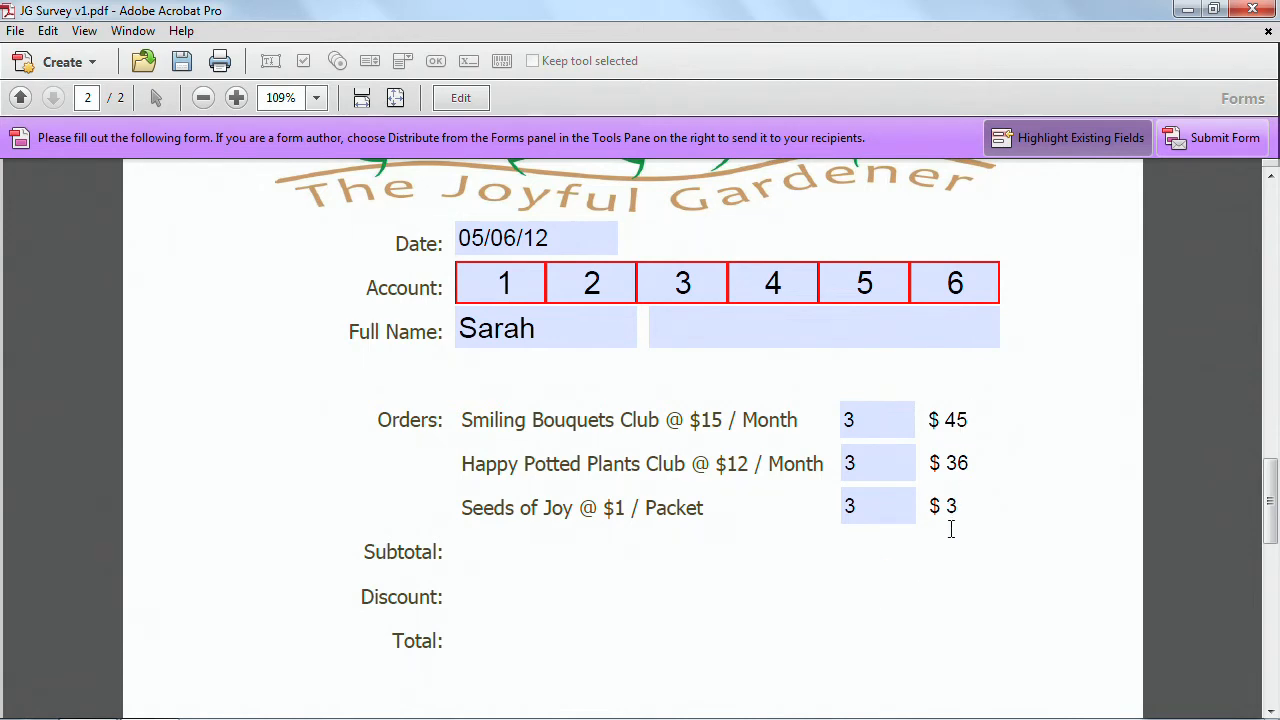
# Return to form editing and duplicate the SeedTtl field down into the Subtotal, Discount and Total rows.
pyautogui.scroll(-1, 966, 566)
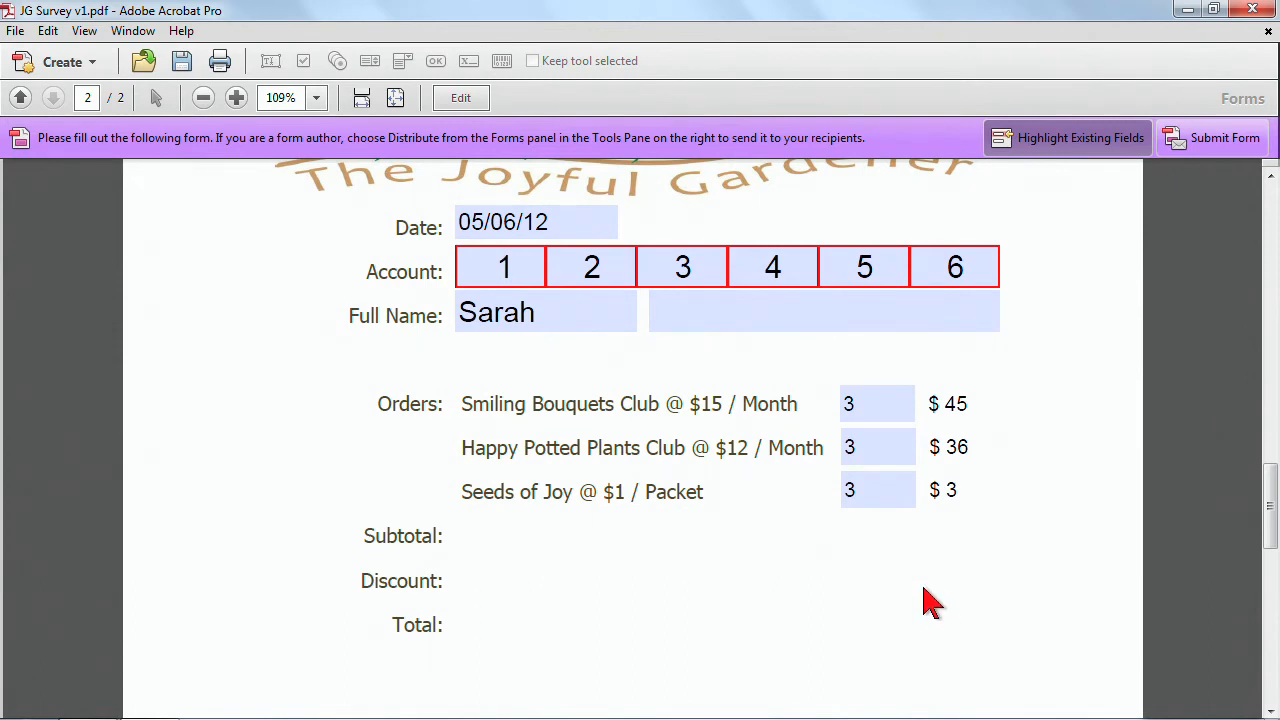
pyautogui.click(462, 99)
pyautogui.scroll(-1, 965, 515)
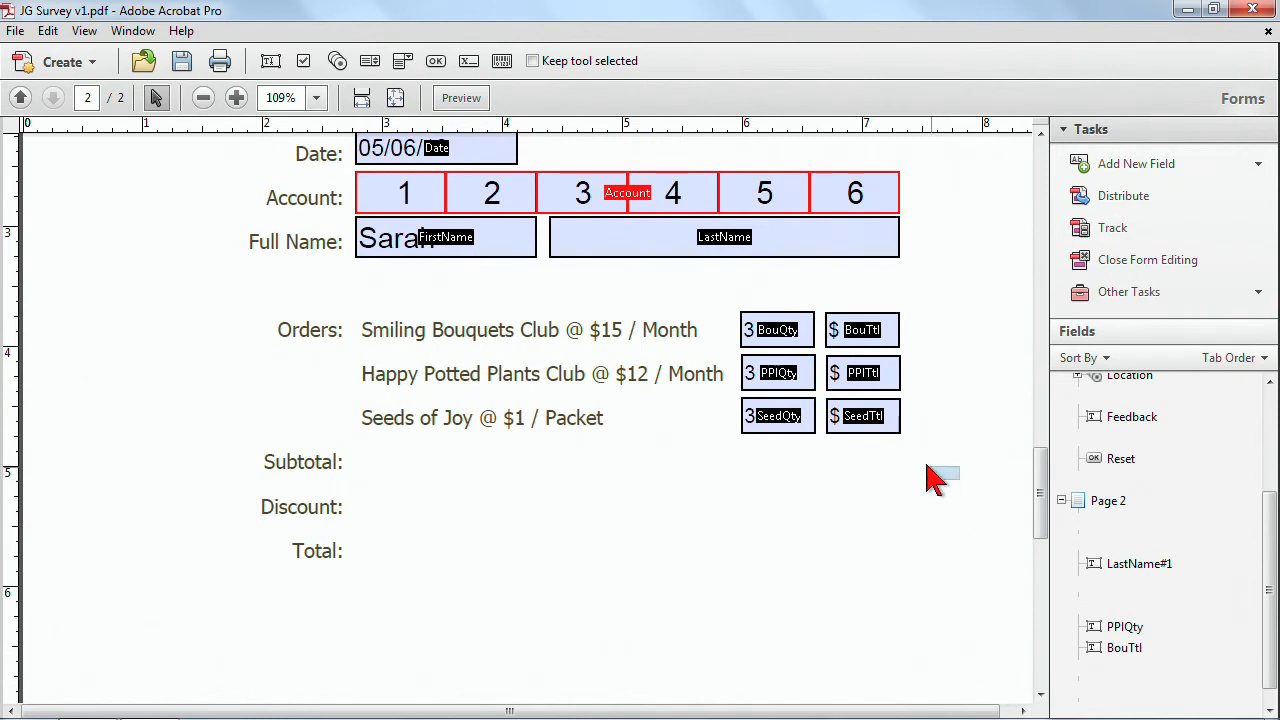
pyautogui.click(870, 423)
pyautogui.moveTo(875, 422); pyautogui.dragTo(887, 560)
# Rename the Subtotal row's field Subtotal.
pyautogui.doubleClick(894, 461)
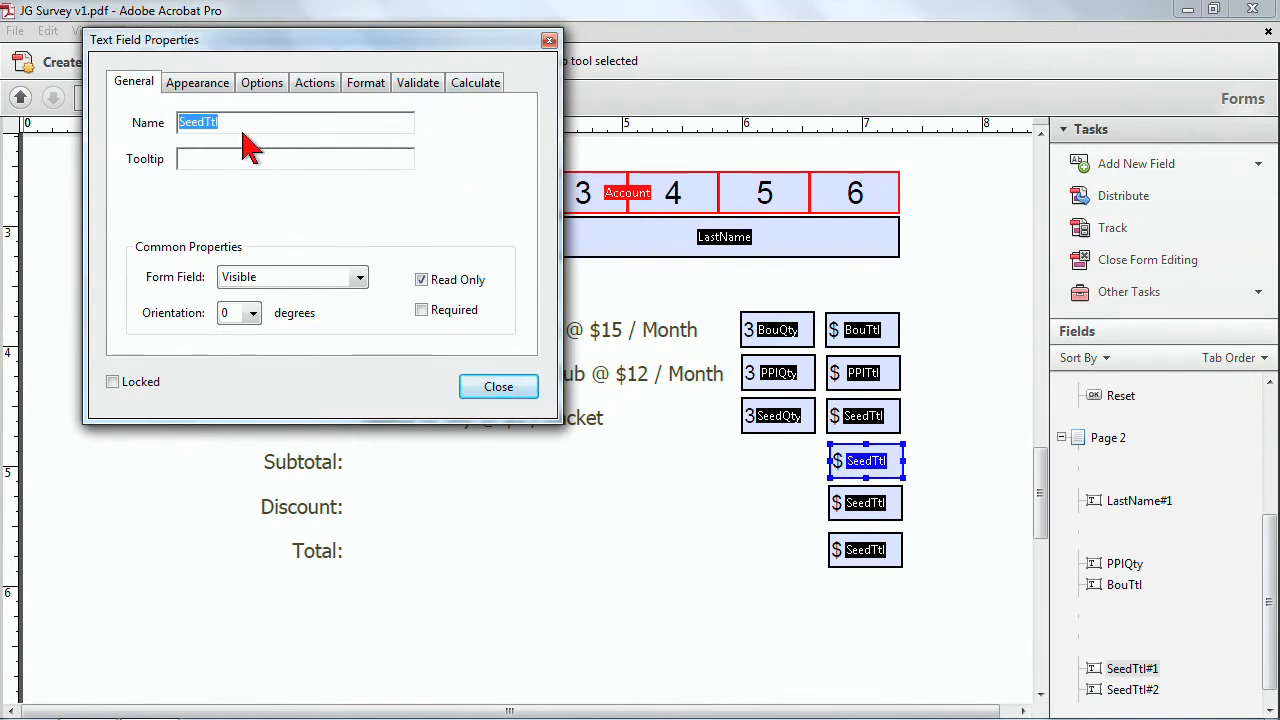
pyautogui.click(204, 121)
pyautogui.moveTo(232, 123); pyautogui.dragTo(62, 118)
pyautogui.write('S')
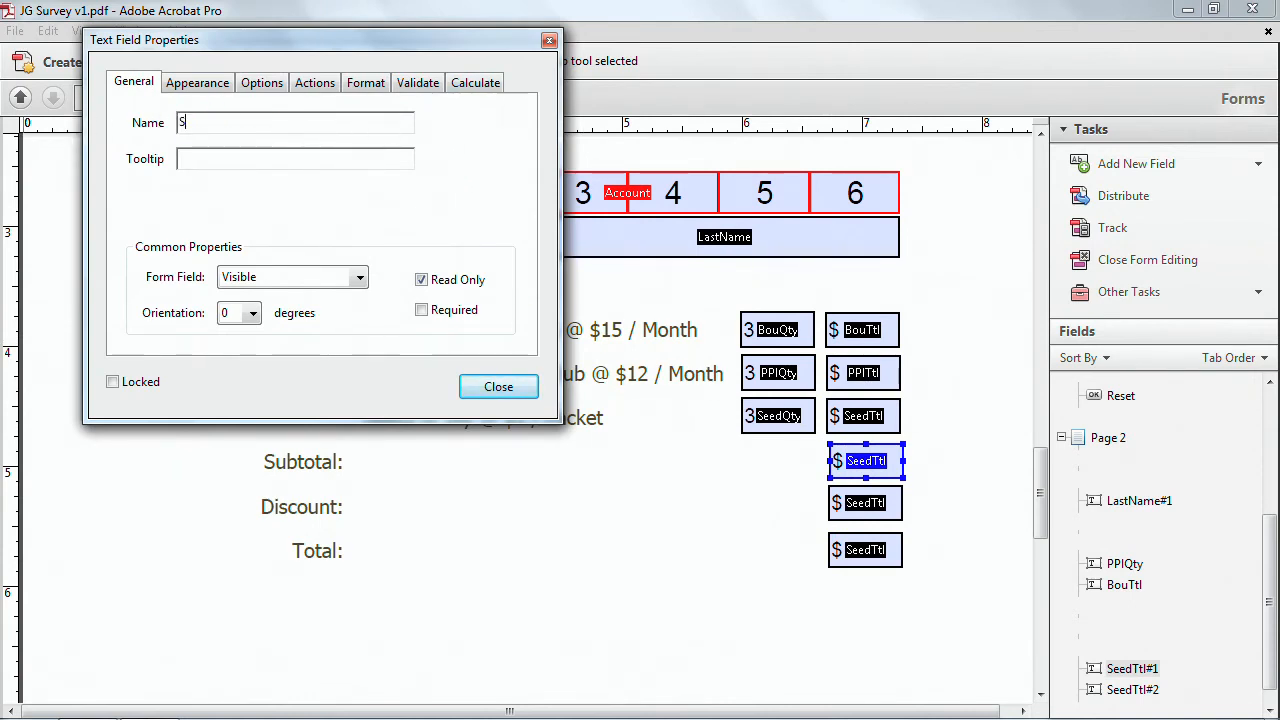
pyautogui.write('ubtotal')
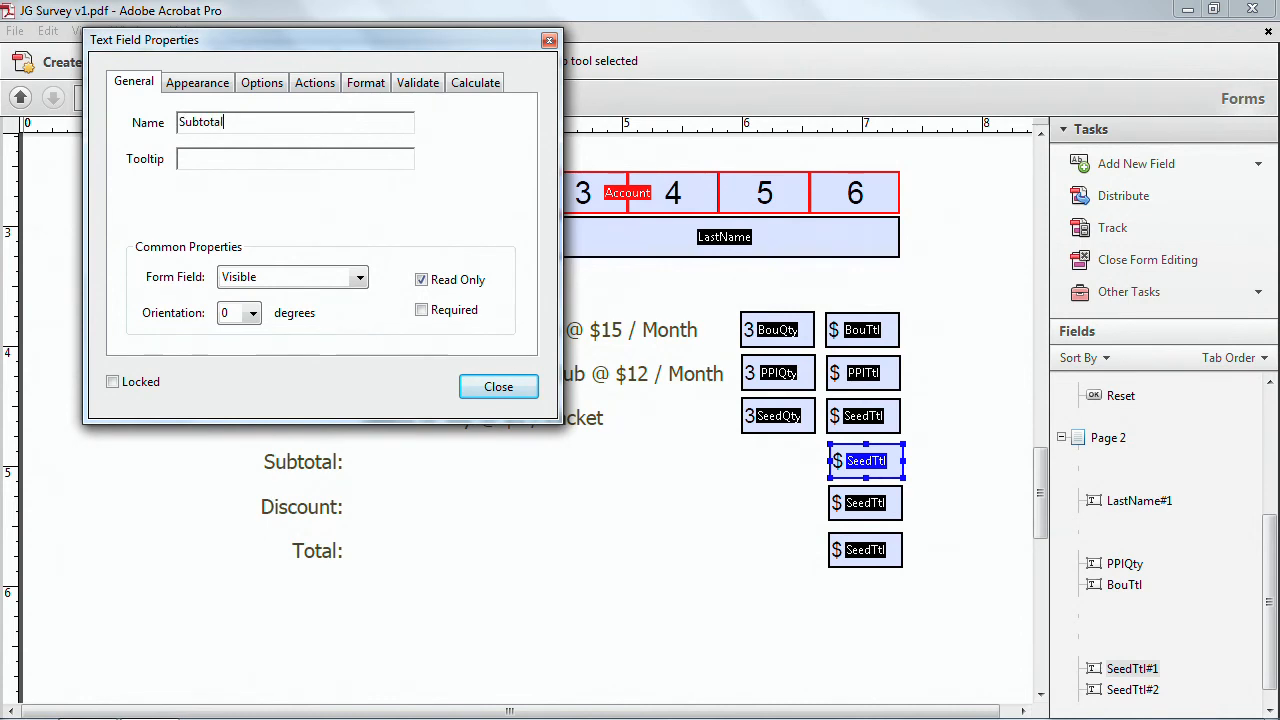
# Set the Subtotal field to calculate the sum of BouQty, PPIQty and SeedQty.
pyautogui.click(472, 86)
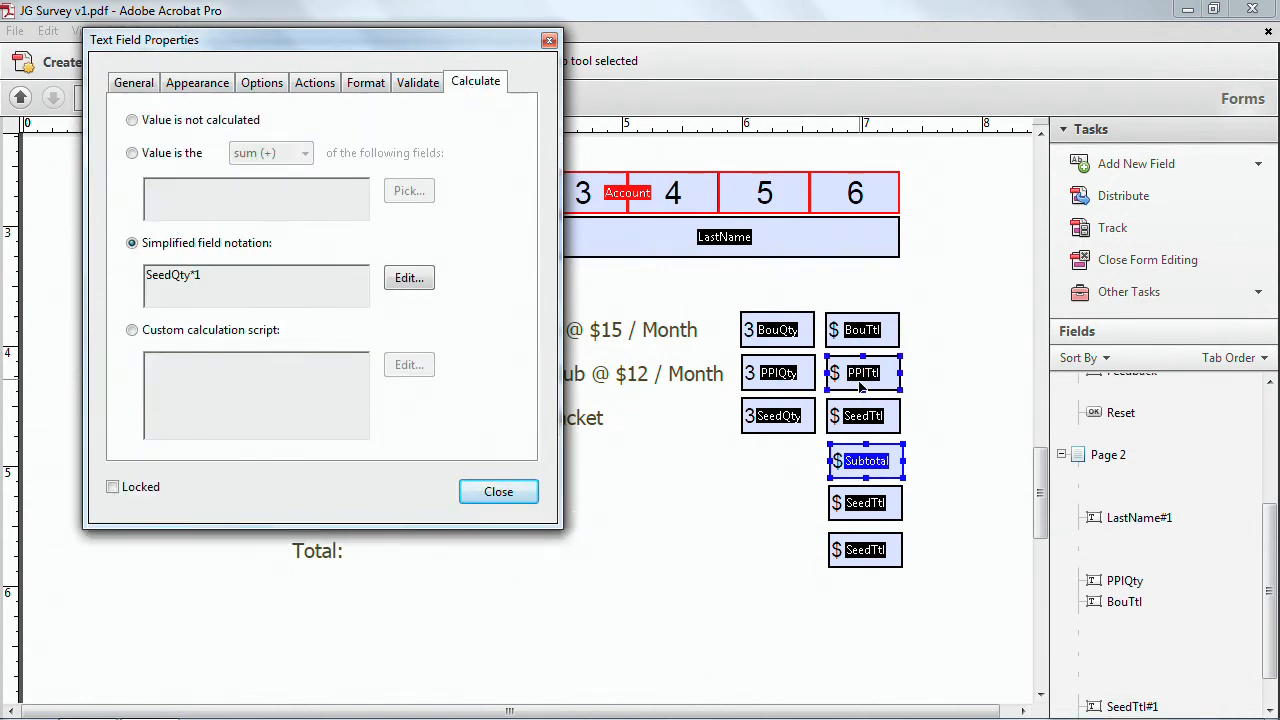
pyautogui.click(132, 153)
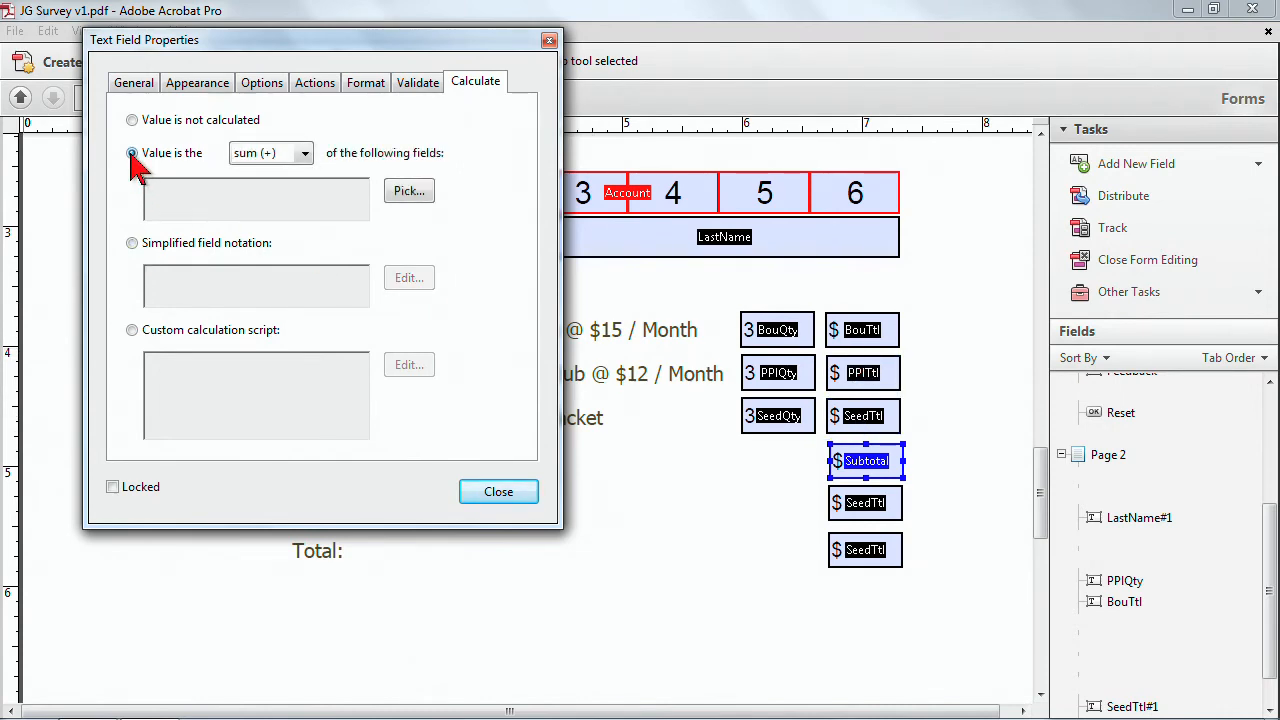
pyautogui.click(408, 192)
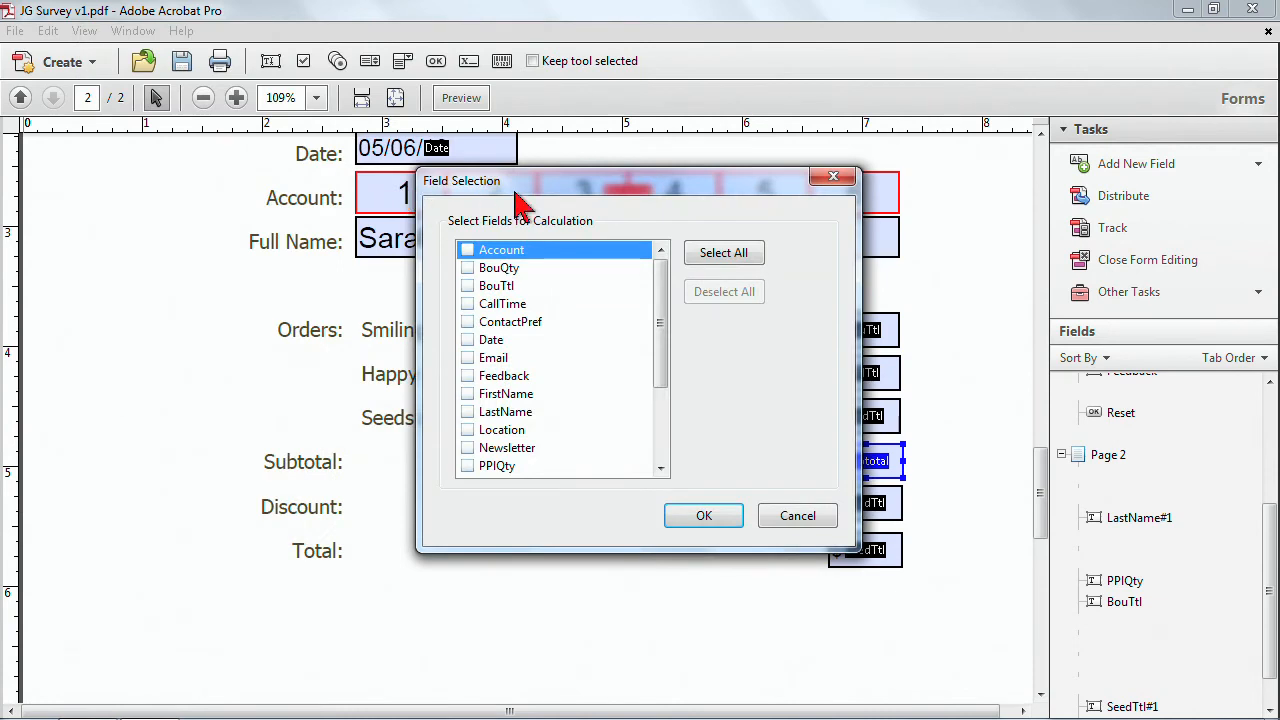
pyautogui.moveTo(576, 172); pyautogui.dragTo(186, 114)
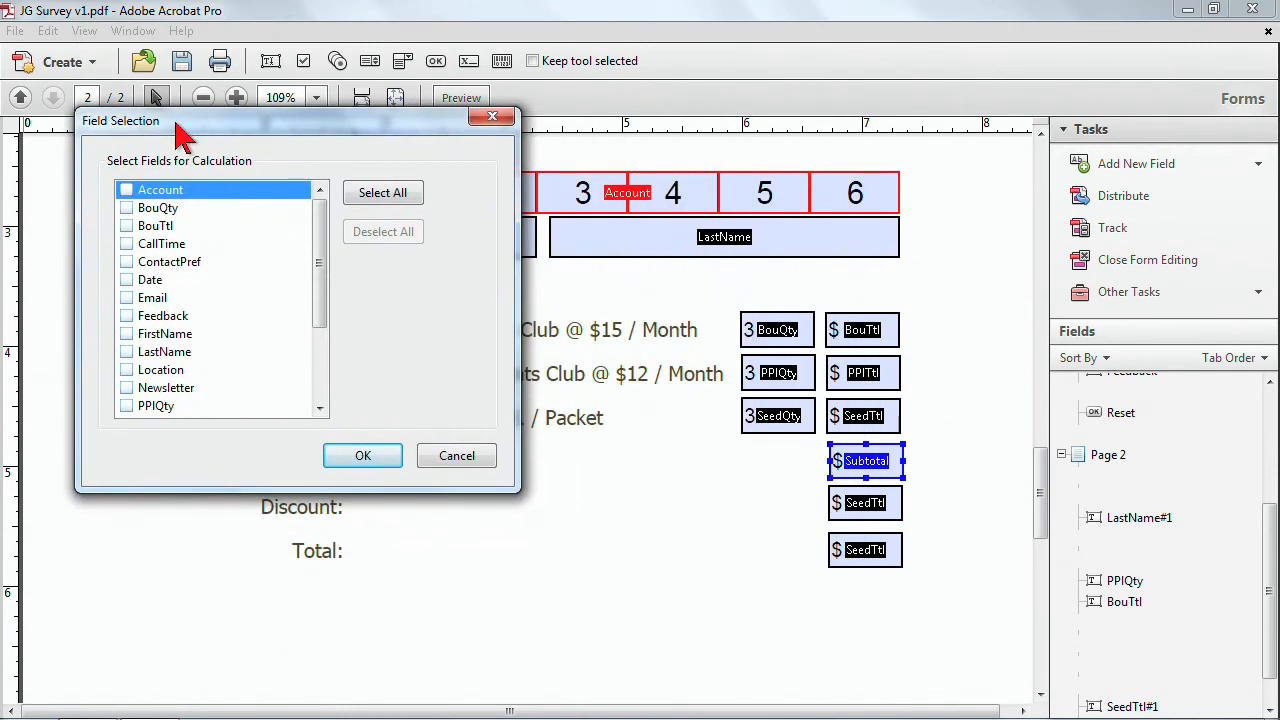
pyautogui.click(126, 208)
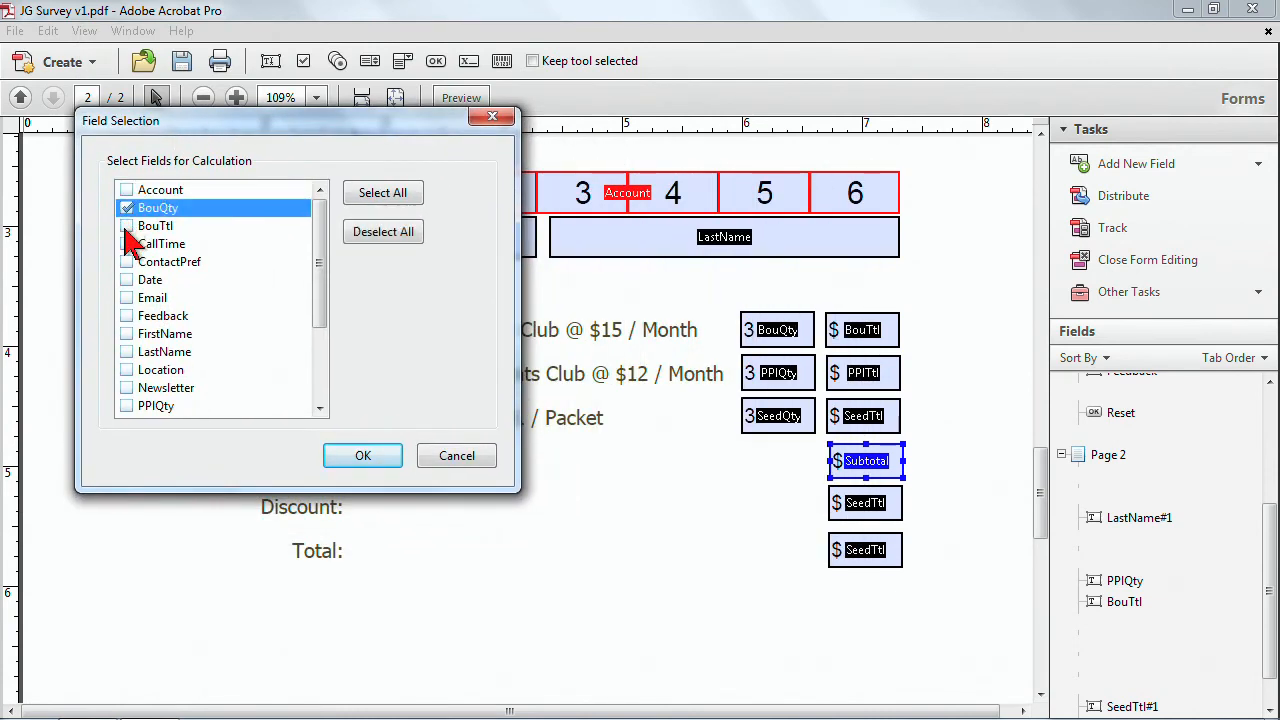
pyautogui.click(127, 406)
pyautogui.moveTo(320, 271); pyautogui.dragTo(325, 365)
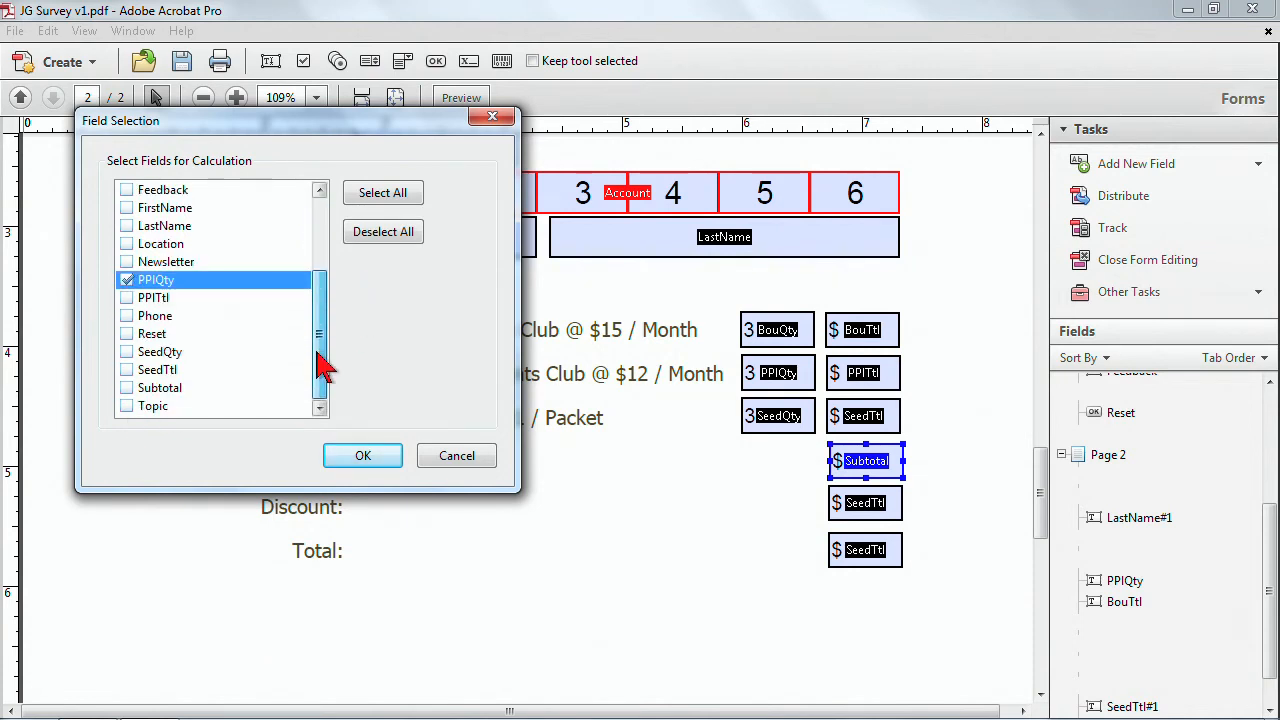
pyautogui.click(127, 352)
pyautogui.click(363, 456)
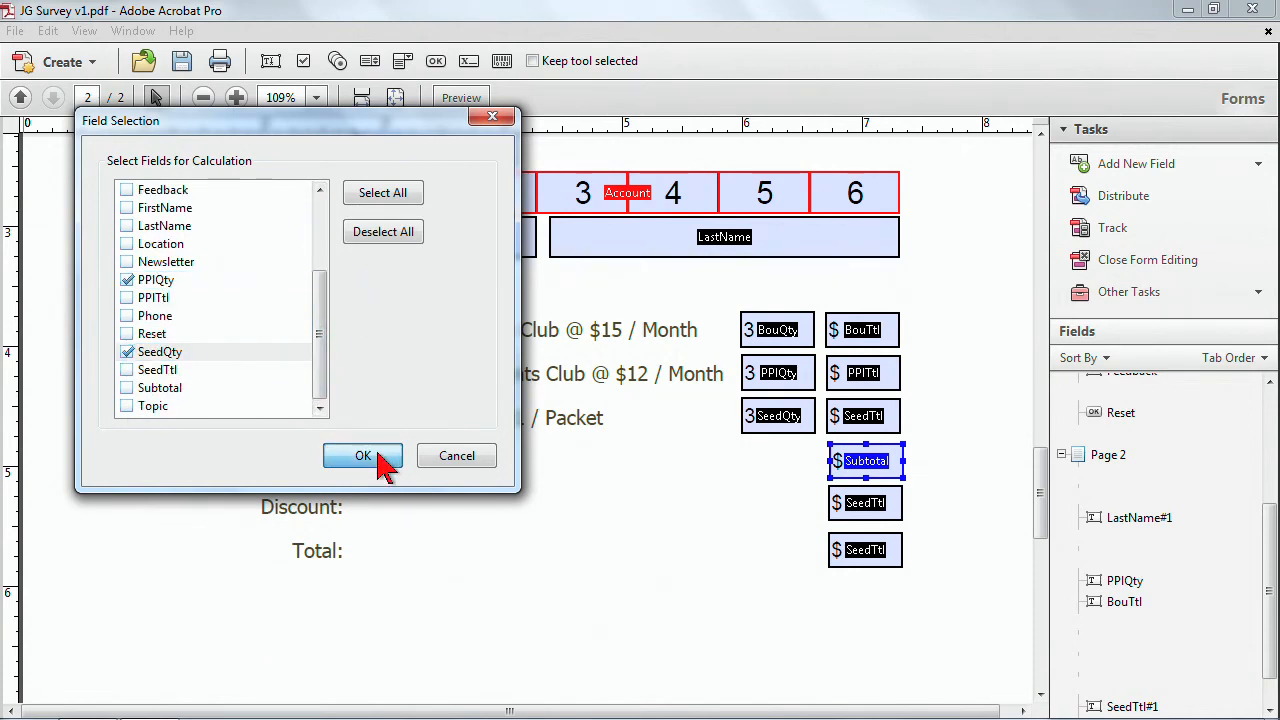
pyautogui.click(304, 158)
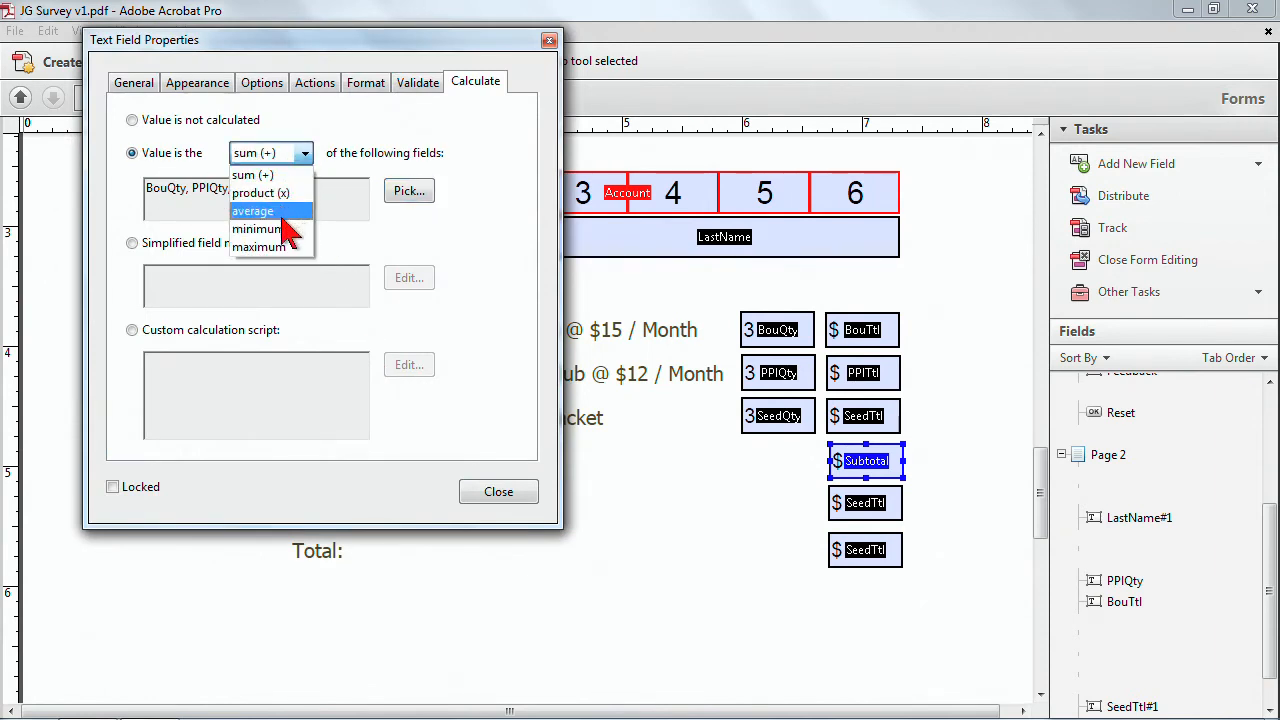
pyautogui.click(365, 125)
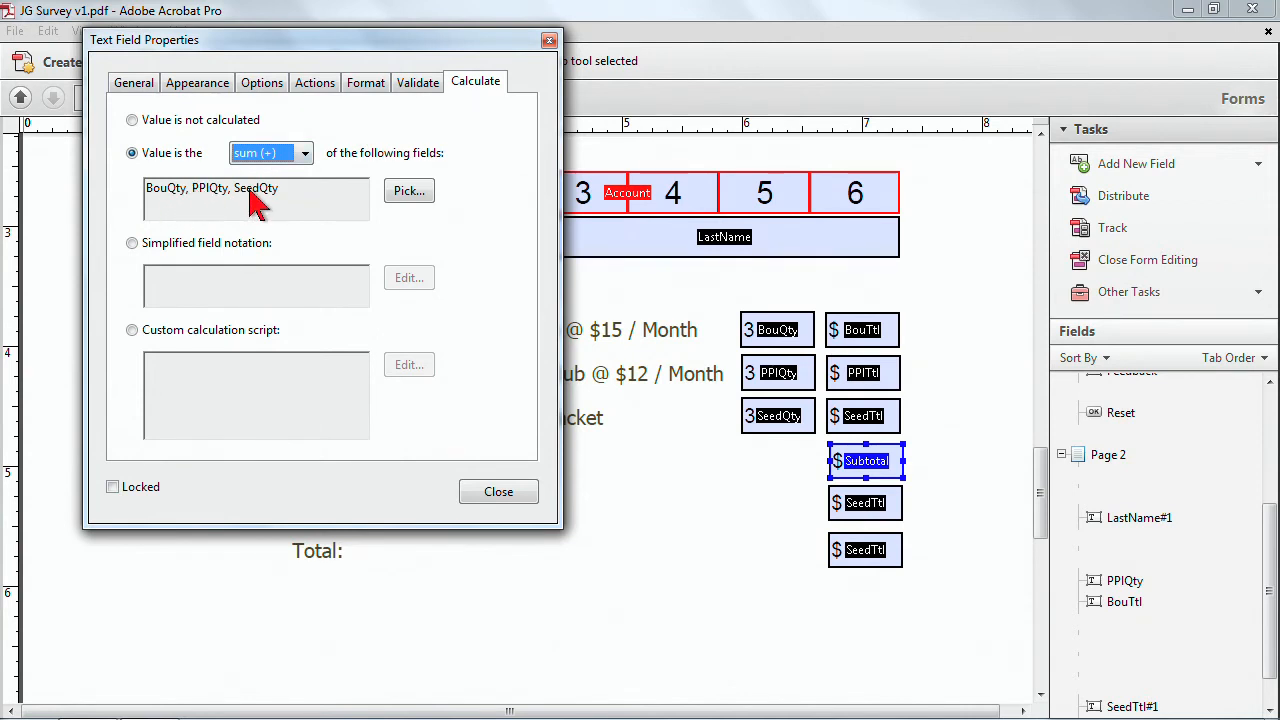
# Open the Discount row field's calculation and replace its notation with Subtotal*.
pyautogui.keyDown('ctrl'); pyautogui.click(862, 505); pyautogui.keyUp('ctrl')
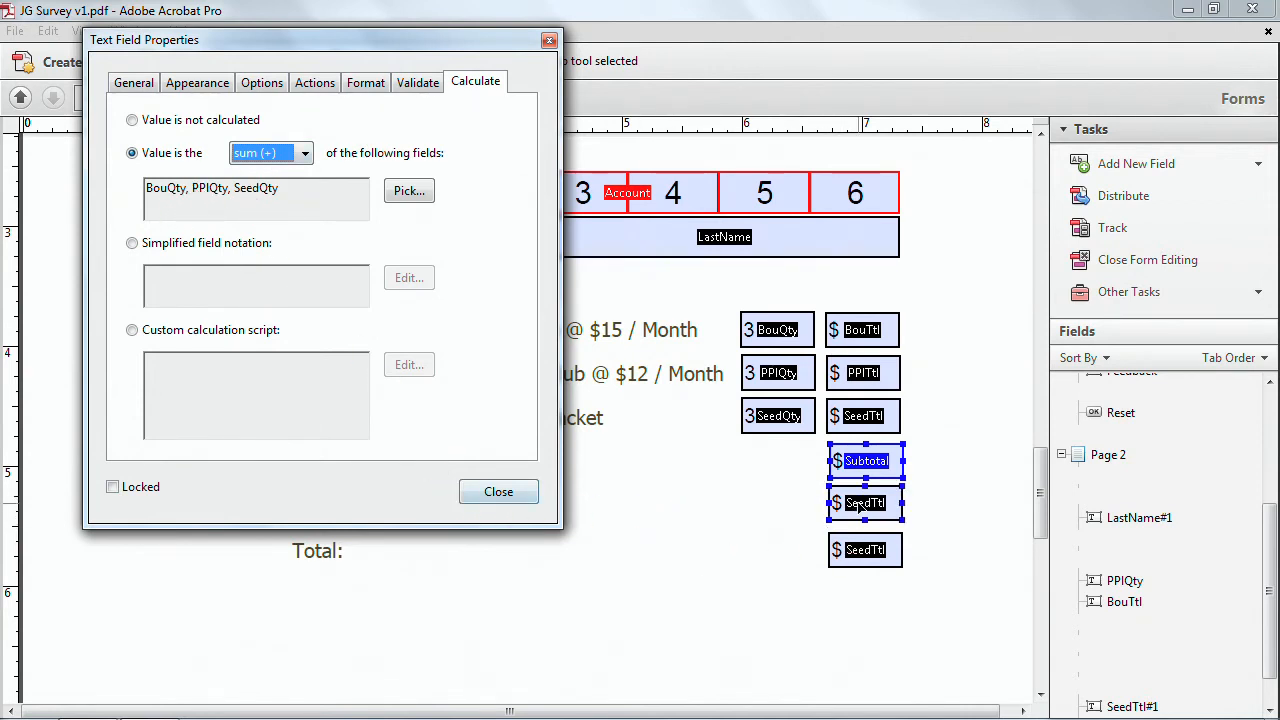
pyautogui.click(860, 507)
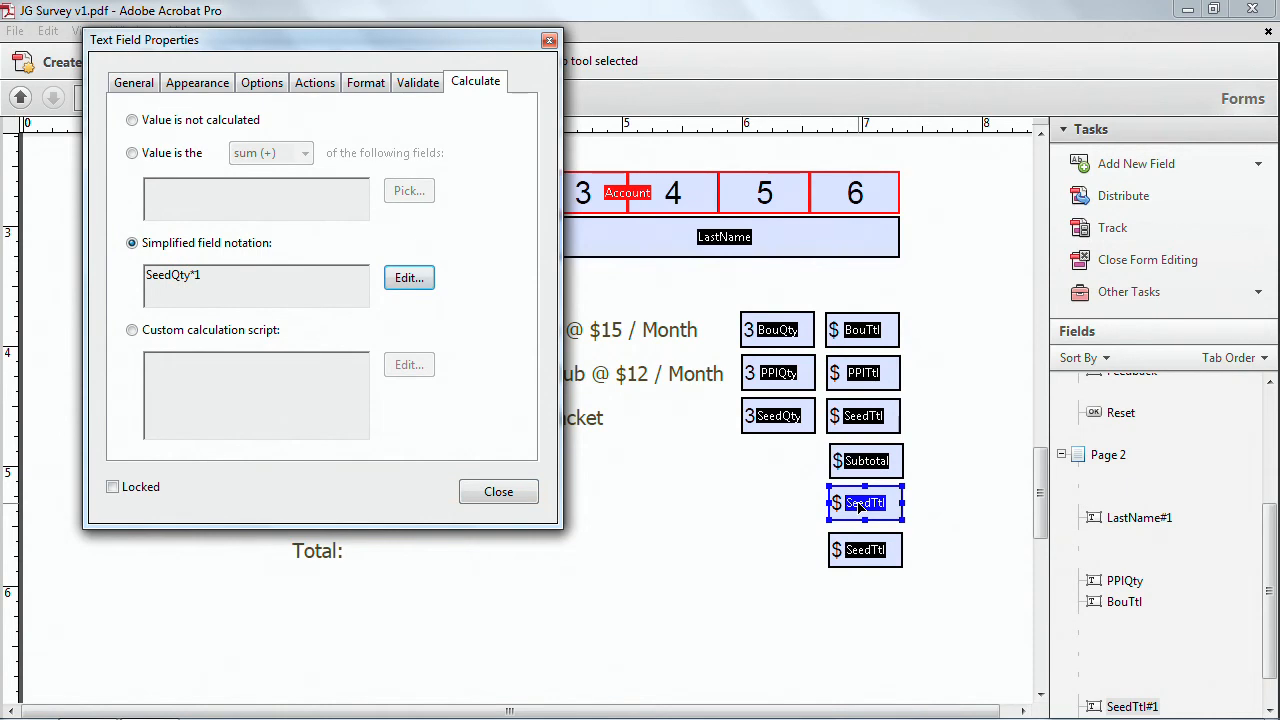
pyautogui.moveTo(371, 40); pyautogui.dragTo(426, 119)
pyautogui.keyDown('ctrl'); pyautogui.click(830, 462); pyautogui.keyUp('ctrl')
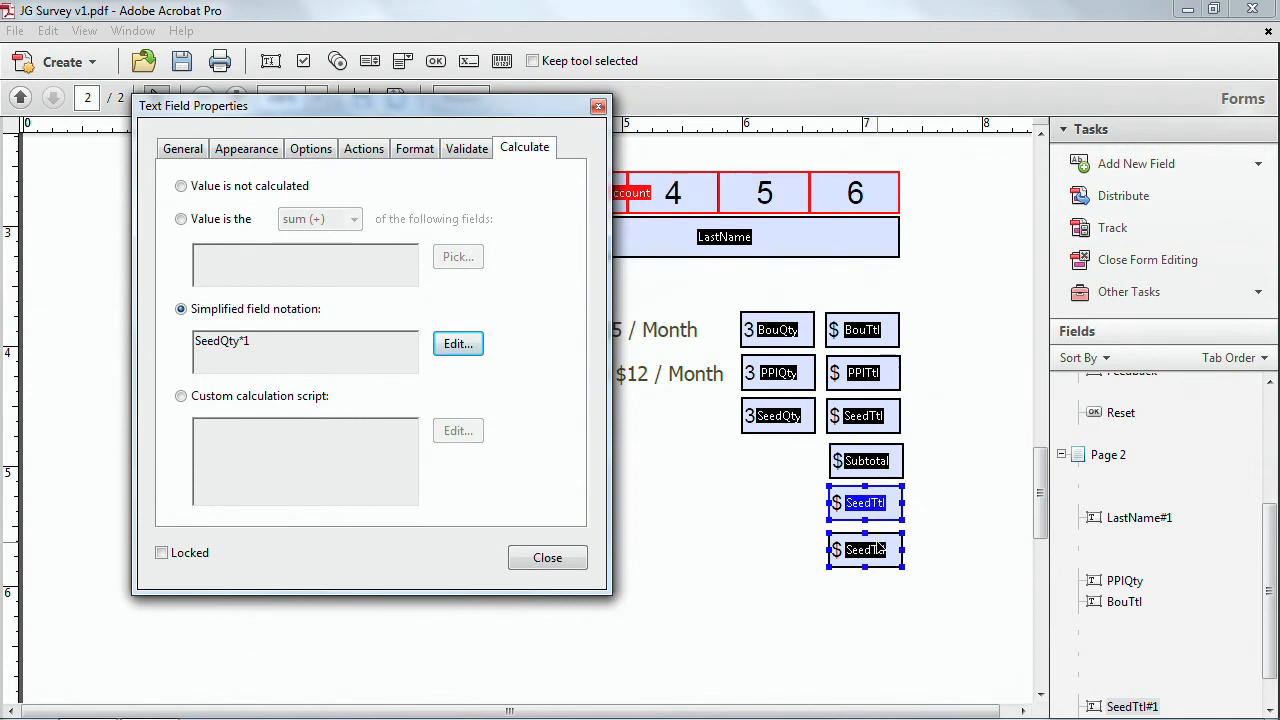
pyautogui.click(458, 345)
pyautogui.hotkey('ctrl', 'a')
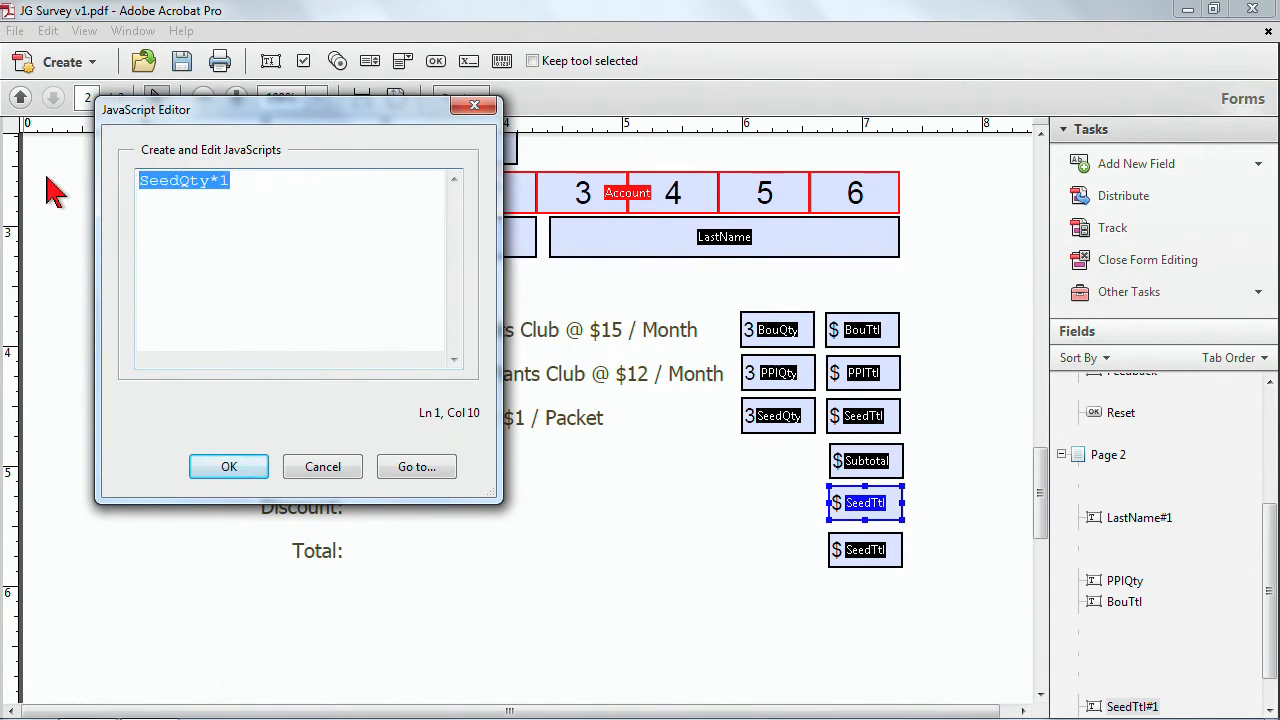
pyautogui.write('Subtotal')
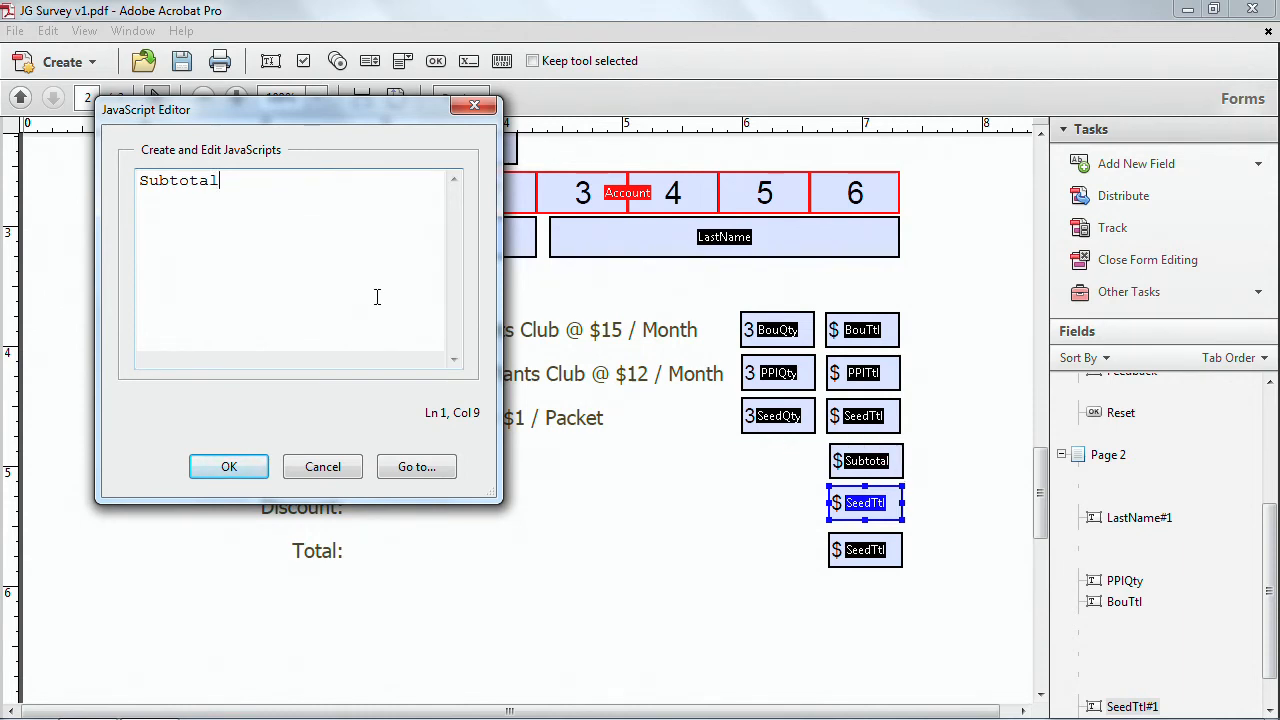
pyautogui.write('*')
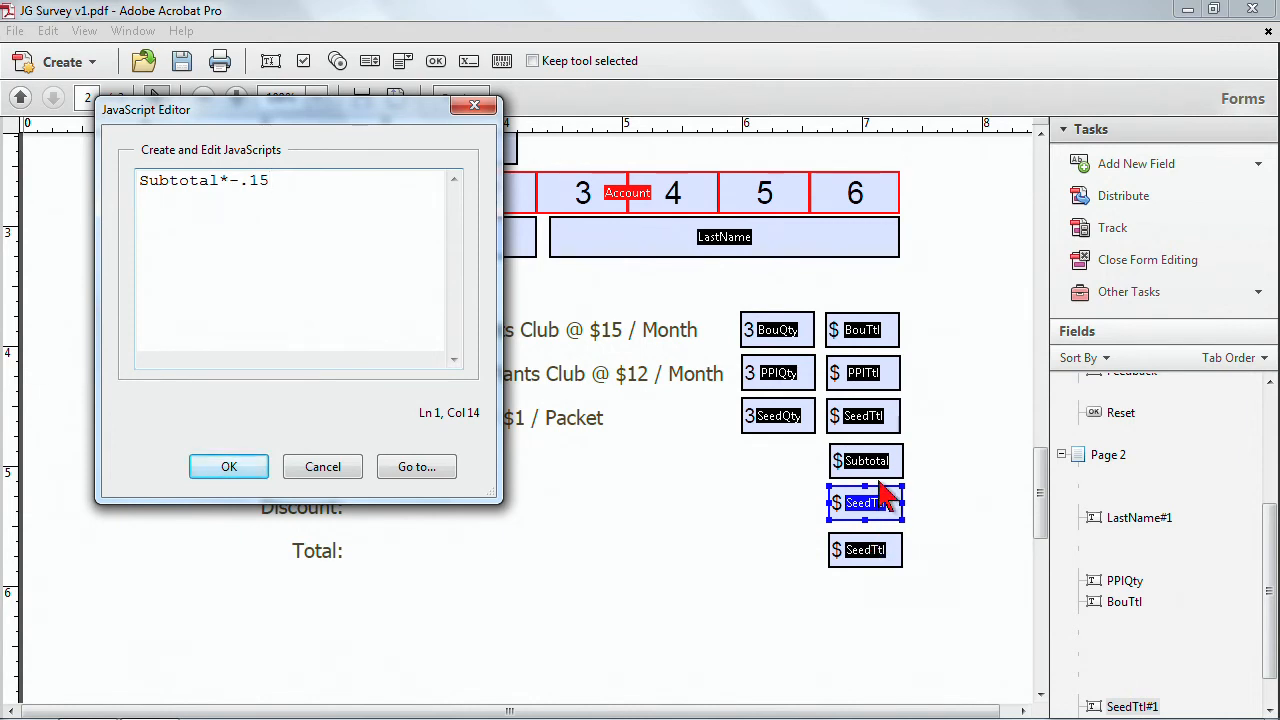
# Confirm the Subtotal*-.15 notation for the Discount row field and rename that field Discount.
pyautogui.click(250, 467)
pyautogui.click(183, 150)
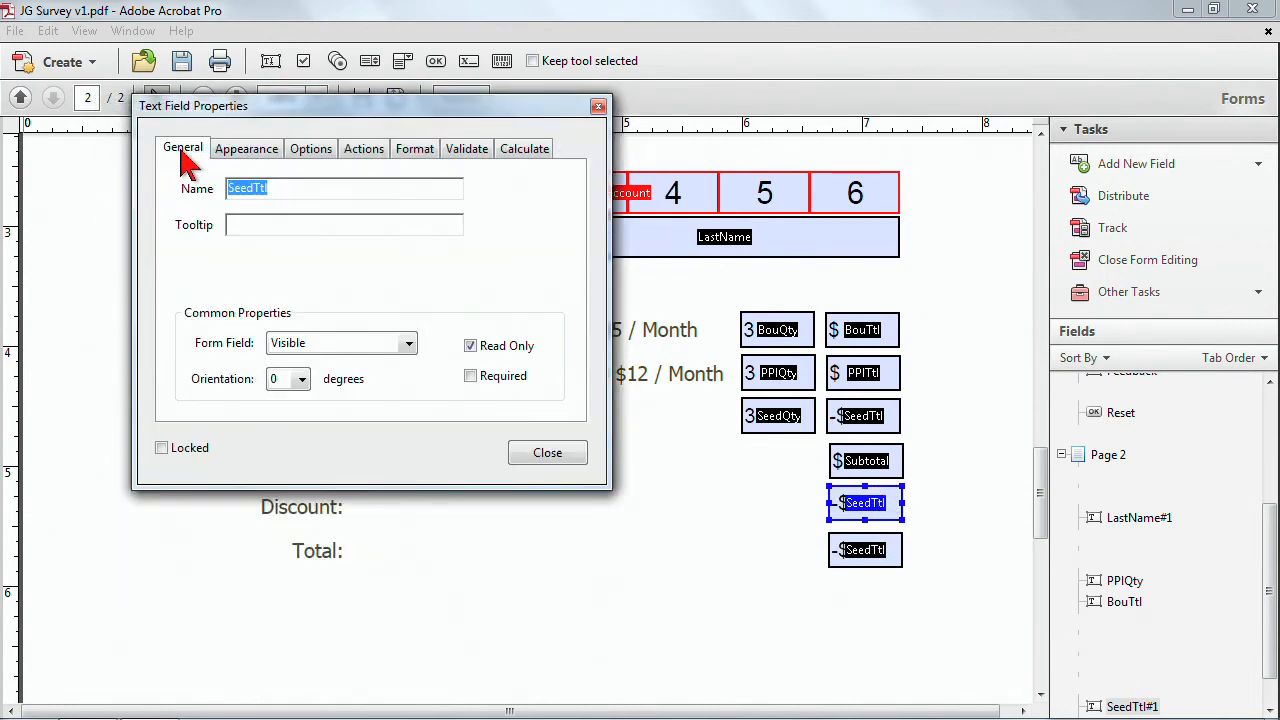
pyautogui.click(288, 190)
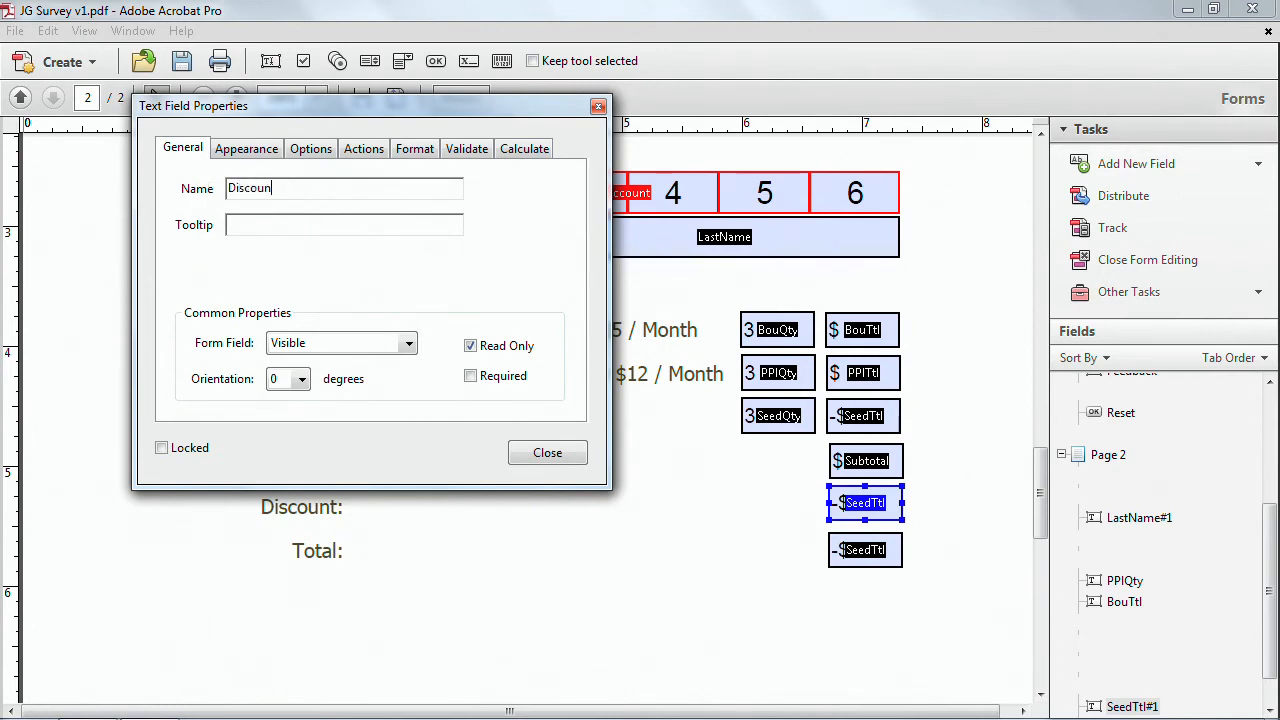
# Select the Total row field and rename it Total.
pyautogui.keyDown('shift'); pyautogui.click(841, 553); pyautogui.keyUp('shift')
pyautogui.click(842, 552)
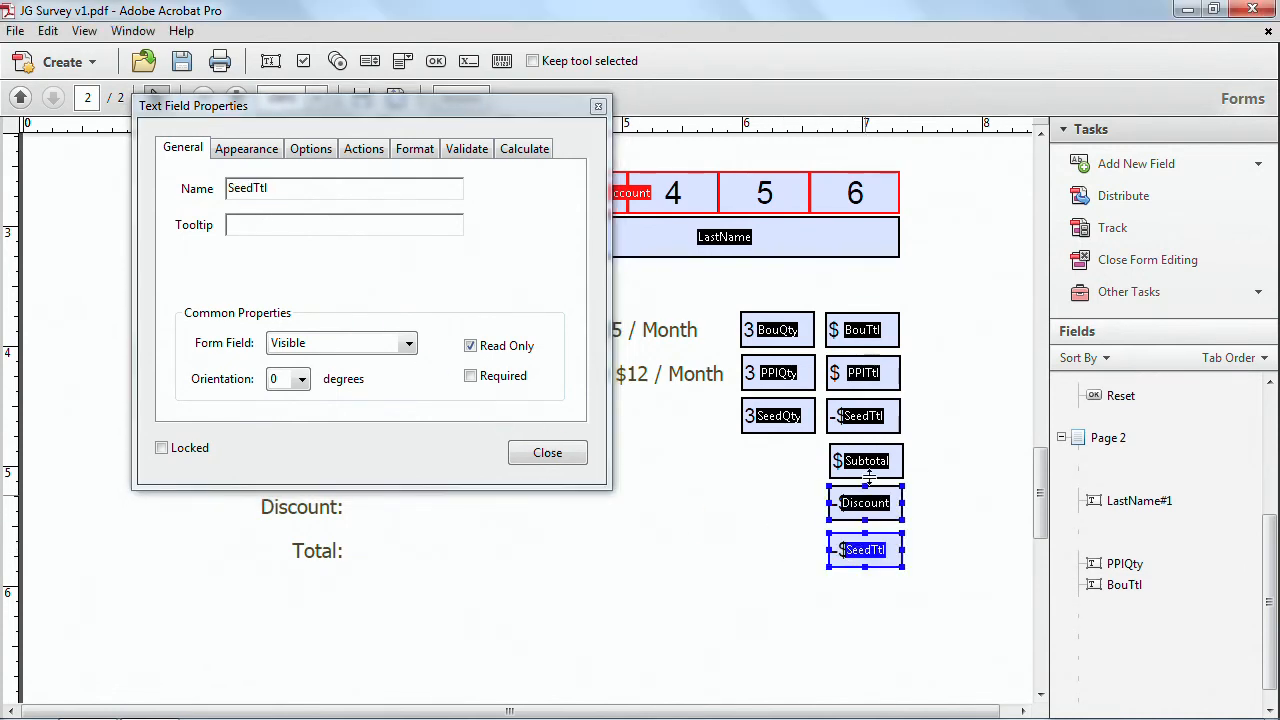
pyautogui.doubleClick(278, 194)
pyautogui.write('Total')
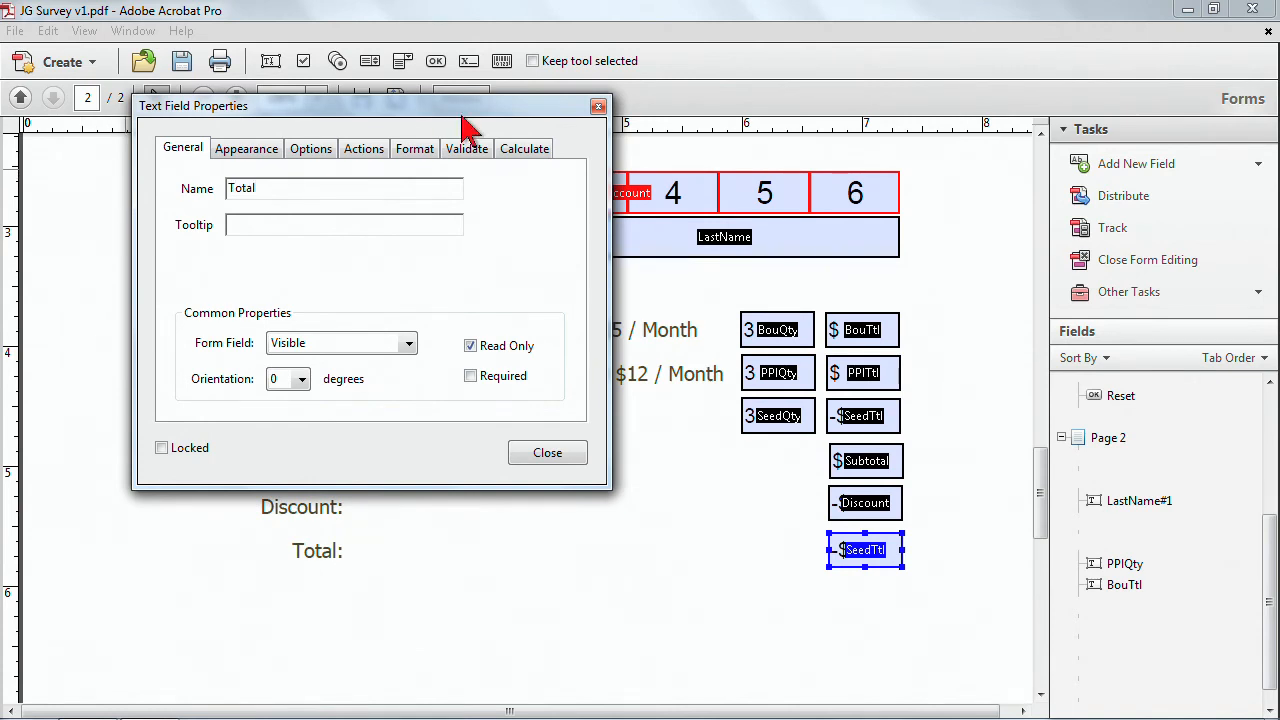
# Set the Total field to calculate the sum of the Discount and Subtotal fields.
pyautogui.click(525, 148)
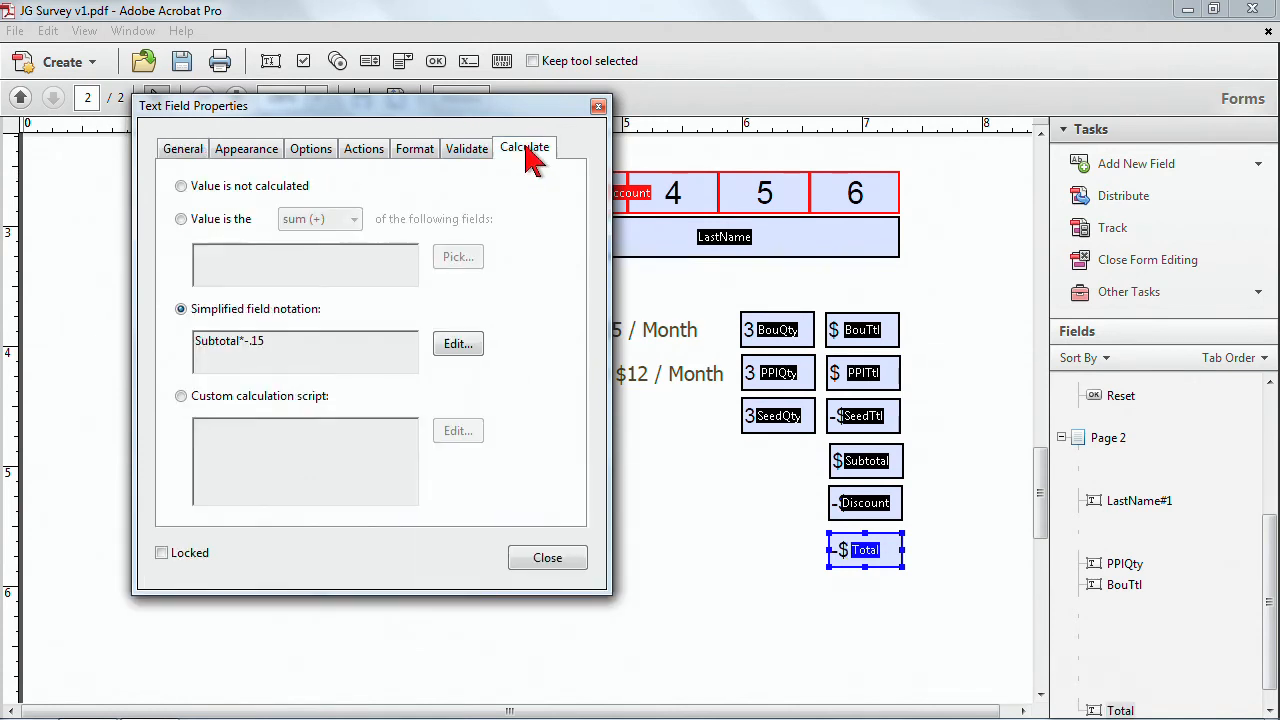
pyautogui.click(181, 219)
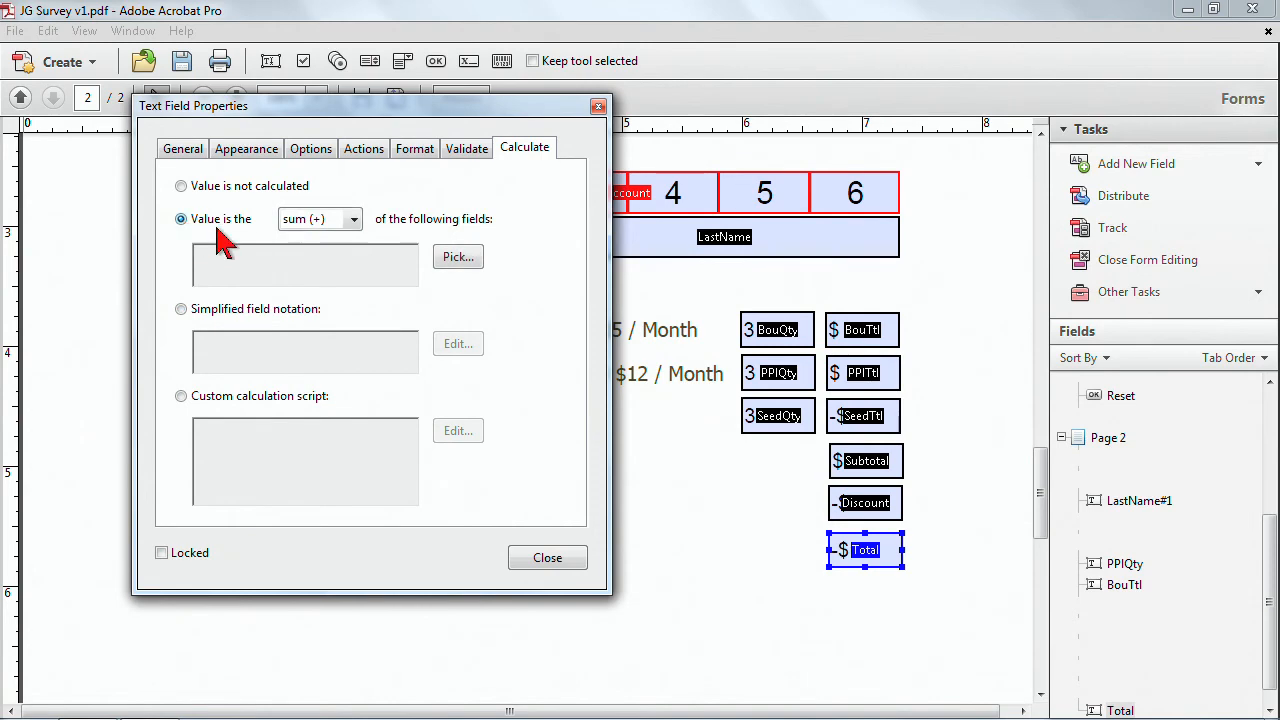
pyautogui.click(458, 257)
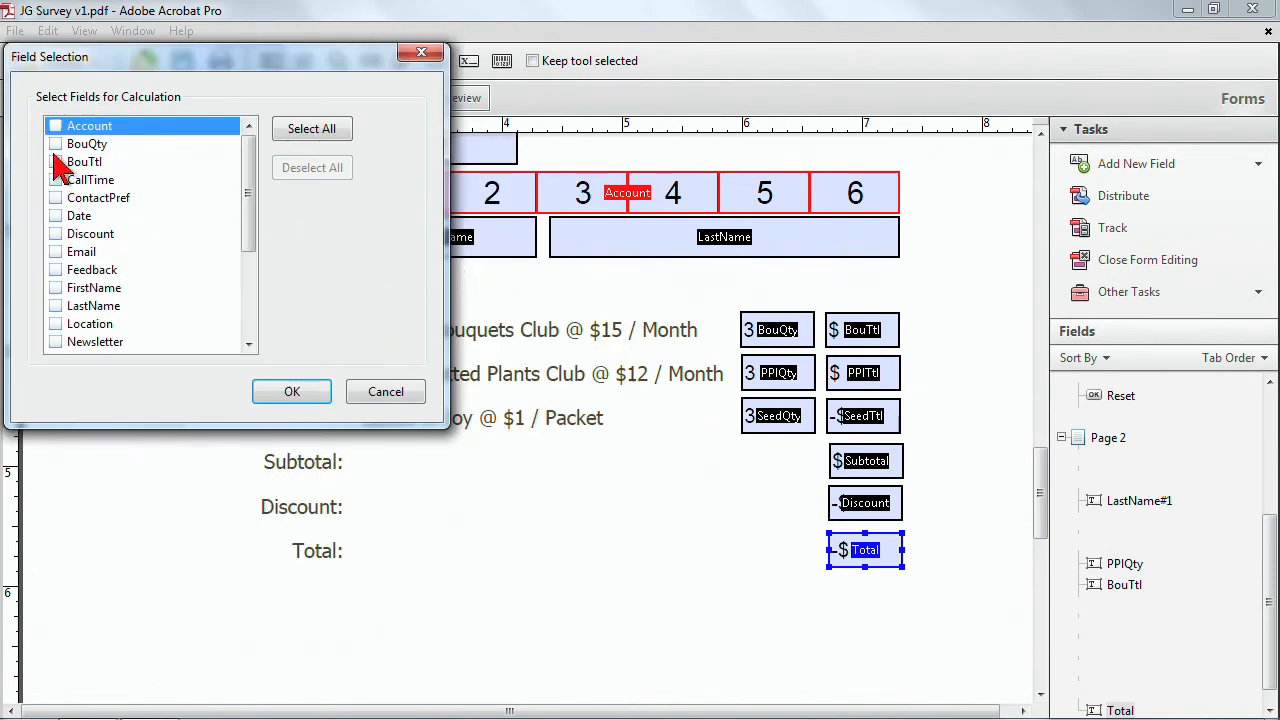
pyautogui.moveTo(255, 190)
pyautogui.mouseDown()
pyautogui.moveTo(248, 257)
pyautogui.moveTo(246, 212)
pyautogui.mouseUp()
pyautogui.click(56, 306)
pyautogui.click(56, 182)
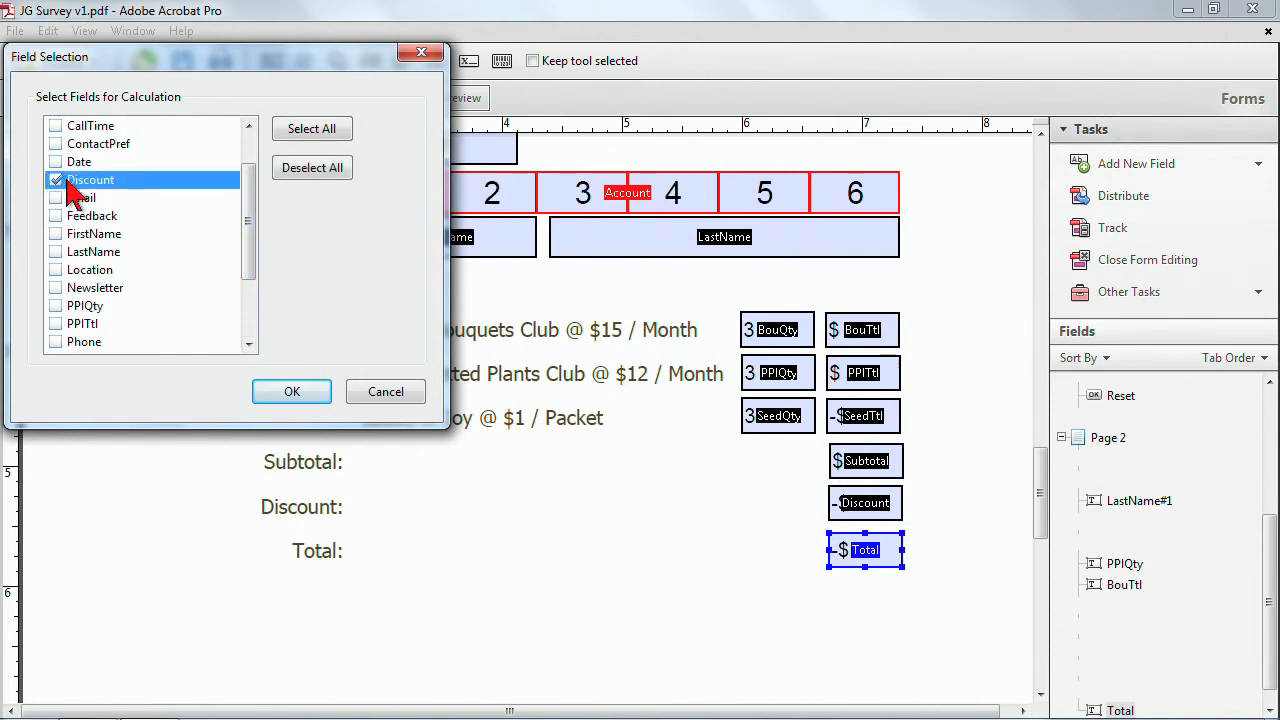
pyautogui.click(288, 393)
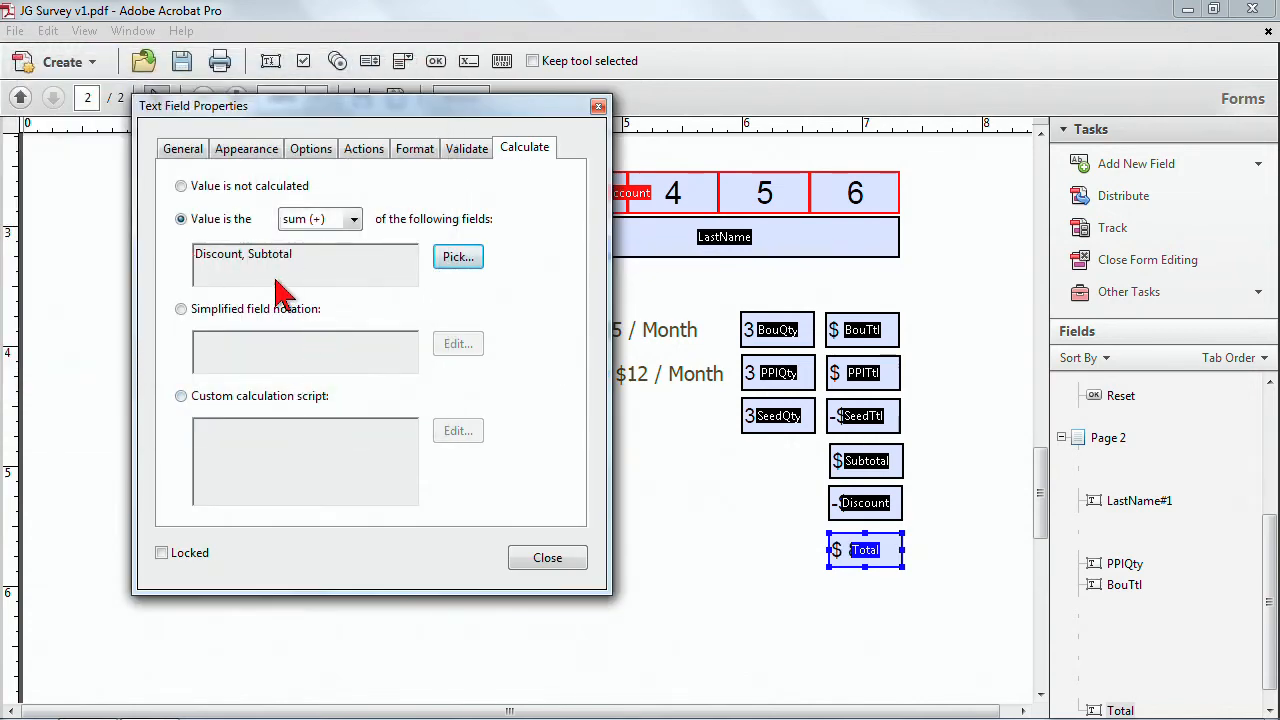
pyautogui.click(547, 558)
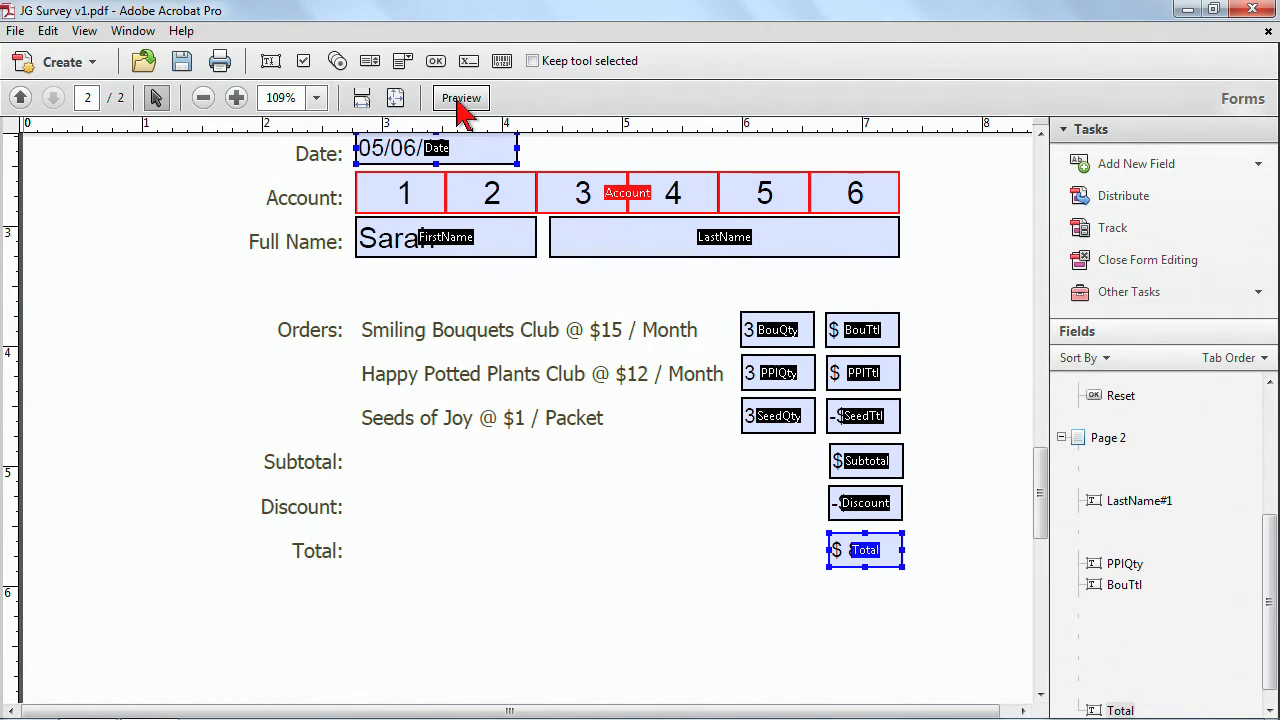
# Preview the filled form's calculated totals and return to form editing.
pyautogui.click(460, 97)
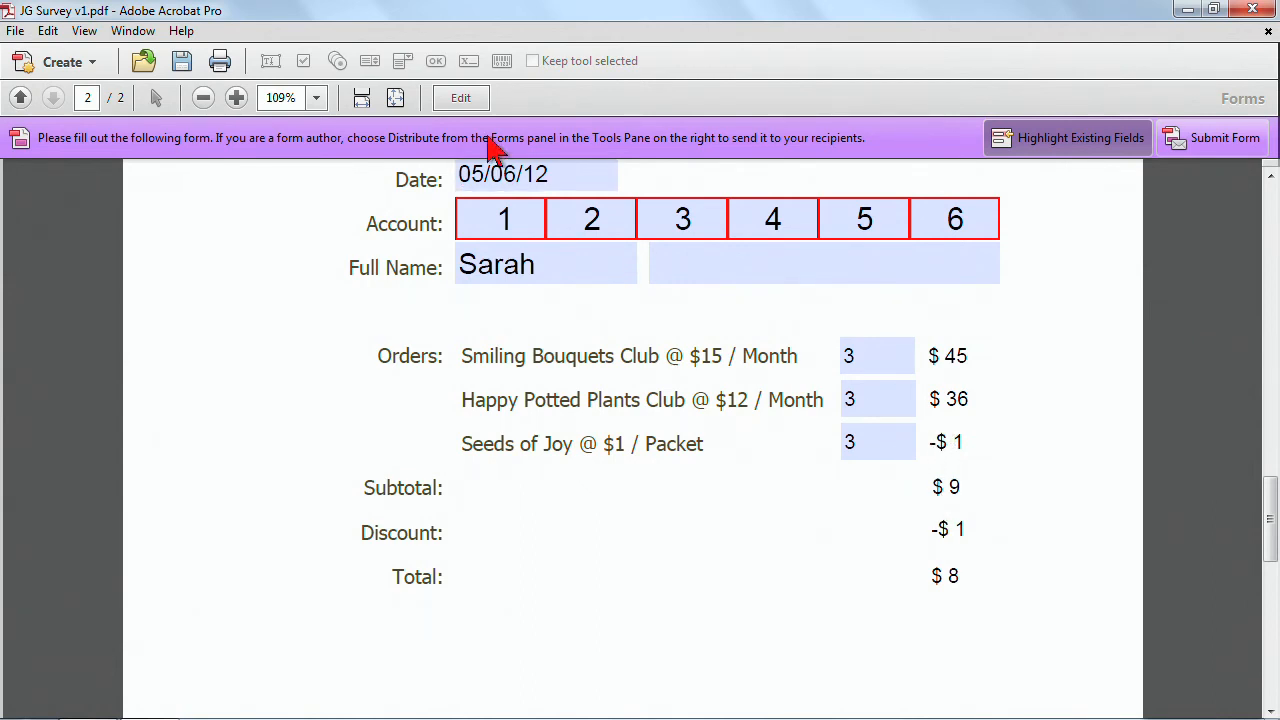
pyautogui.click(465, 105)
pyautogui.click(465, 105)
pyautogui.click(473, 110)
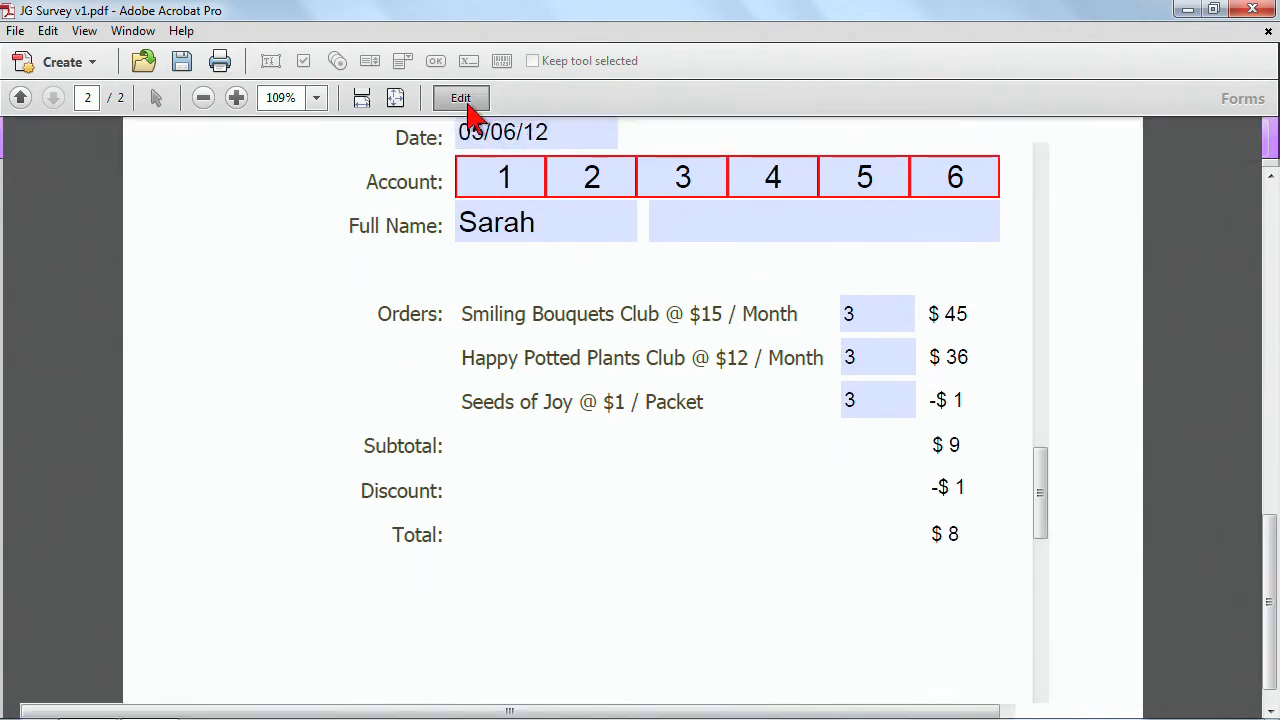
# Open the Discount field's properties to check its calculation.
pyautogui.click(873, 425)
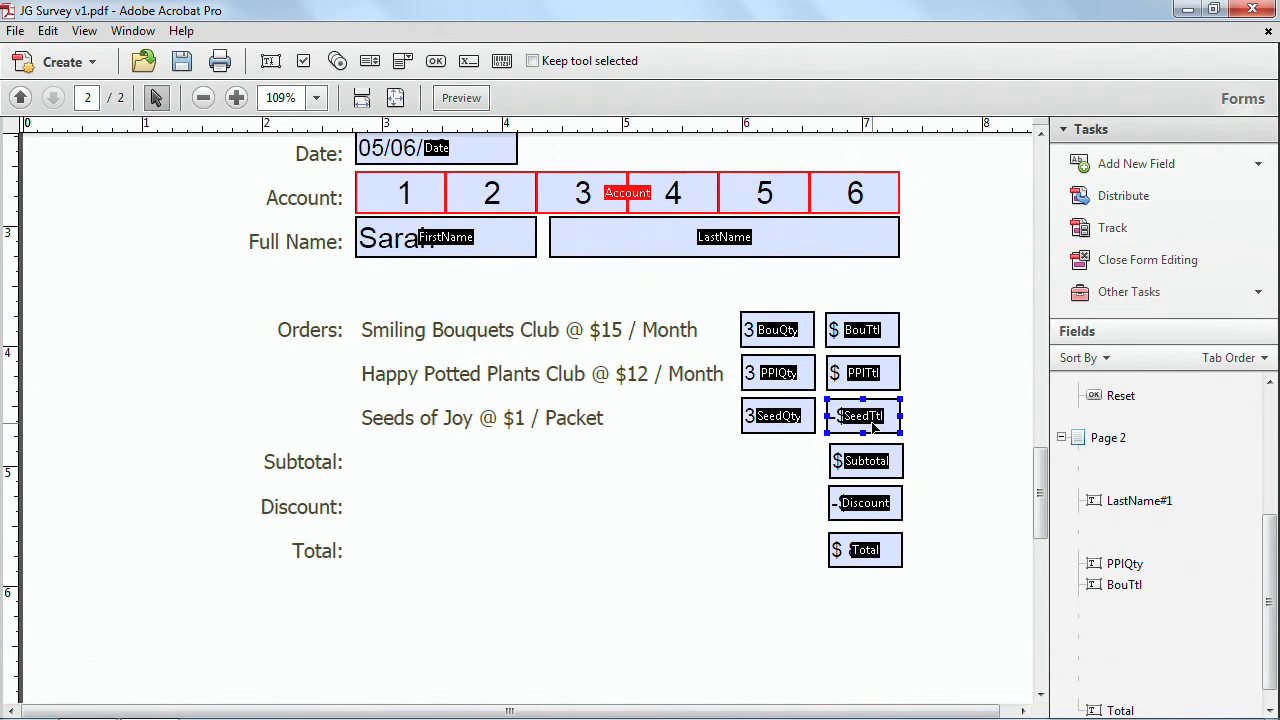
pyautogui.click(878, 502)
pyautogui.doubleClick(878, 512)
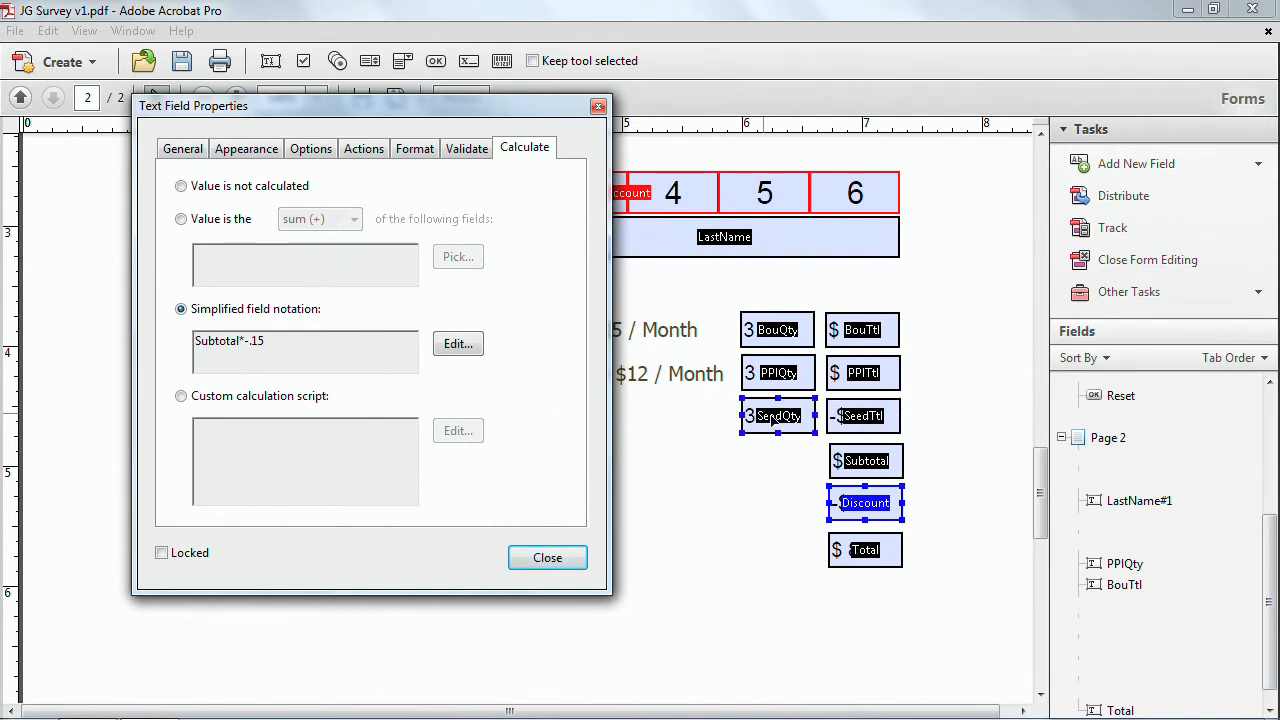
# Restore the Seeds of Joy total field's simplified notation to SeedQty*1.
pyautogui.click(860, 427)
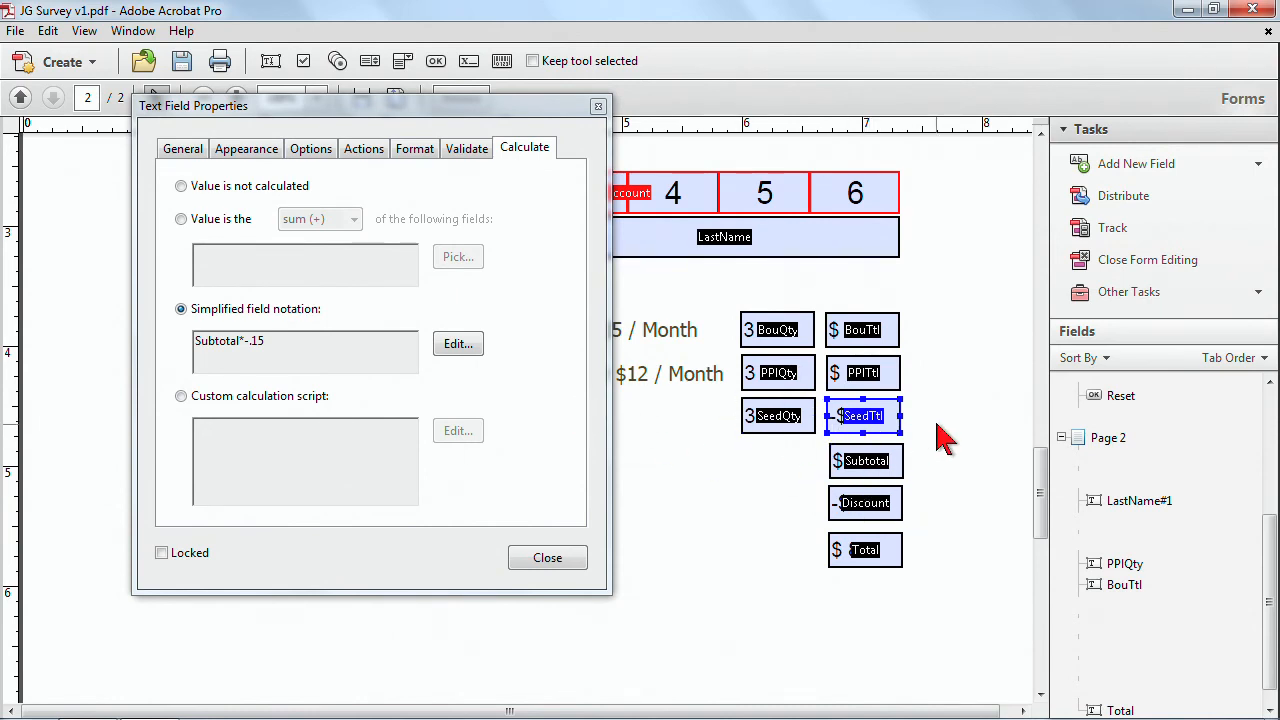
pyautogui.keyDown('ctrl'); pyautogui.click(862, 508); pyautogui.keyUp('ctrl')
pyautogui.click(194, 151)
pyautogui.click(533, 156)
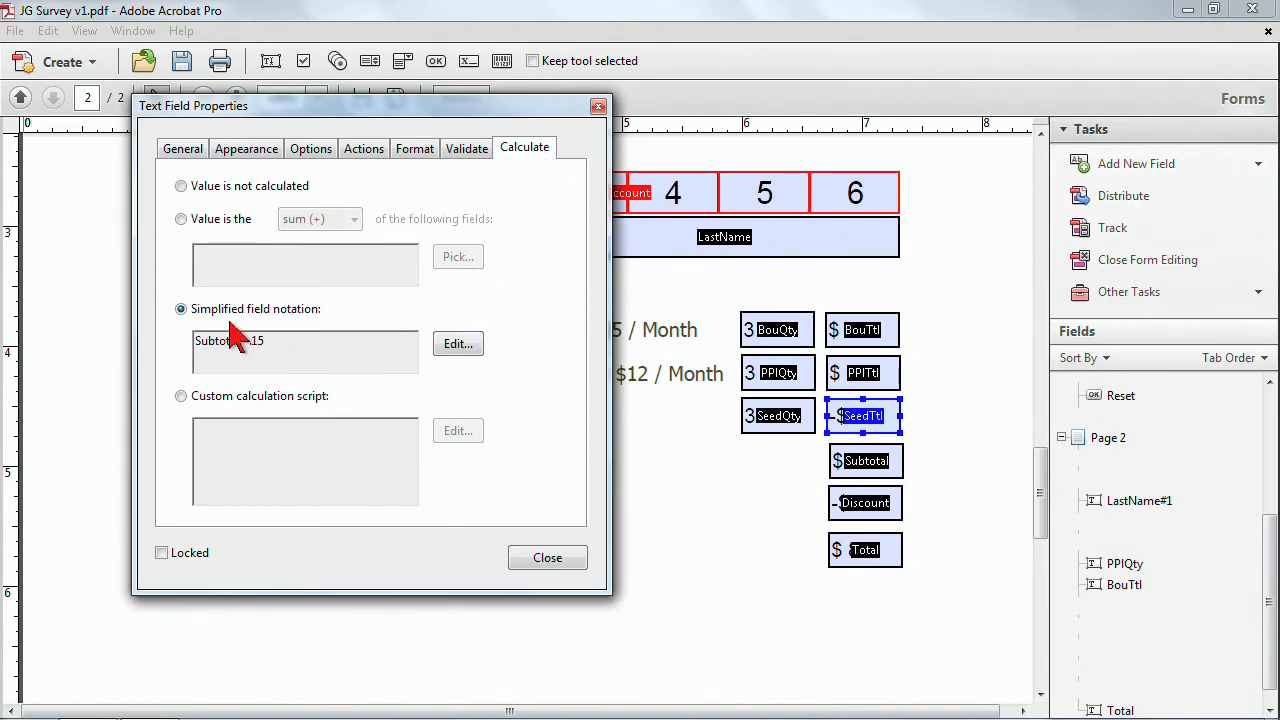
pyautogui.click(479, 345)
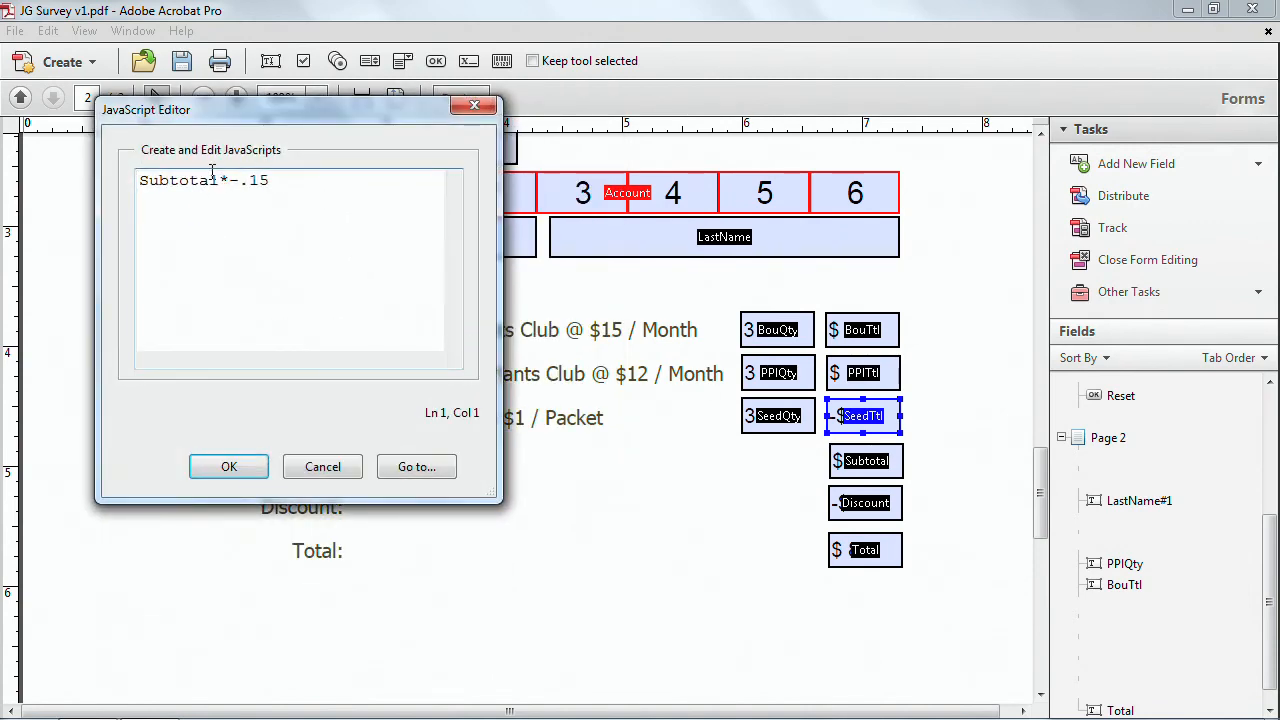
pyautogui.moveTo(283, 183); pyautogui.dragTo(120, 185)
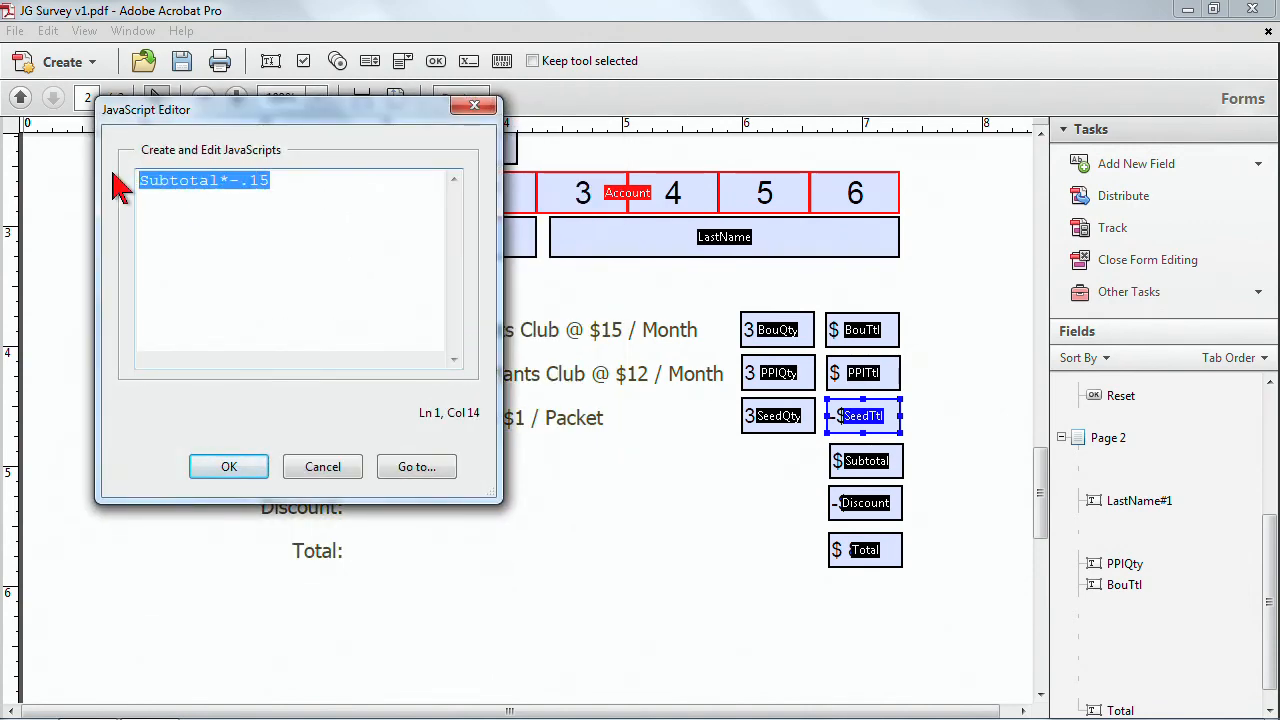
pyautogui.write('SeedQty*1')
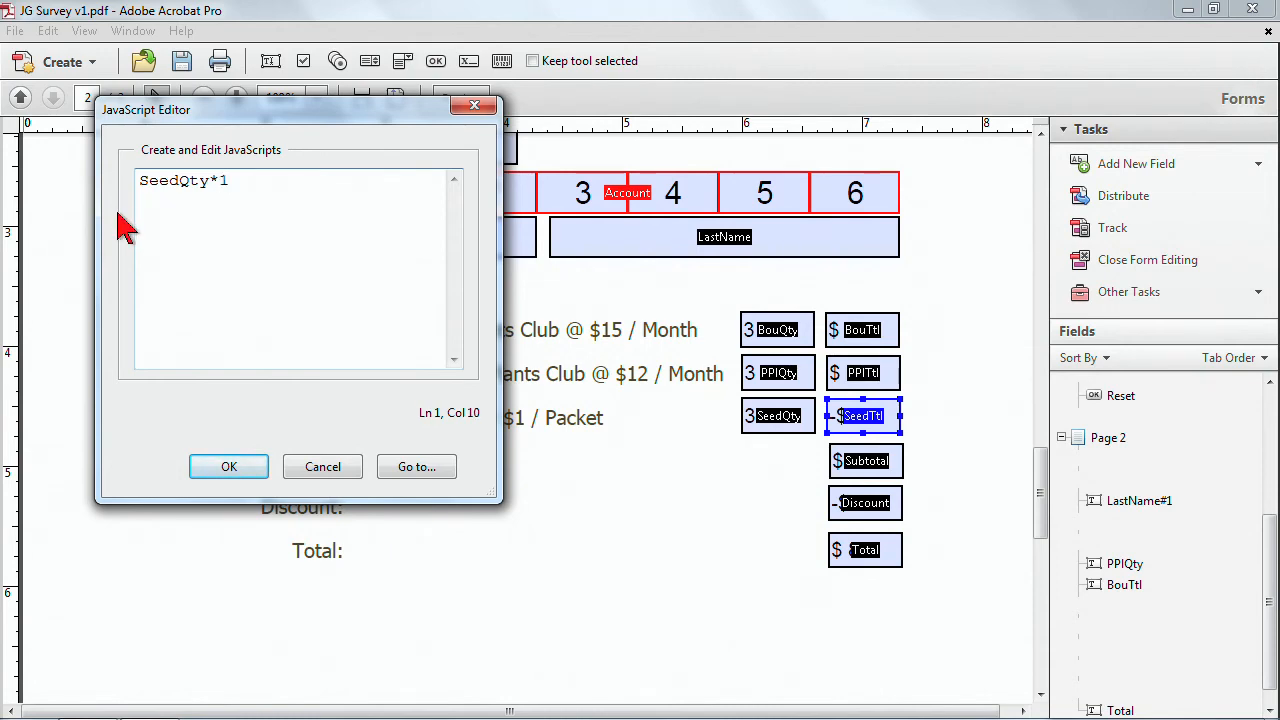
pyautogui.click(229, 466)
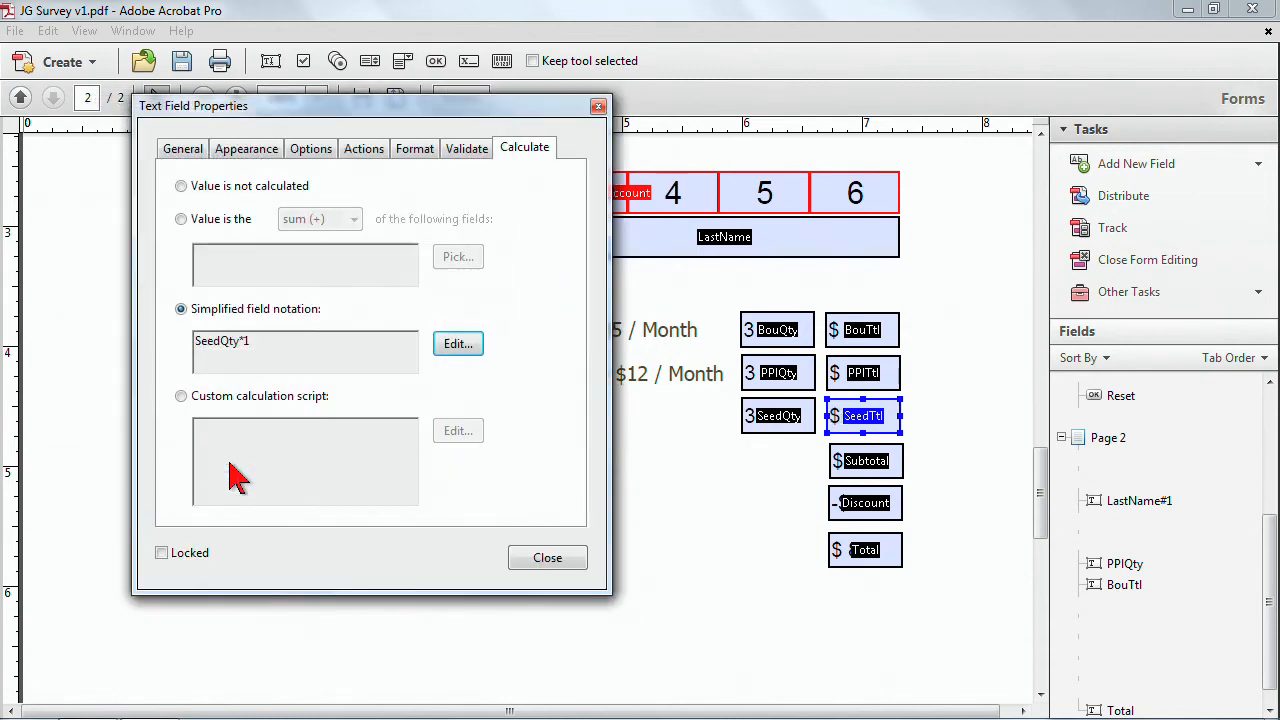
pyautogui.click(547, 558)
# Preview the form's calculations again, return to editing, and scroll through the page.
pyautogui.click(462, 98)
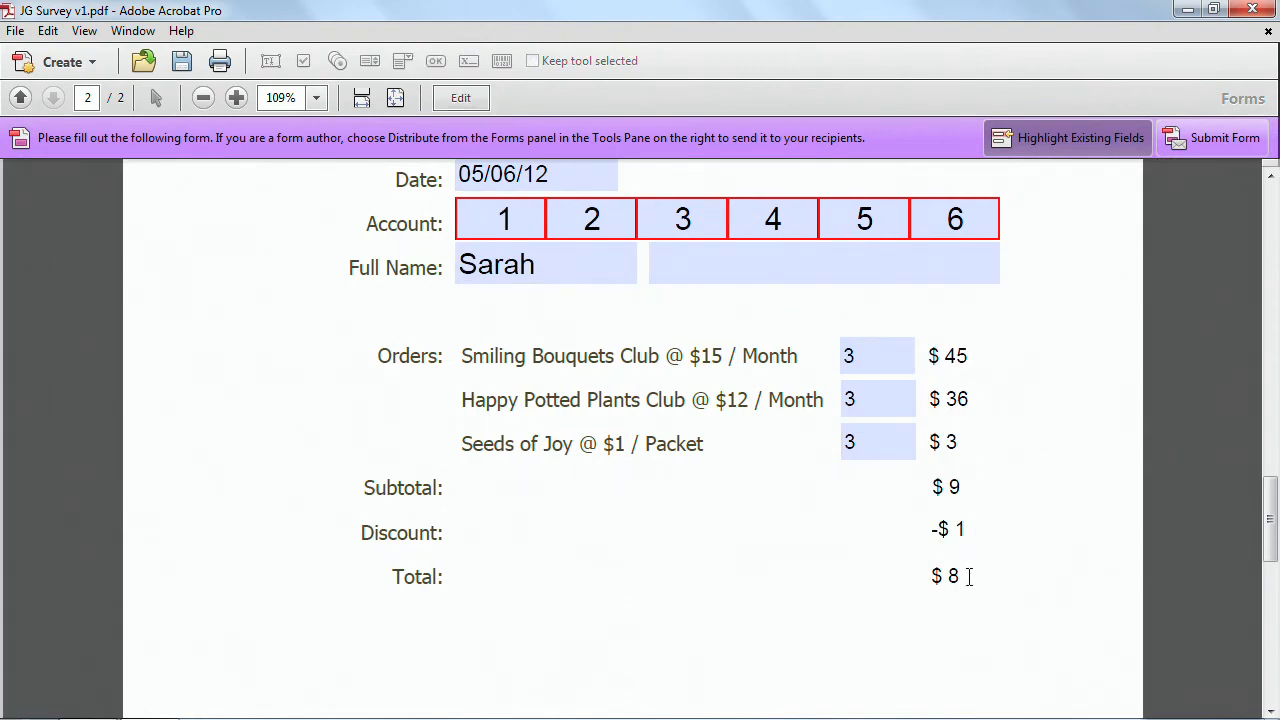
pyautogui.click(461, 97)
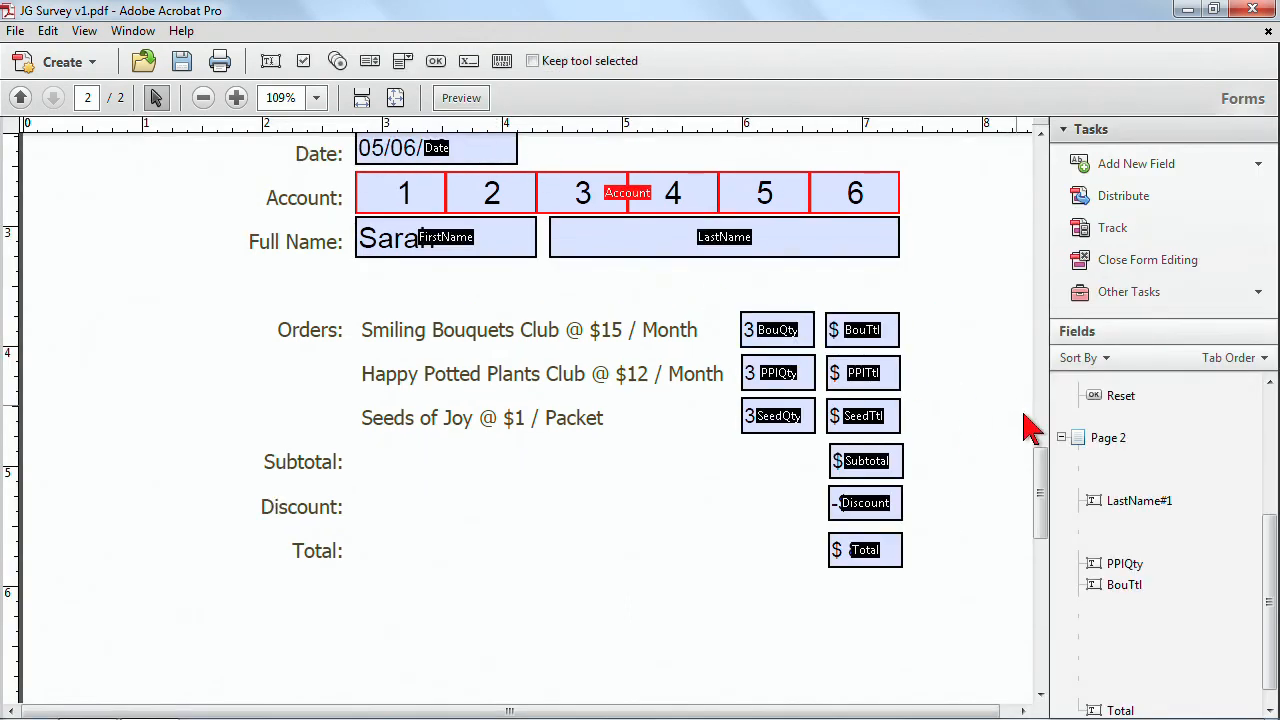
pyautogui.moveTo(1040, 475); pyautogui.dragTo(1043, 514)
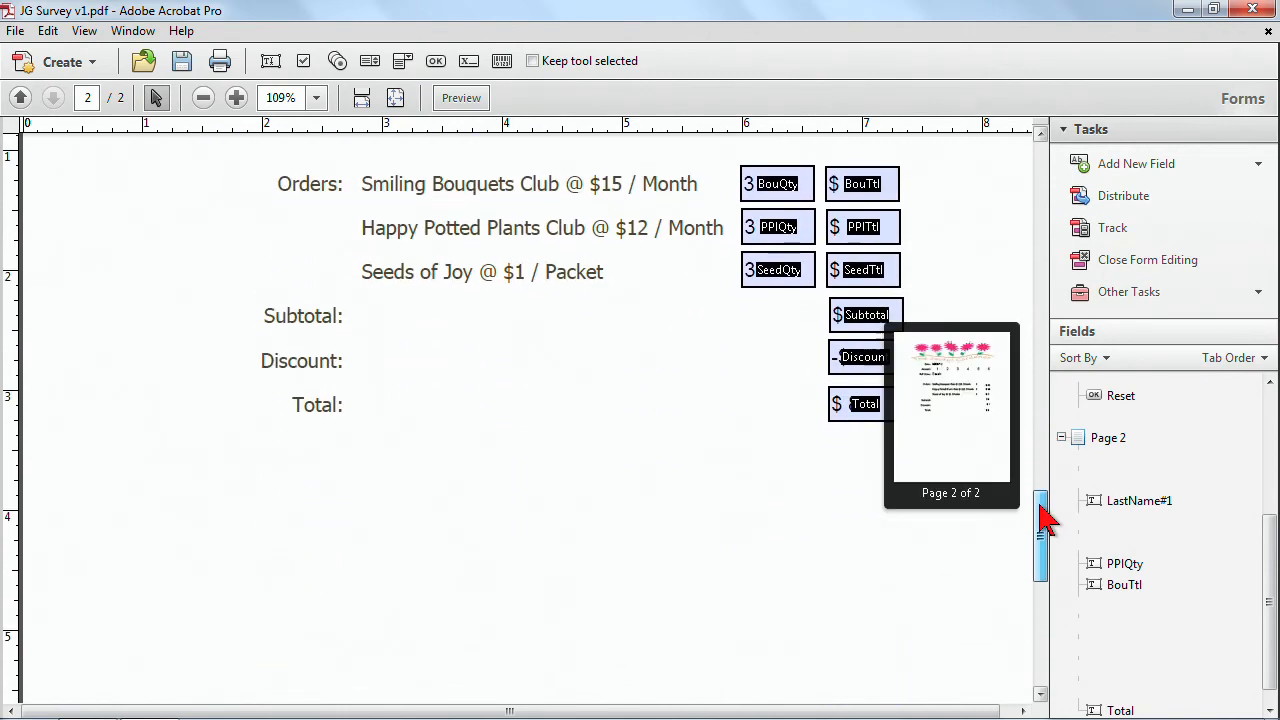
pyautogui.moveTo(1048, 440); pyautogui.dragTo(927, 490)
pyautogui.scroll(-3, 950, 480)
pyautogui.click(455, 263)
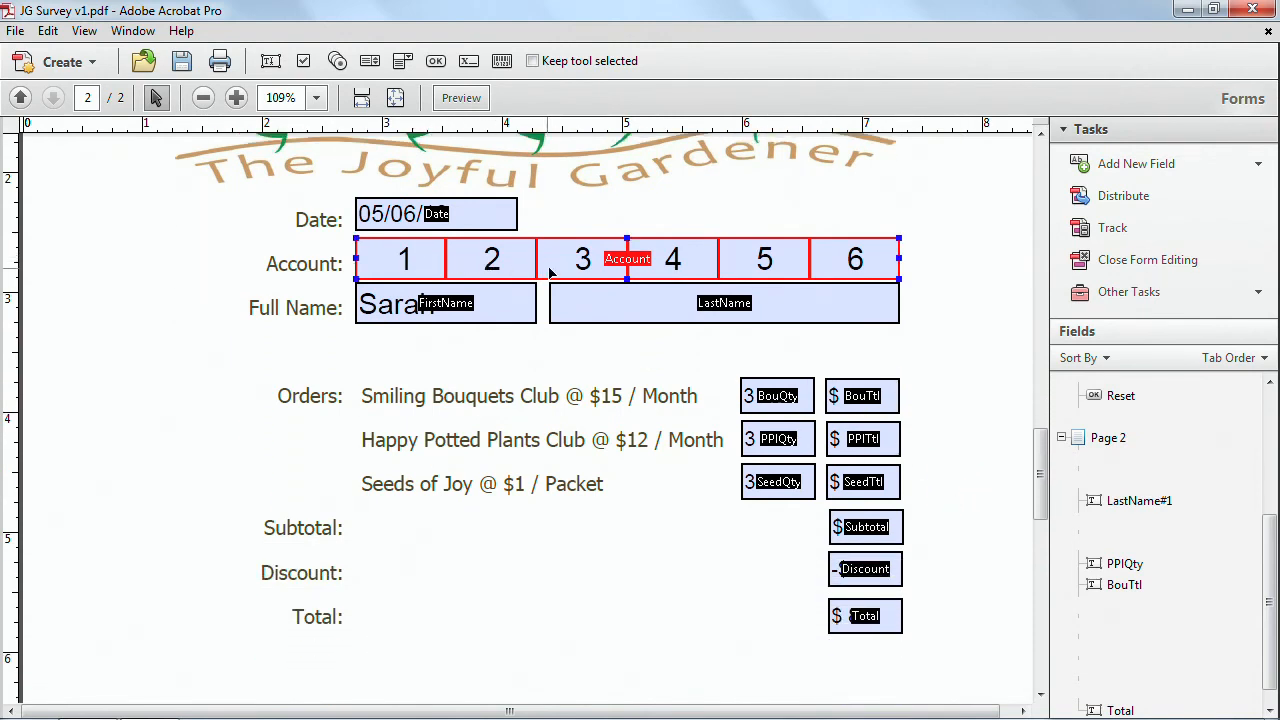
pyautogui.moveTo(1043, 492); pyautogui.dragTo(1040, 578)
pyautogui.scroll(4, 222, 595)
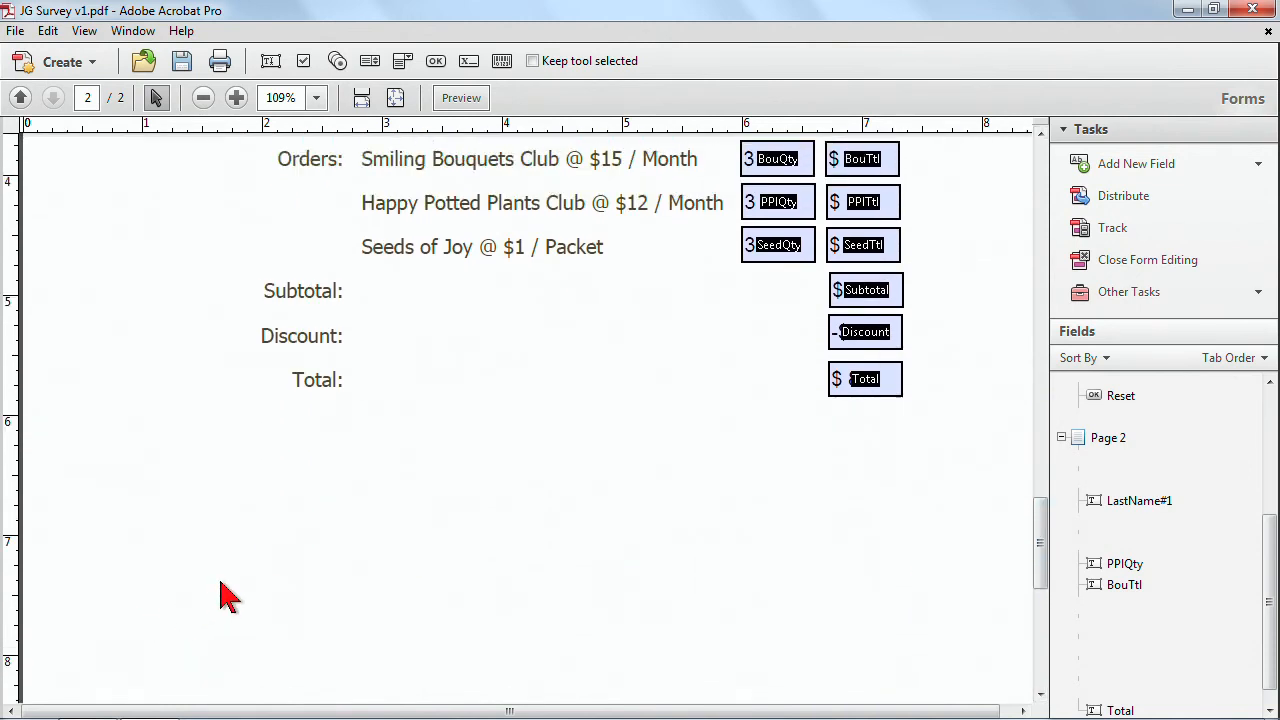
pyautogui.scroll(1, 222, 595)
pyautogui.scroll(-1, 240, 600)
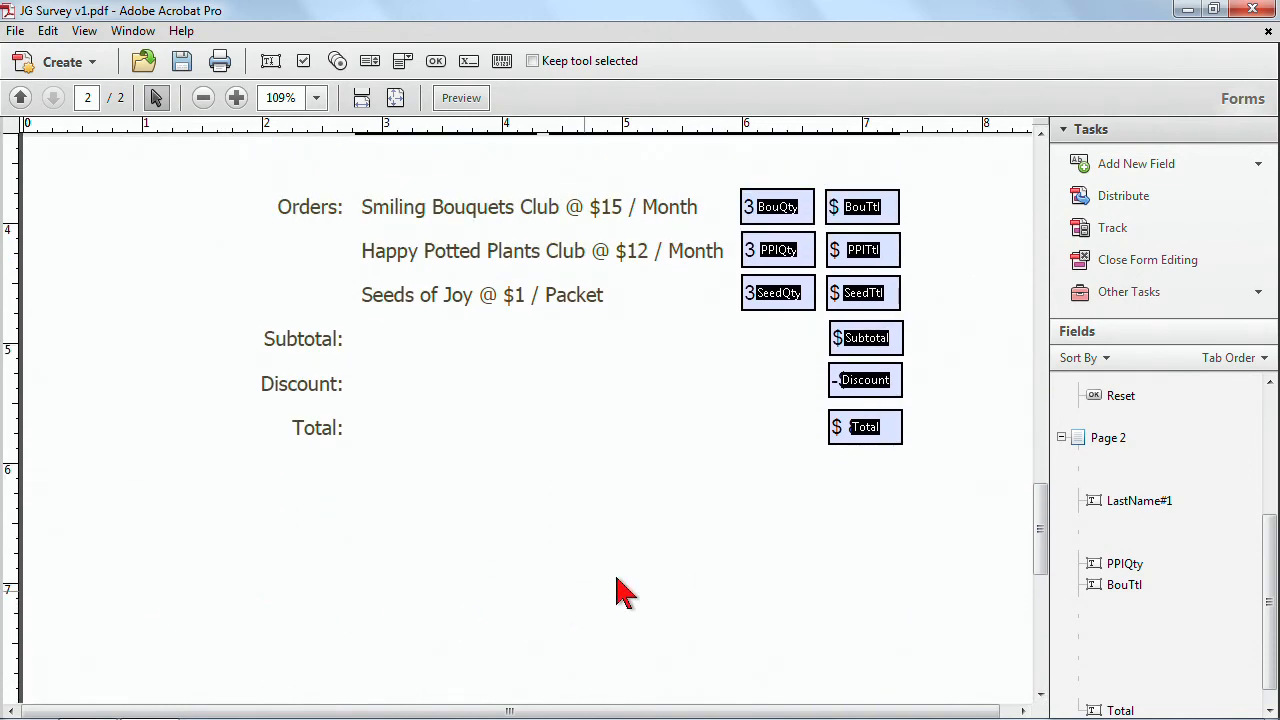
# Add a barcode field near the bottom of the page below Total and widen it to about 2.8 inches.
pyautogui.click(502, 62)
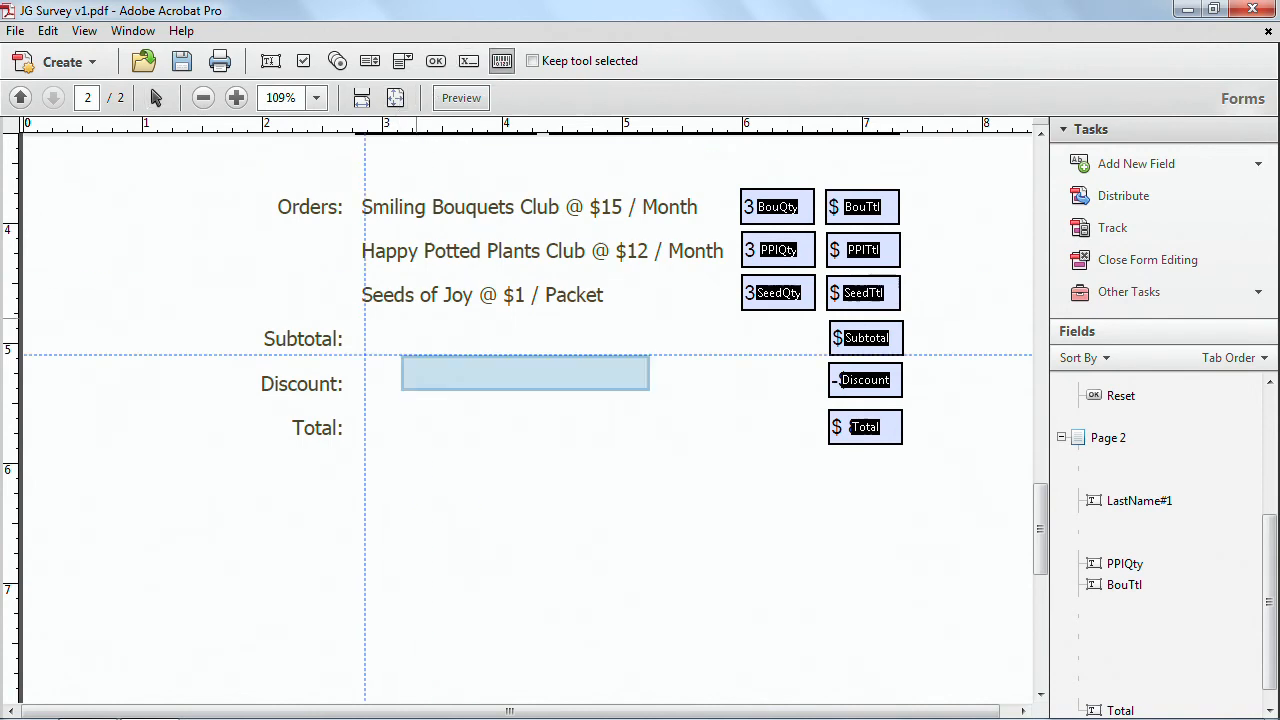
pyautogui.scroll(-1, 330, 540)
pyautogui.scroll(-5, 330, 540)
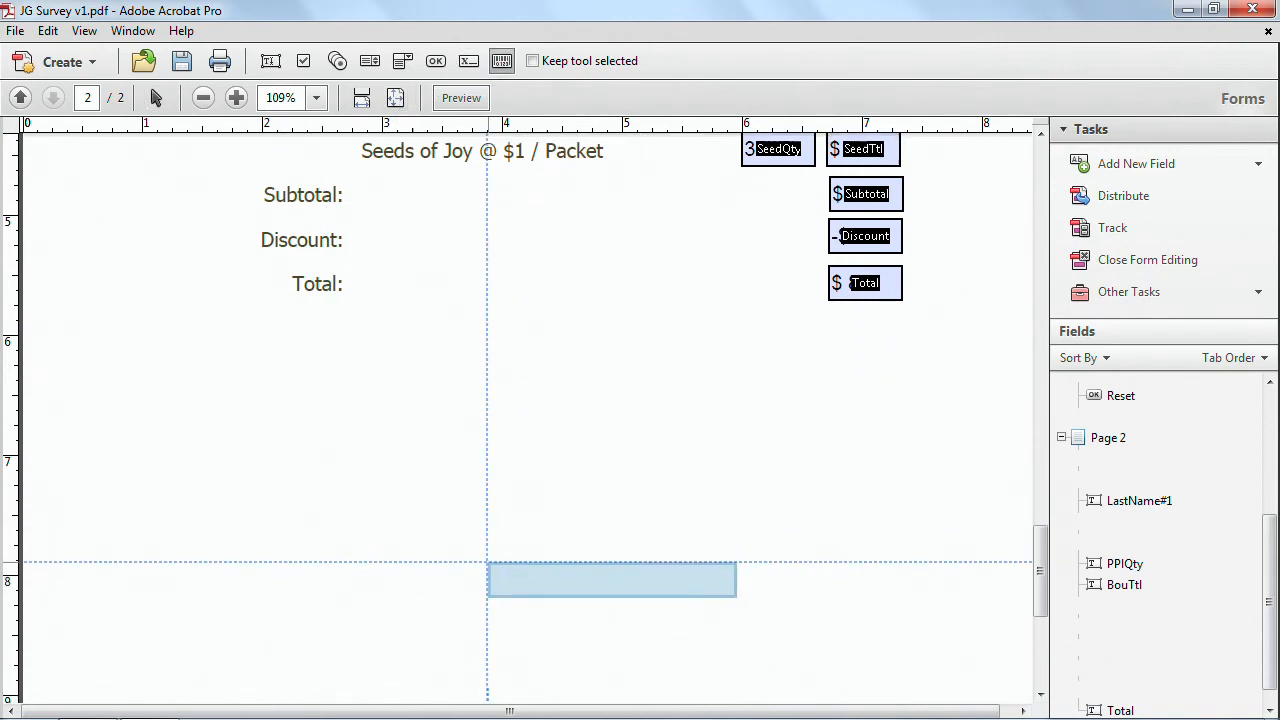
pyautogui.scroll(-6, 486, 563)
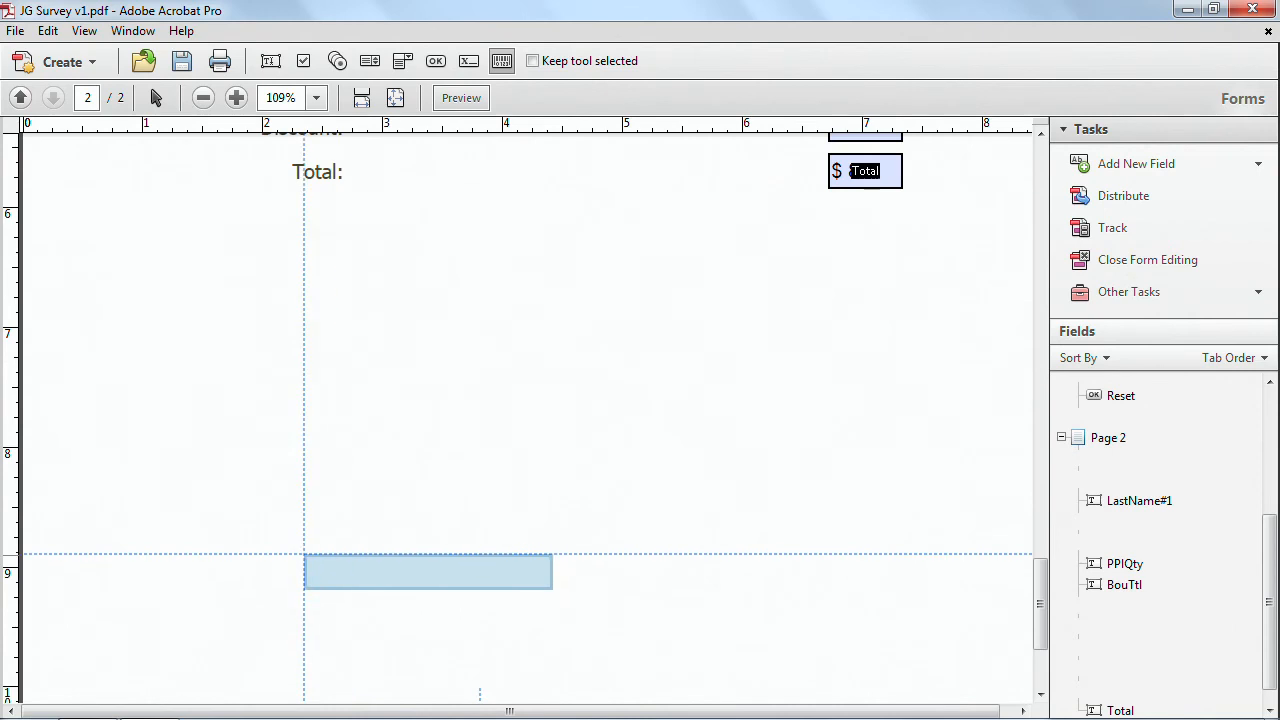
pyautogui.click(157, 566)
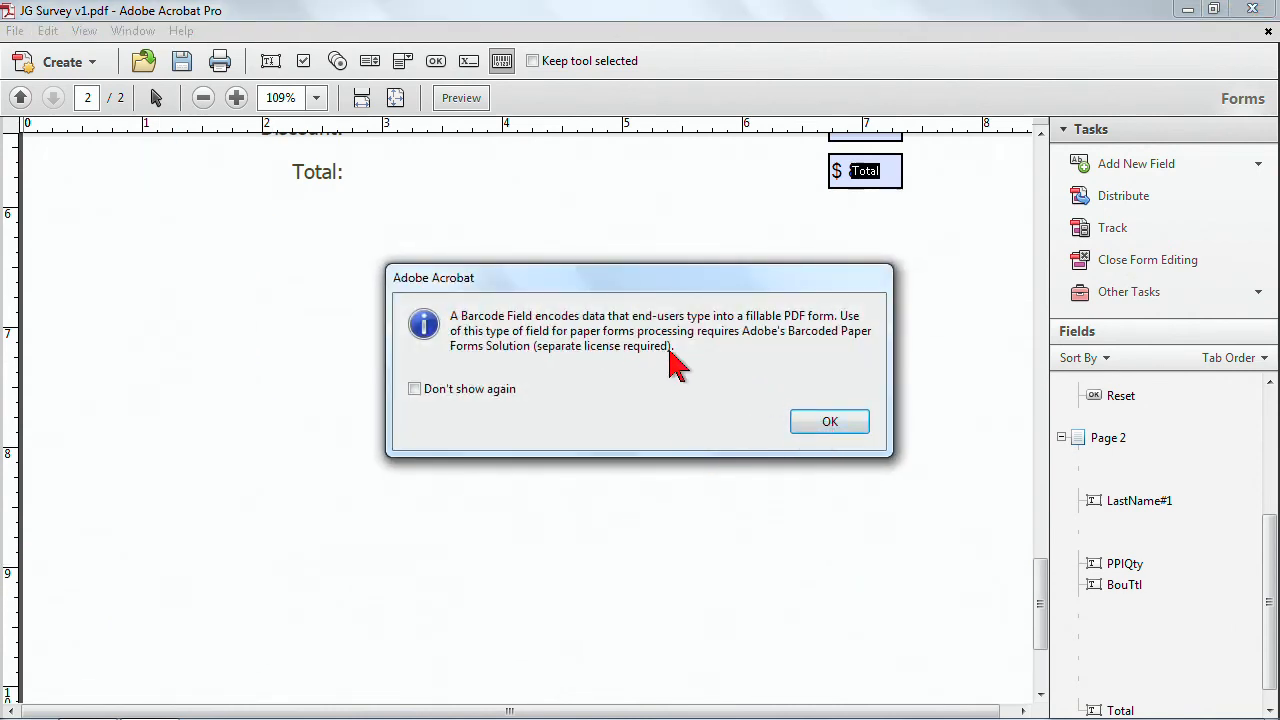
pyautogui.click(826, 423)
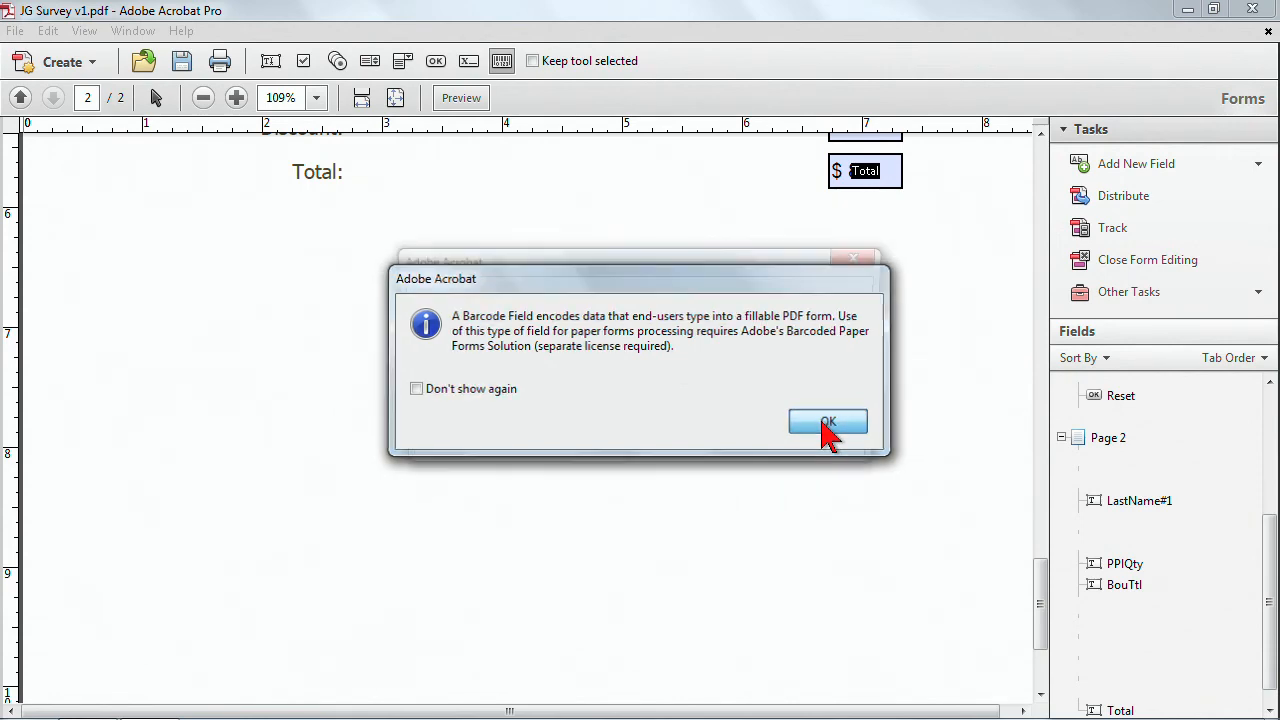
pyautogui.click(738, 442)
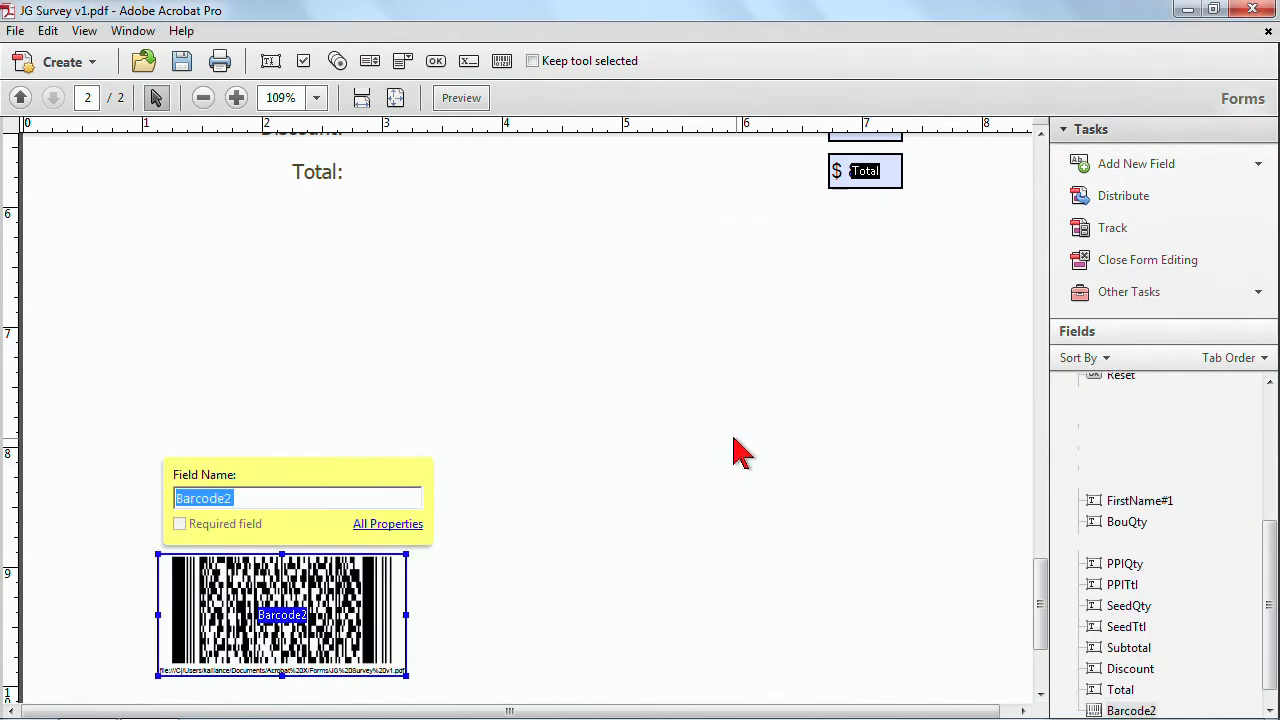
pyautogui.moveTo(407, 613); pyautogui.dragTo(497, 615)
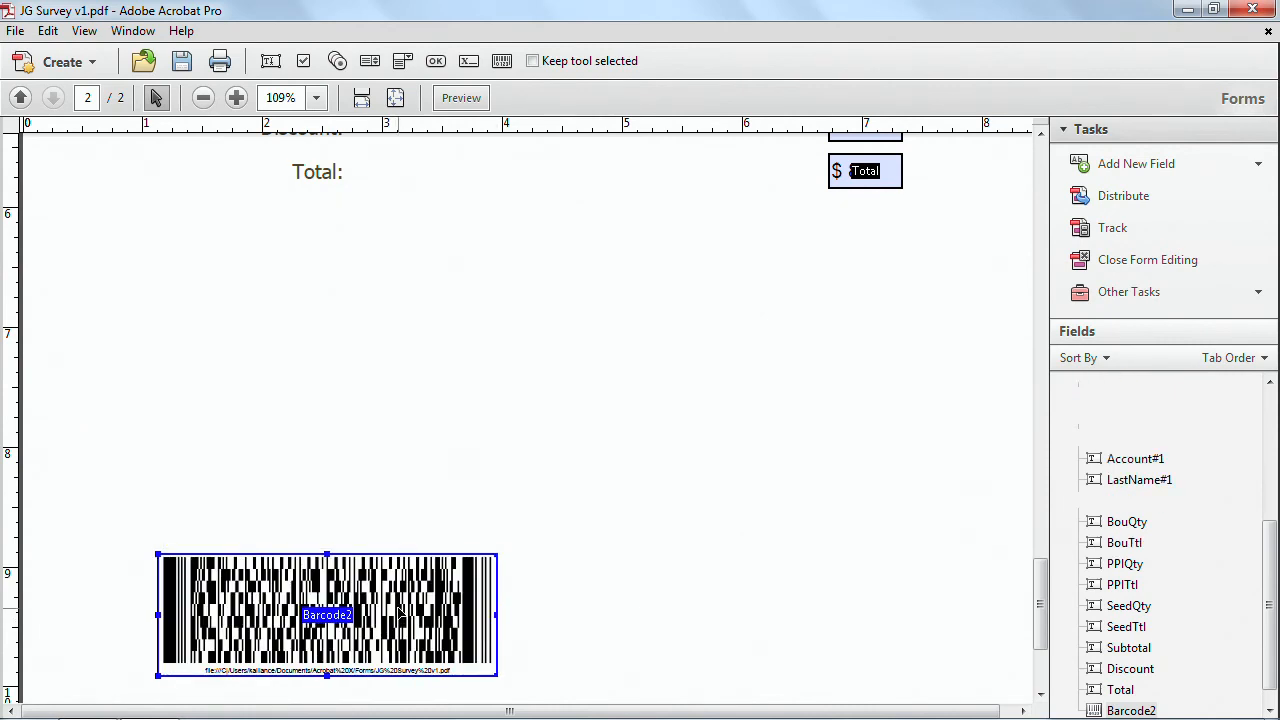
# Set the barcode field to encode only the Account field, with field names included.
pyautogui.doubleClick(400, 615)
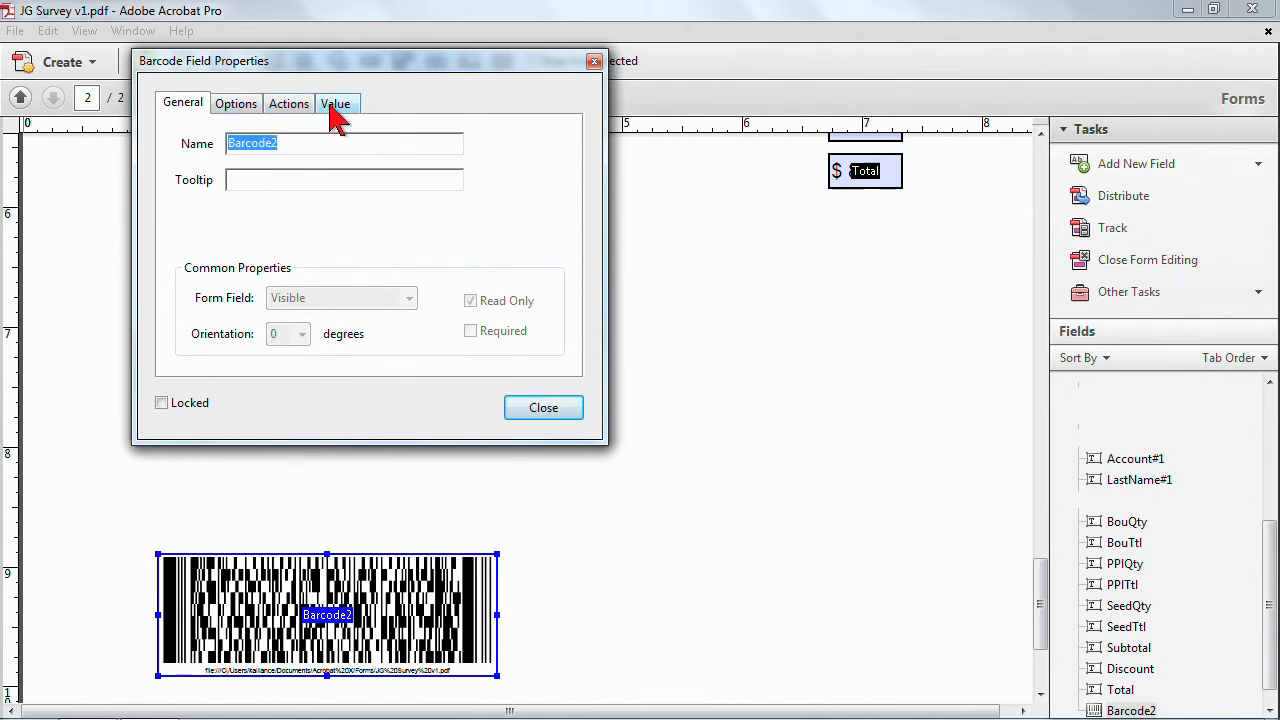
pyautogui.click(337, 108)
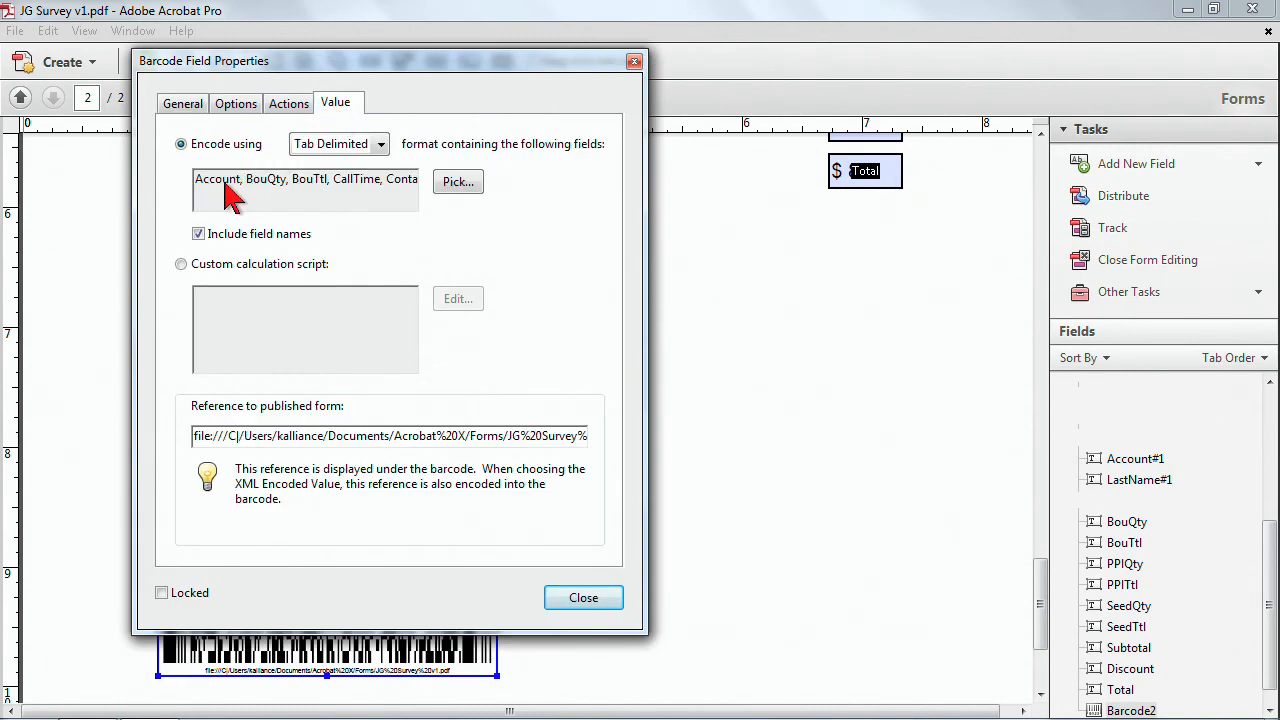
pyautogui.click(457, 184)
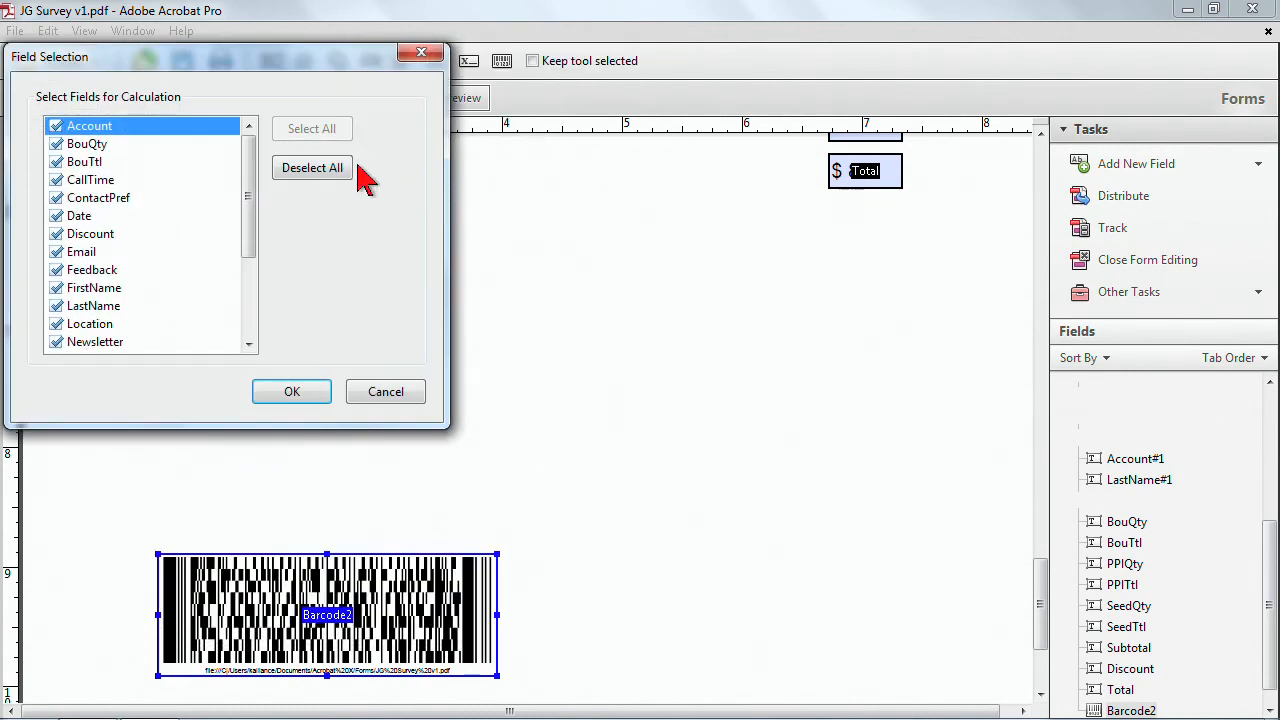
pyautogui.click(318, 169)
pyautogui.click(56, 126)
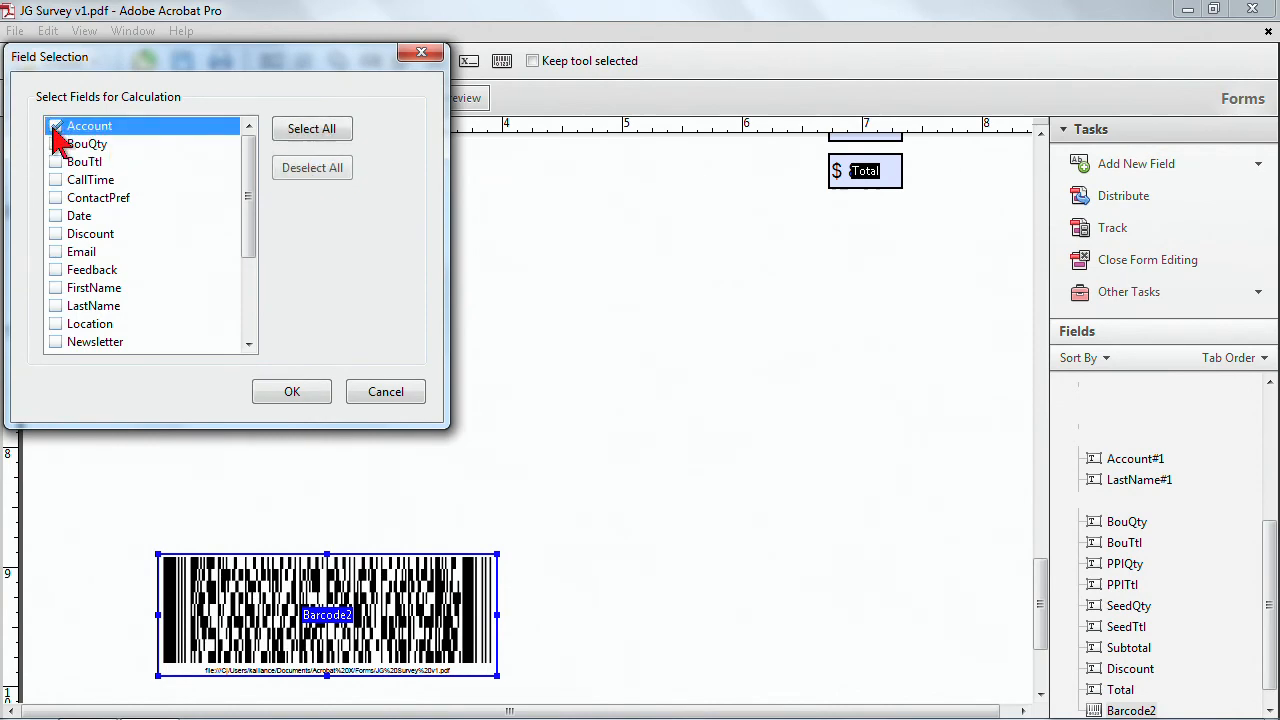
pyautogui.click(312, 392)
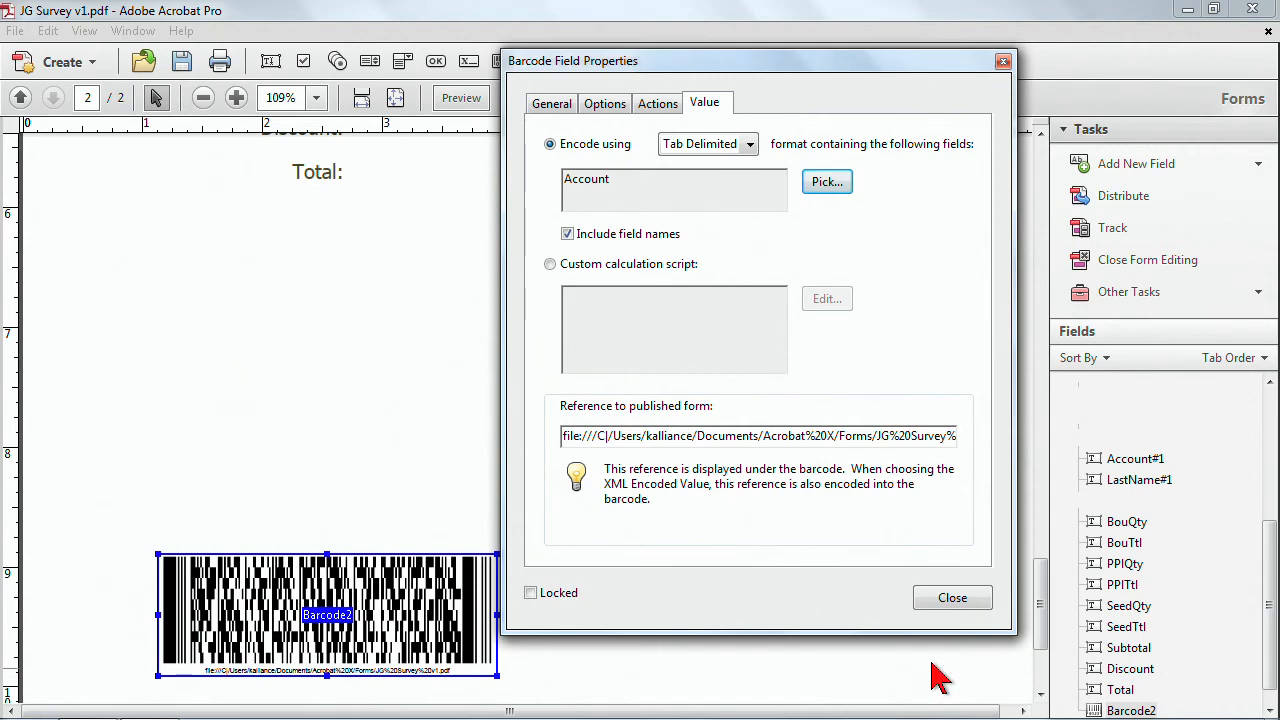
pyautogui.click(940, 600)
pyautogui.click(703, 552)
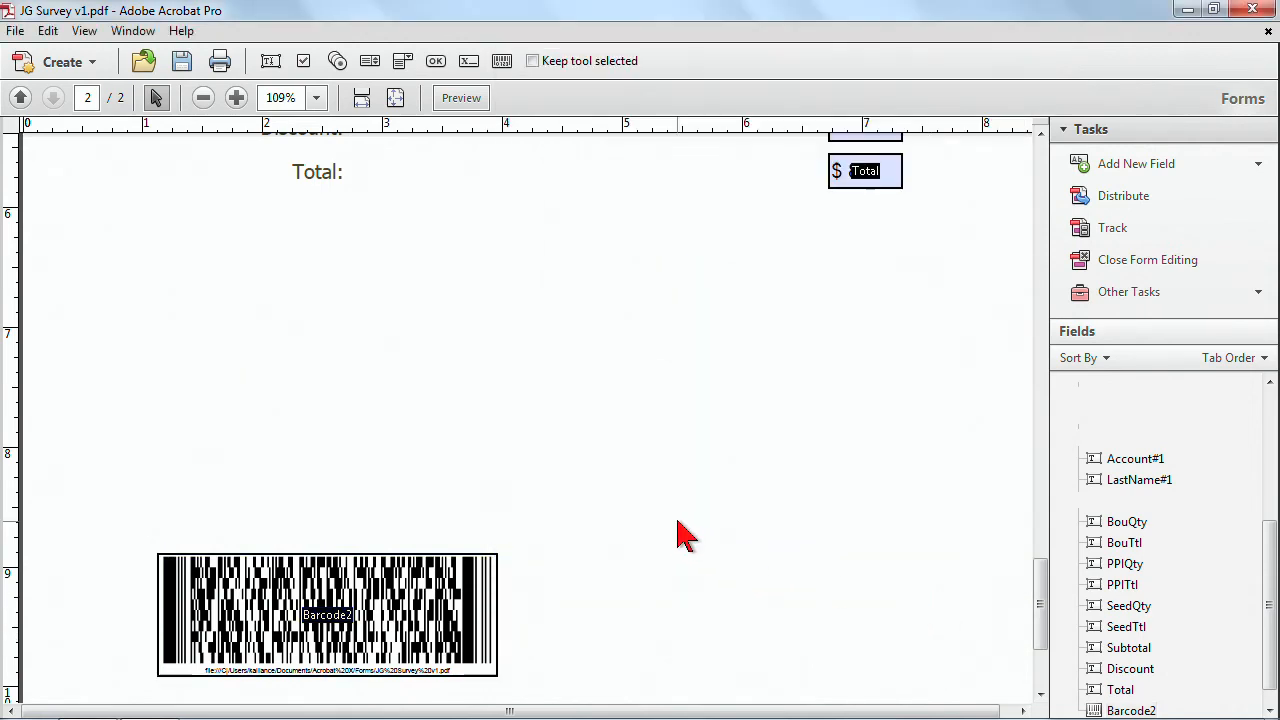
# Preview the form, enter 46 in the Account field, and return to form editing.
pyautogui.hotkey('ctrl', '0')
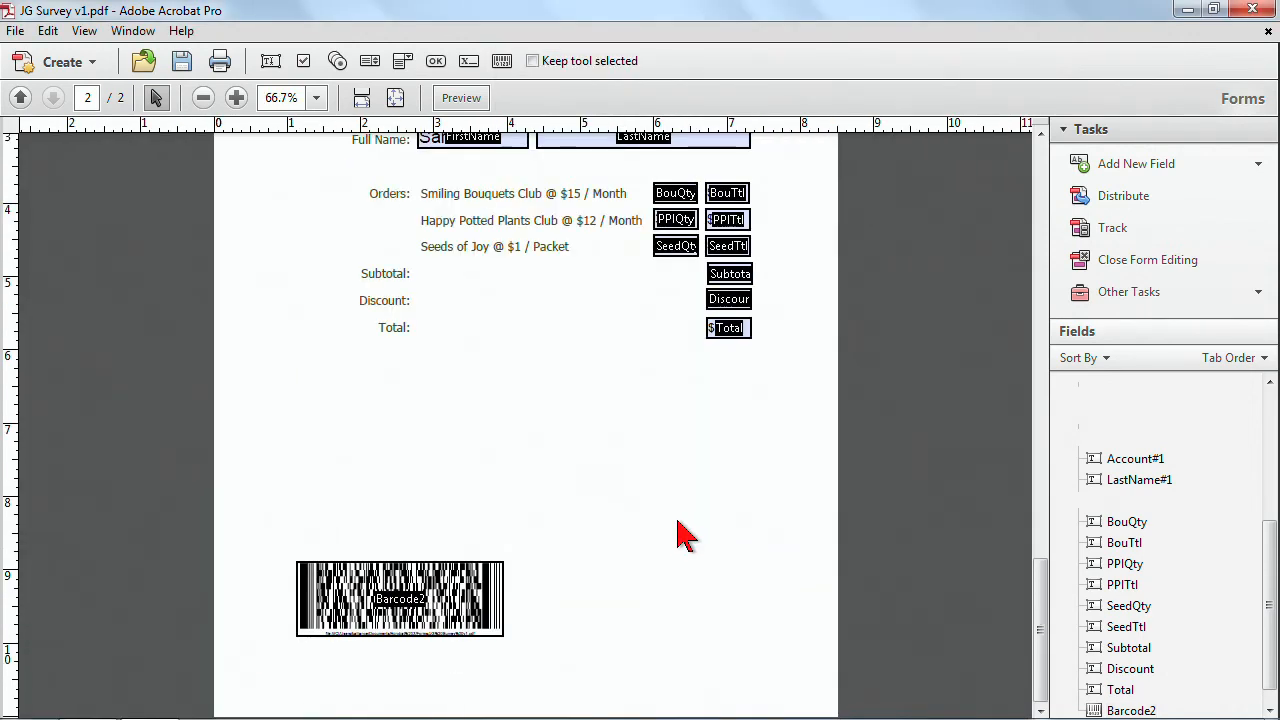
pyautogui.click(461, 97)
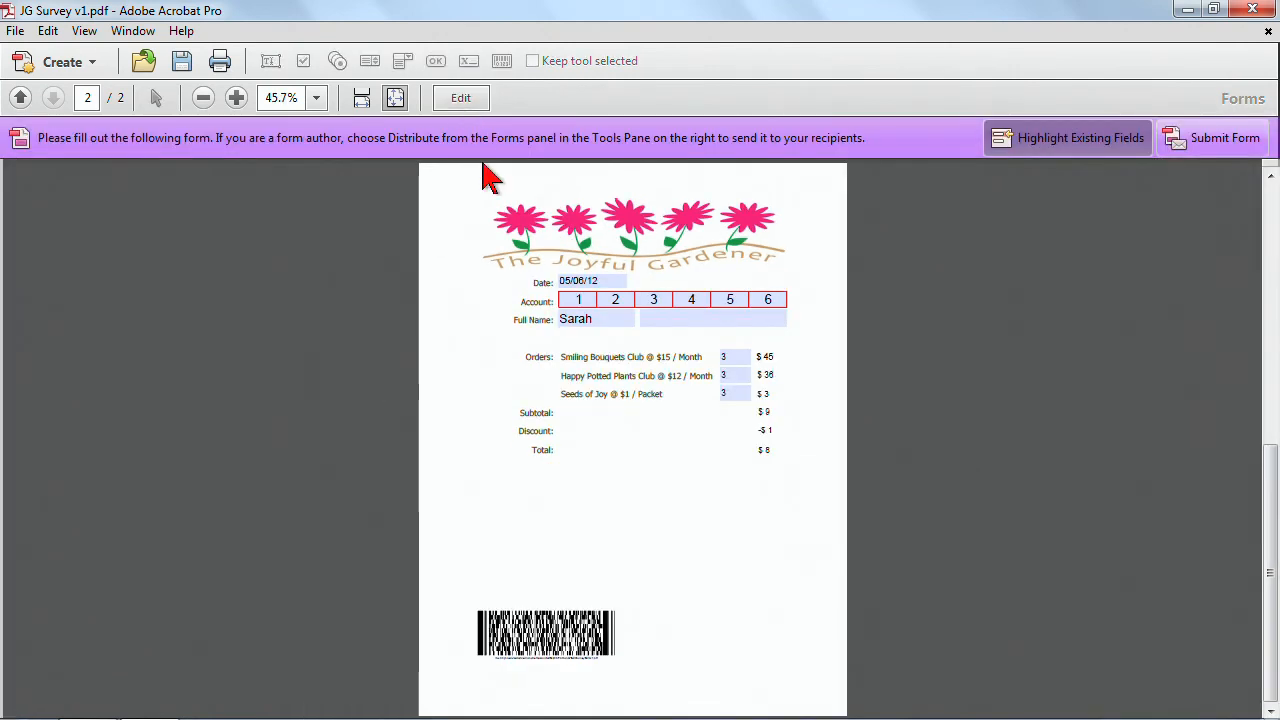
pyautogui.click(571, 302)
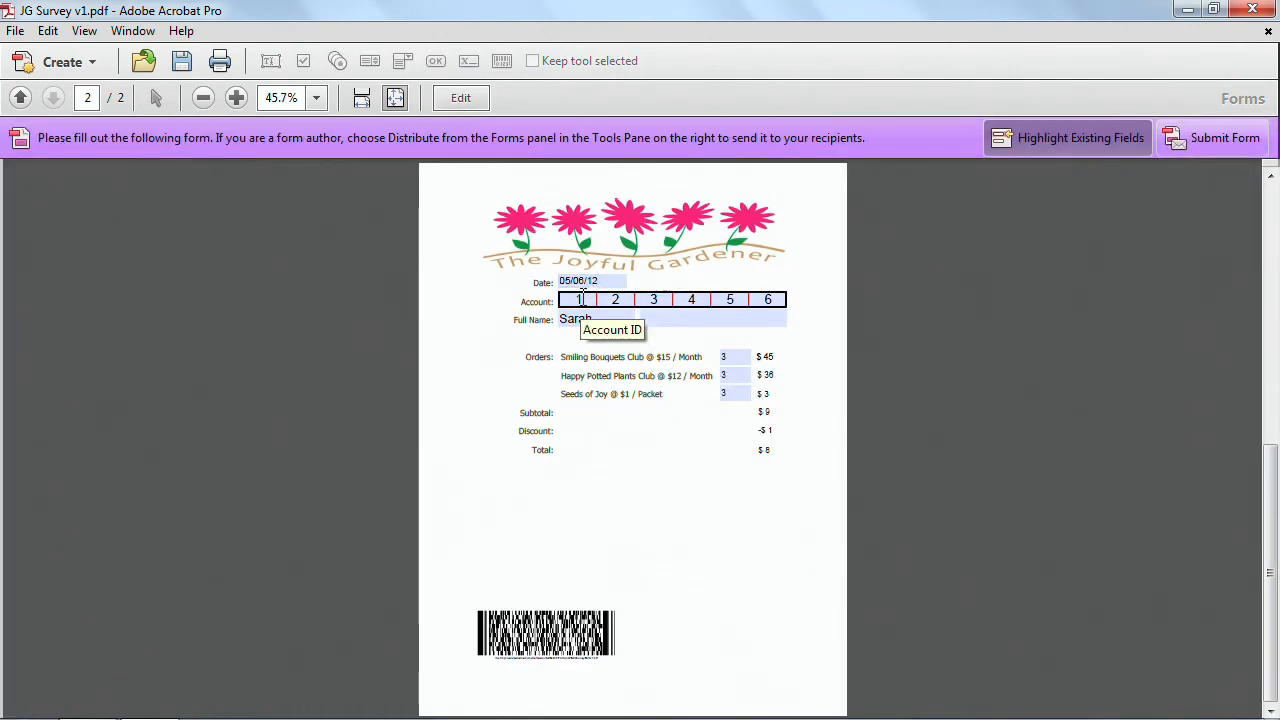
pyautogui.moveTo(583, 300); pyautogui.dragTo(803, 300)
pyautogui.moveTo(575, 300); pyautogui.dragTo(820, 318)
pyautogui.write('46')
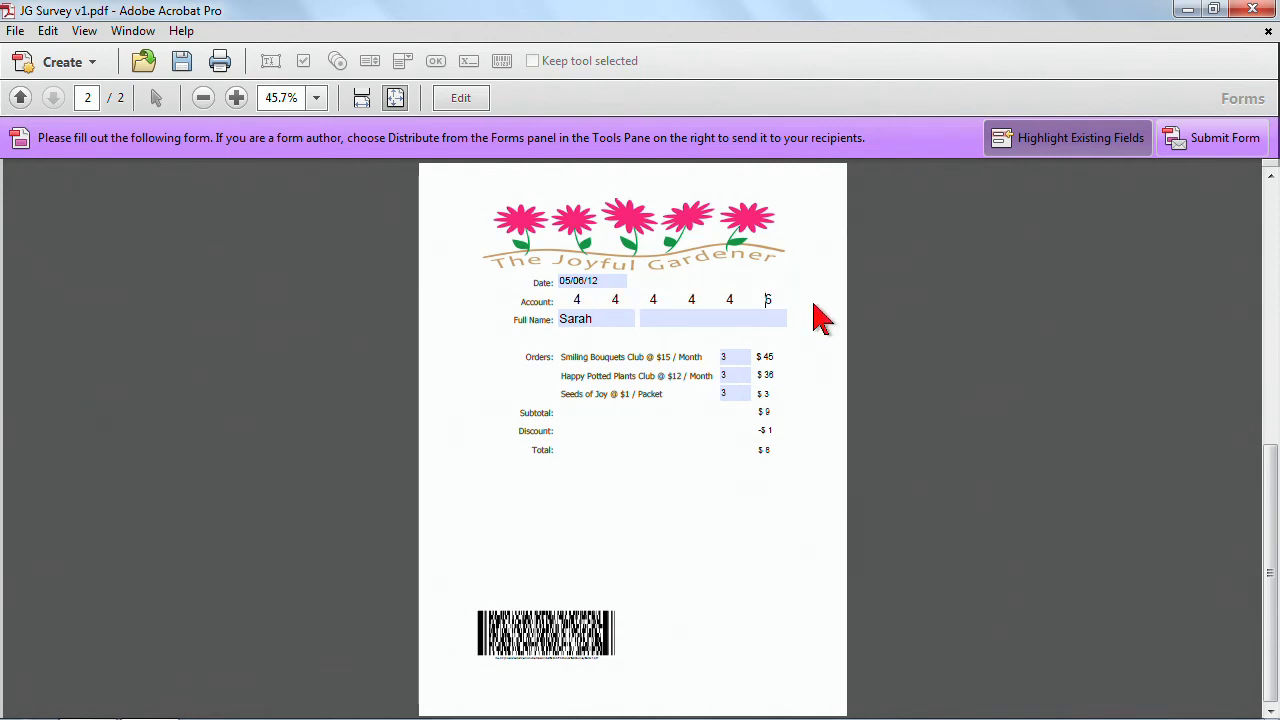
pyautogui.press('Tab')
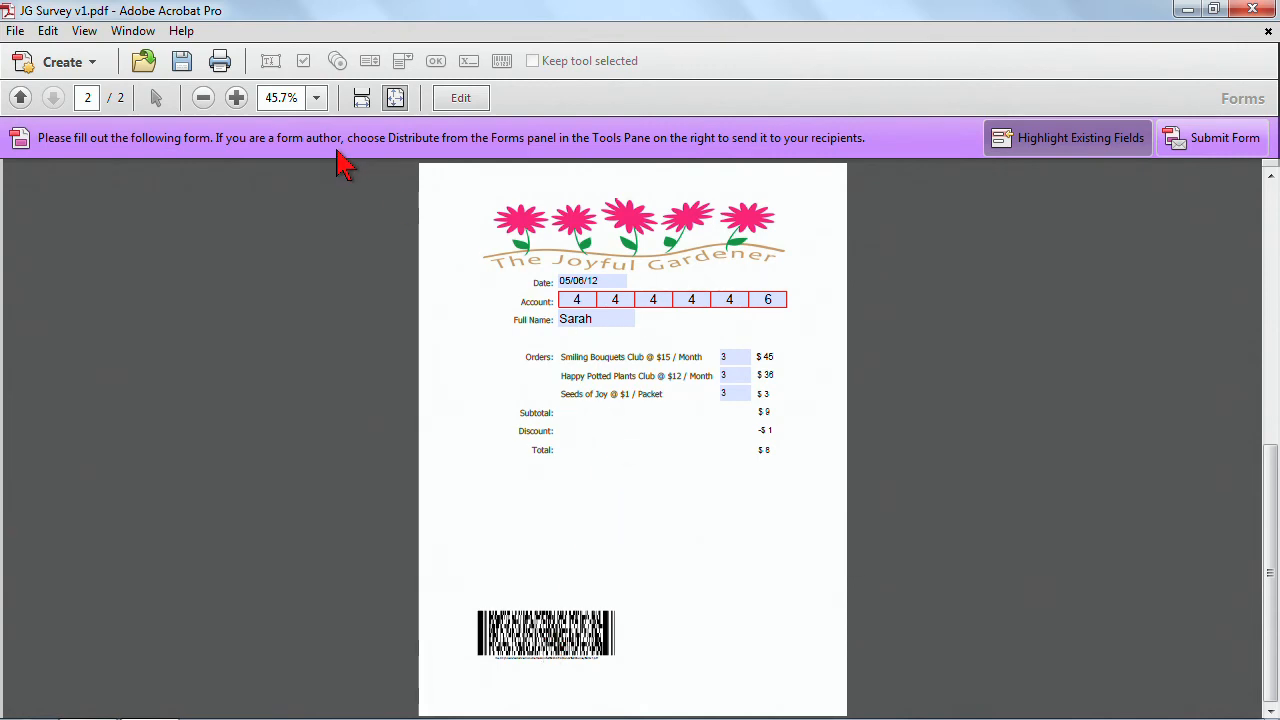
pyautogui.click(452, 99)
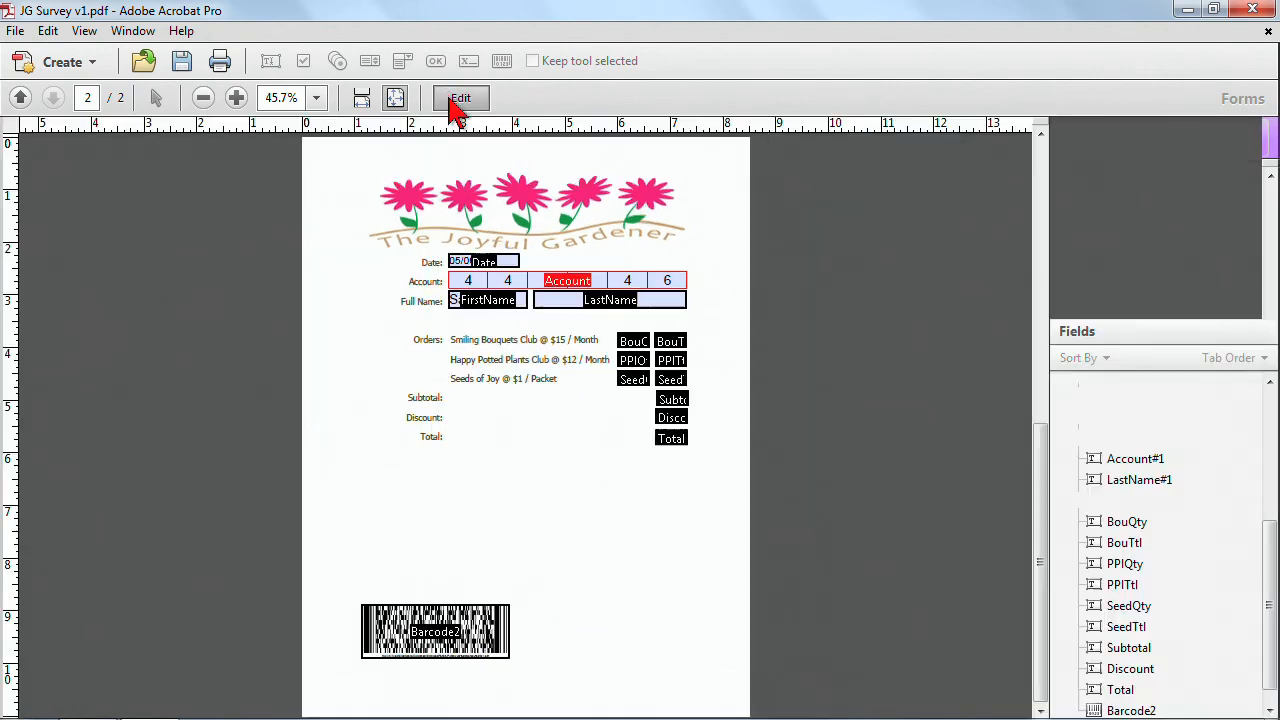
# Set the Reset button's layout to Label over icon and its behavior to Push.
pyautogui.click(1038, 380)
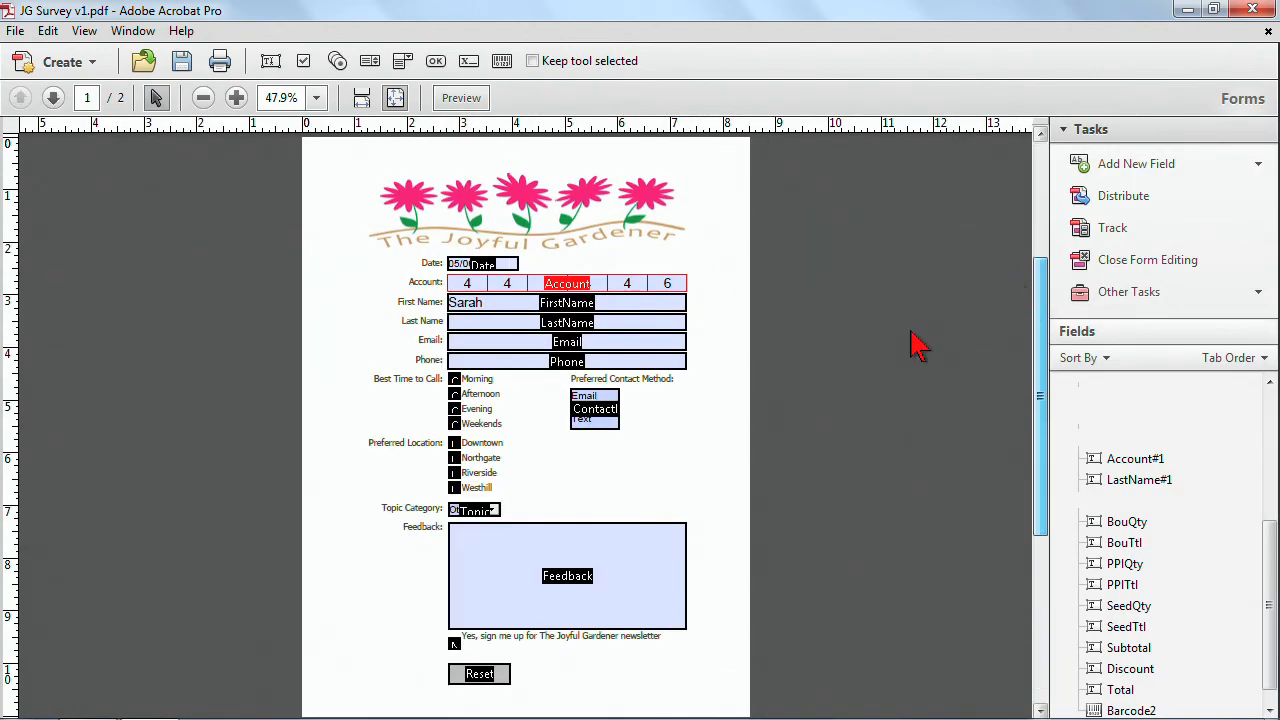
pyautogui.click(478, 674)
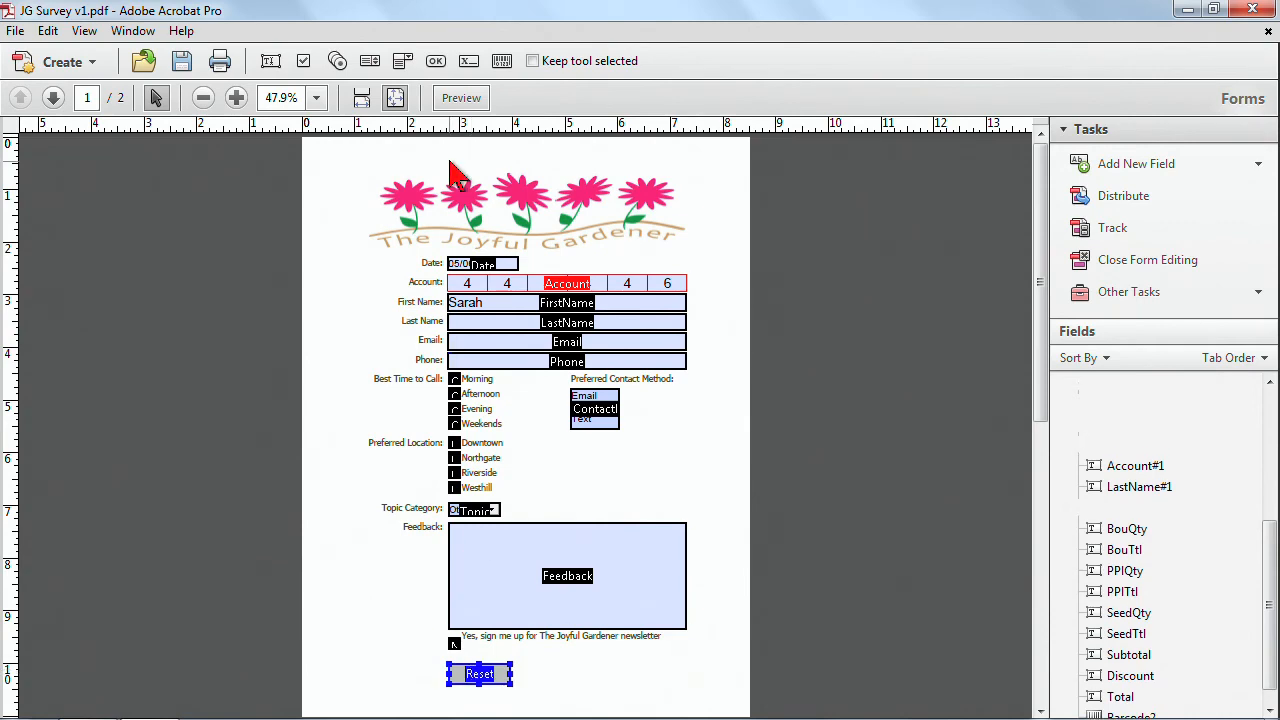
pyautogui.click(236, 97)
pyautogui.click(236, 97)
pyautogui.scroll(-5, 690, 585)
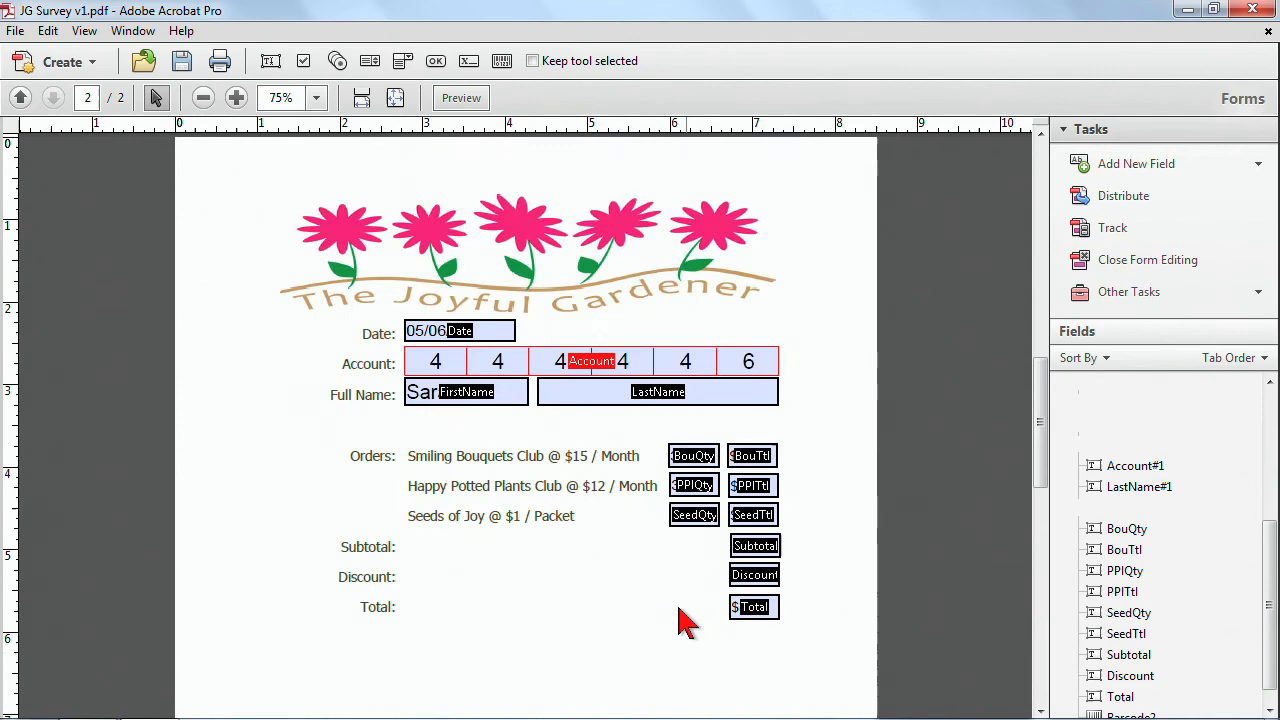
pyautogui.moveTo(1040, 450); pyautogui.dragTo(1046, 414)
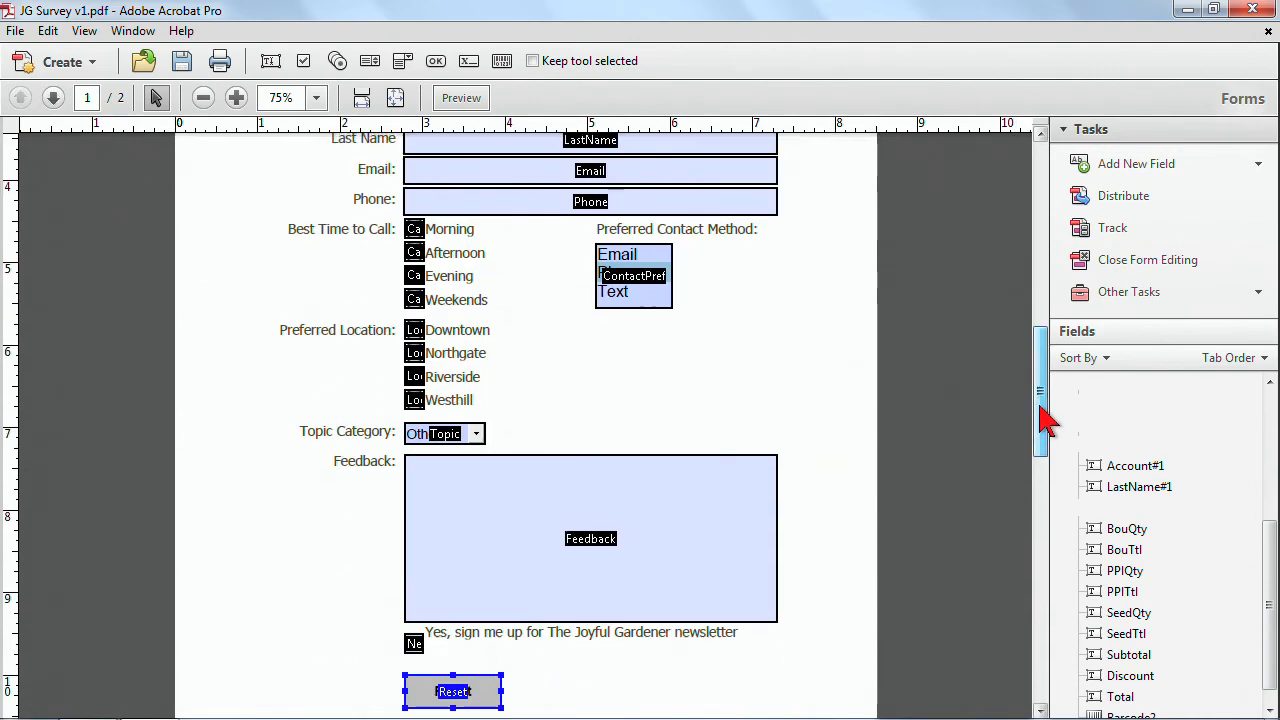
pyautogui.scroll(-1, 737, 680)
pyautogui.doubleClick(474, 678)
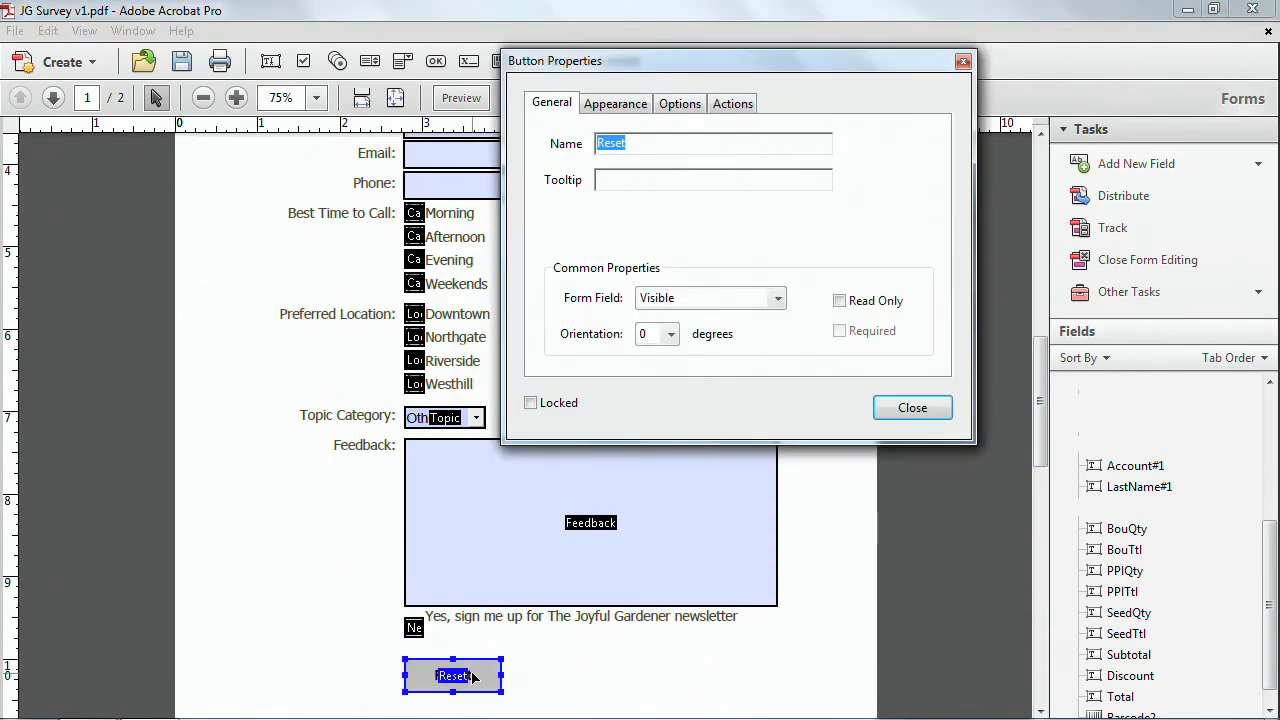
pyautogui.click(633, 104)
pyautogui.click(679, 106)
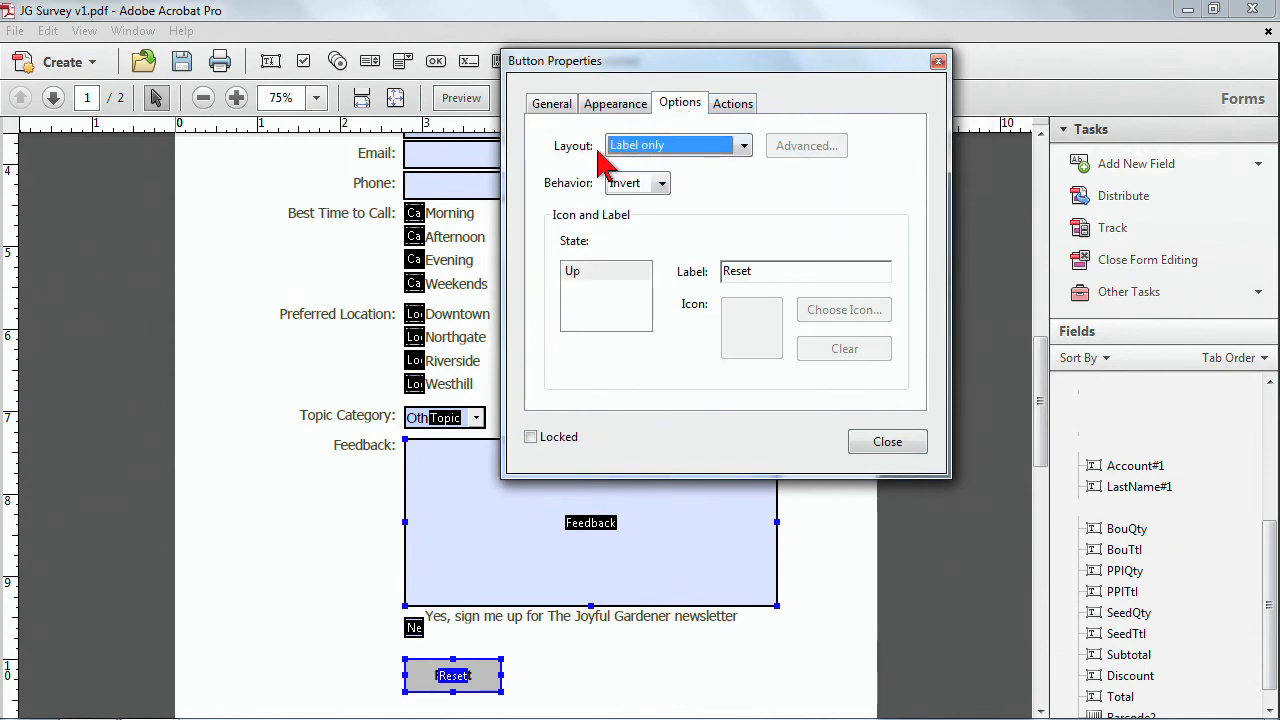
pyautogui.click(744, 148)
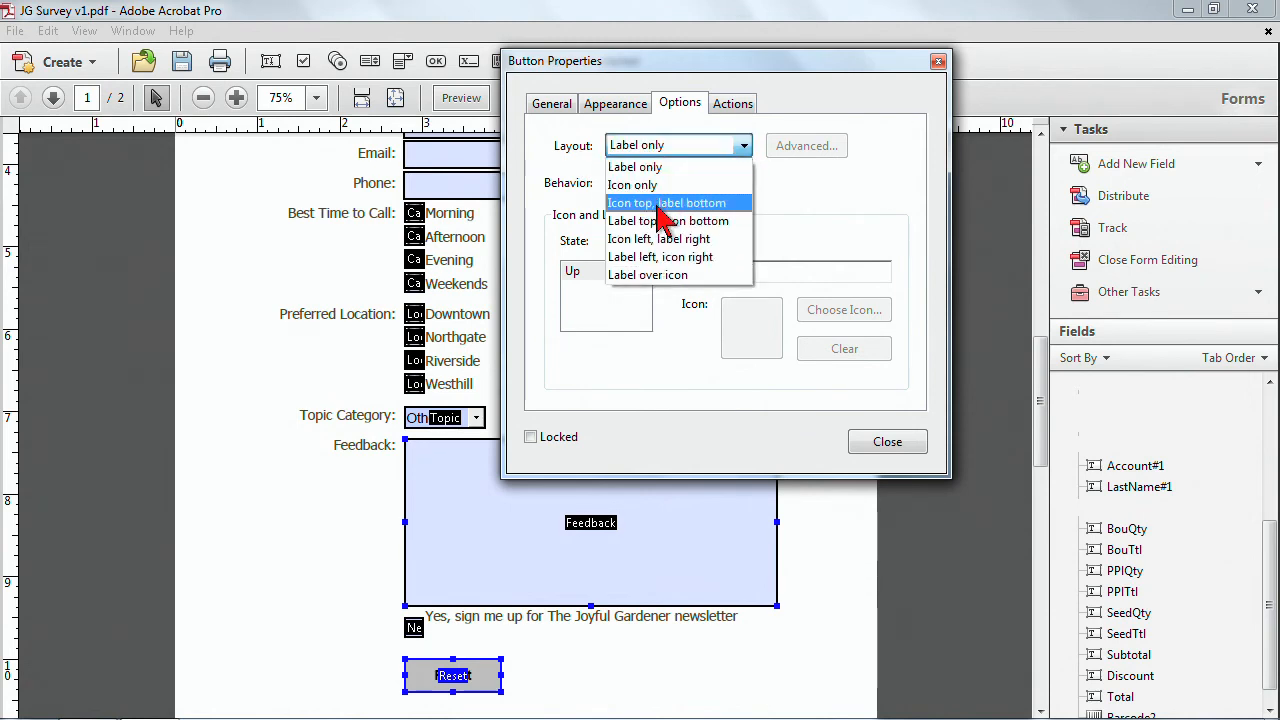
pyautogui.click(652, 276)
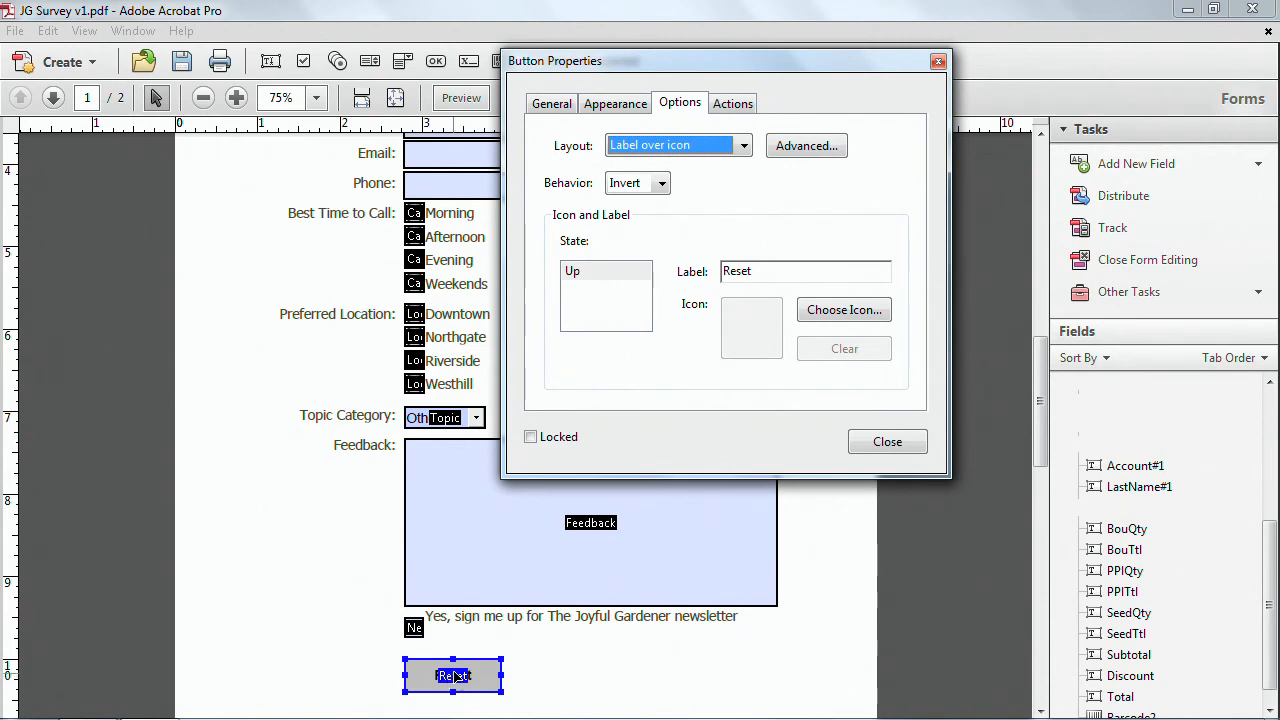
pyautogui.click(663, 183)
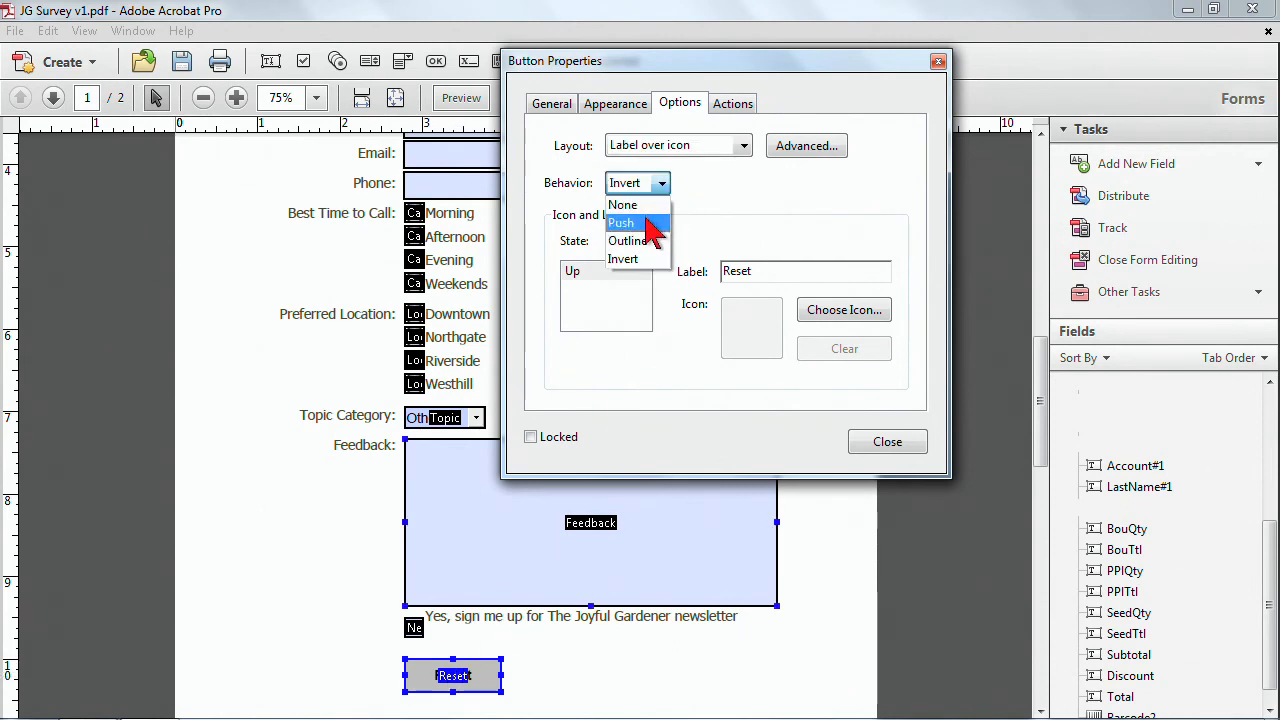
pyautogui.click(645, 223)
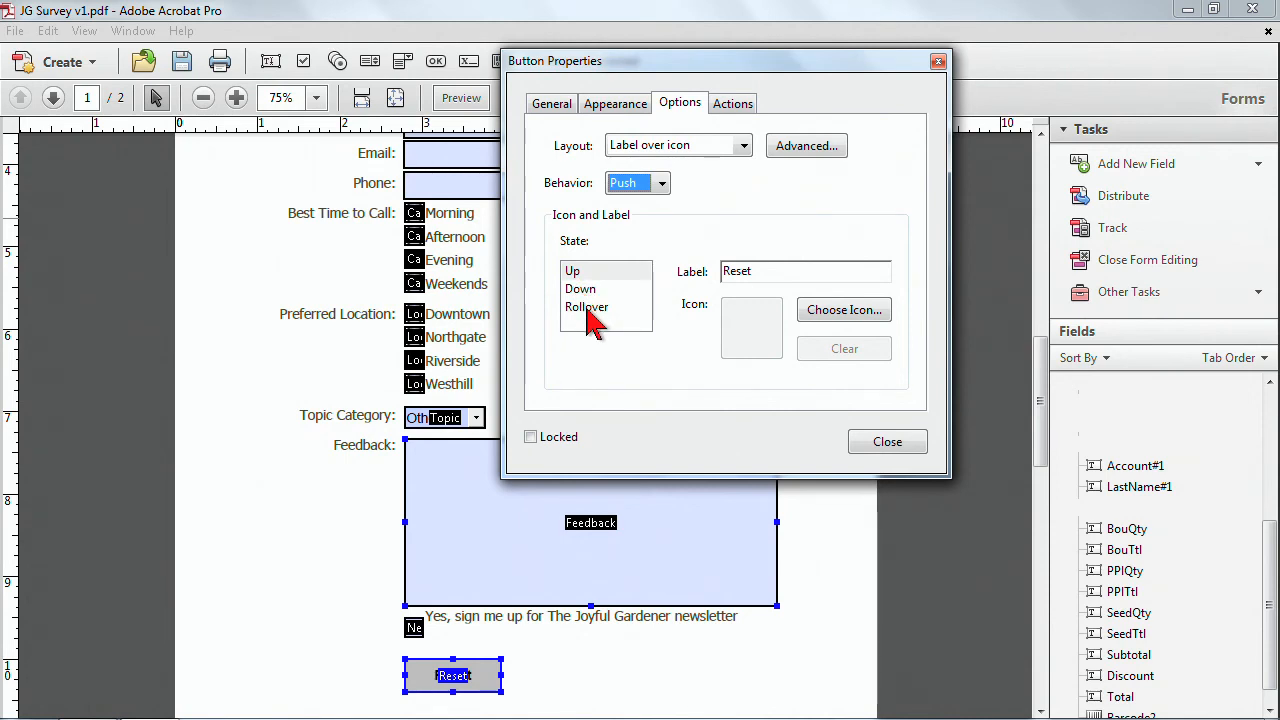
# Assign Button Blue Up from the Forms > Buttons folder as the Reset button's Up state icon.
pyautogui.click(577, 272)
pyautogui.click(818, 314)
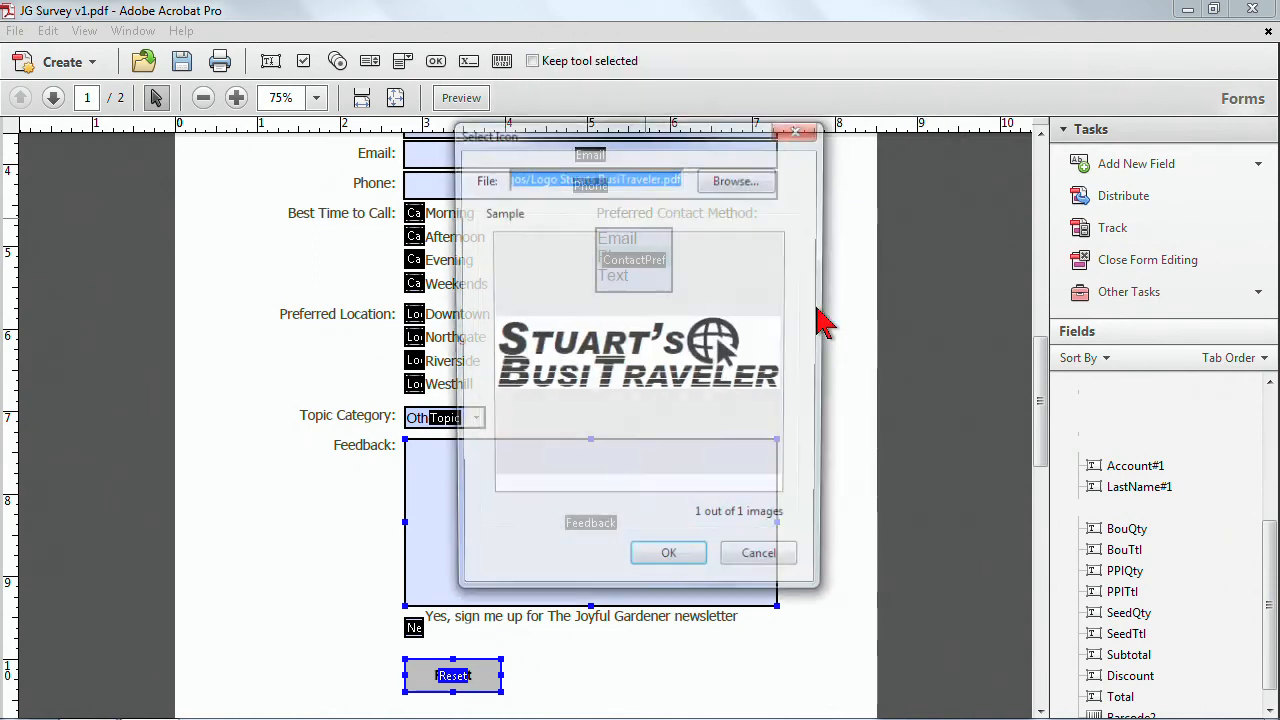
pyautogui.click(727, 190)
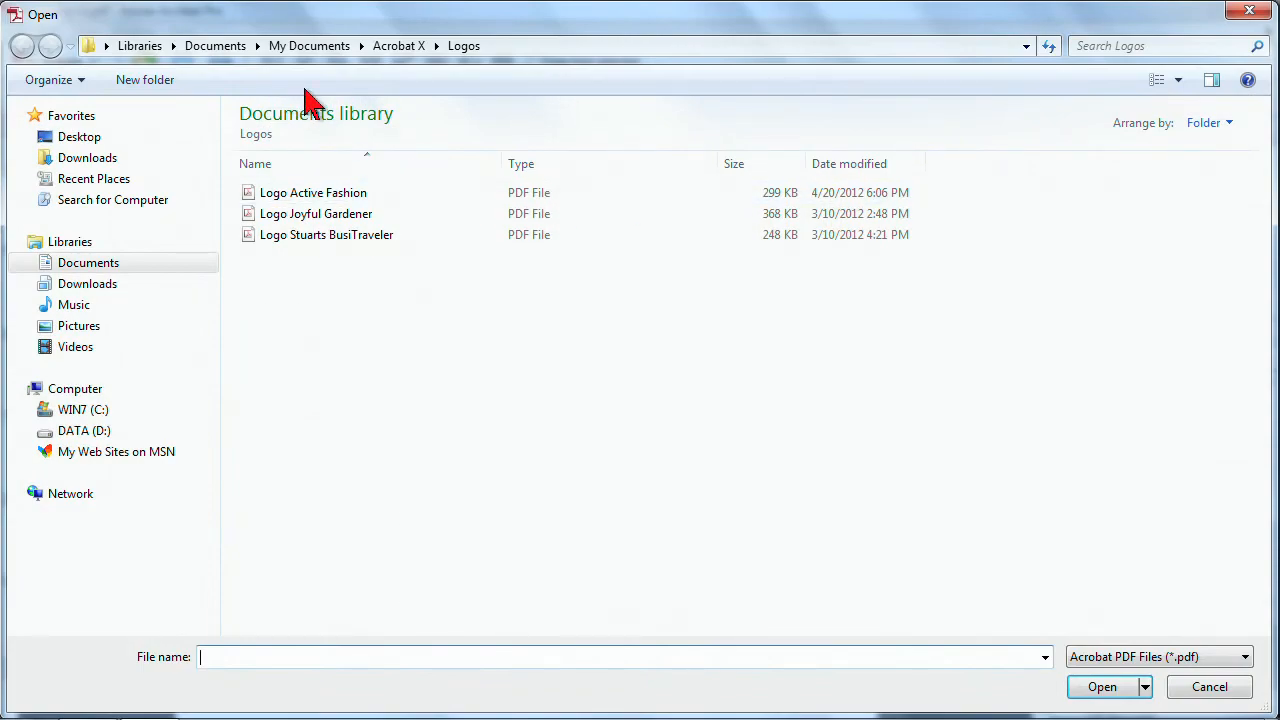
pyautogui.click(405, 47)
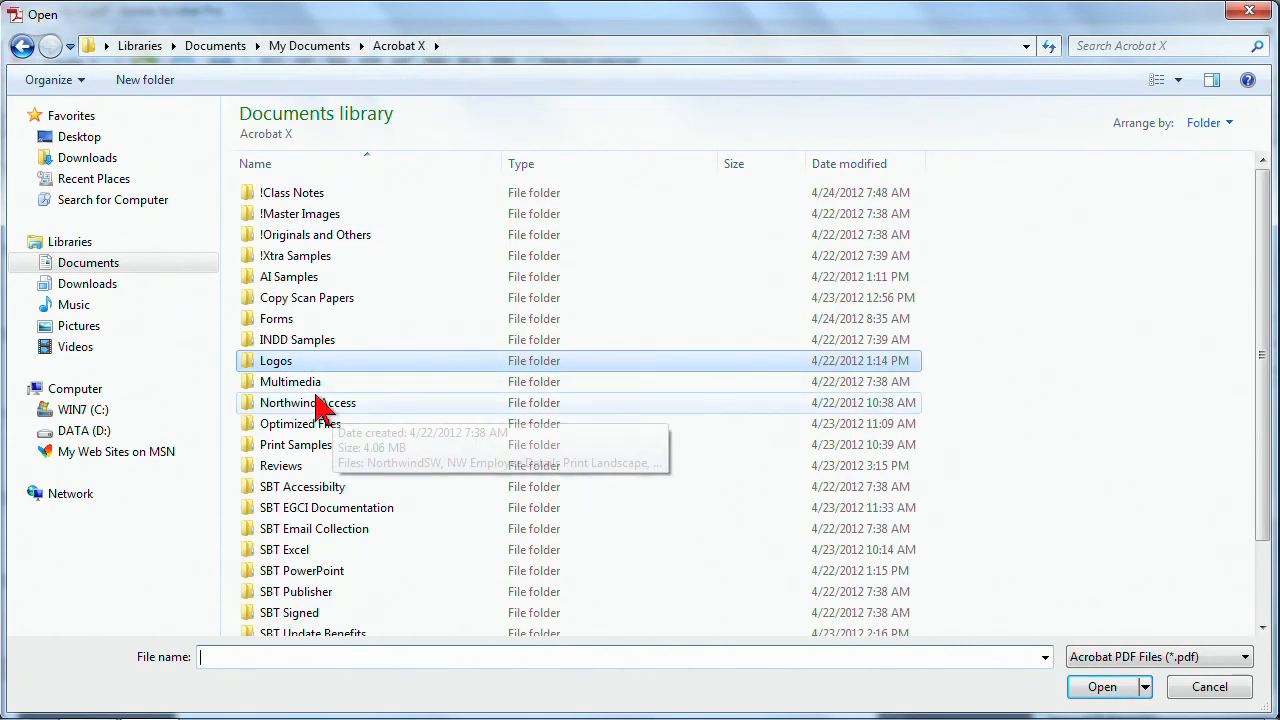
pyautogui.doubleClick(284, 322)
pyautogui.doubleClick(287, 194)
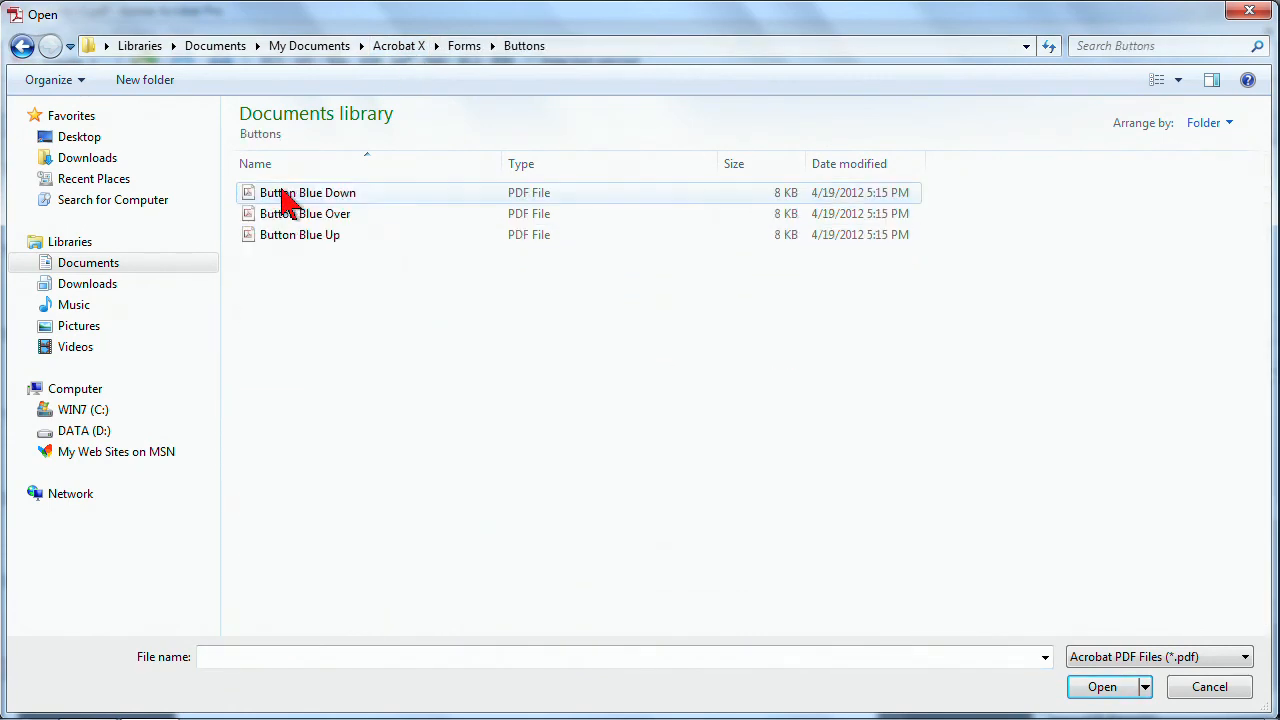
pyautogui.doubleClick(311, 238)
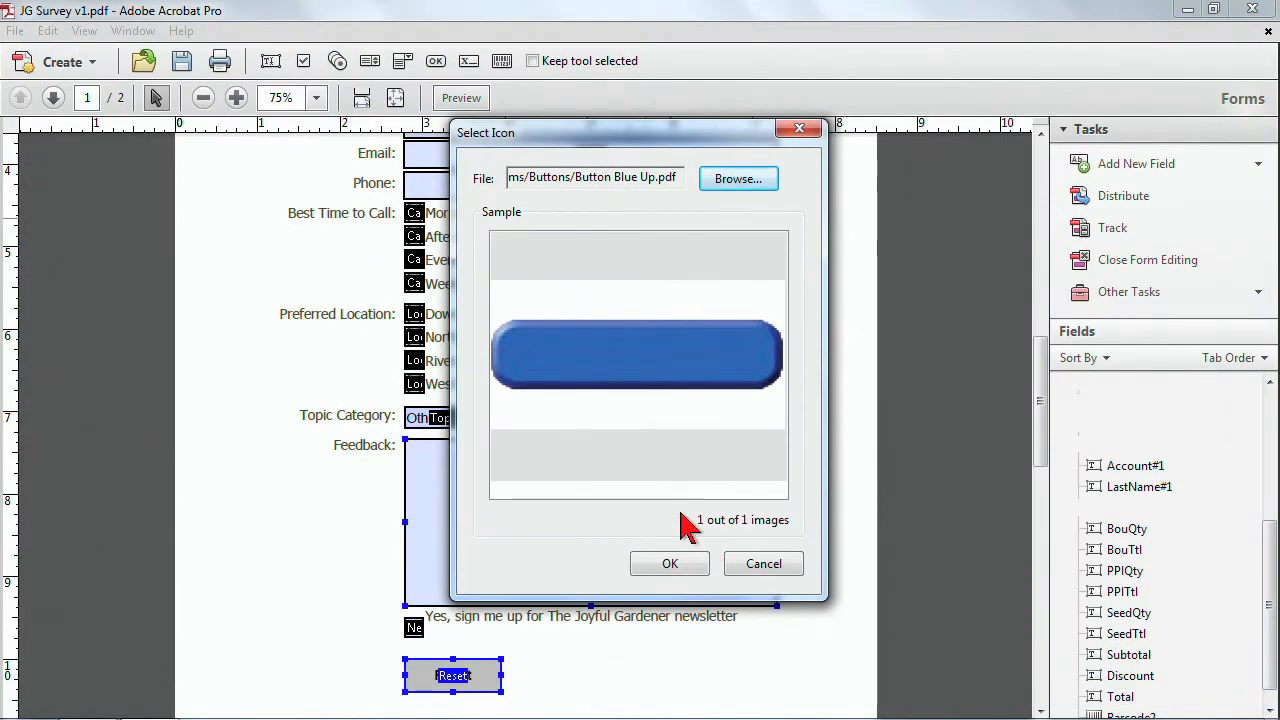
pyautogui.click(670, 565)
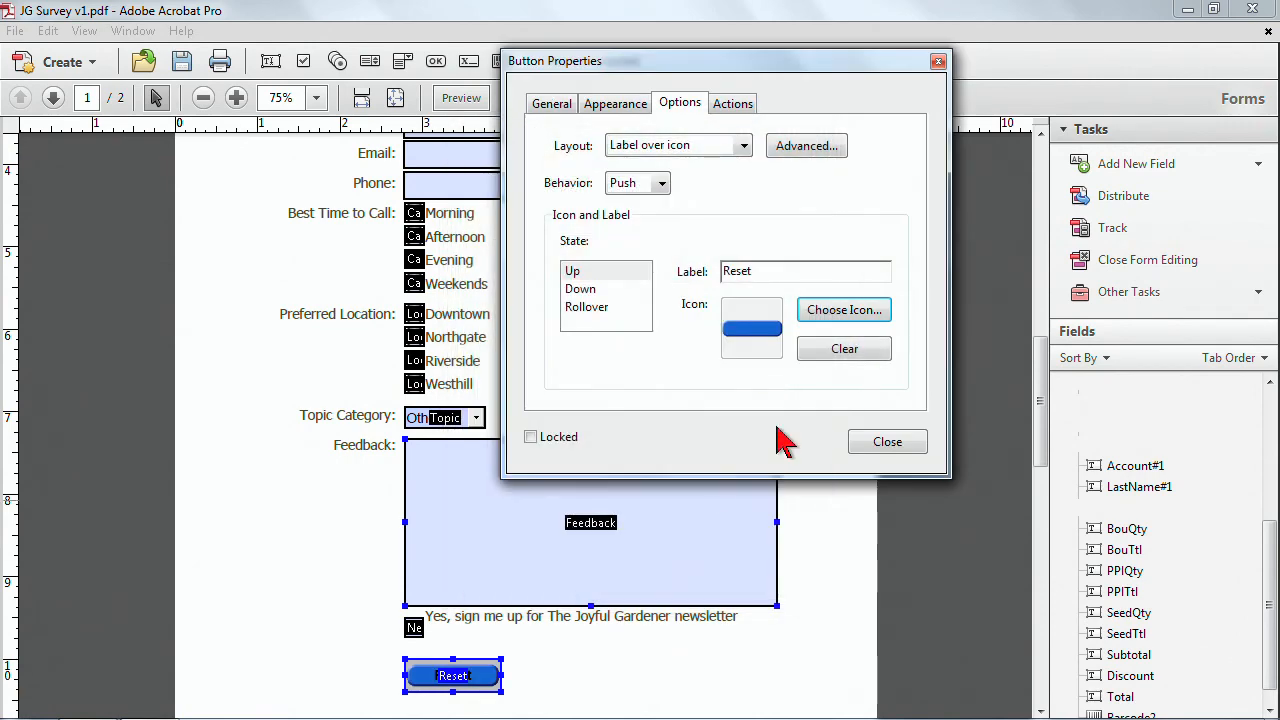
# Assign Button Blue Down as the Reset button's Down state icon.
pyautogui.click(575, 272)
pyautogui.click(582, 289)
pyautogui.click(843, 312)
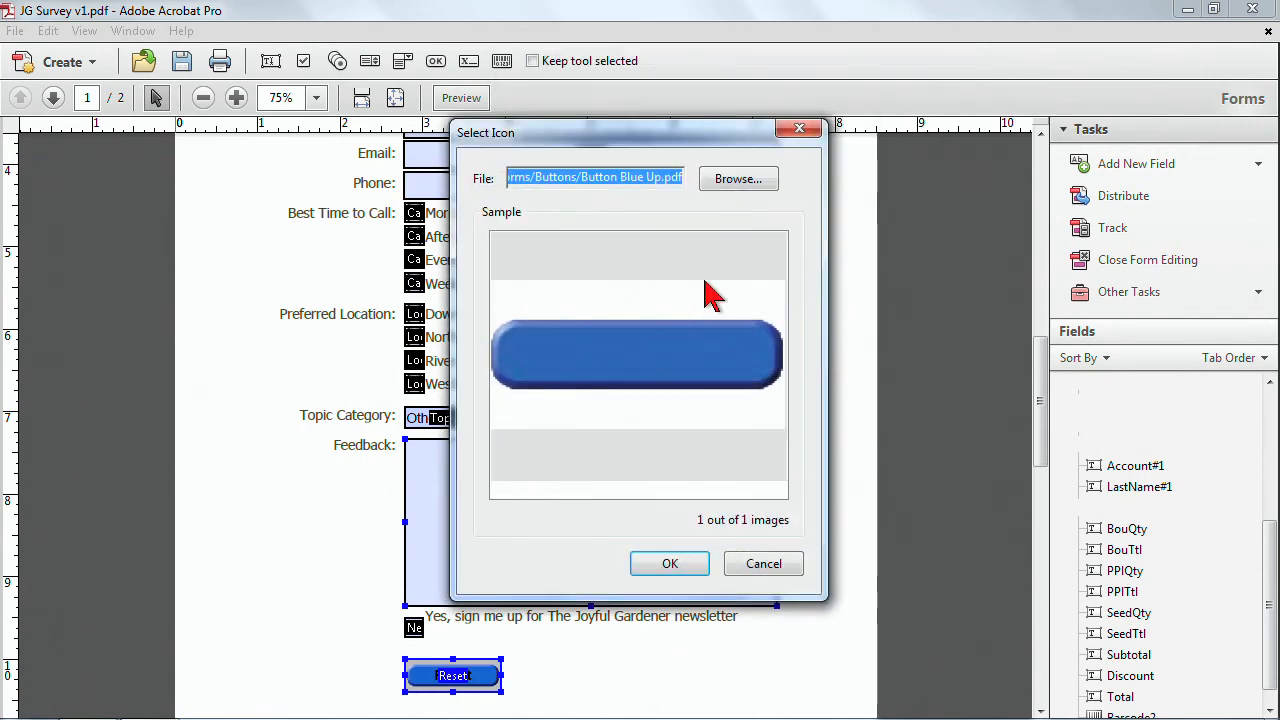
pyautogui.click(749, 182)
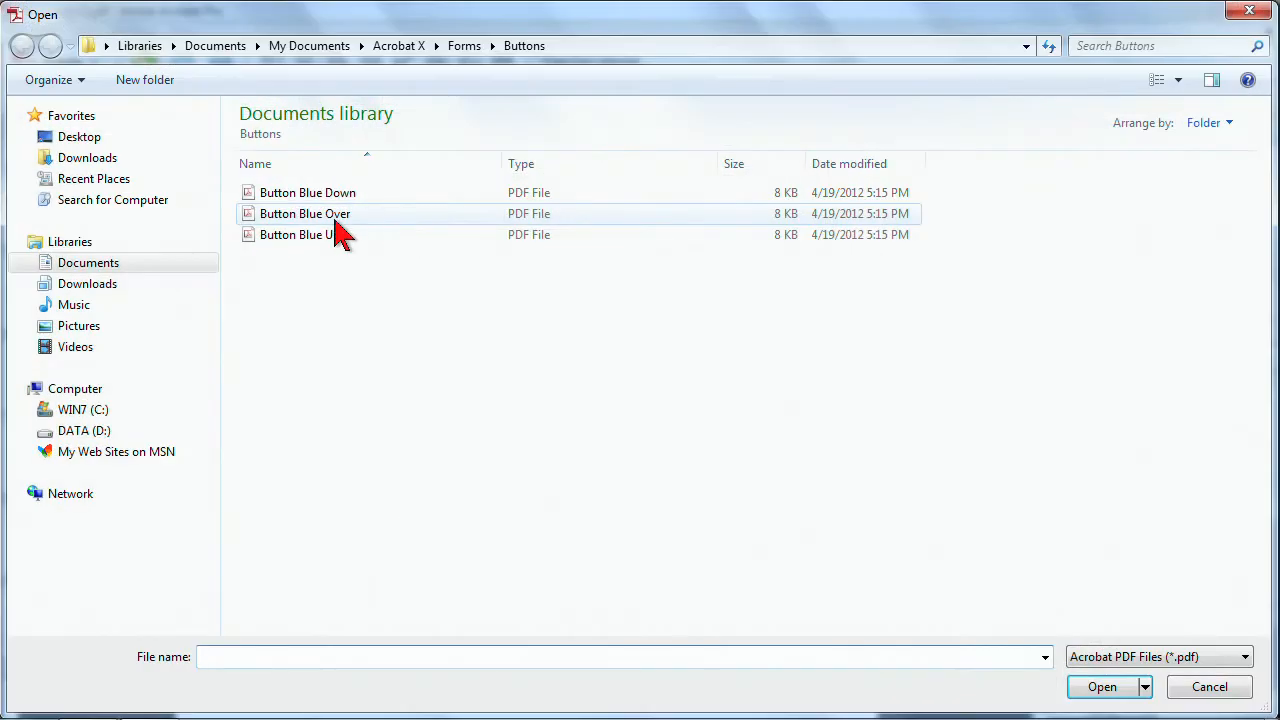
pyautogui.doubleClick(320, 196)
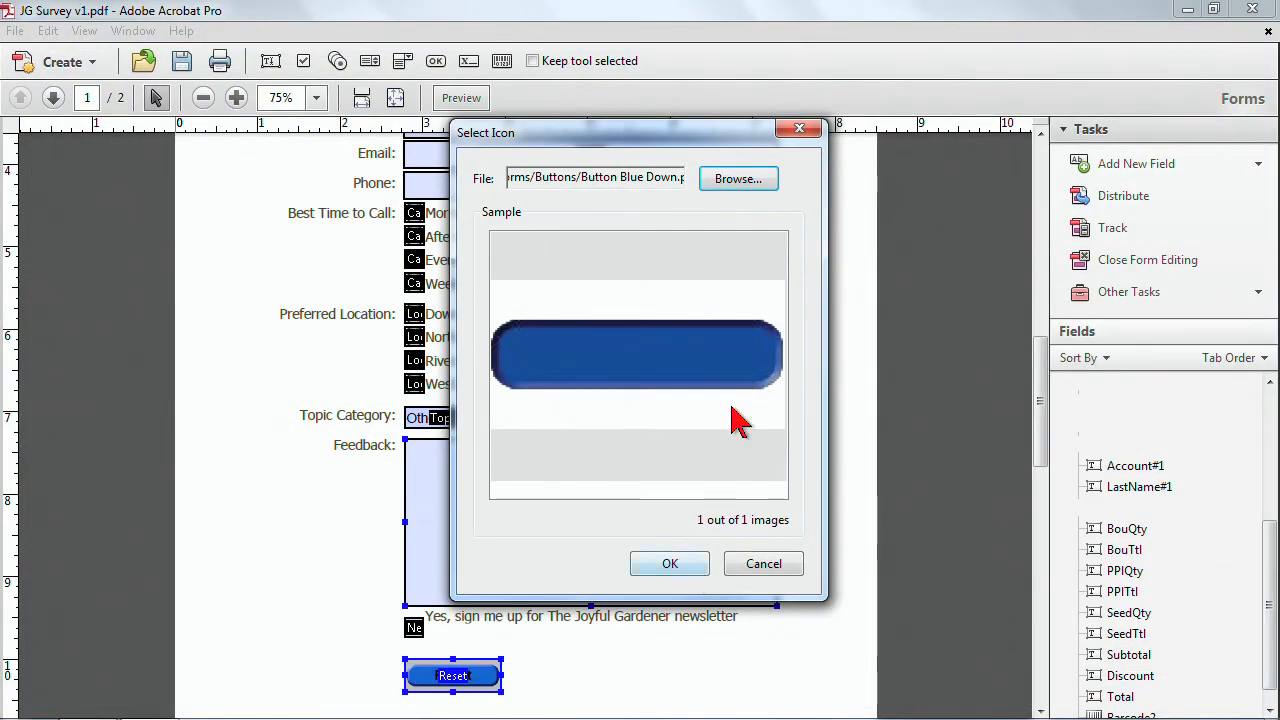
pyautogui.click(652, 578)
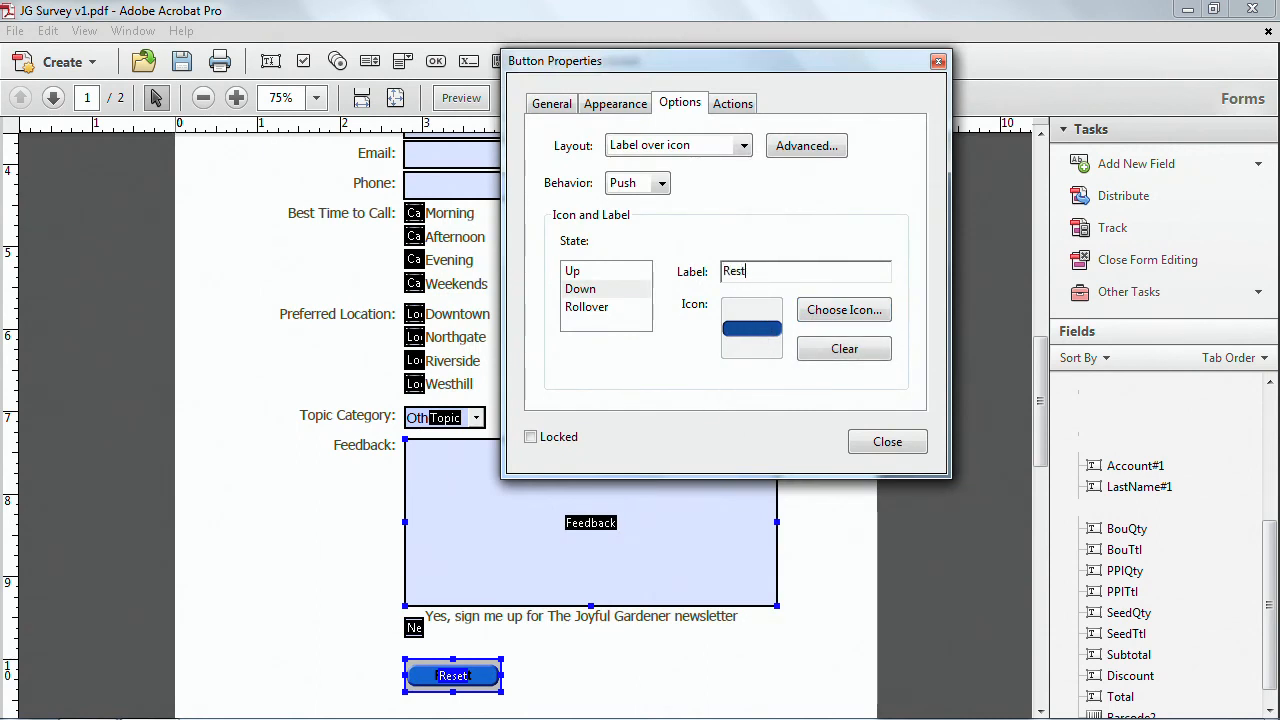
# Assign a blue button icon from the Buttons folder to the Reset button's Rollover state.
pyautogui.click(598, 310)
pyautogui.click(835, 314)
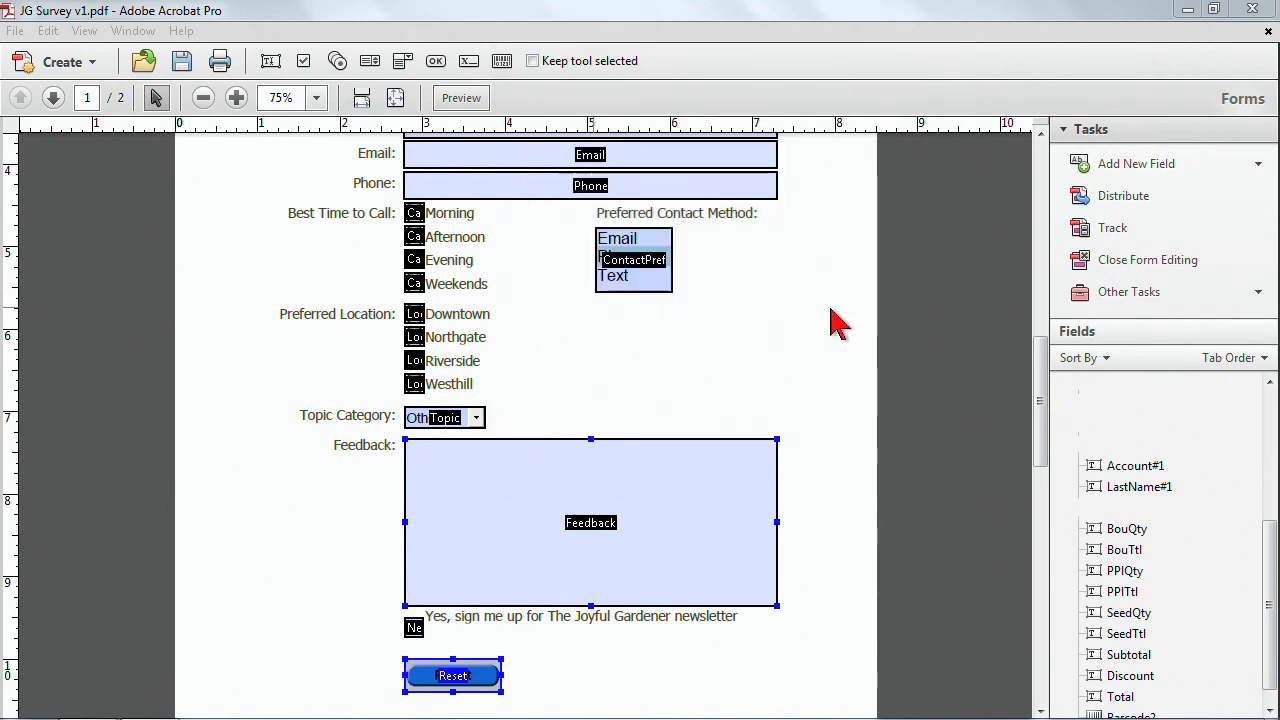
pyautogui.click(737, 178)
pyautogui.doubleClick(306, 194)
pyautogui.click(662, 562)
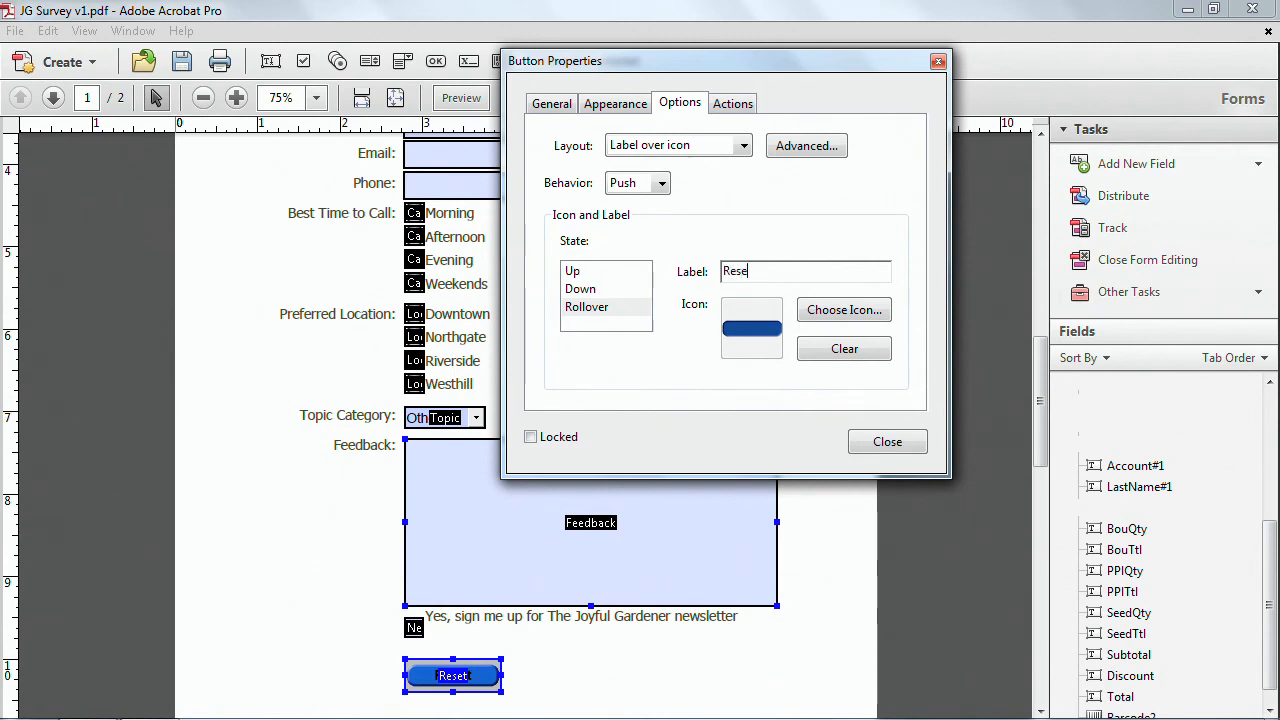
pyautogui.click(573, 276)
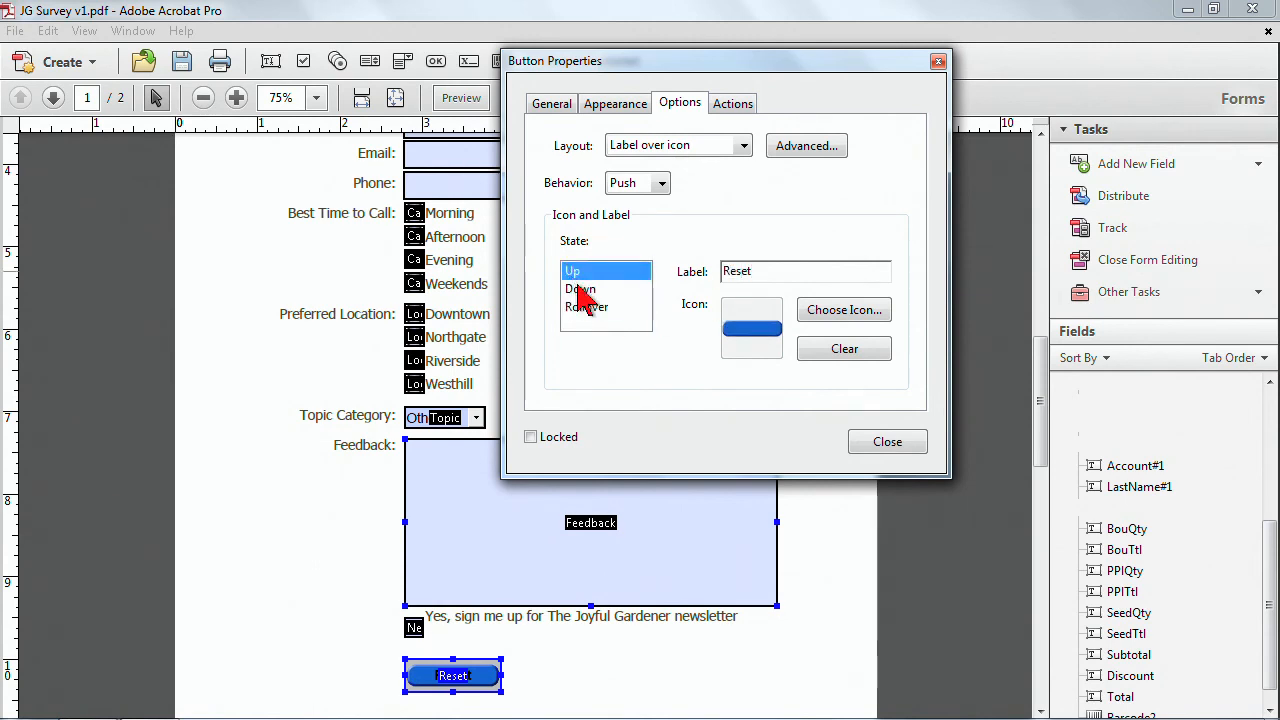
# Set the Reset button's fill color to No Color and close the Button Properties dialog.
pyautogui.click(586, 310)
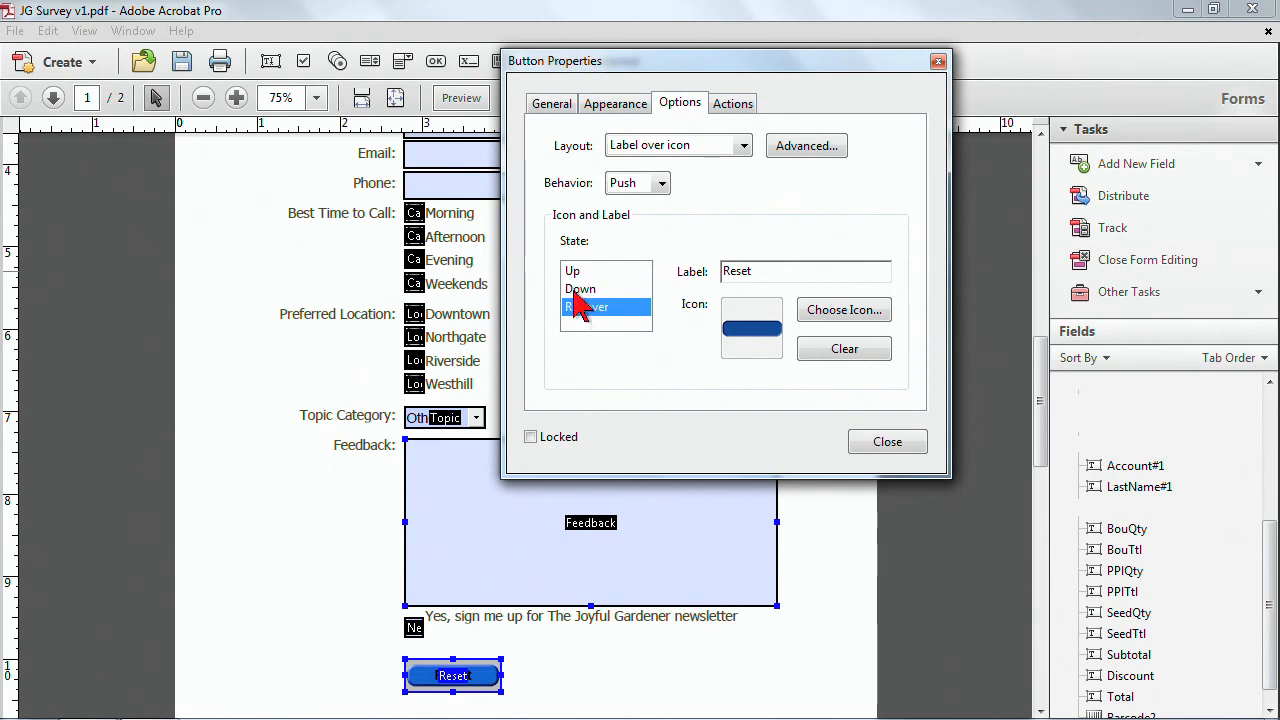
pyautogui.click(578, 290)
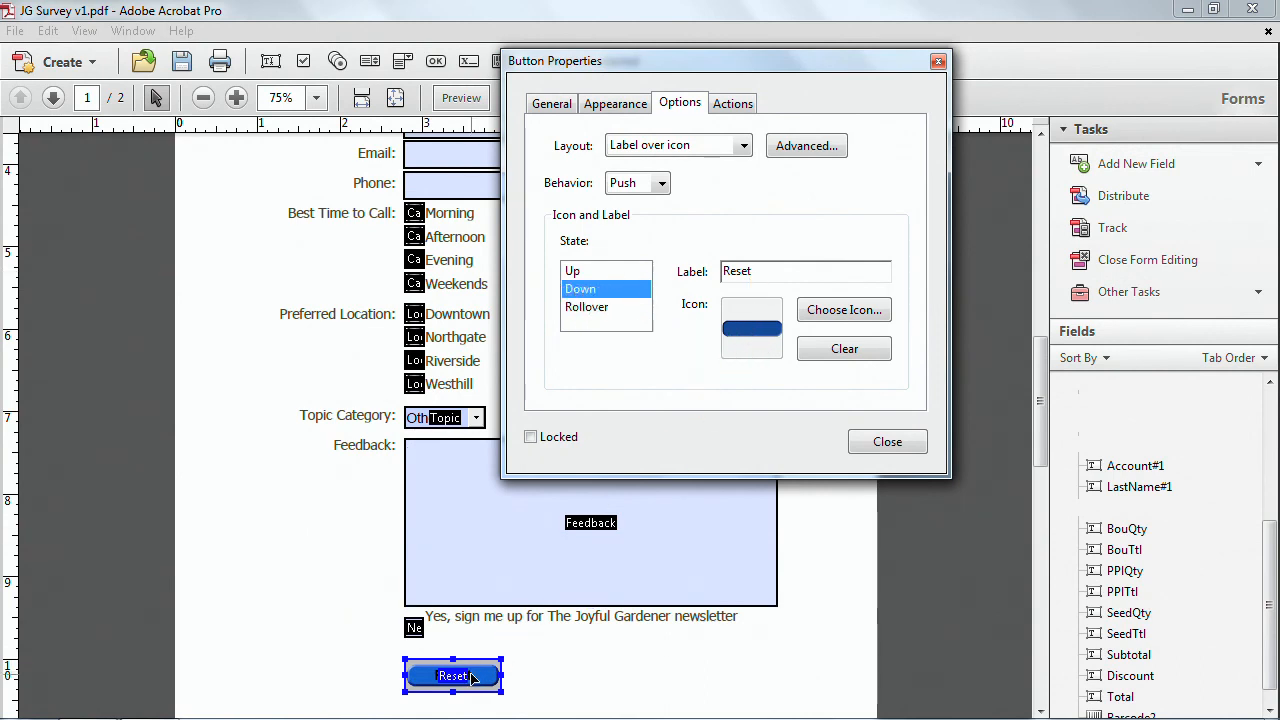
pyautogui.keyDown('shift'); pyautogui.click(550, 533); pyautogui.keyUp('shift')
pyautogui.click(616, 105)
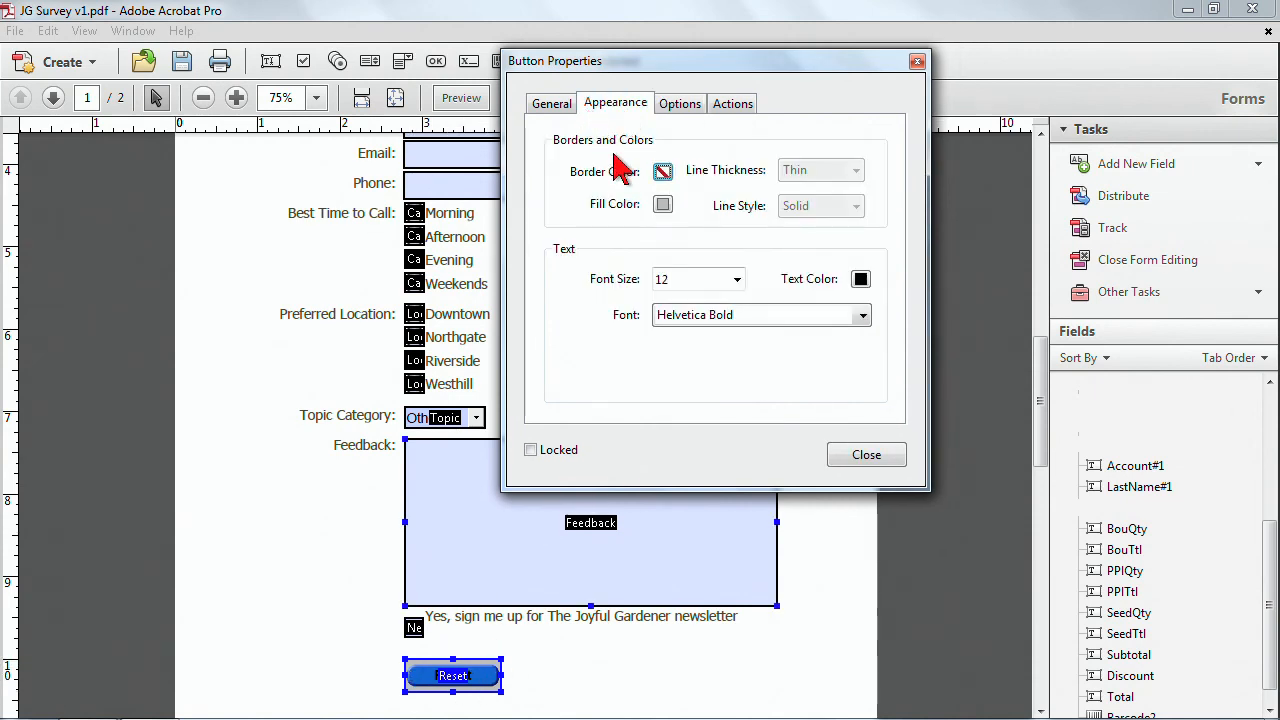
pyautogui.click(663, 206)
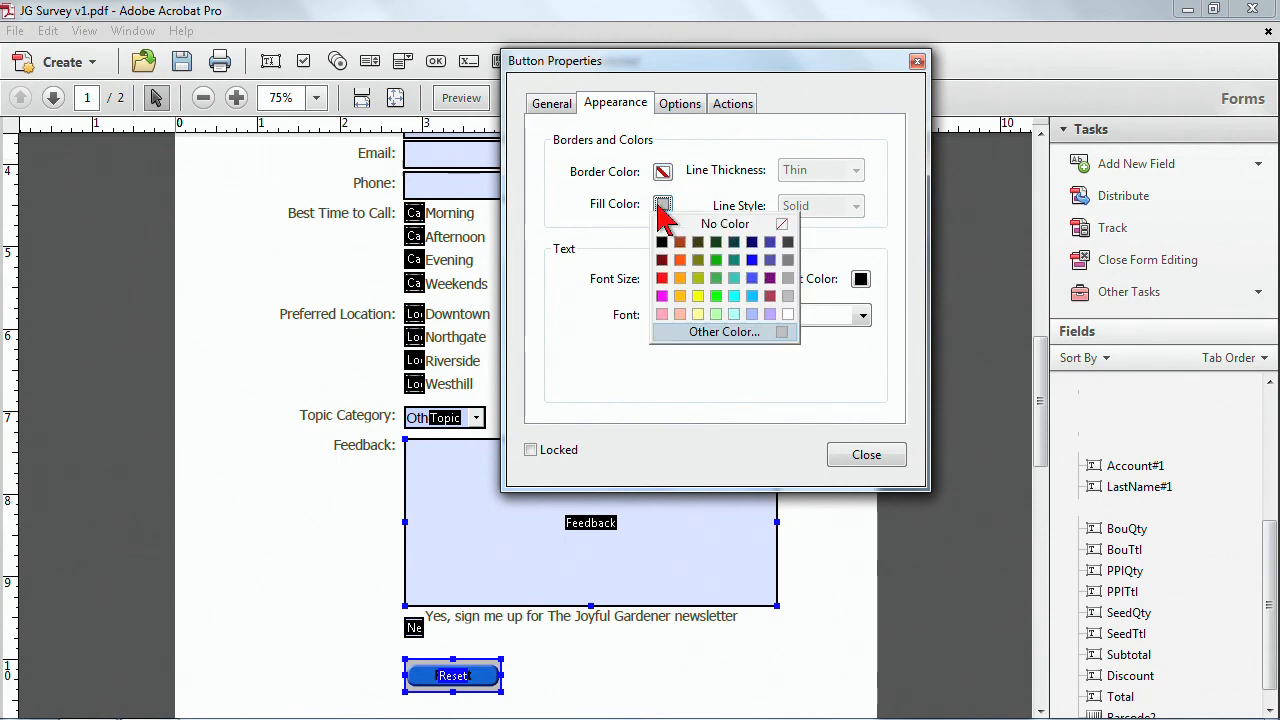
pyautogui.click(714, 225)
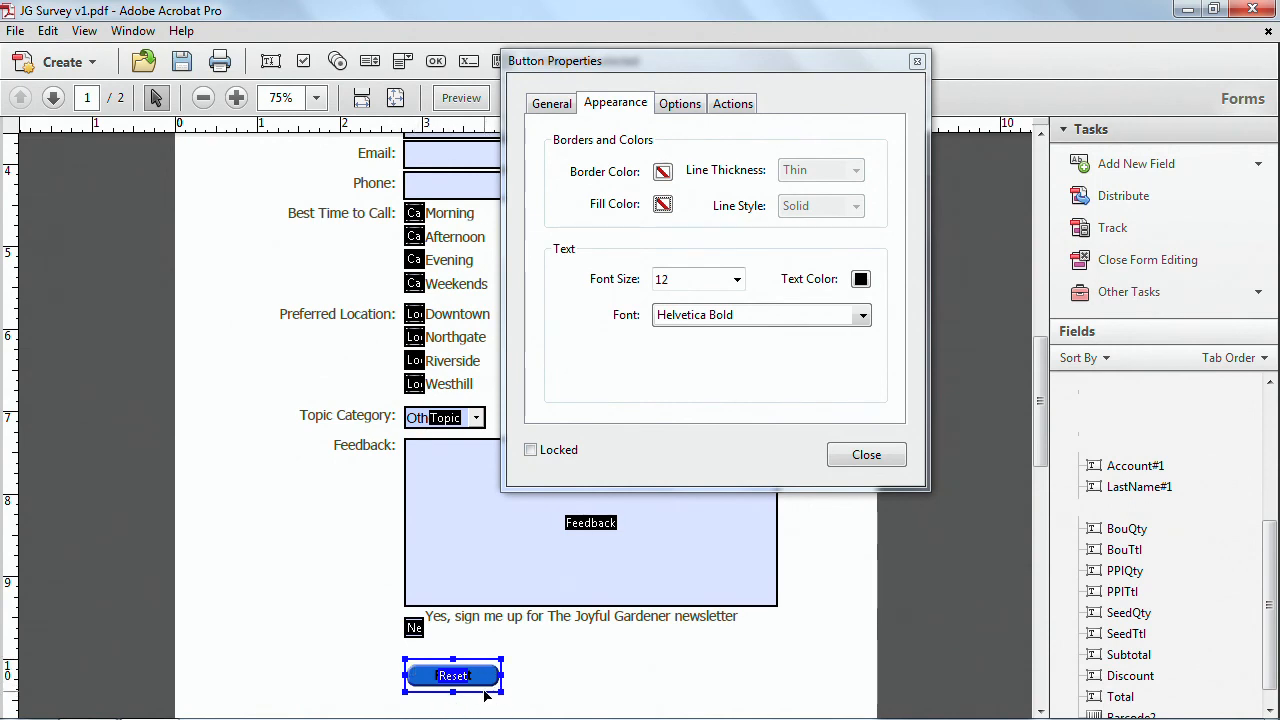
pyautogui.click(746, 104)
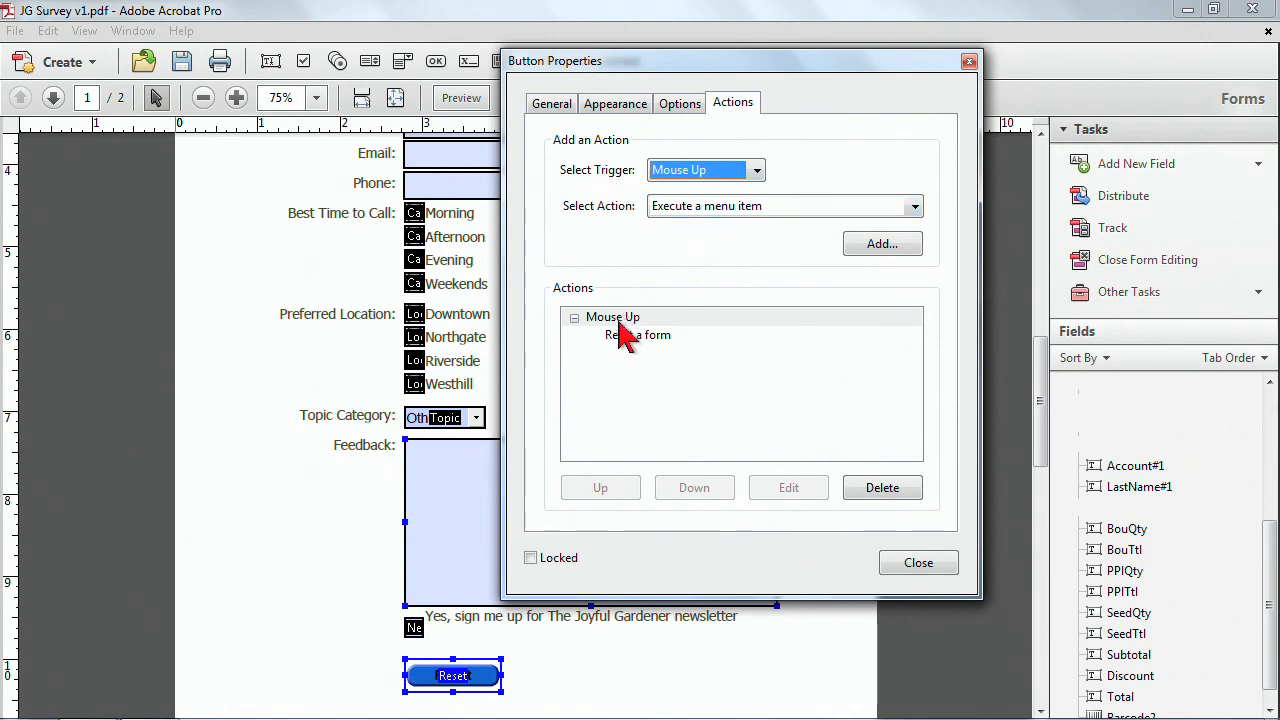
pyautogui.click(918, 564)
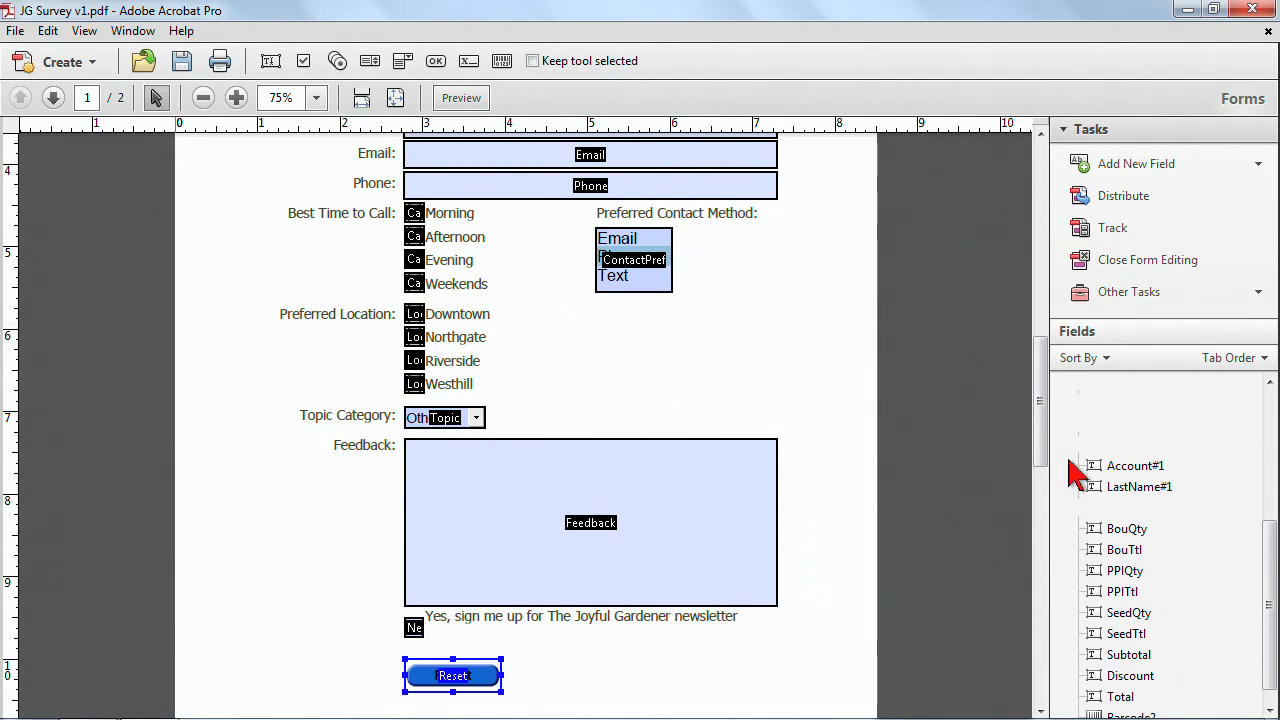
# Preview the form and tab through the fields from First Name to check the tab order.
pyautogui.scroll(-1, 806, 494)
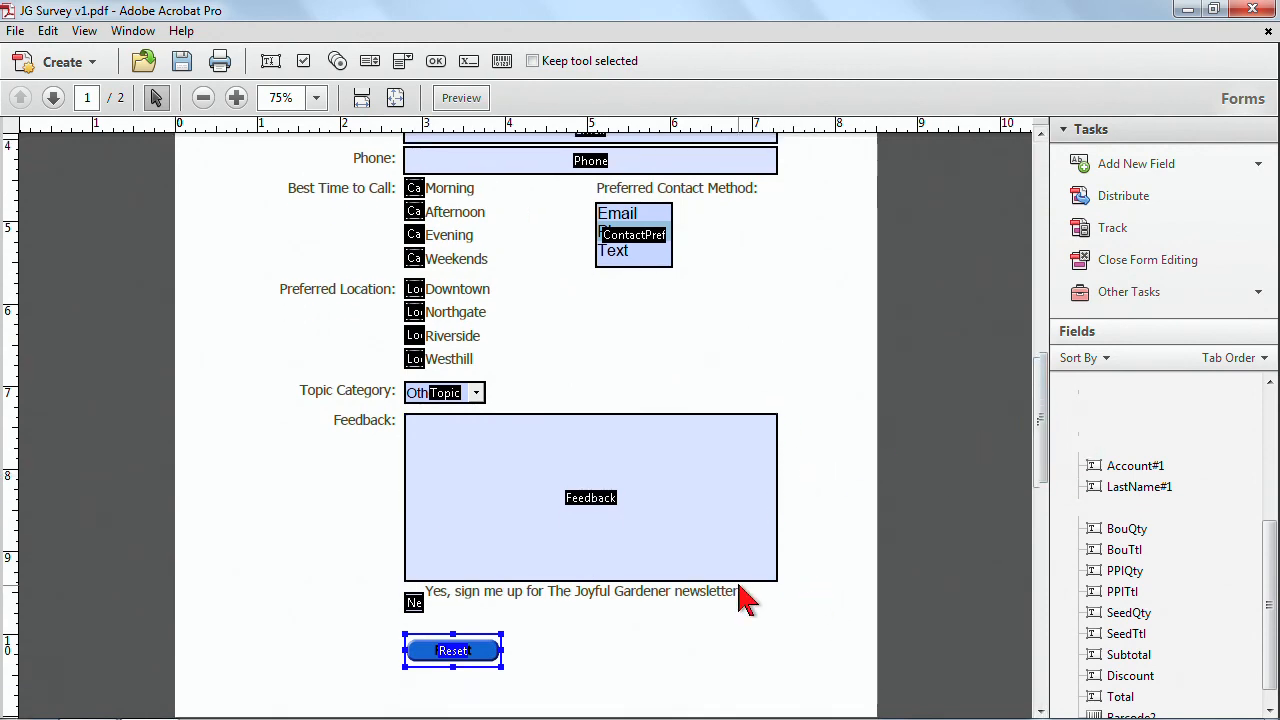
pyautogui.scroll(-5, 557, 609)
pyautogui.scroll(1, 643, 594)
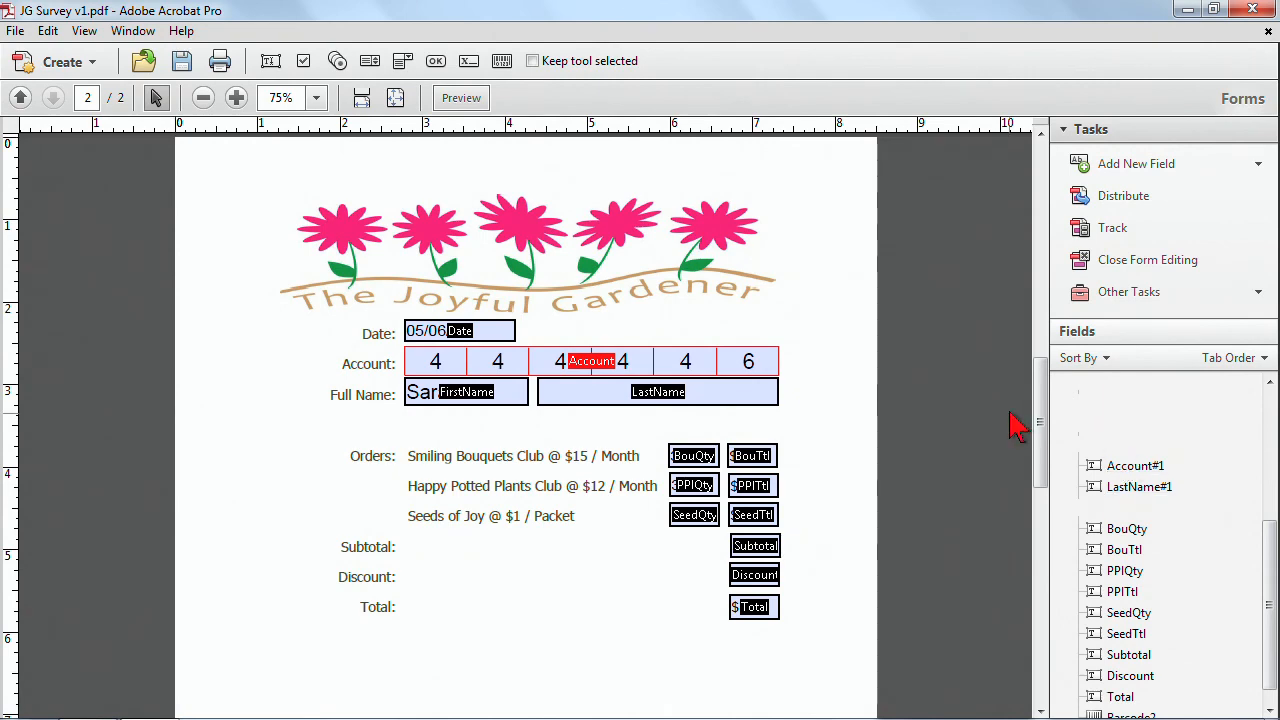
pyautogui.moveTo(1040, 420); pyautogui.dragTo(1029, 305)
pyautogui.click(776, 272)
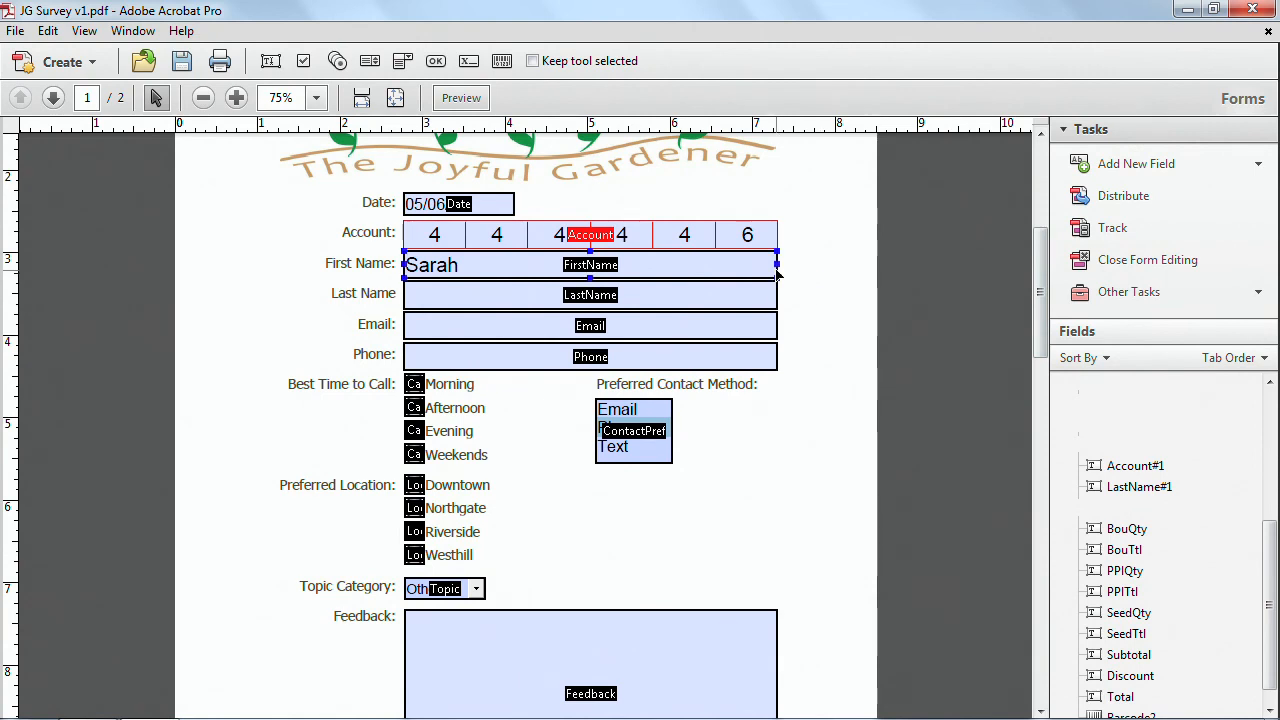
pyautogui.click(797, 393)
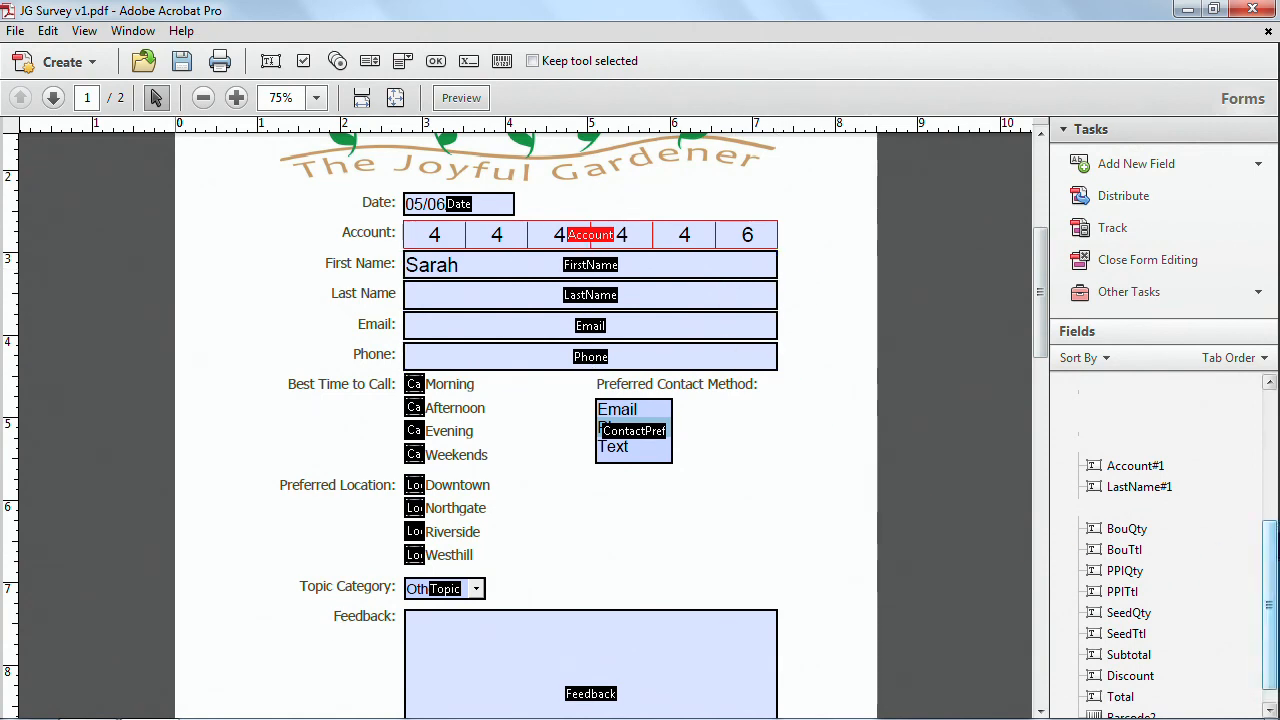
pyautogui.click(729, 272)
pyautogui.click(462, 97)
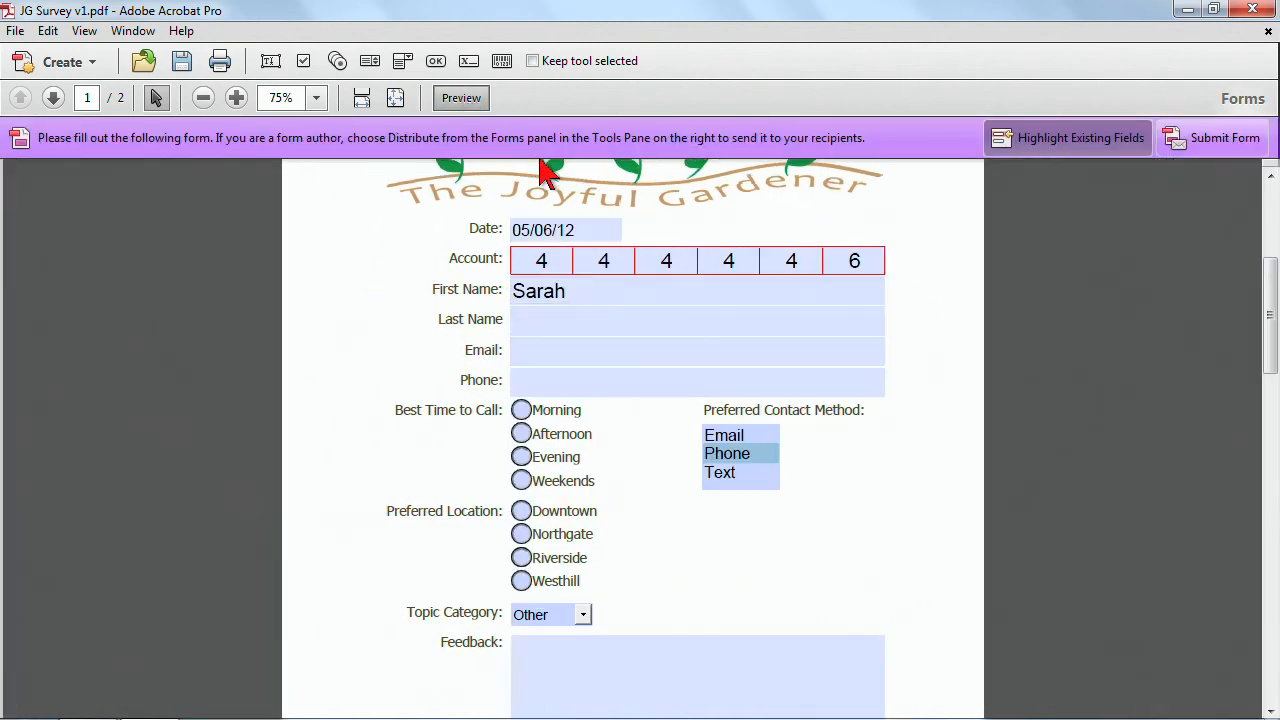
pyautogui.click(814, 291)
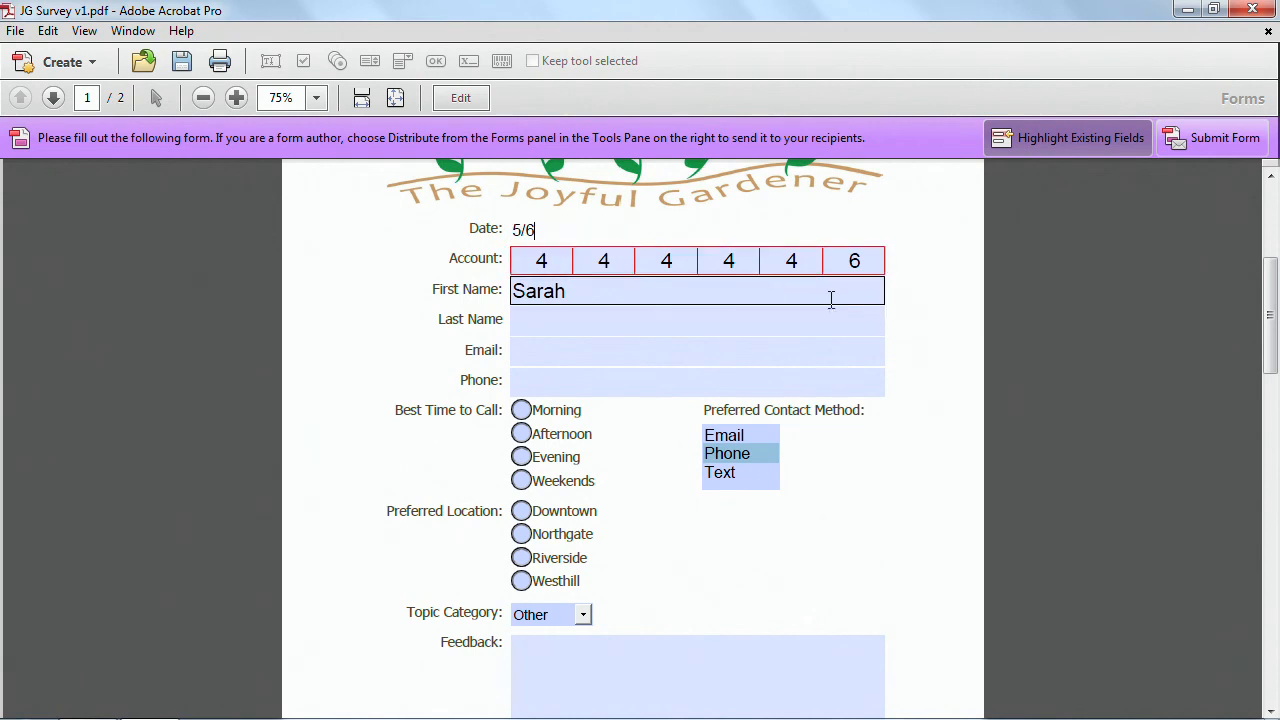
pyautogui.press('Tab')
pyautogui.press('Tab')
pyautogui.press('Tab')
pyautogui.press('Tab')
pyautogui.press('Tab')
pyautogui.press('Tab')
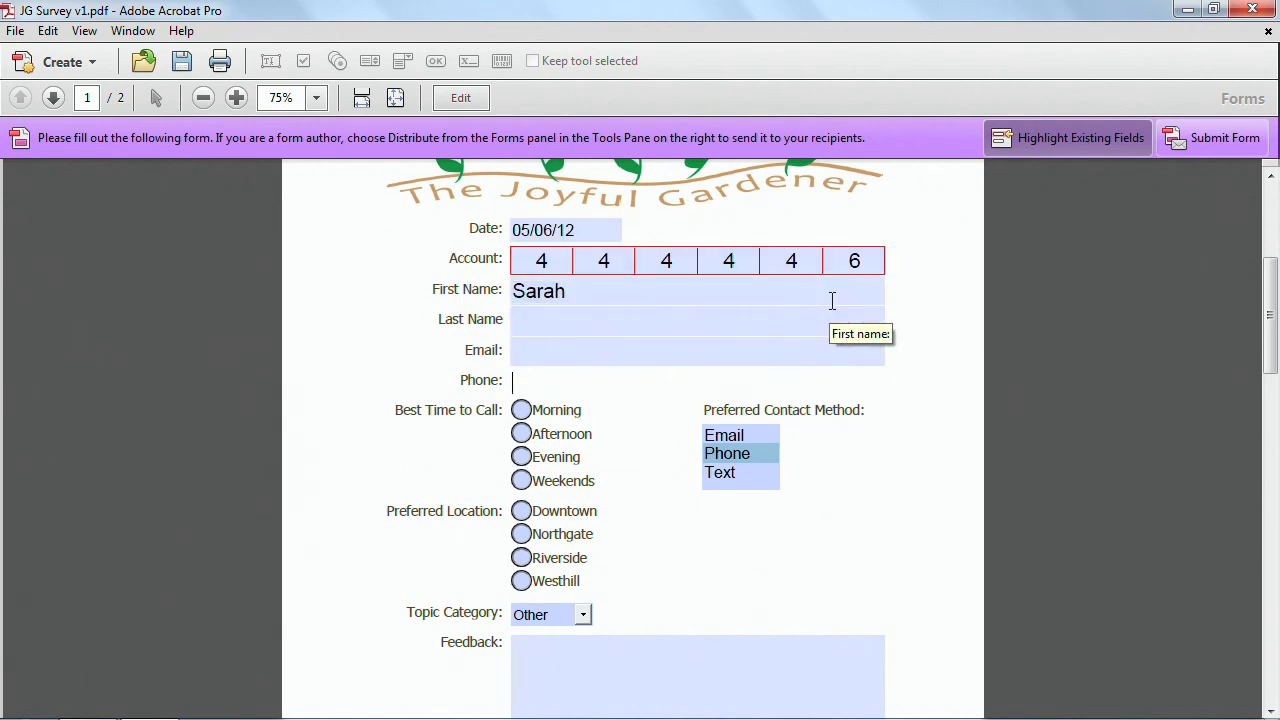
pyautogui.click(460, 97)
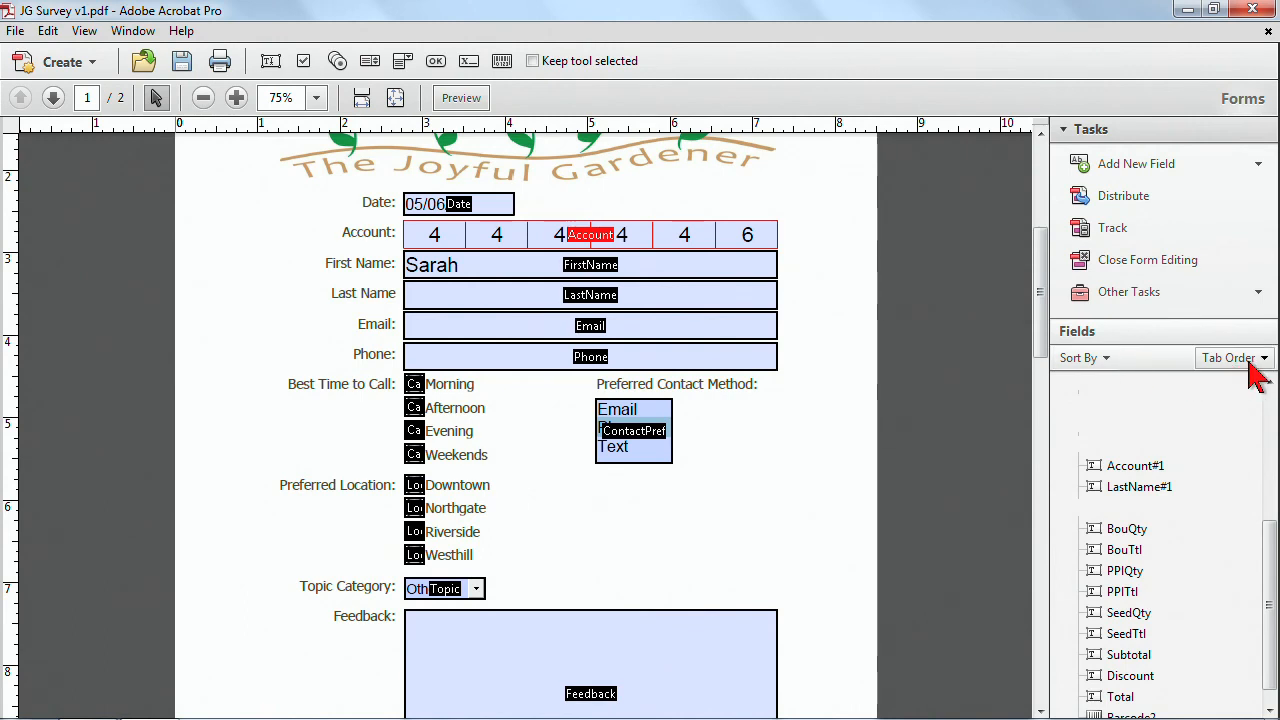
# Set the form's tab order to Order Tabs by Row.
pyautogui.click(1258, 375)
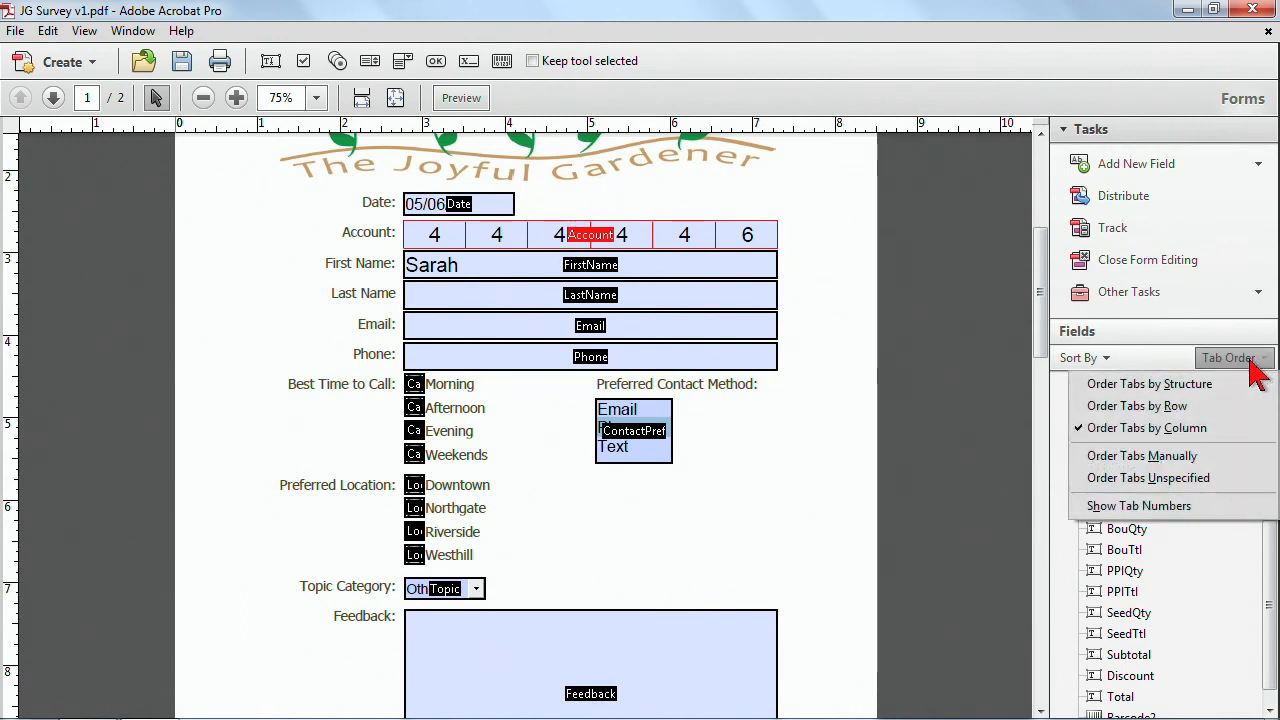
pyautogui.click(1180, 406)
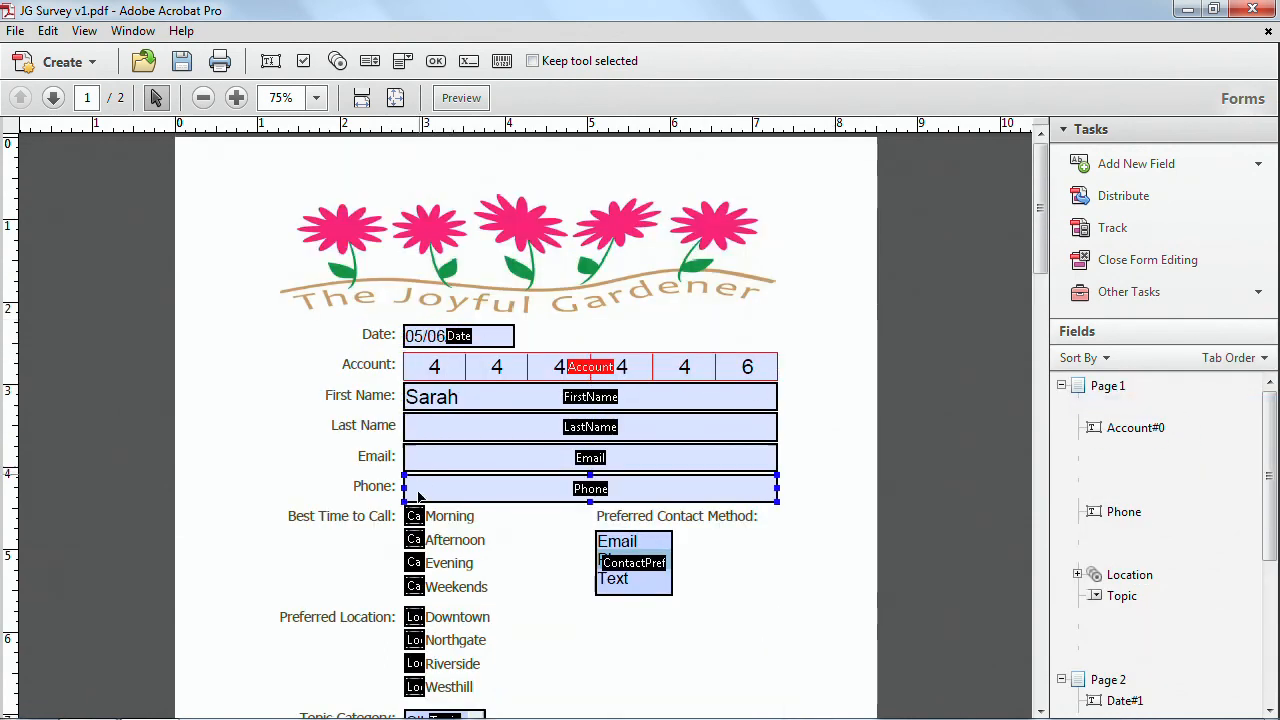
pyautogui.scroll(-1, 578, 578)
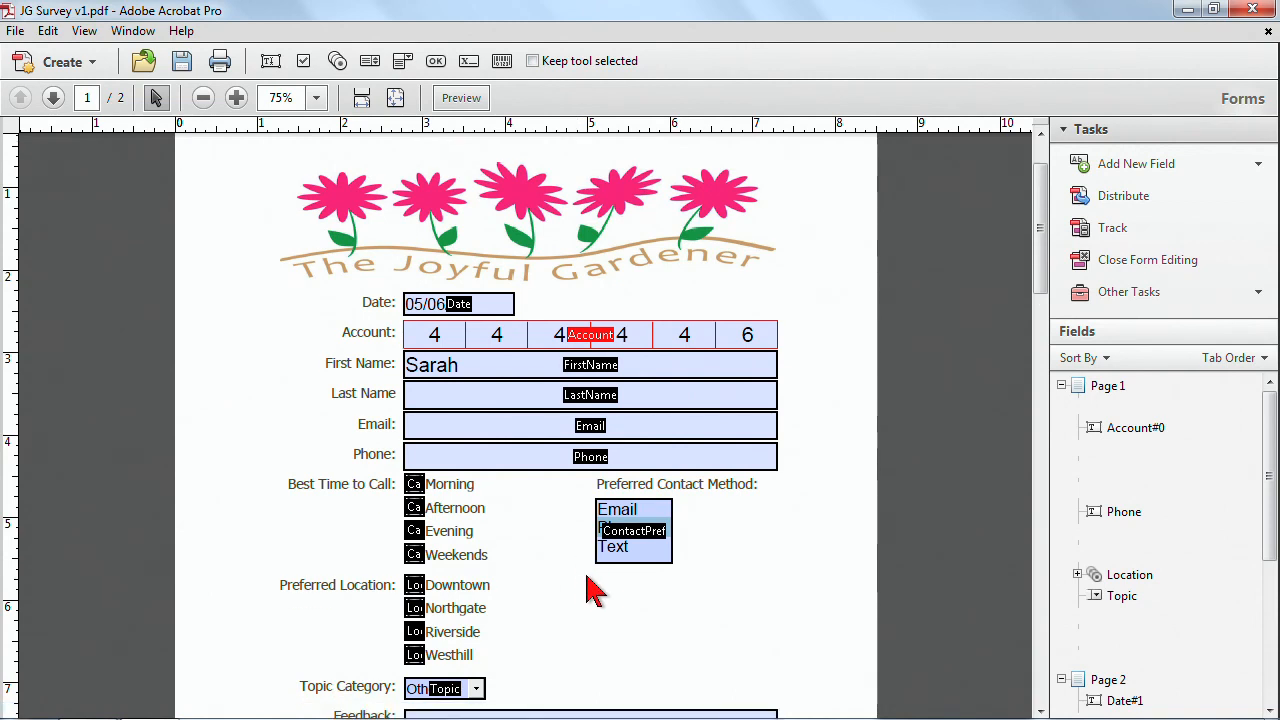
pyautogui.click(690, 418)
pyautogui.click(677, 464)
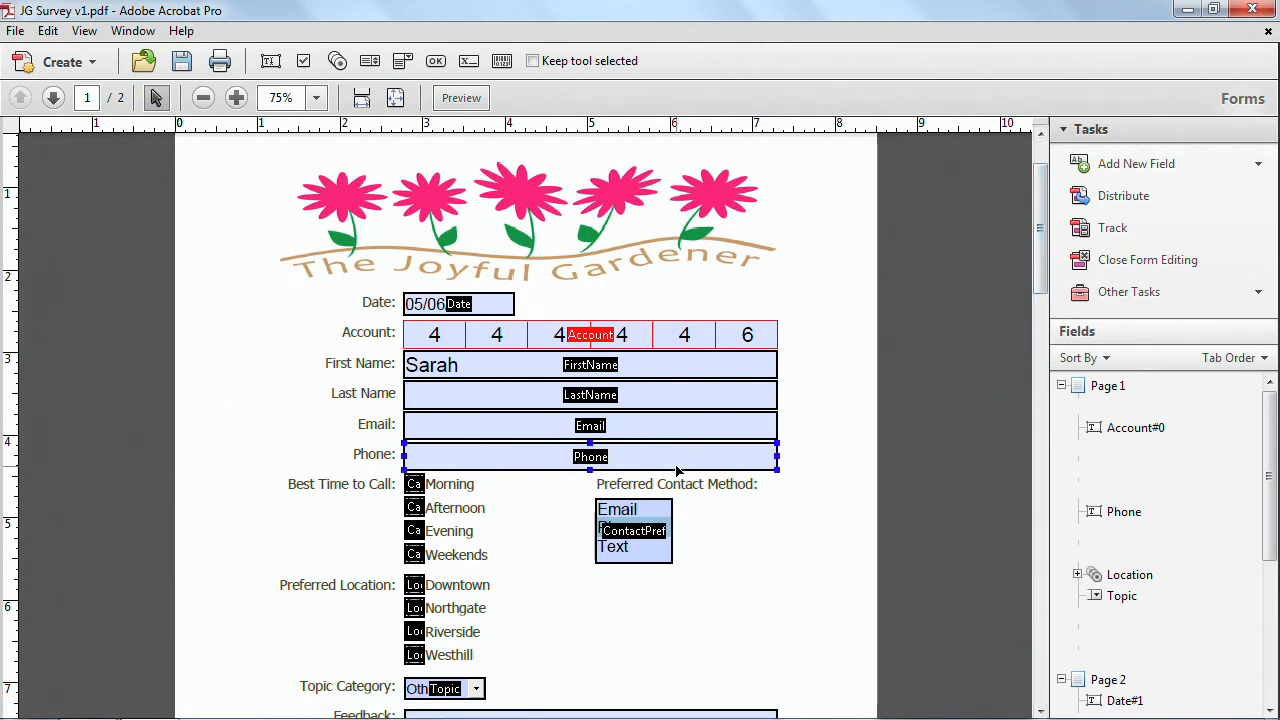
pyautogui.click(1262, 358)
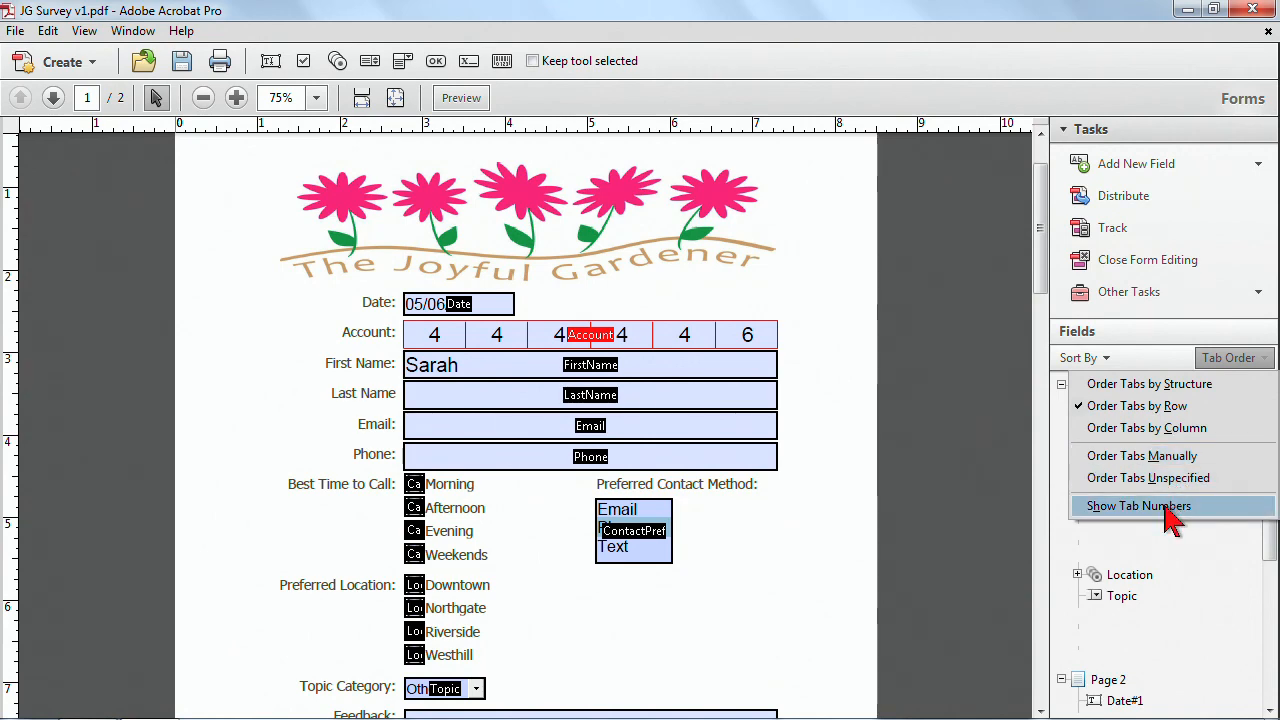
pyautogui.click(1185, 456)
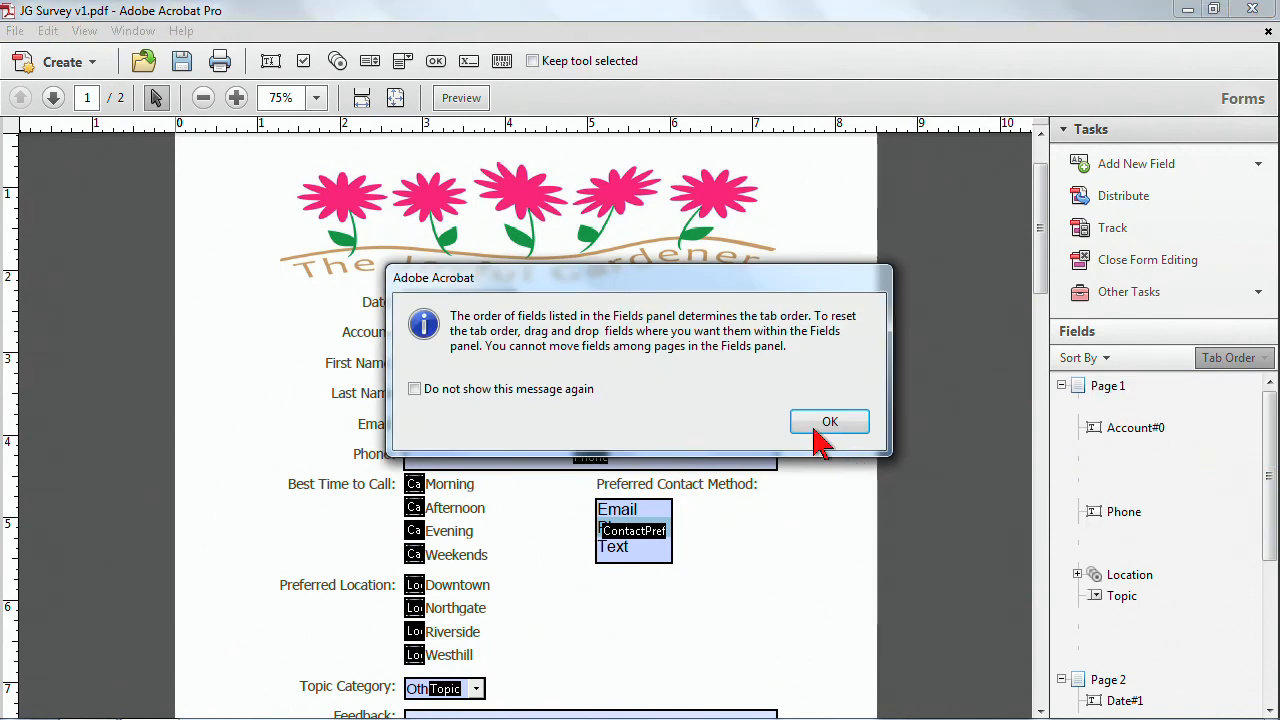
pyautogui.click(822, 423)
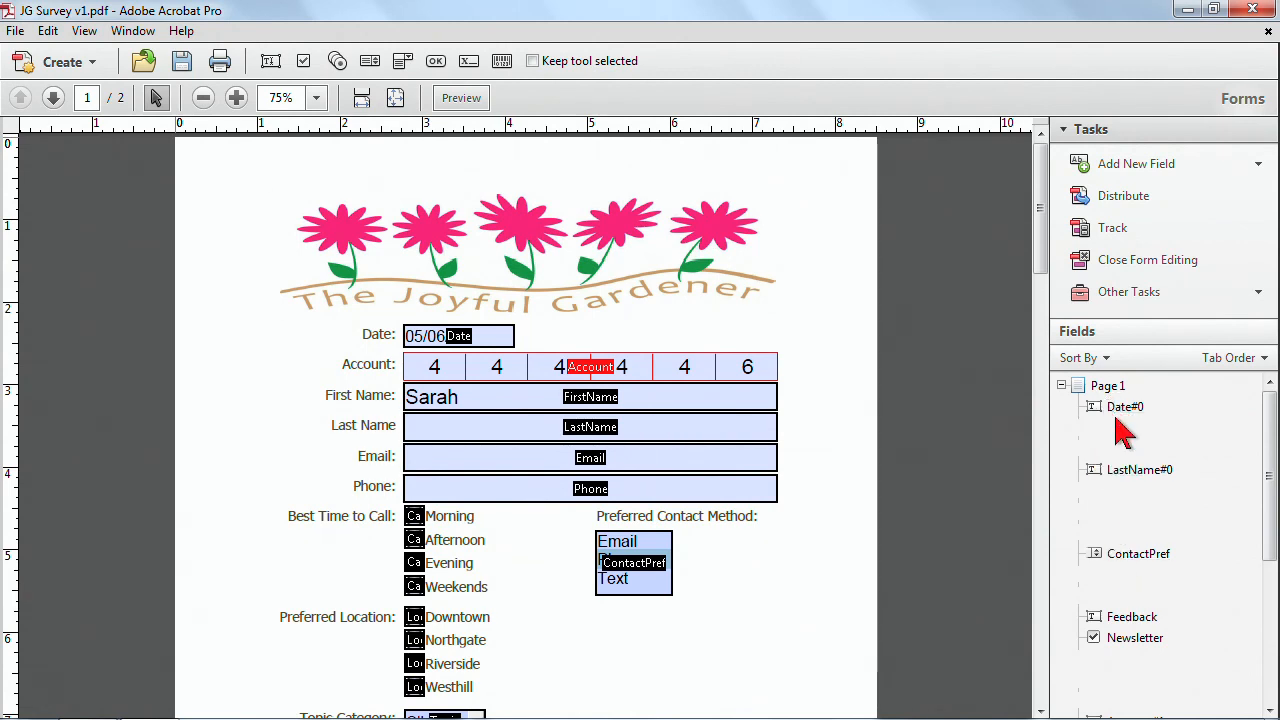
# Reapply Order Tabs by Row and show the tab numbers on the form fields.
pyautogui.click(1240, 358)
pyautogui.click(1162, 414)
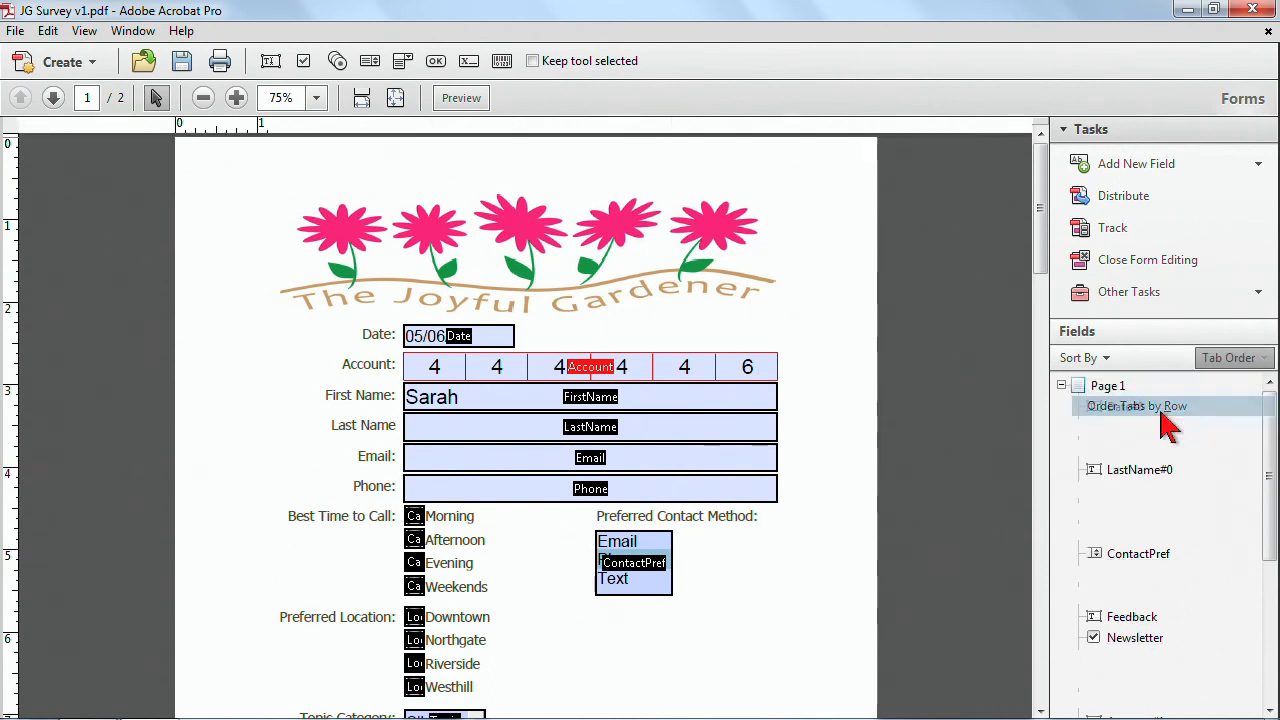
pyautogui.click(1228, 358)
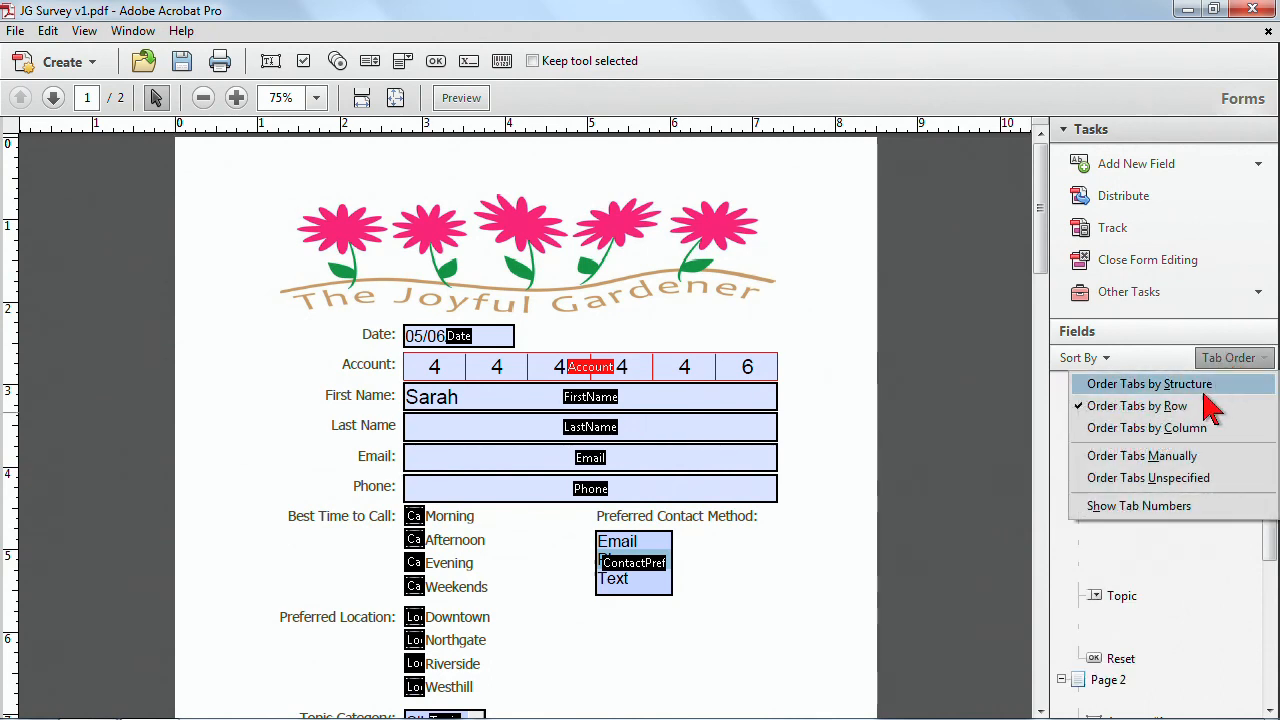
pyautogui.click(1122, 510)
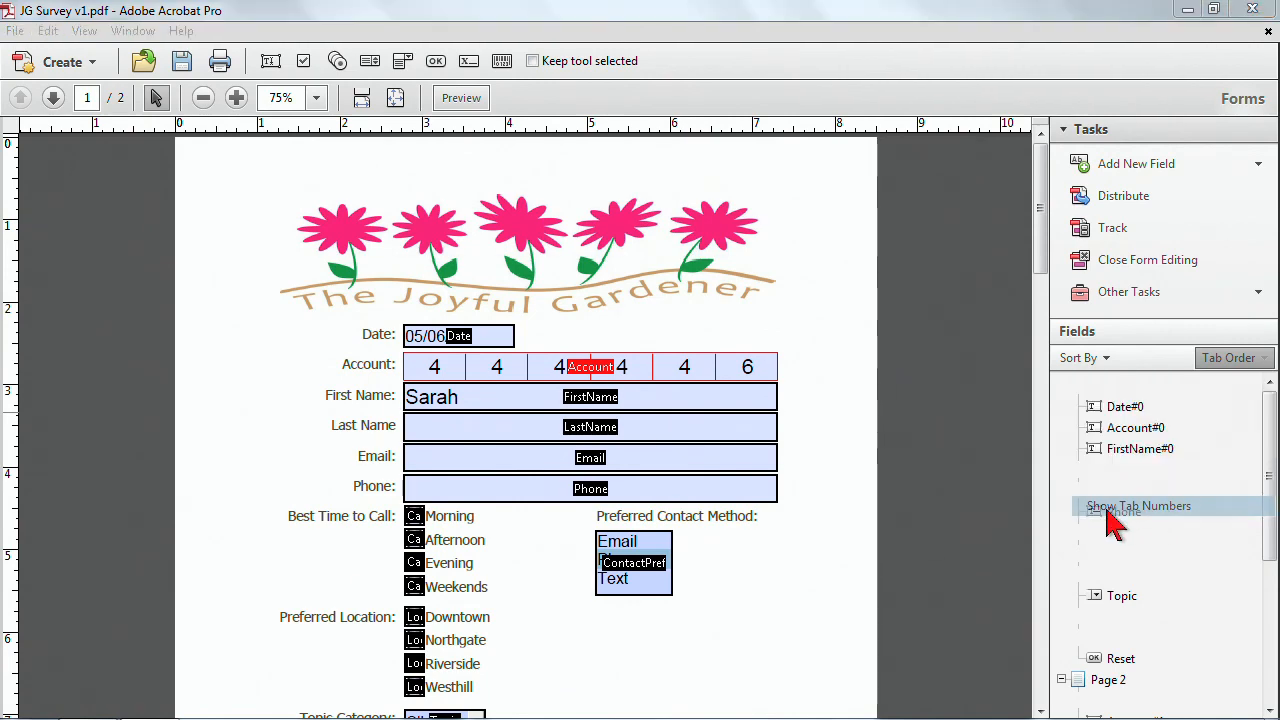
pyautogui.click(857, 428)
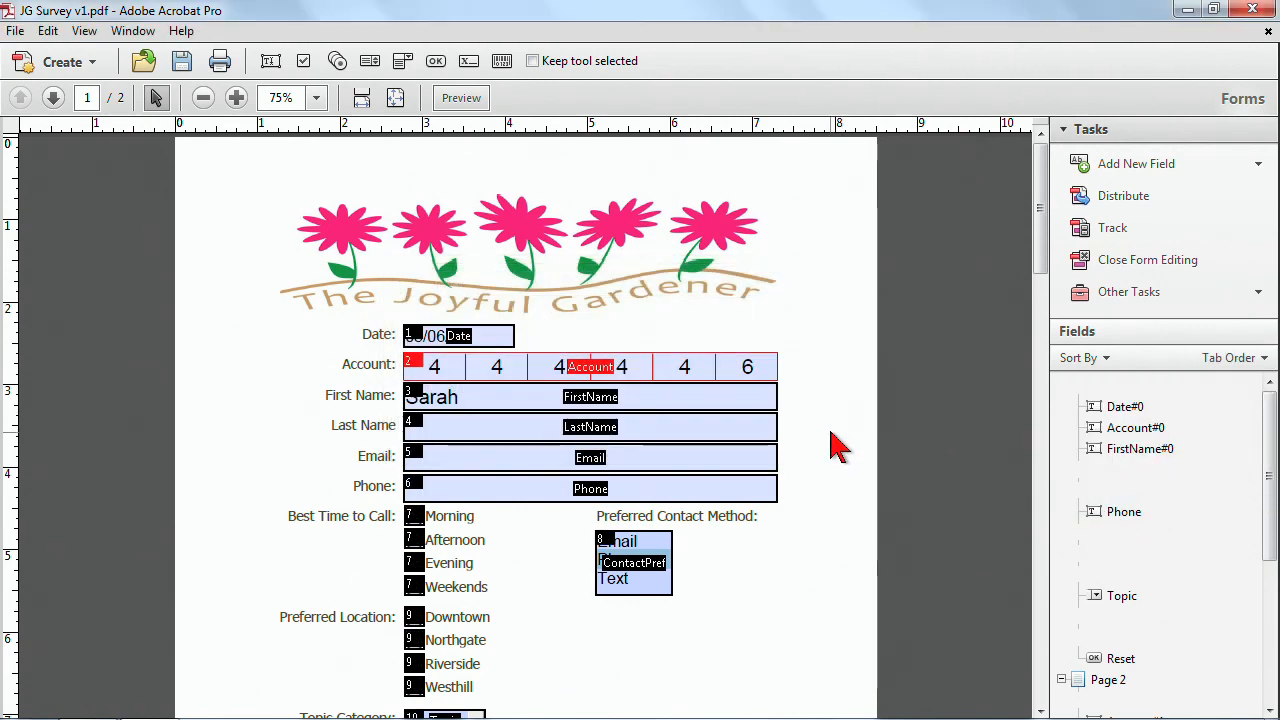
pyautogui.click(422, 397)
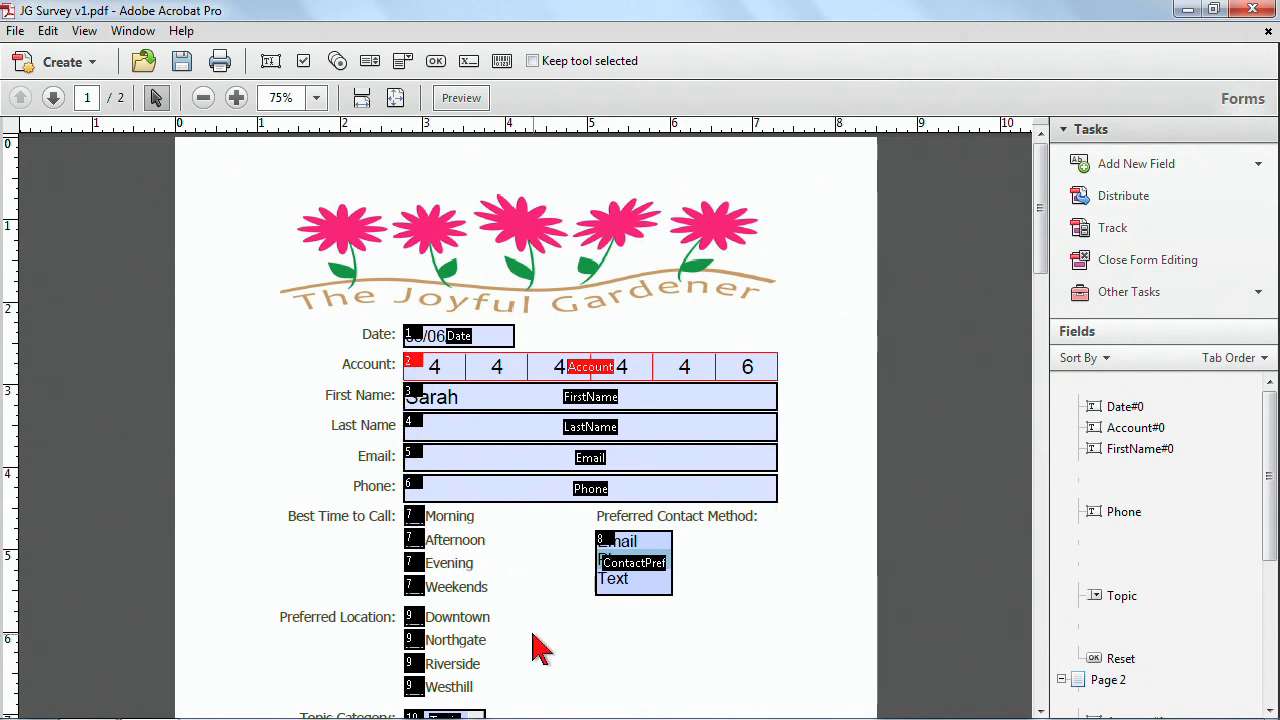
pyautogui.scroll(-2, 818, 428)
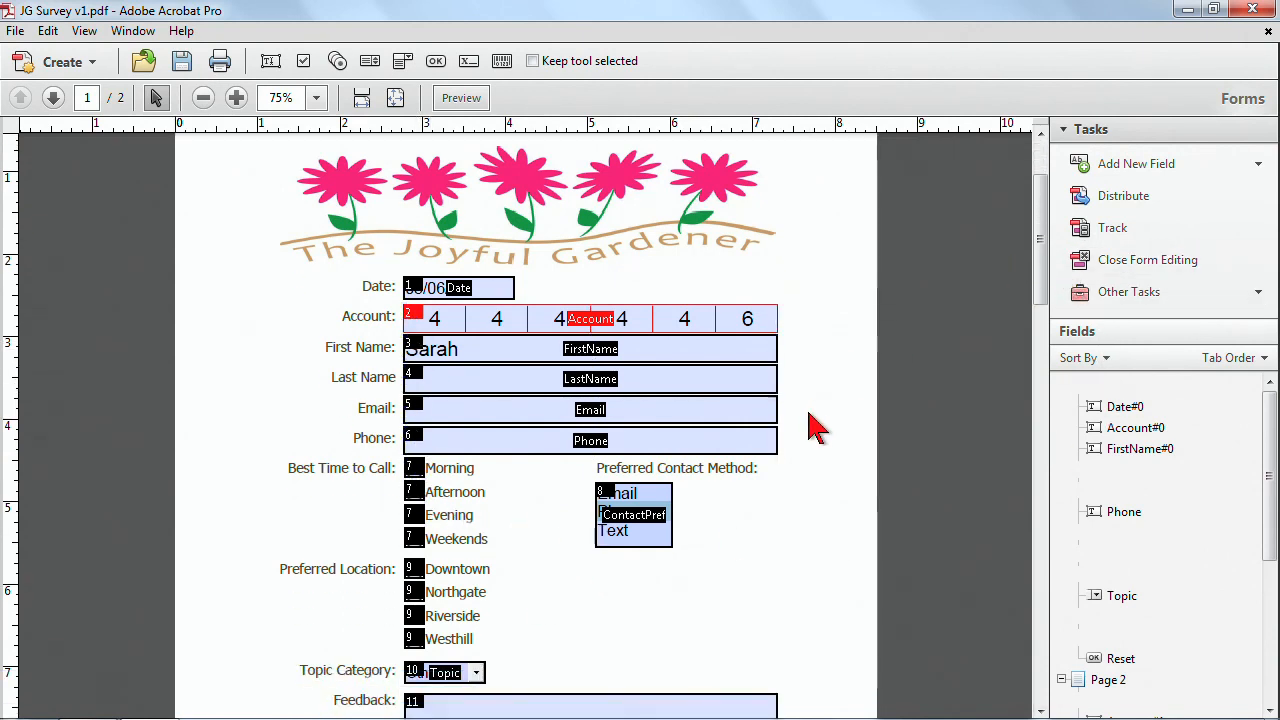
# Close form editing and save the PDF.
pyautogui.click(1138, 268)
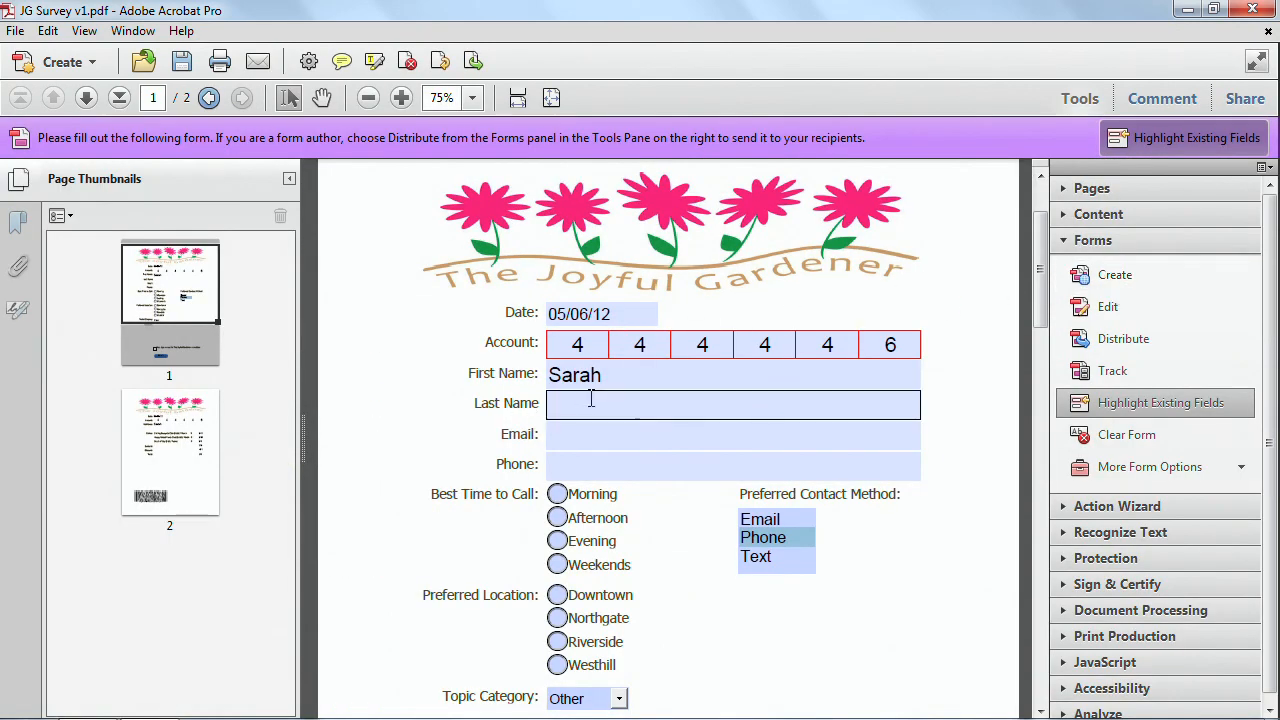
pyautogui.click(182, 64)
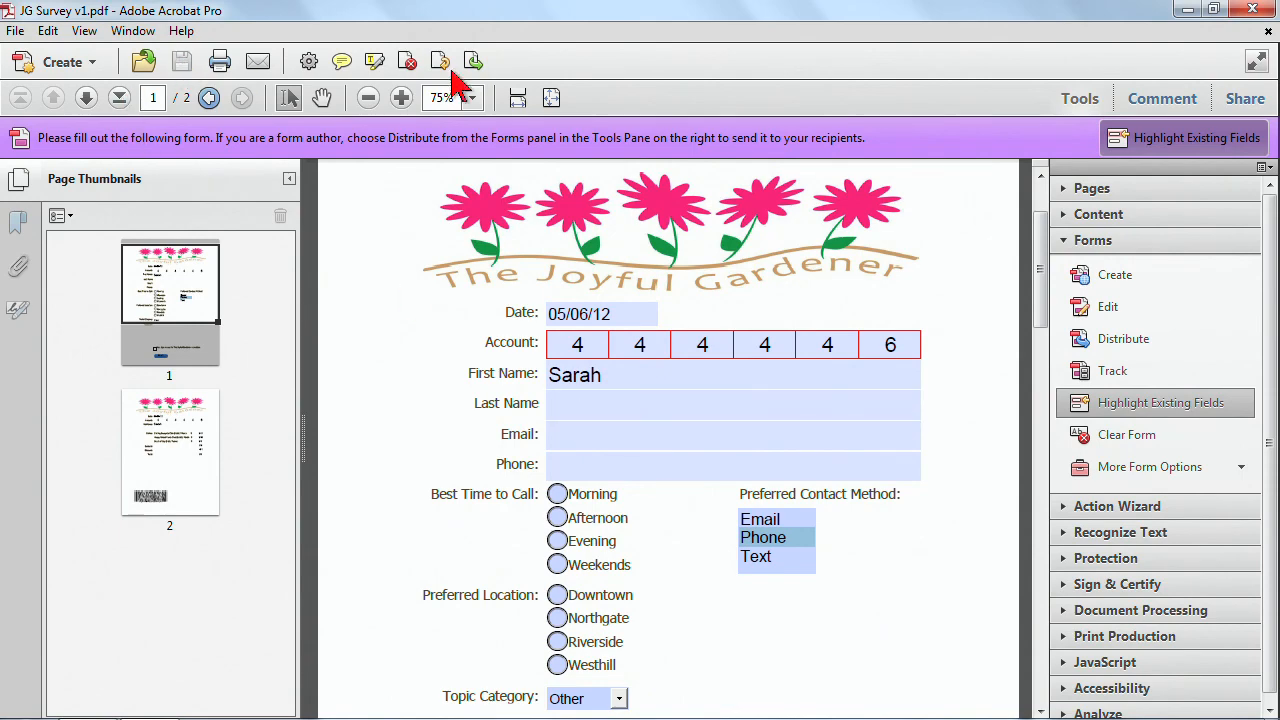